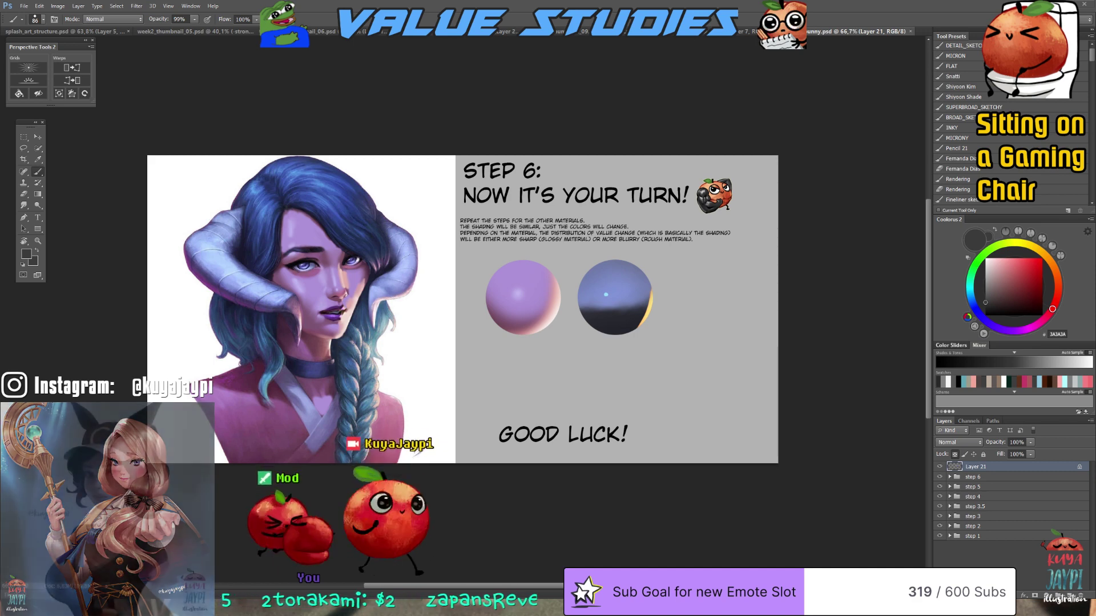
Hide Layer 21 and the step 6 down to step 2 groups so only step 1 of the tutorial shows beside the portrait
{"action": "left_click", "coordinate": [940, 467]}
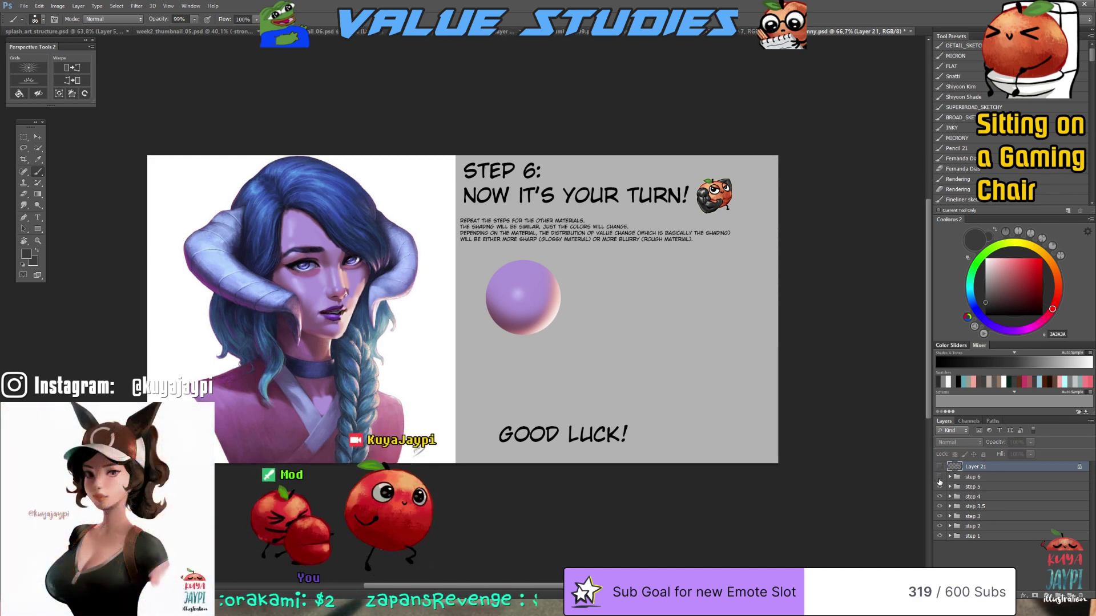
{"action": "left_click", "coordinate": [940, 477]}
{"action": "left_click", "coordinate": [940, 486]}
{"action": "left_click", "coordinate": [939, 496]}
{"action": "left_click", "coordinate": [939, 506]}
{"action": "left_click", "coordinate": [939, 516]}
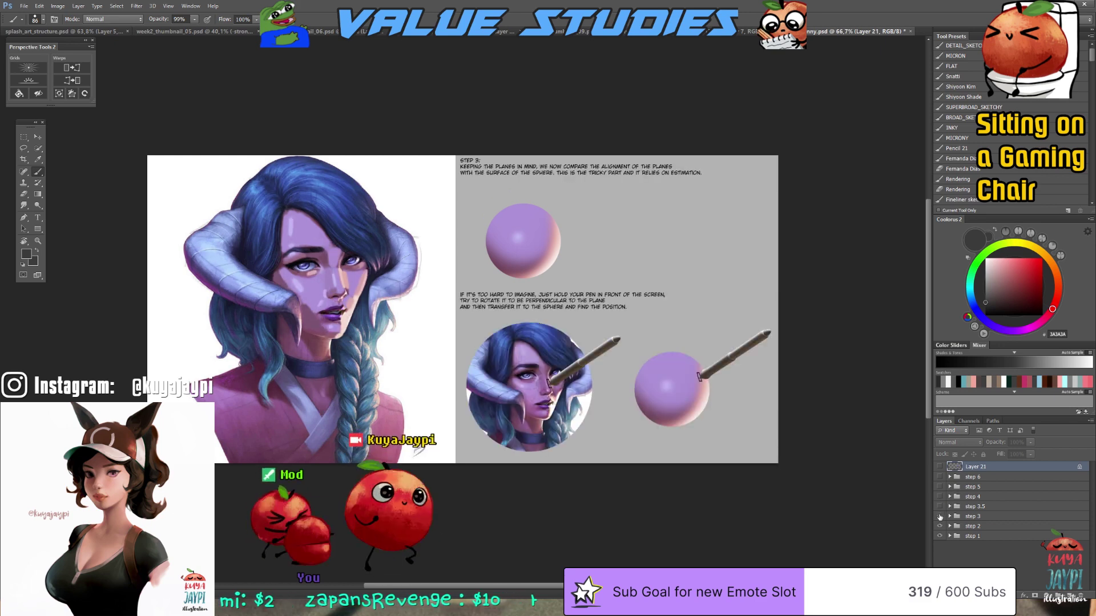
{"action": "left_click", "coordinate": [940, 526]}
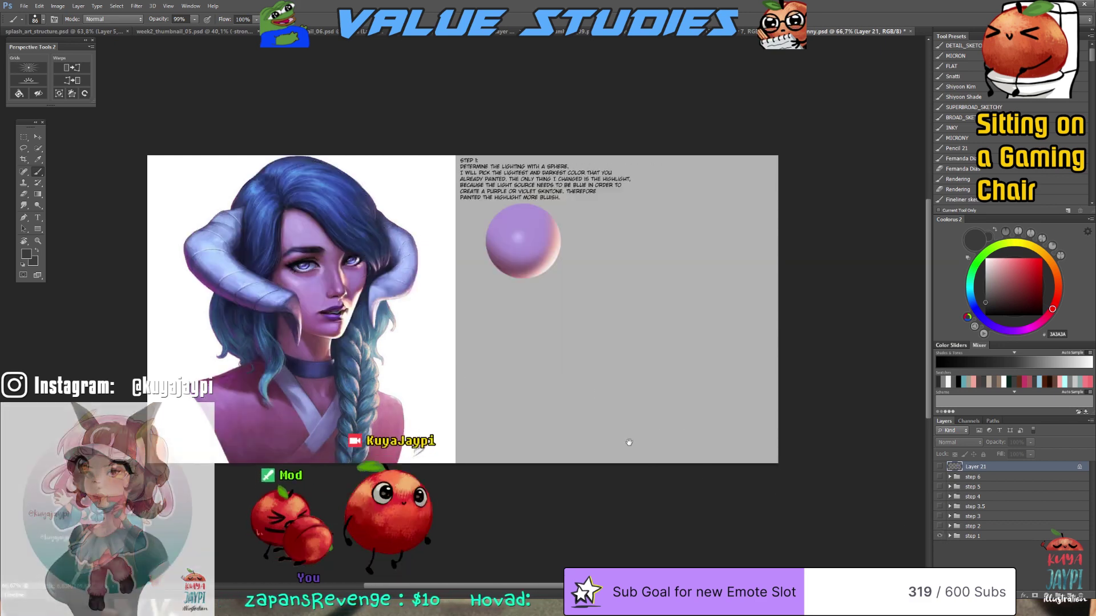
{"action": "scroll", "coordinate": [254, 275], "scroll_direction": "up", "scroll_amount": 2}
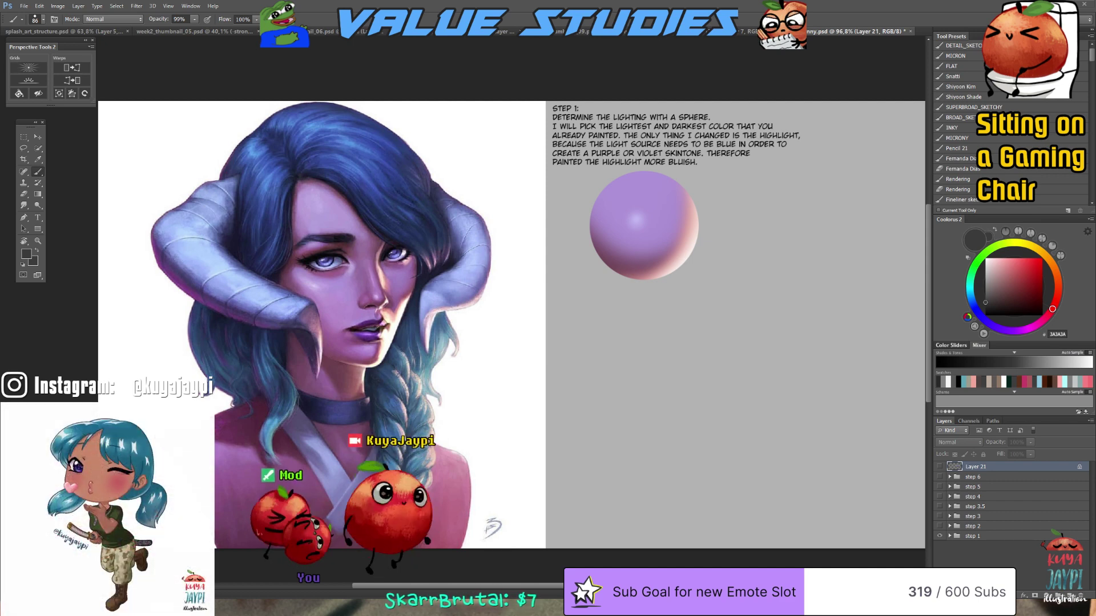
Show the step 2, step 3 and step 3.5 groups one after another to present each tutorial page
{"action": "left_click", "coordinate": [940, 526]}
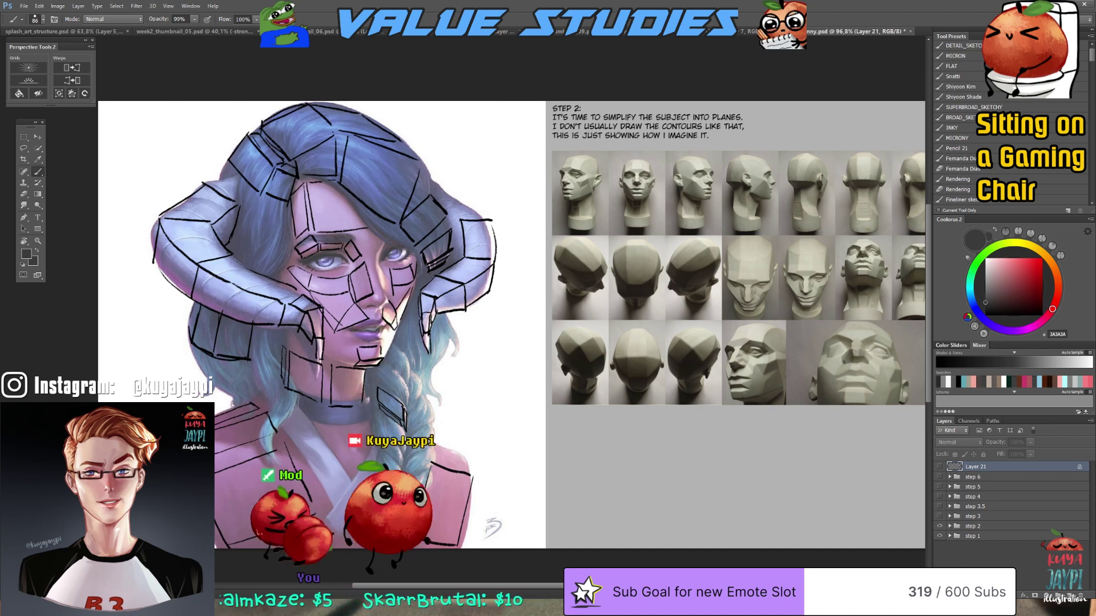
{"action": "left_click", "coordinate": [940, 517]}
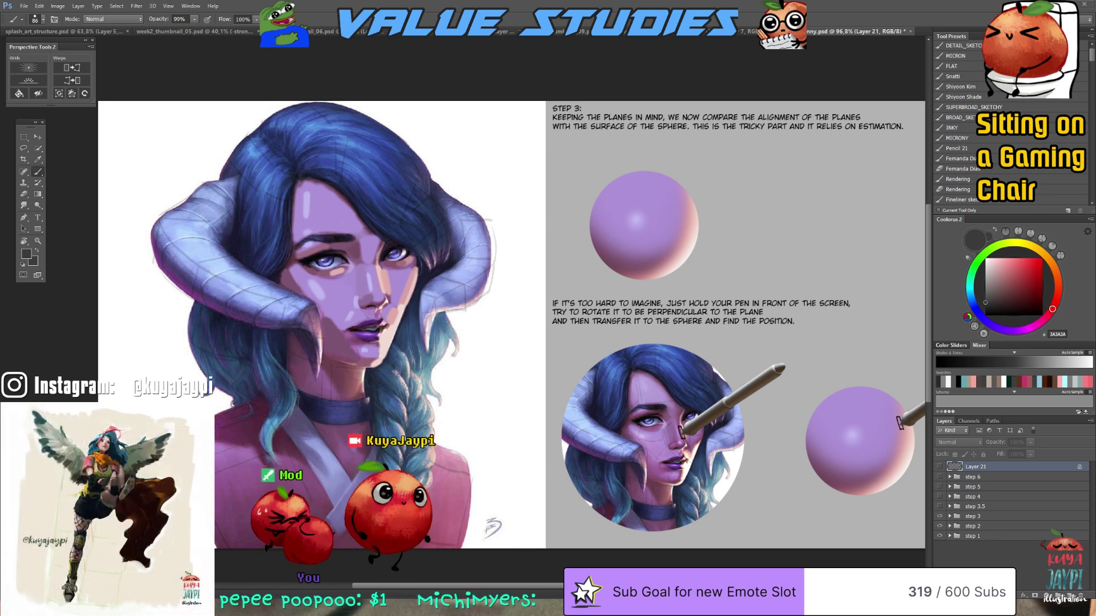
{"action": "left_click_drag", "start_coordinate": [699, 415], "coordinate": [484, 339]}
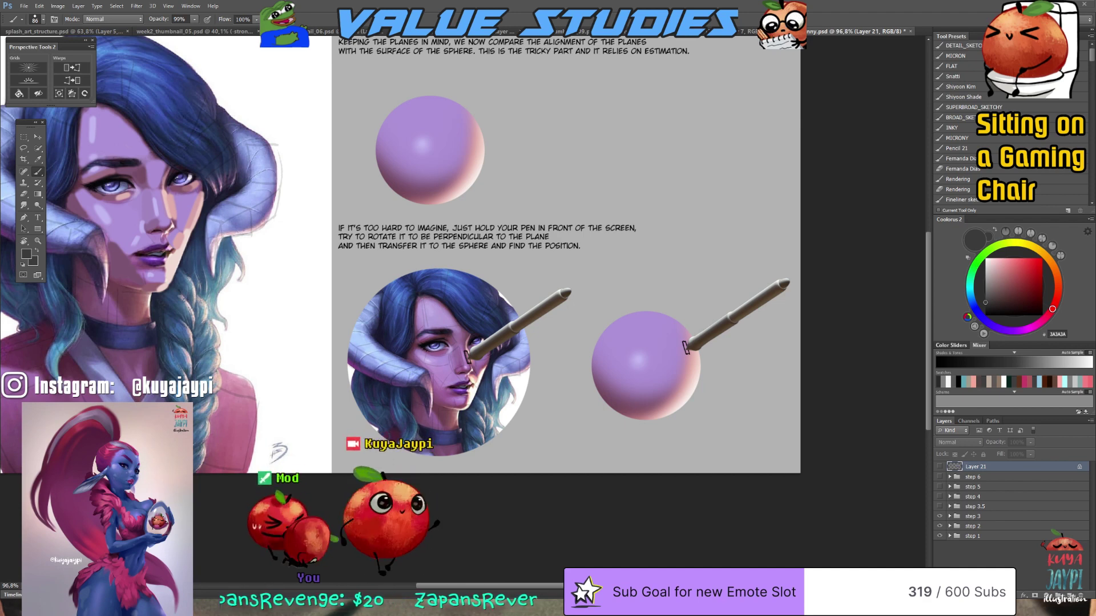
{"action": "left_click", "coordinate": [944, 507]}
{"action": "left_click", "coordinate": [939, 507]}
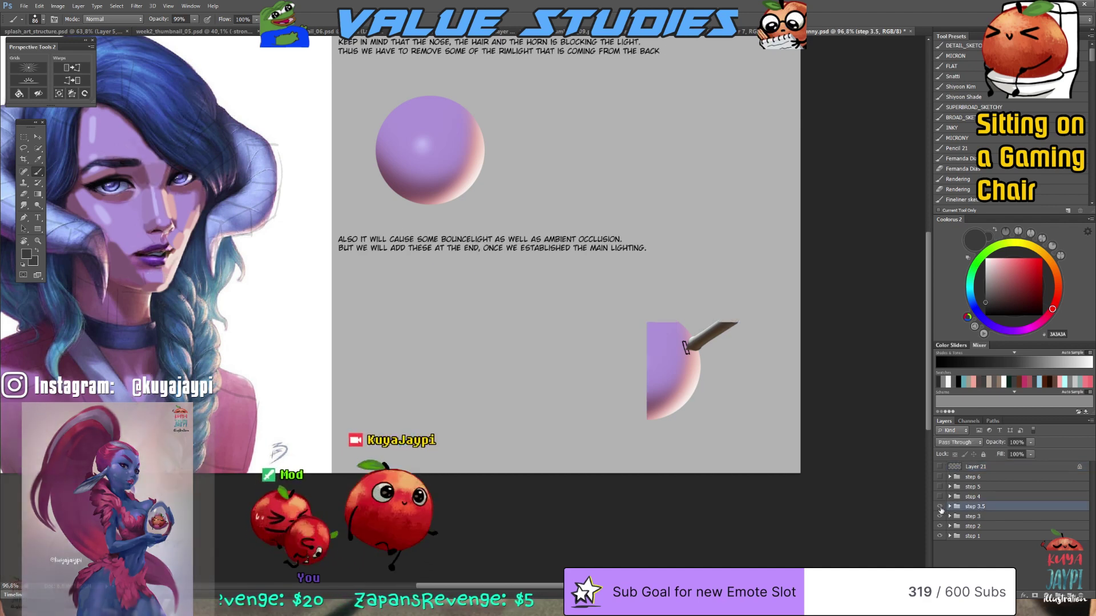
{"action": "left_click_drag", "start_coordinate": [189, 331], "coordinate": [437, 423]}
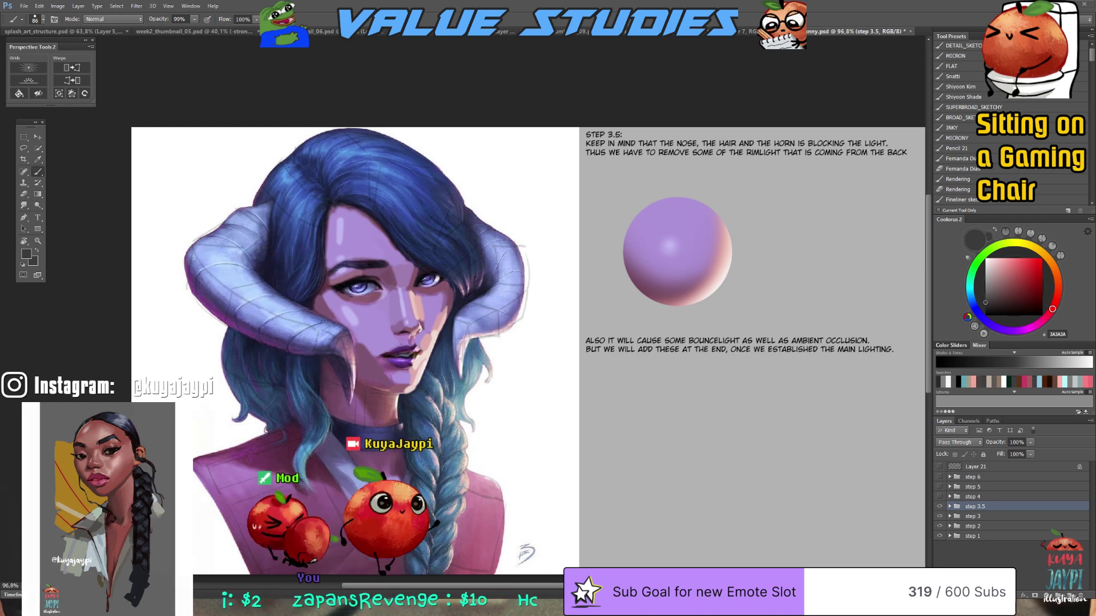
Show the step 4, step 5 and step 6 groups in turn to present the rest of the tutorial
{"action": "left_click", "coordinate": [939, 497]}
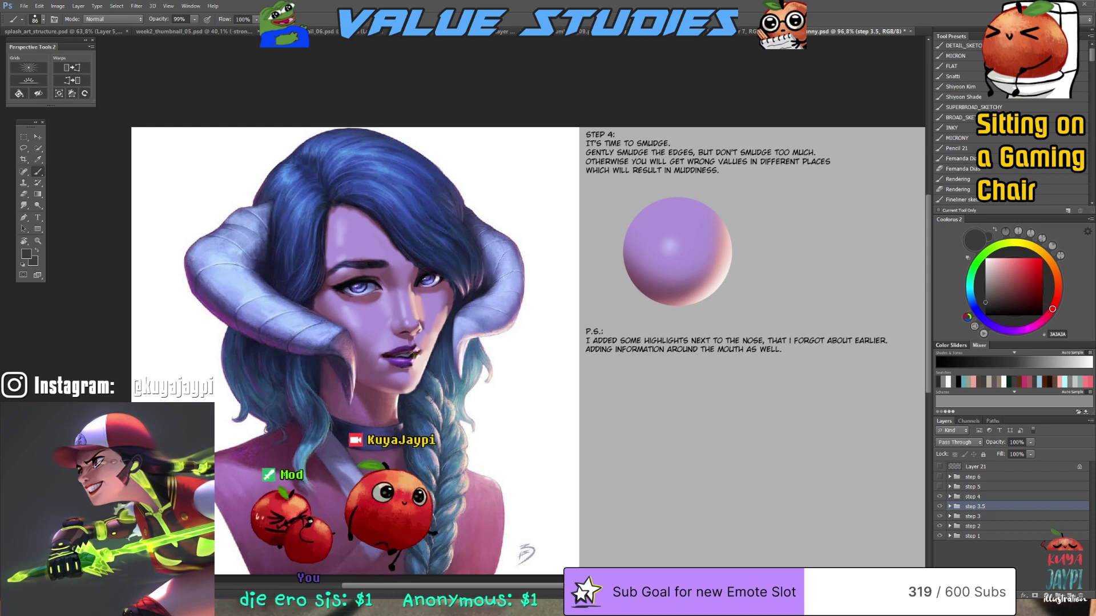
{"action": "key", "text": "ctrl+Tab"}
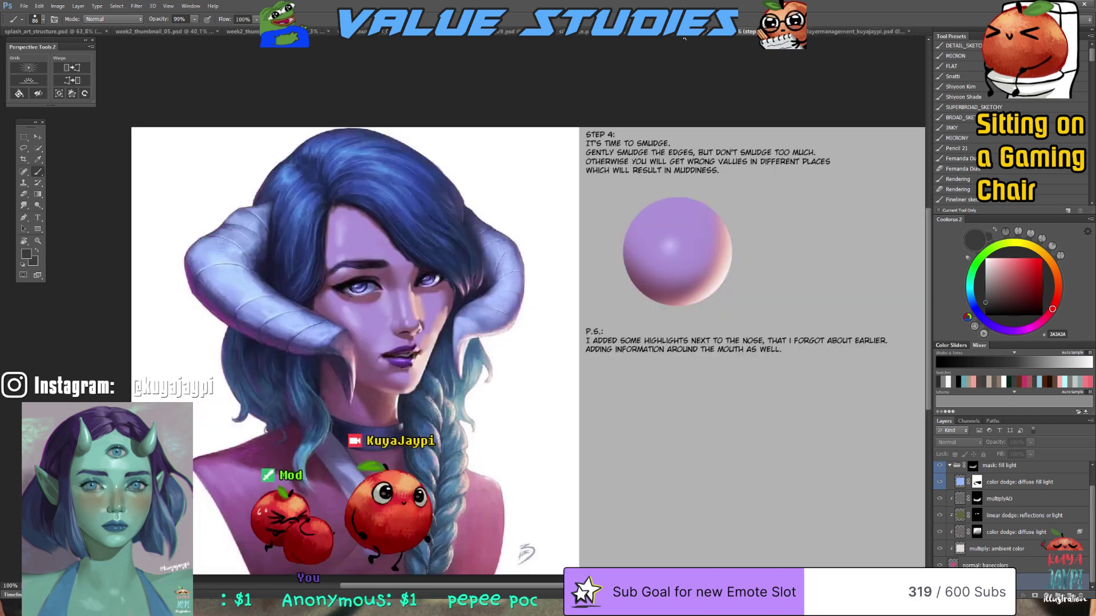
{"action": "key", "text": "ctrl+Tab"}
{"action": "left_click", "coordinate": [939, 486]}
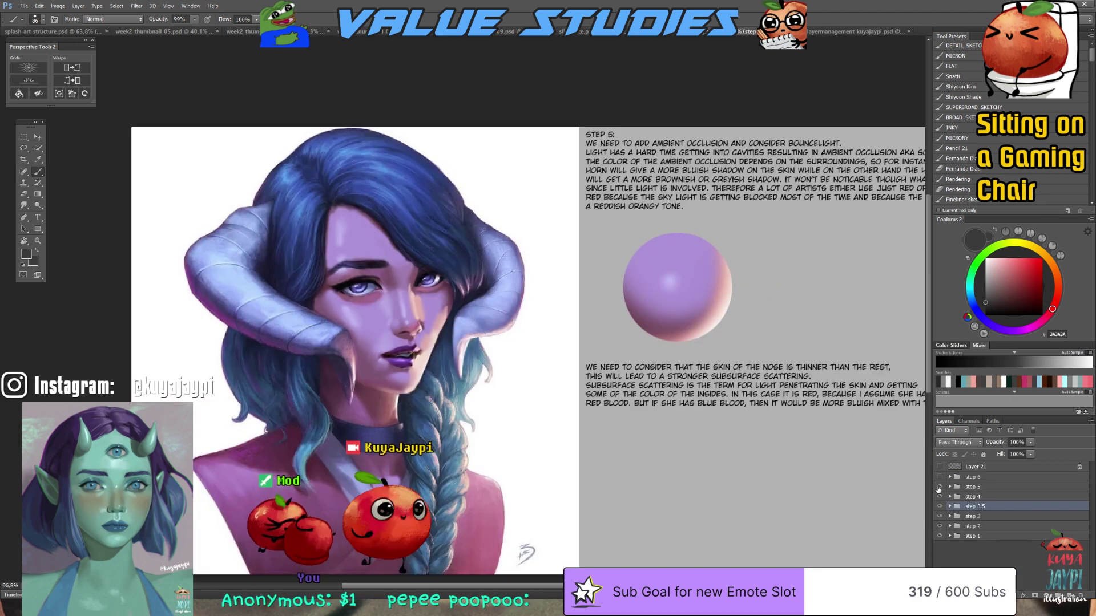
{"action": "left_click", "coordinate": [939, 477]}
{"action": "left_click", "coordinate": [939, 477]}
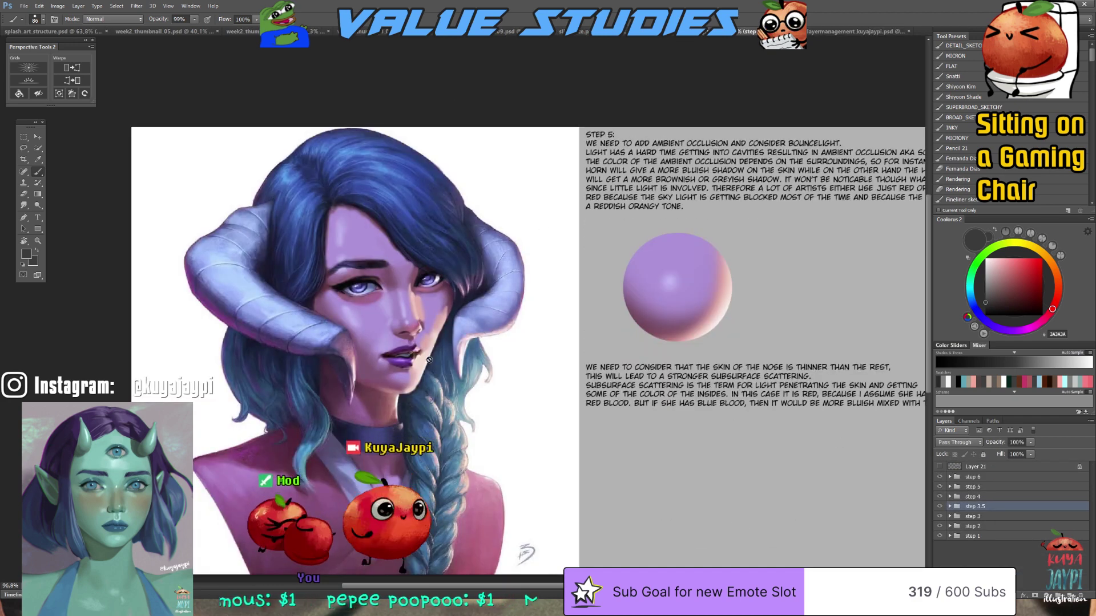
{"action": "left_click", "coordinate": [939, 477]}
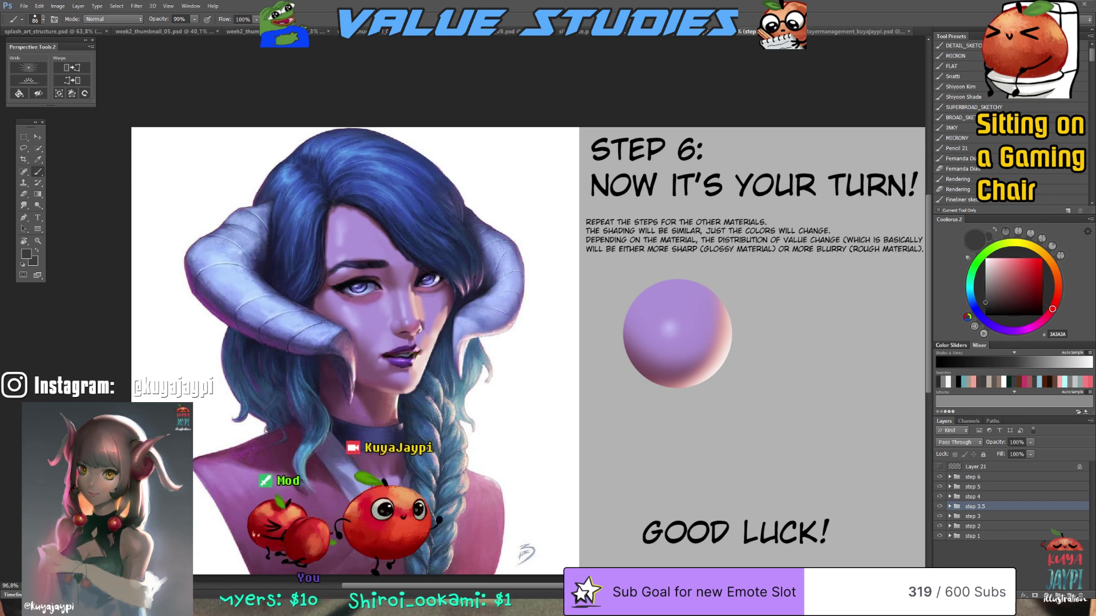
In the layer management document, hide the pink shape's shading layers from Subsurface Scattering down to multiply: ambient color
{"action": "left_click", "coordinate": [835, 32]}
{"action": "left_click_drag", "start_coordinate": [615, 236], "coordinate": [699, 249]}
{"action": "left_click_drag", "start_coordinate": [793, 294], "coordinate": [831, 347]}
{"action": "scroll", "coordinate": [969, 502], "scroll_direction": "up", "scroll_amount": 2}
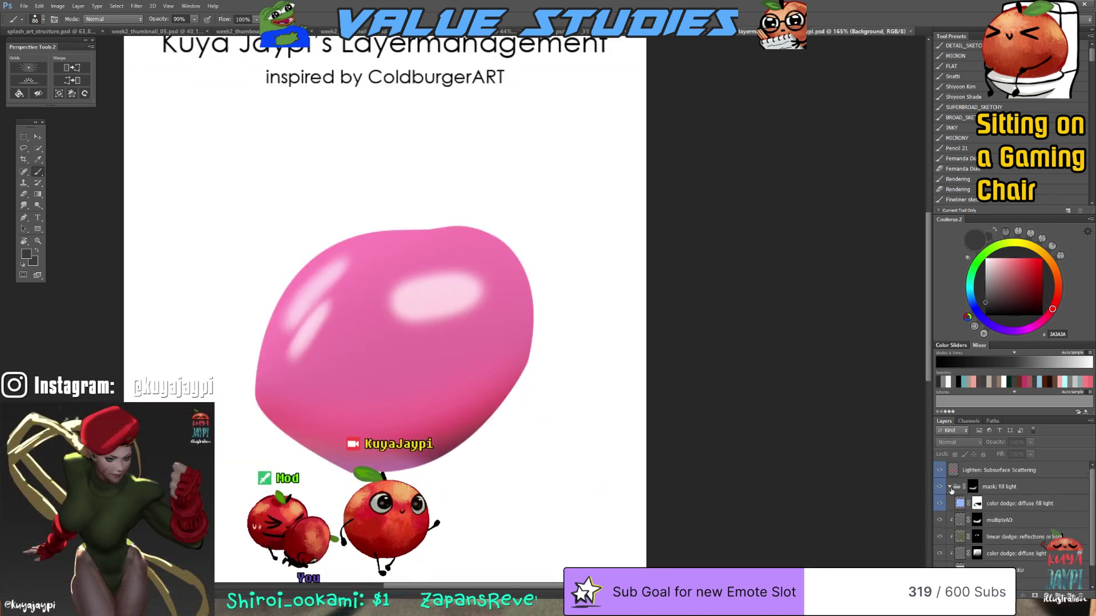
{"action": "left_click", "coordinate": [939, 470]}
{"action": "left_click", "coordinate": [939, 503]}
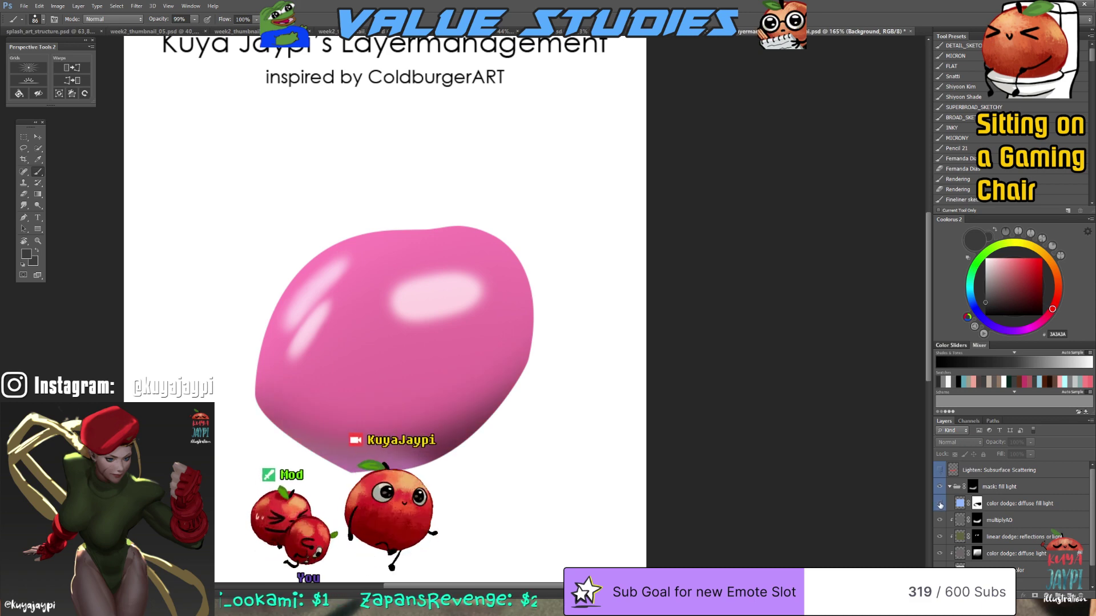
{"action": "left_click", "coordinate": [939, 520]}
{"action": "left_click", "coordinate": [940, 536]}
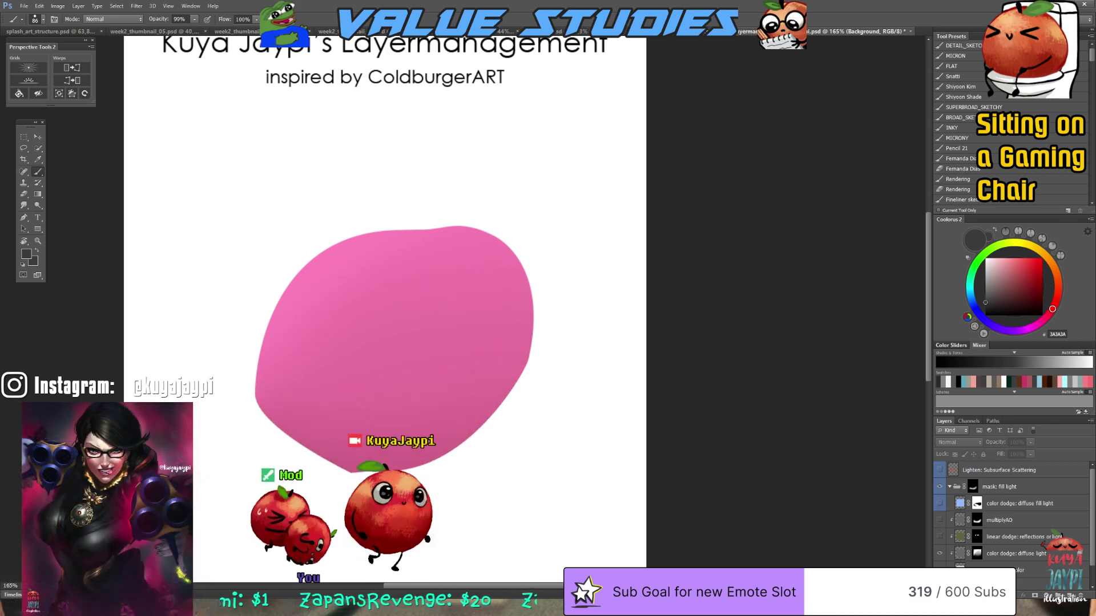
{"action": "left_click", "coordinate": [940, 553]}
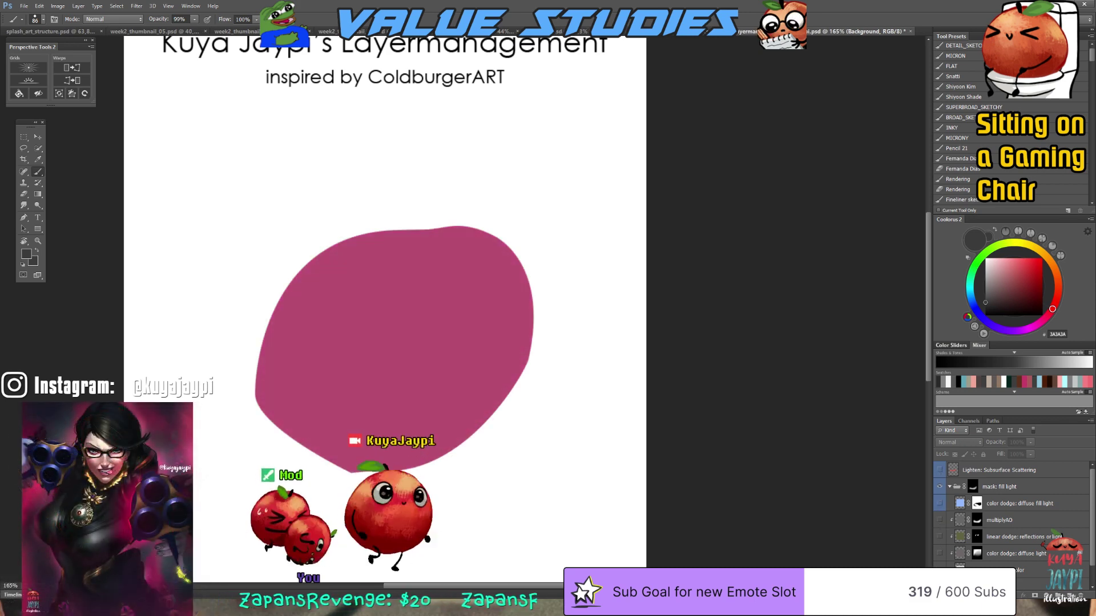
{"action": "scroll", "coordinate": [942, 553], "scroll_direction": "down", "scroll_amount": 1}
{"action": "left_click", "coordinate": [939, 549]}
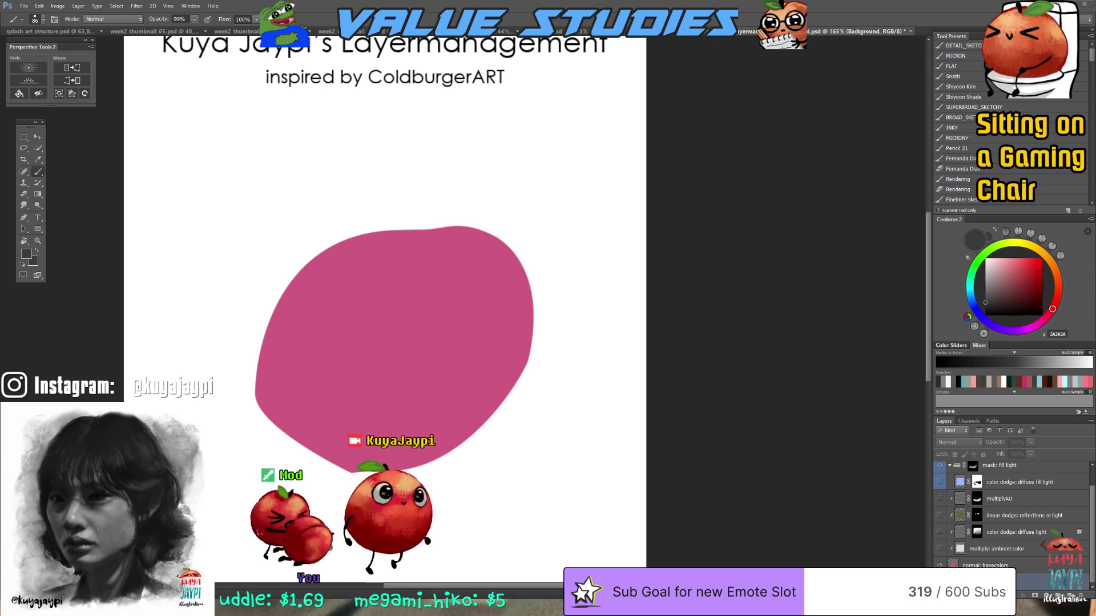
Show the ambient color and color dodge: diffuse light layers again, toggling the diffuse light's layer mask to compare its effect
{"action": "left_click", "coordinate": [958, 551]}
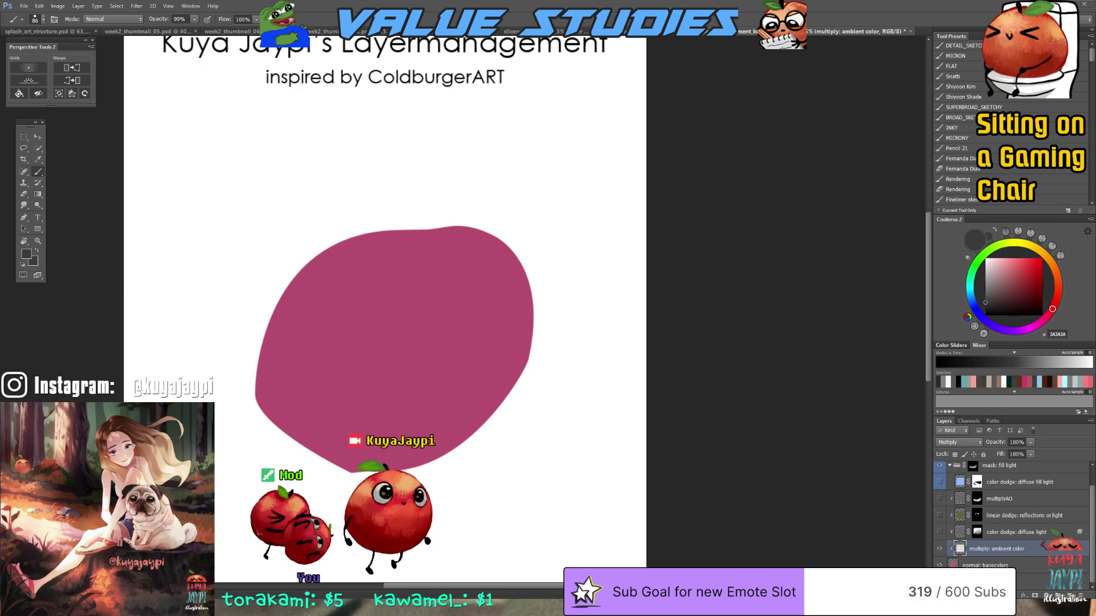
{"action": "left_click", "coordinate": [964, 532]}
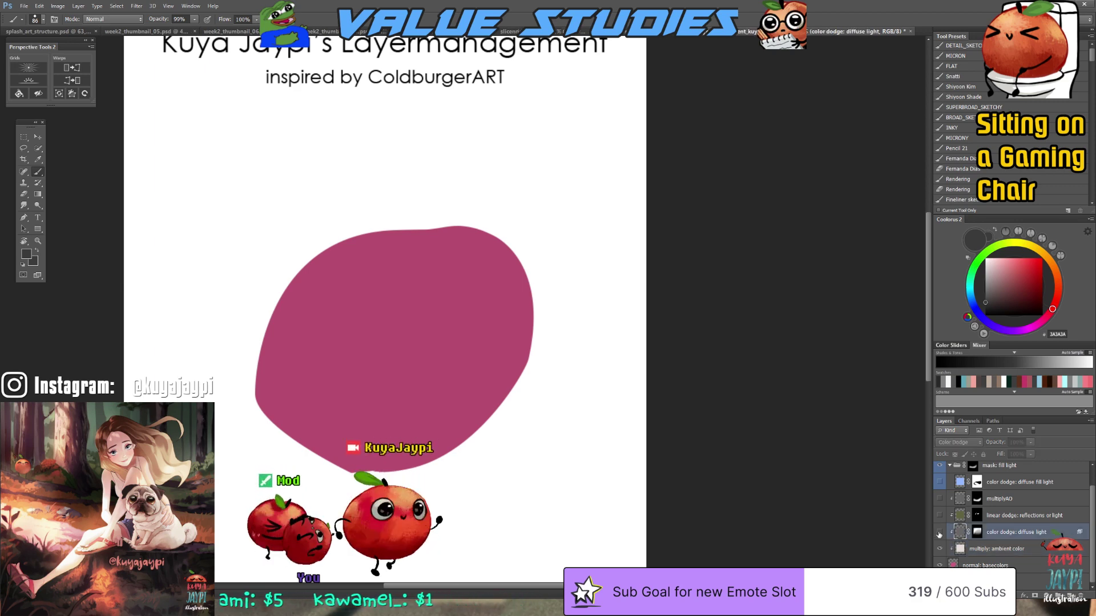
{"action": "left_click", "coordinate": [939, 531]}
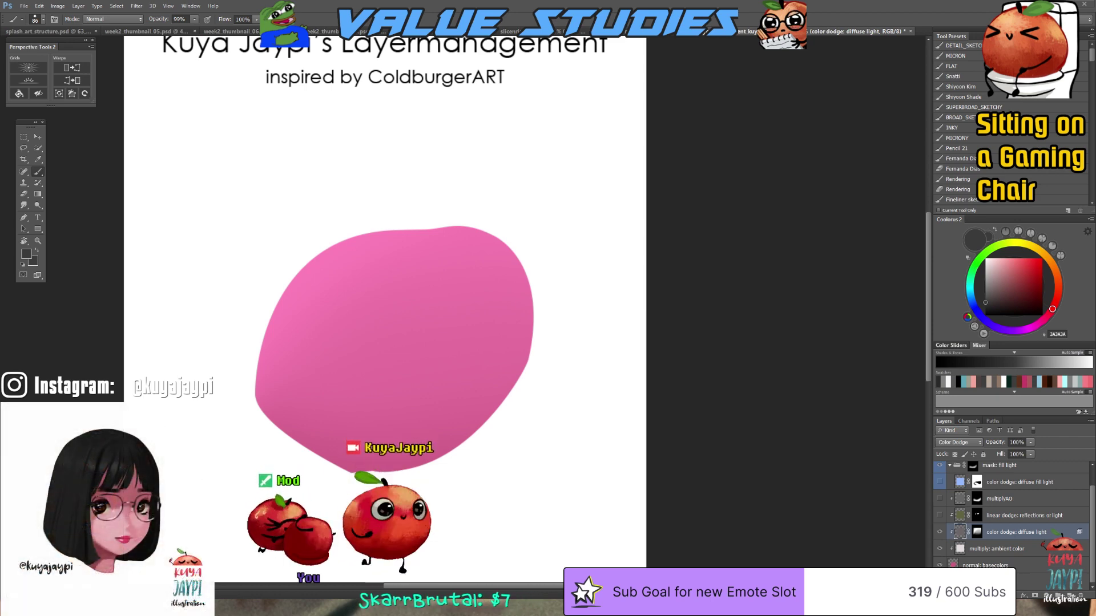
{"action": "left_click", "coordinate": [978, 533], "text": "shift"}
{"action": "left_click", "coordinate": [977, 533], "text": "shift"}
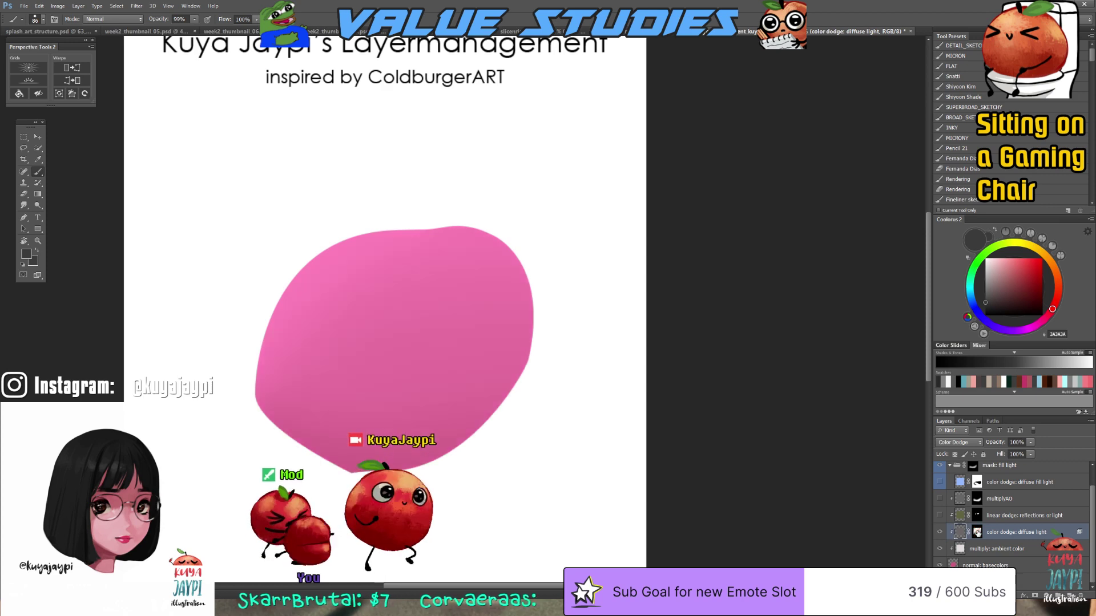
{"action": "left_click", "coordinate": [978, 533], "text": "shift"}
{"action": "left_click", "coordinate": [977, 533], "text": "shift"}
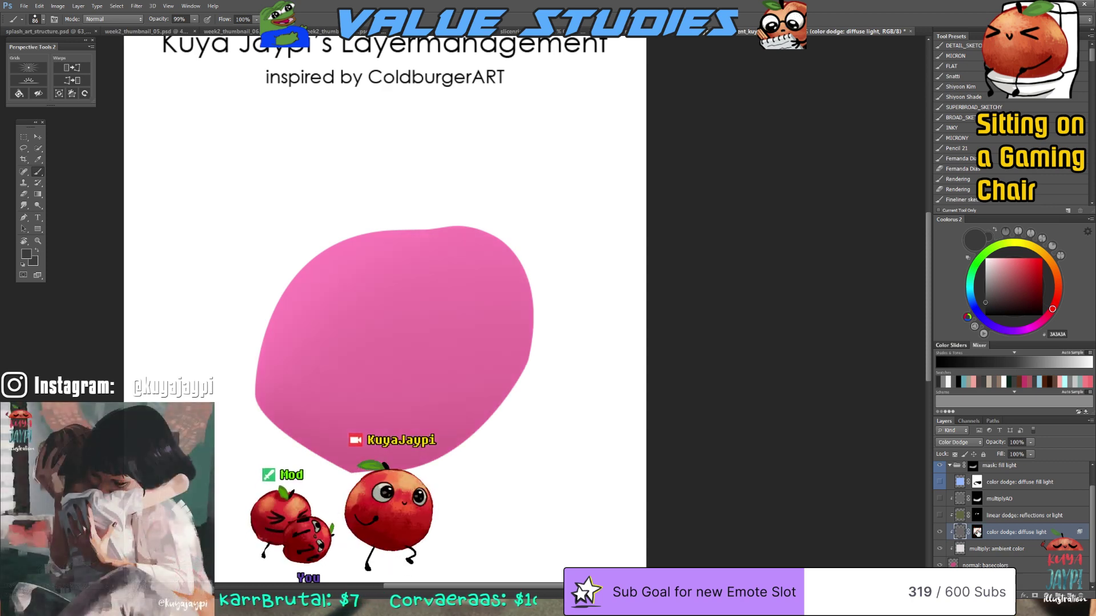
Restore the reflections, multiply AO, diffuse fill light and Subsurface Scattering layers, going through them from bottom to top
{"action": "left_click", "coordinate": [939, 515]}
{"action": "left_click", "coordinate": [968, 516]}
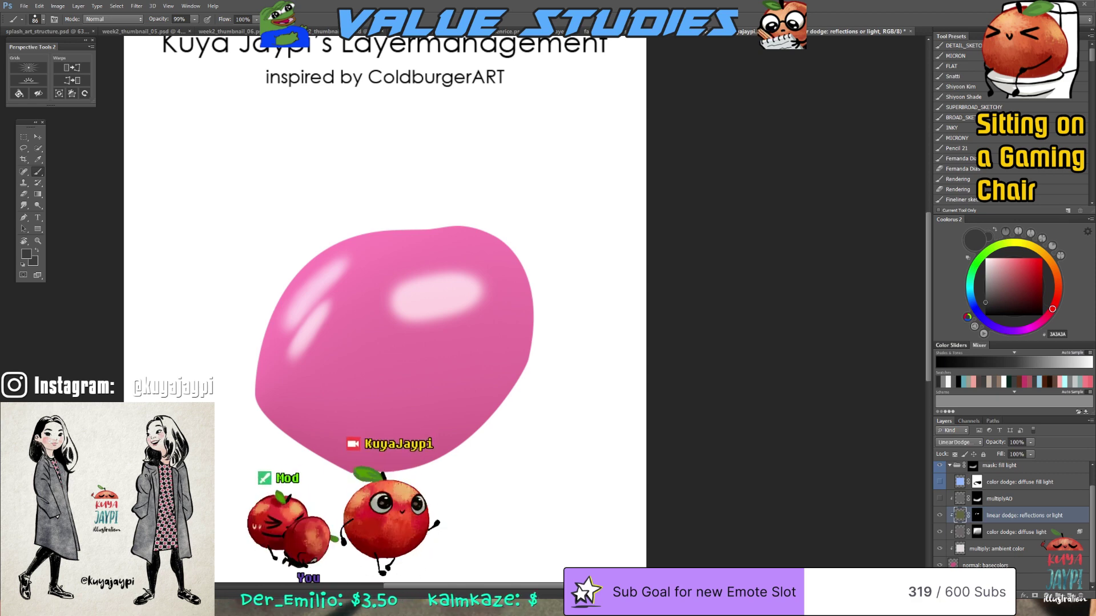
{"action": "left_click", "coordinate": [947, 498]}
{"action": "left_click", "coordinate": [940, 499]}
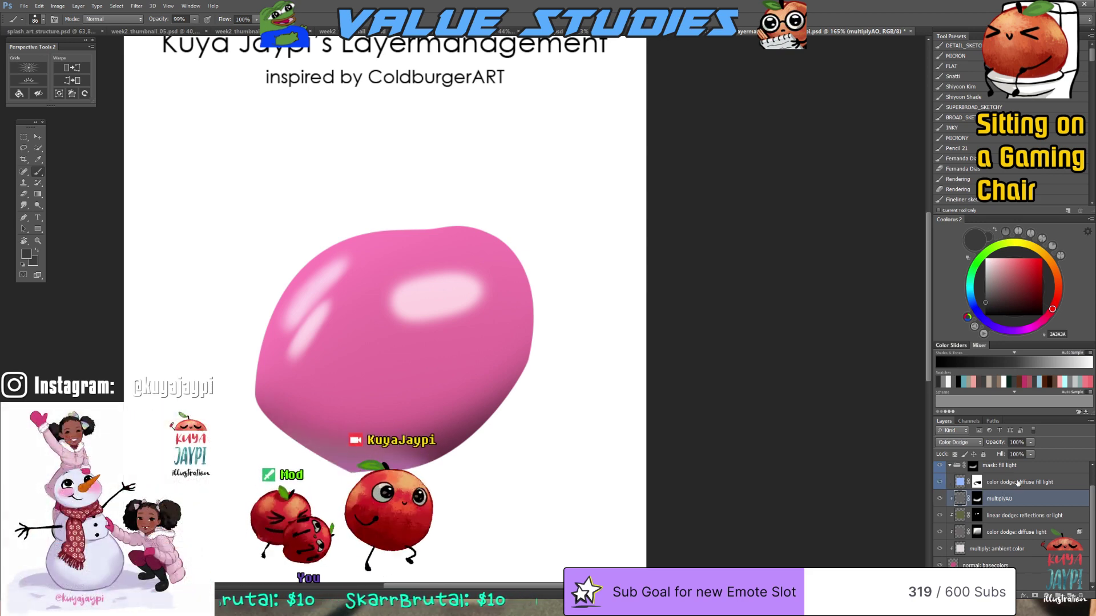
{"action": "left_click", "coordinate": [990, 485]}
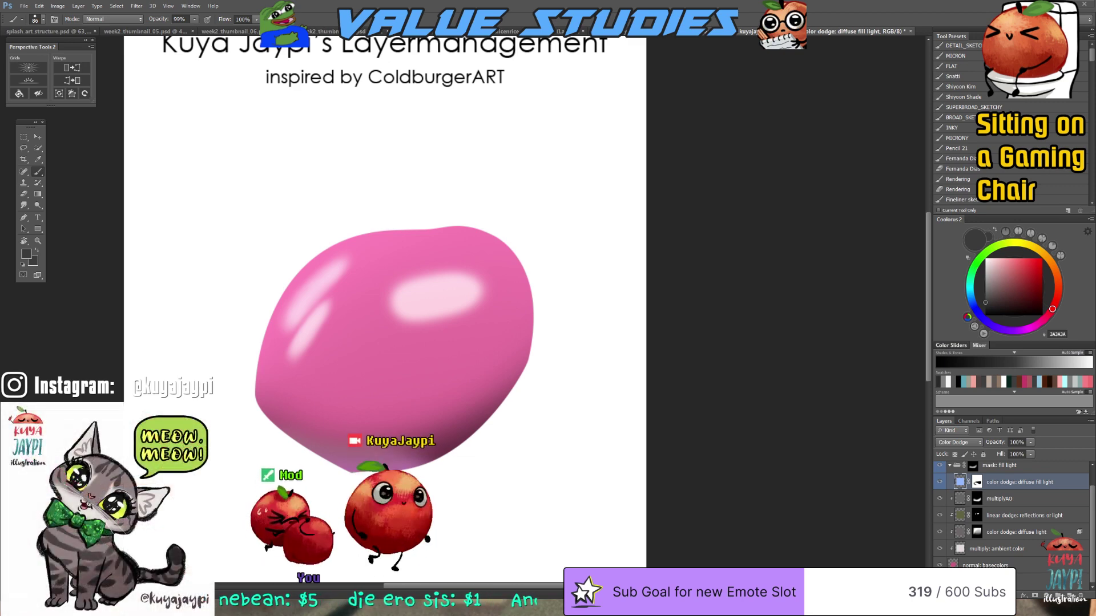
{"action": "scroll", "coordinate": [1013, 514], "scroll_direction": "up", "scroll_amount": 1}
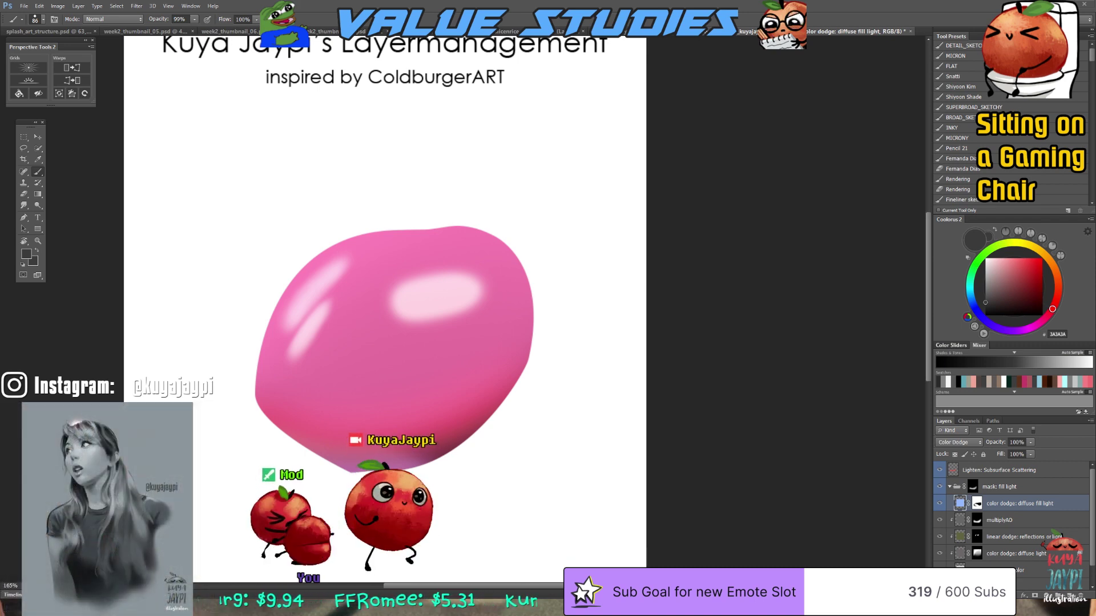
Add a new layer above Subsurface Scattering and paint a rounded reddish-brown shape in the white area below the pink one
{"action": "left_click_drag", "start_coordinate": [612, 371], "coordinate": [528, 188]}
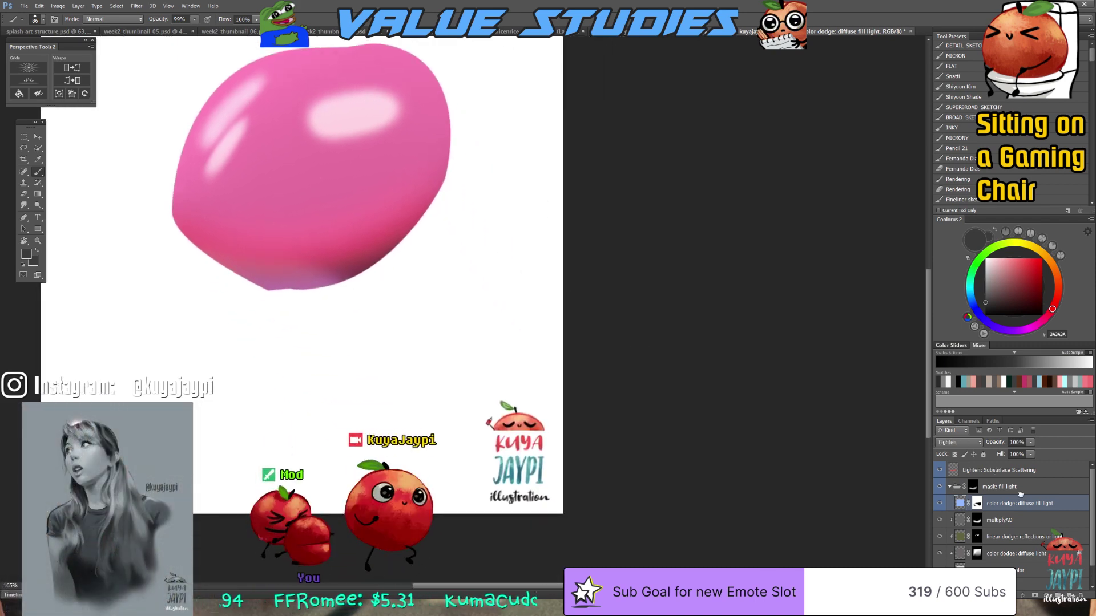
{"action": "left_click", "coordinate": [1020, 472]}
{"action": "left_click", "coordinate": [1069, 595]}
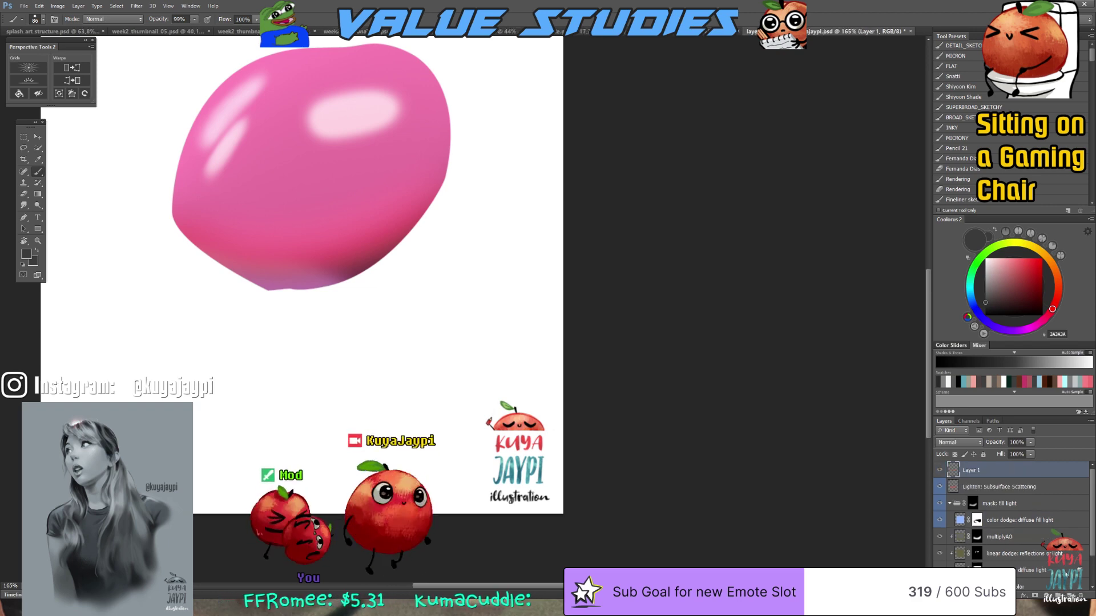
{"action": "left_click", "coordinate": [996, 277]}
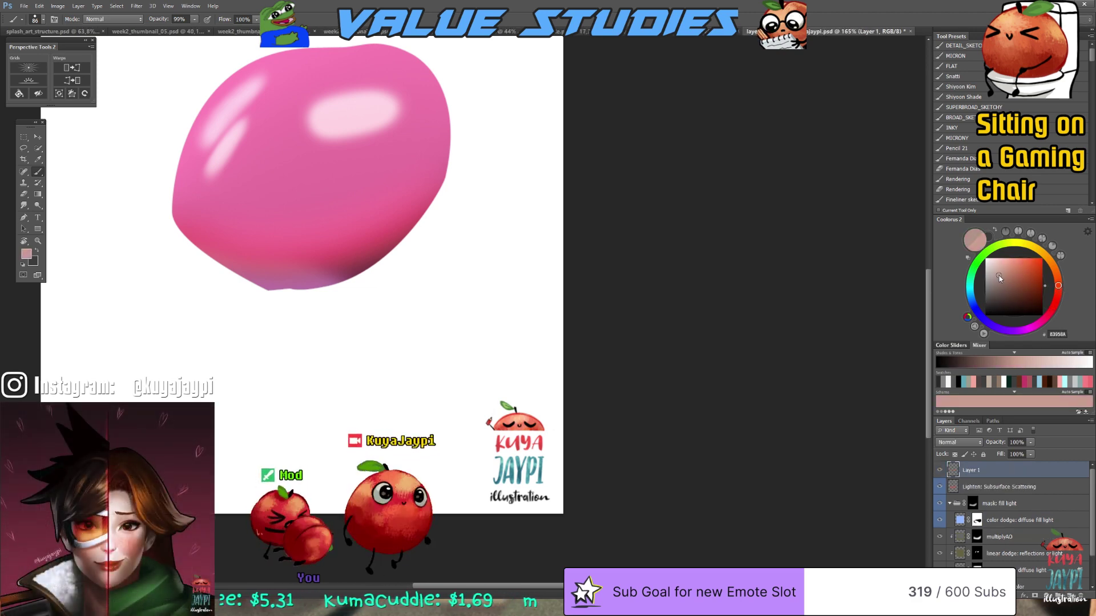
{"action": "left_click_drag", "start_coordinate": [998, 276], "coordinate": [1015, 276]}
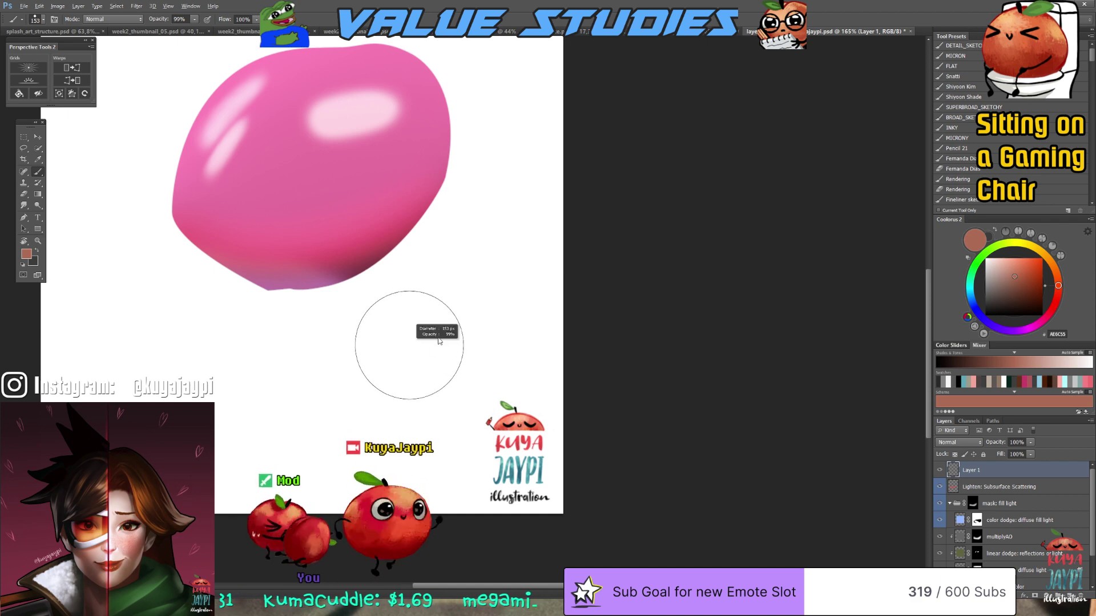
{"action": "mouse_move", "coordinate": [404, 335]}
{"action": "left_mouse_down"}
{"action": "mouse_move", "coordinate": [393, 417]}
{"action": "mouse_move", "coordinate": [370, 343]}
{"action": "mouse_move", "coordinate": [427, 353]}
{"action": "mouse_move", "coordinate": [423, 387]}
{"action": "mouse_move", "coordinate": [392, 354]}
{"action": "left_mouse_up"}
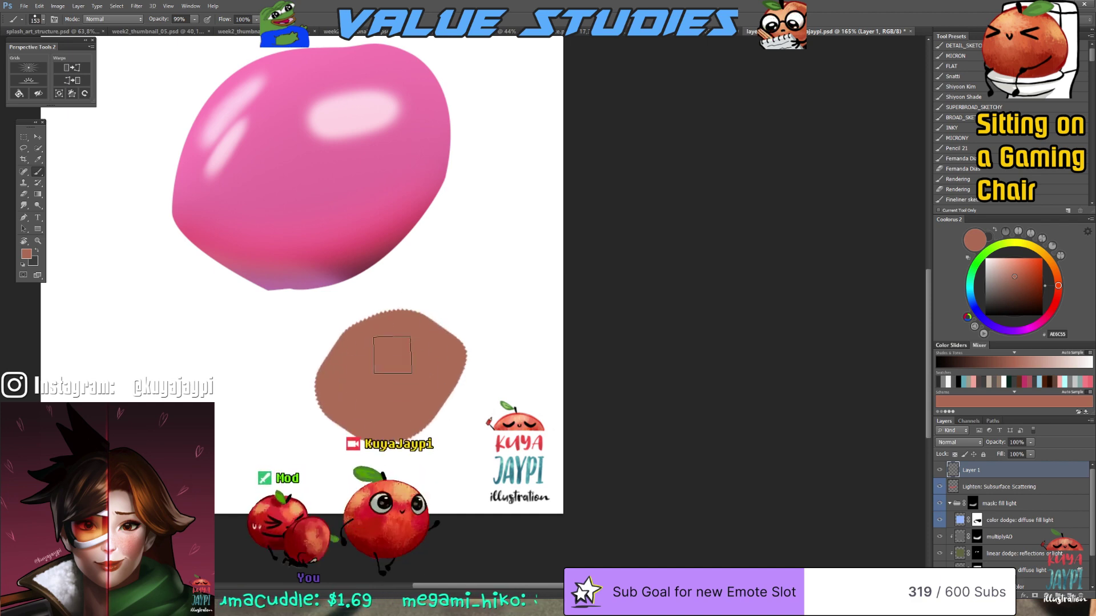
Lock the layer's transparent pixels and paint the upper right half of the brown shape light peach
{"action": "left_click", "coordinate": [955, 455]}
{"action": "left_click", "coordinate": [1009, 264]}
{"action": "left_click_drag", "start_coordinate": [1058, 285], "coordinate": [1056, 275]}
{"action": "mouse_move", "coordinate": [334, 322]}
{"action": "left_mouse_down"}
{"action": "mouse_move", "coordinate": [467, 391]}
{"action": "mouse_move", "coordinate": [421, 325]}
{"action": "mouse_move", "coordinate": [416, 348]}
{"action": "mouse_move", "coordinate": [362, 325]}
{"action": "mouse_move", "coordinate": [439, 393]}
{"action": "mouse_move", "coordinate": [328, 310]}
{"action": "left_mouse_up"}
Add a new layer above the two-tone shape and draw a pale orange arrow pointing at its lit side
{"action": "key", "text": "r"}
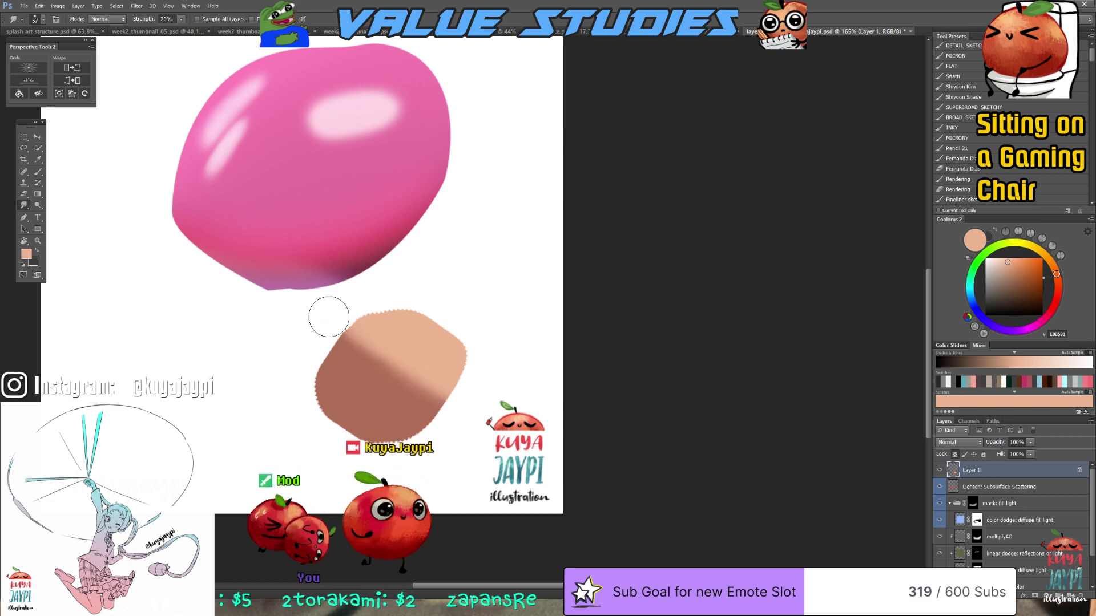
{"action": "key", "text": "ctrl+shift+alt+n"}
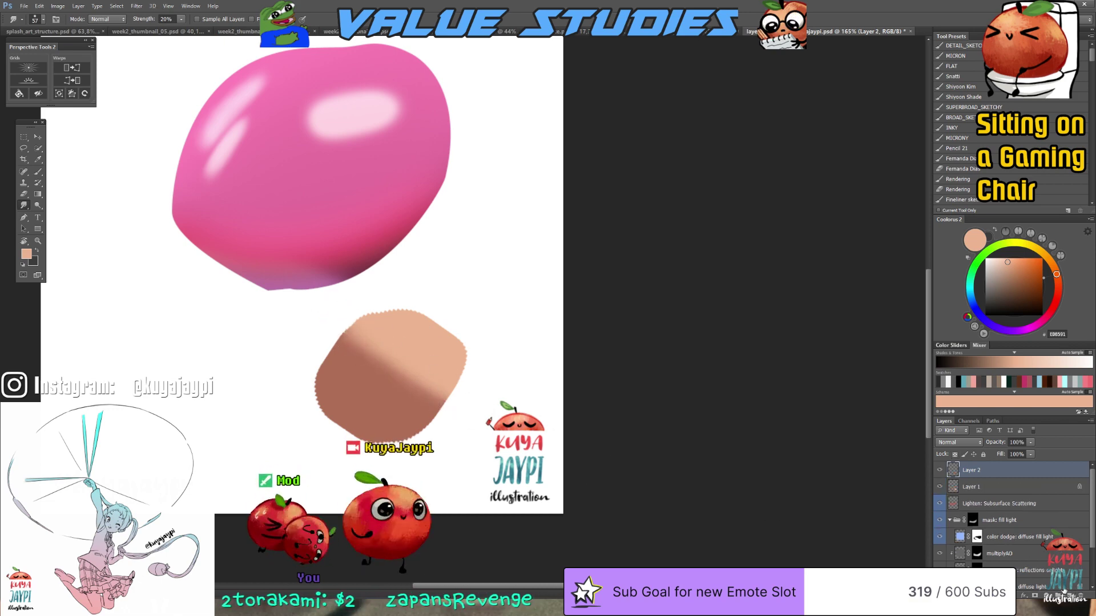
{"action": "key", "text": "b"}
{"action": "left_click", "coordinate": [1042, 255]}
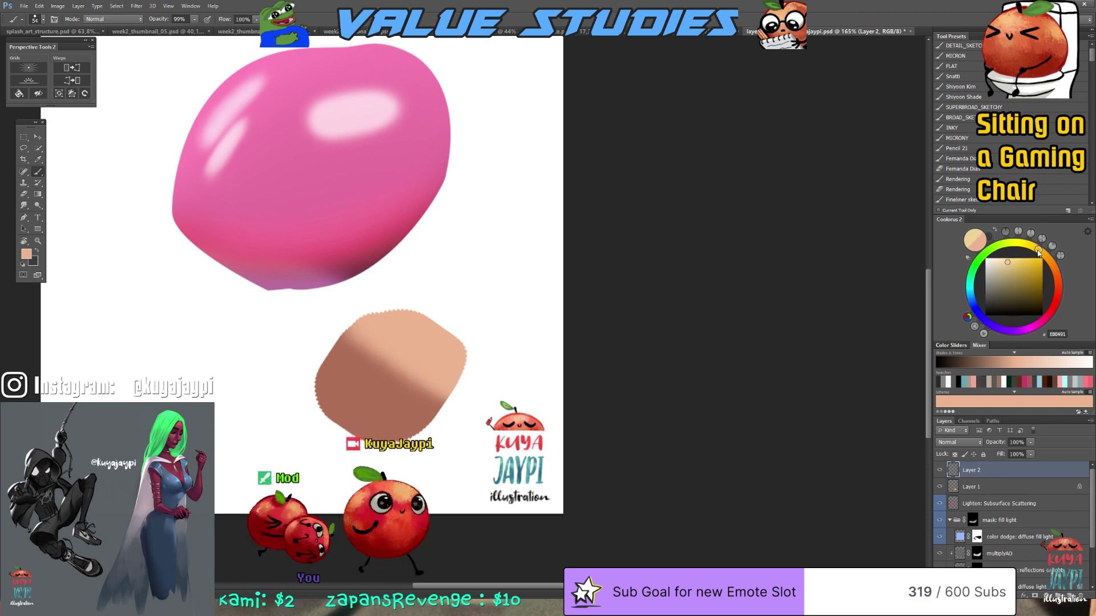
{"action": "left_click", "coordinate": [1025, 258]}
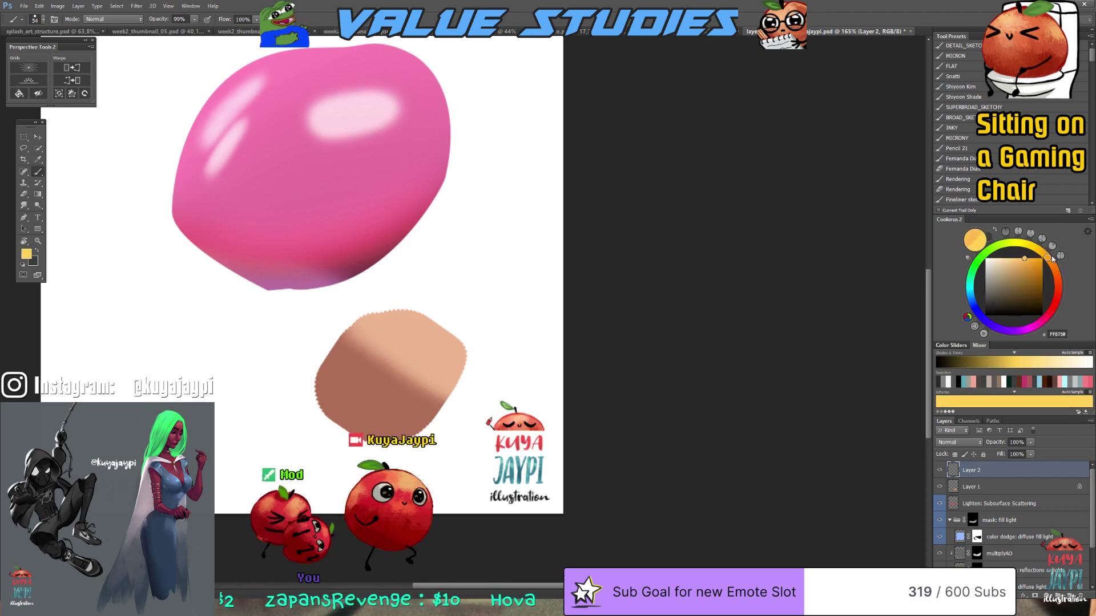
{"action": "left_click", "coordinate": [1005, 258]}
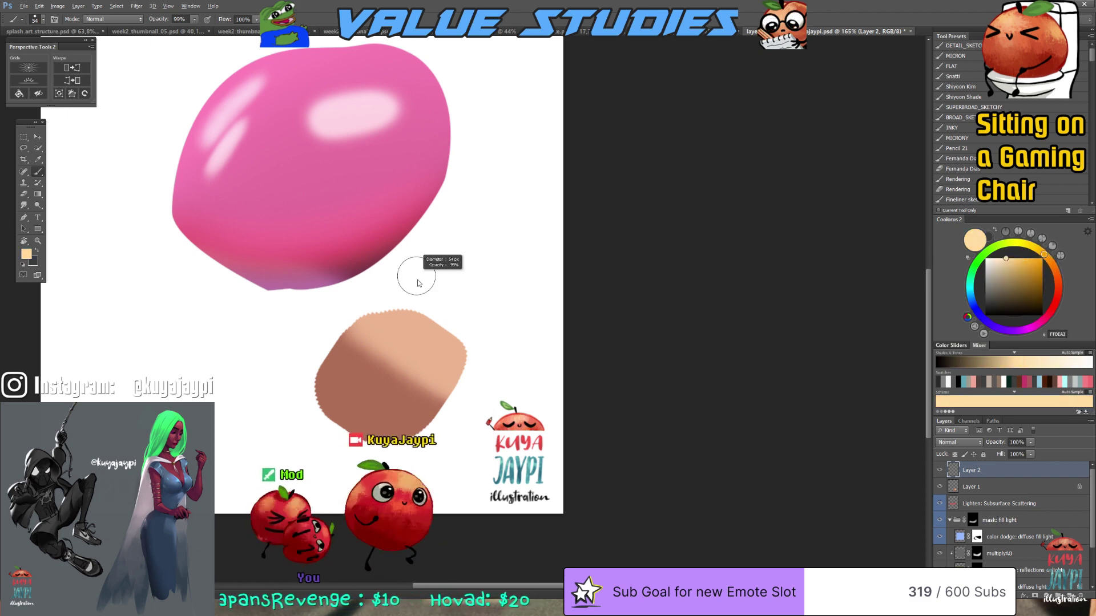
{"action": "mouse_move", "coordinate": [415, 242]}
{"action": "left_mouse_down"}
{"action": "mouse_move", "coordinate": [381, 305]}
{"action": "mouse_move", "coordinate": [419, 282]}
{"action": "left_mouse_up"}
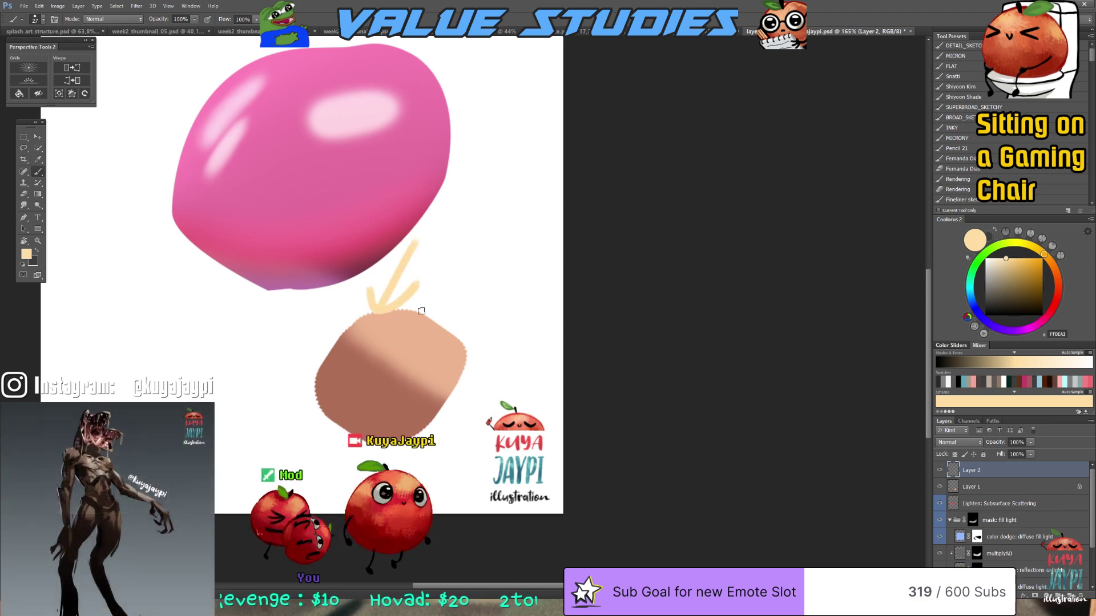
Shift the arrow's color from pale orange to pale yellow
{"action": "scroll", "coordinate": [400, 324], "scroll_direction": "up", "scroll_amount": 2}
{"action": "left_click_drag", "start_coordinate": [392, 333], "coordinate": [454, 326]}
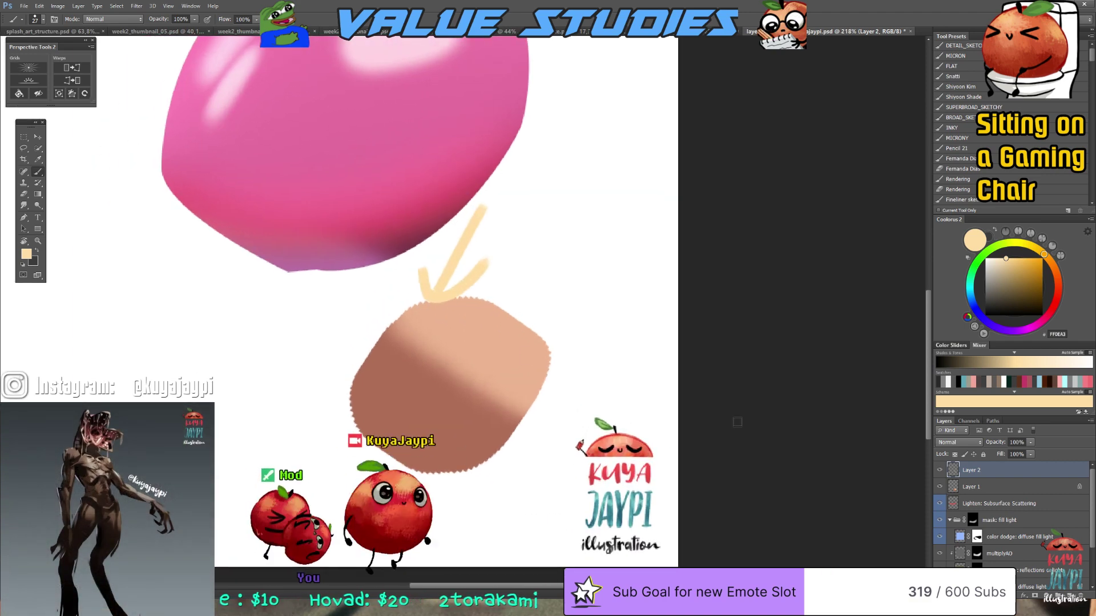
{"action": "key", "text": "i"}
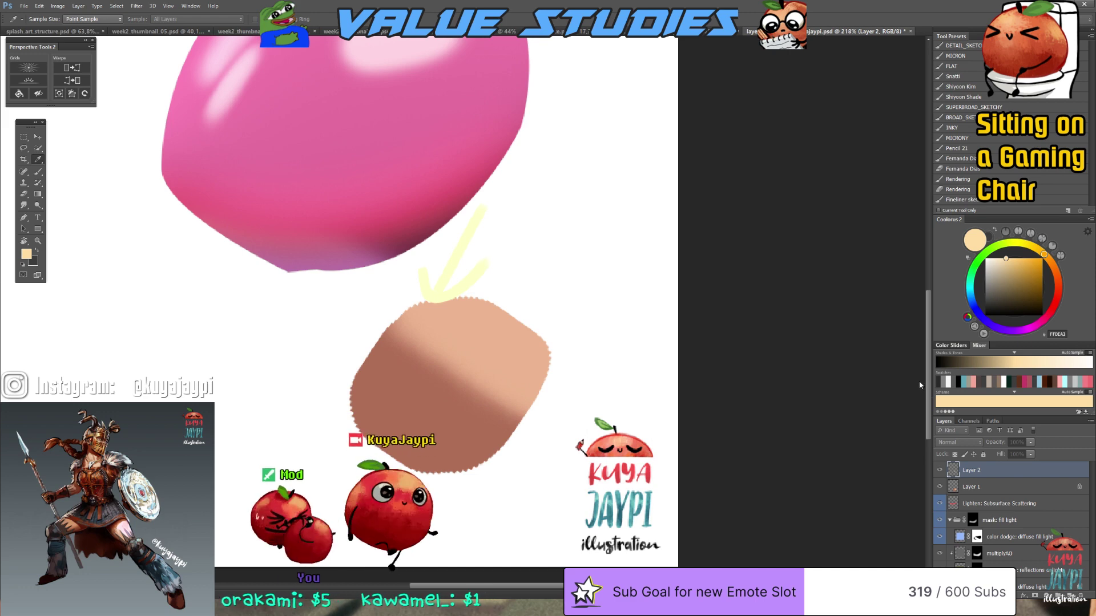
{"action": "key", "text": "b"}
{"action": "left_click_drag", "start_coordinate": [476, 375], "coordinate": [505, 373]}
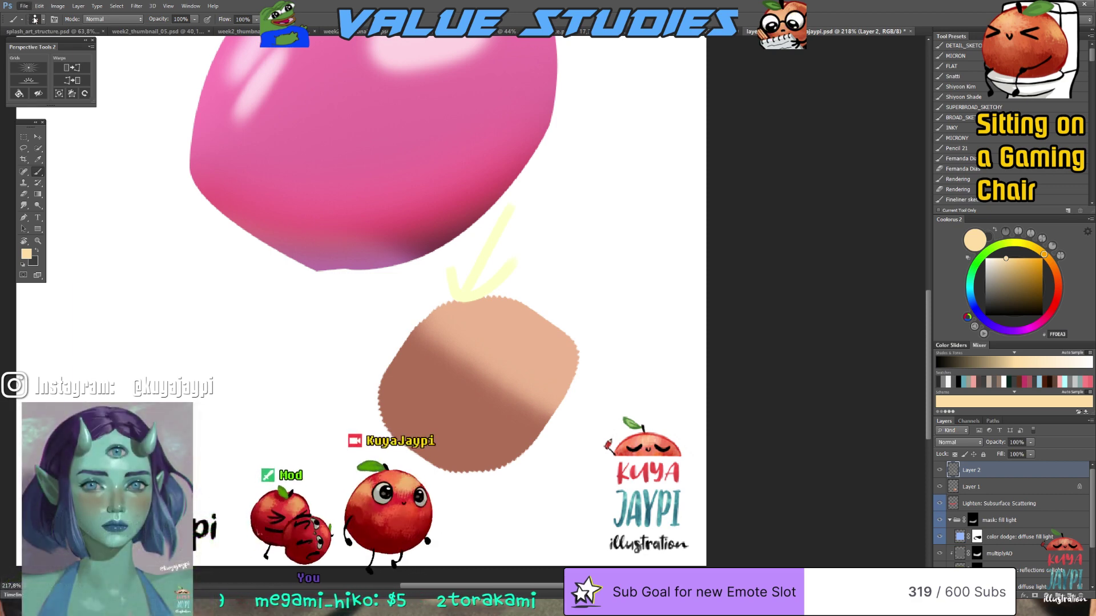
Switch to the two-character sketch document and lower the sketch layer's opacity to 51%
{"action": "key", "text": "ctrl+Tab"}
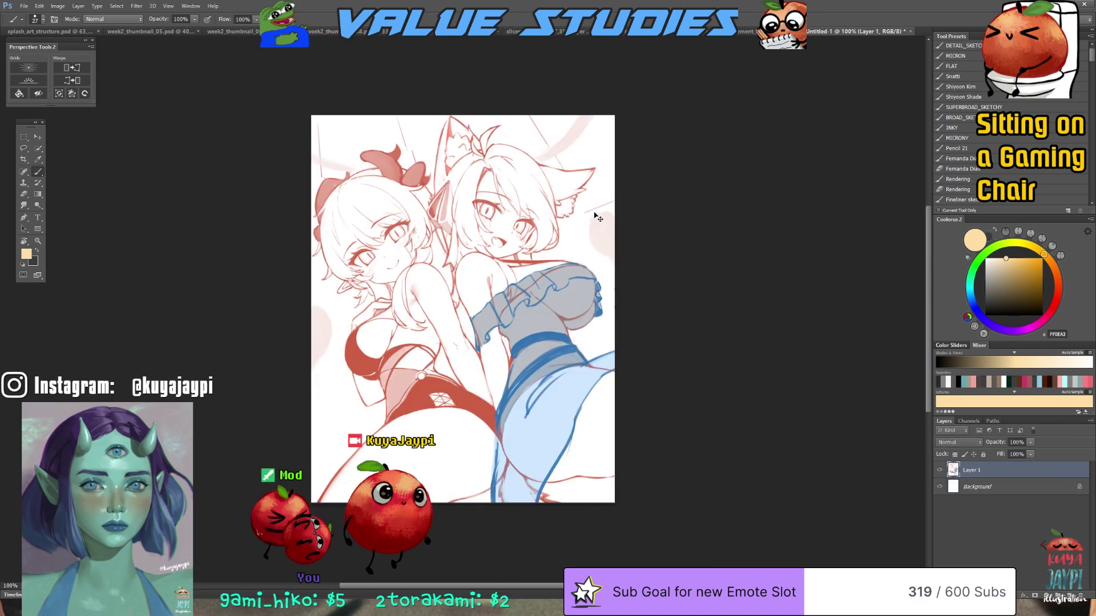
{"action": "scroll", "coordinate": [392, 326], "scroll_direction": "up", "scroll_amount": 1}
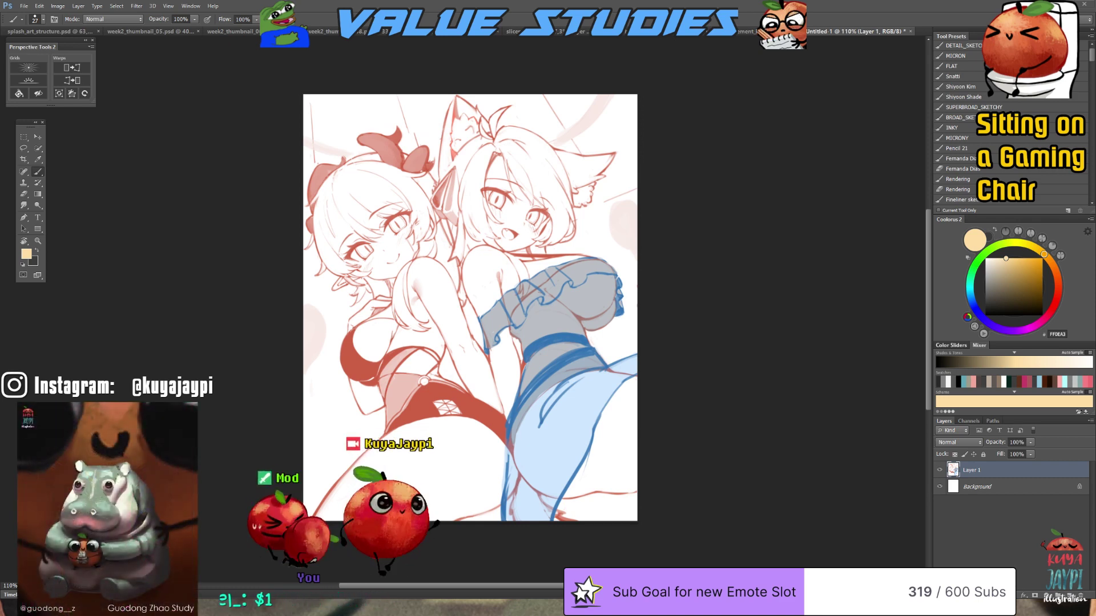
{"action": "left_click_drag", "start_coordinate": [1030, 442], "coordinate": [1007, 455]}
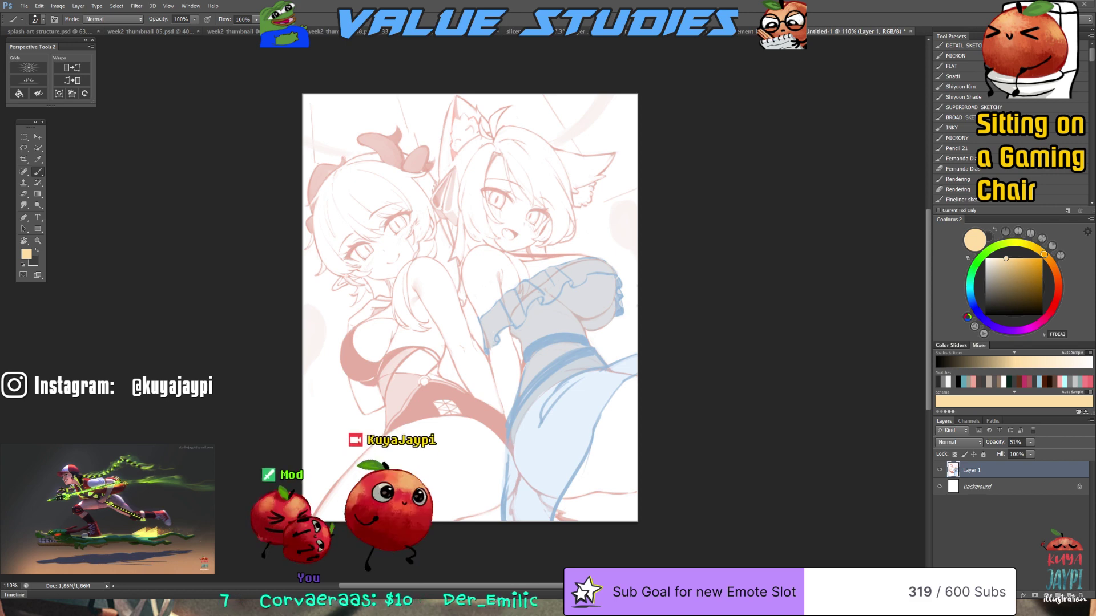
{"action": "left_click_drag", "start_coordinate": [680, 398], "coordinate": [749, 440]}
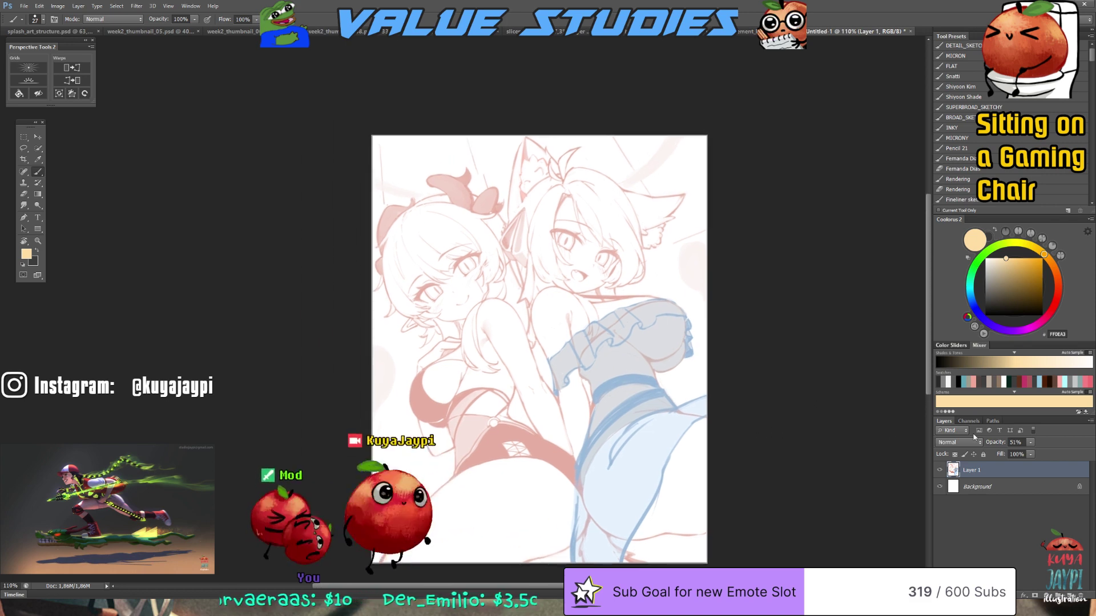
Add a new layer beneath the sketch and set the sketch layer's blend mode to Multiply
{"action": "left_click", "coordinate": [1067, 594]}
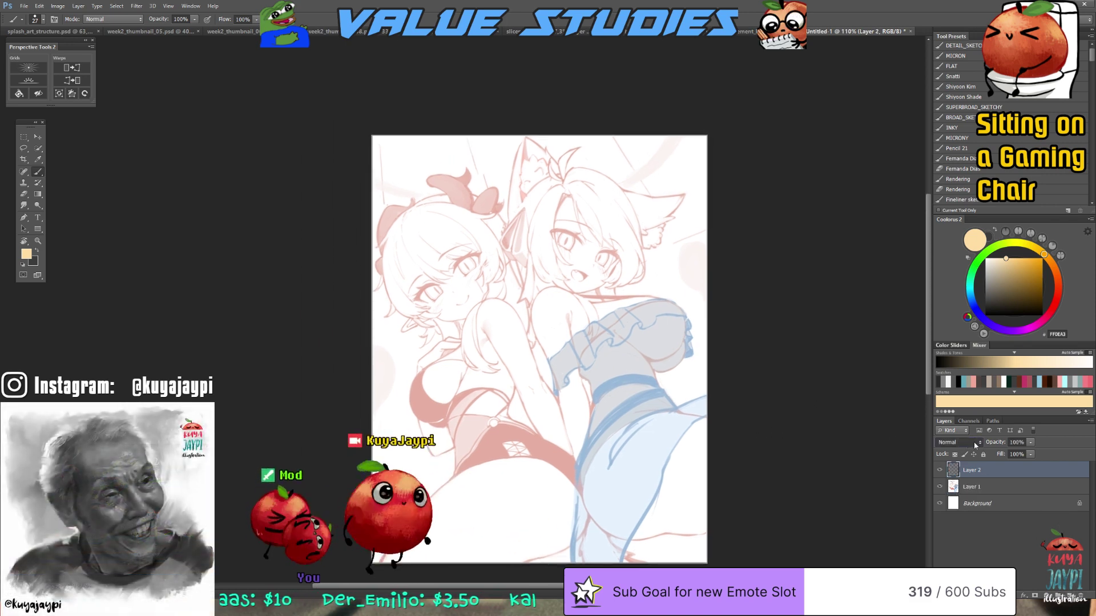
{"action": "left_click_drag", "start_coordinate": [990, 487], "coordinate": [990, 465]}
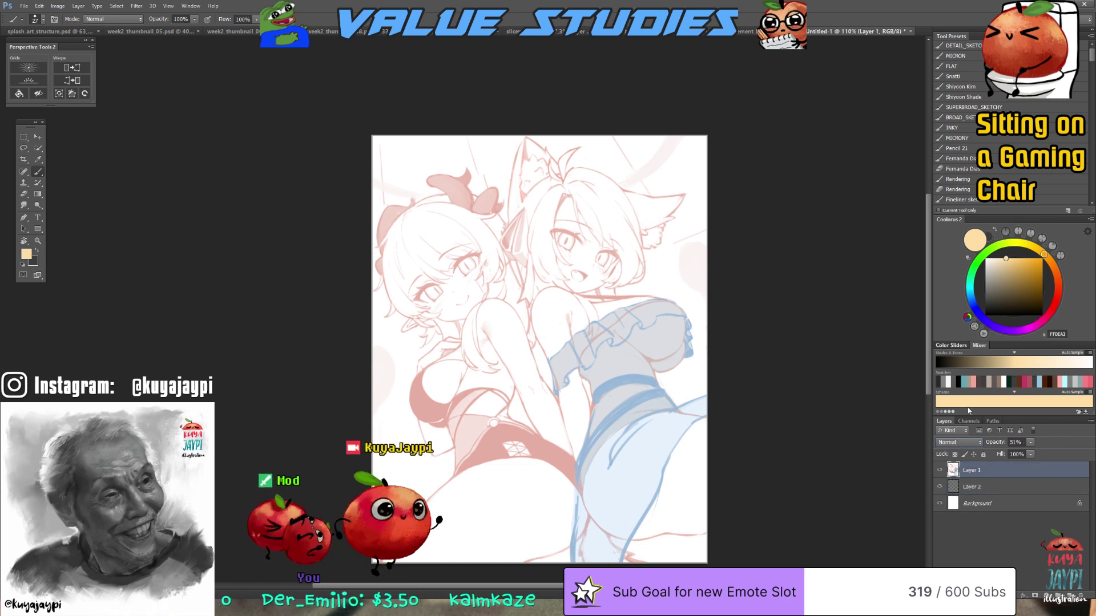
{"action": "key", "text": "shift+alt+m"}
{"action": "left_click", "coordinate": [985, 487]}
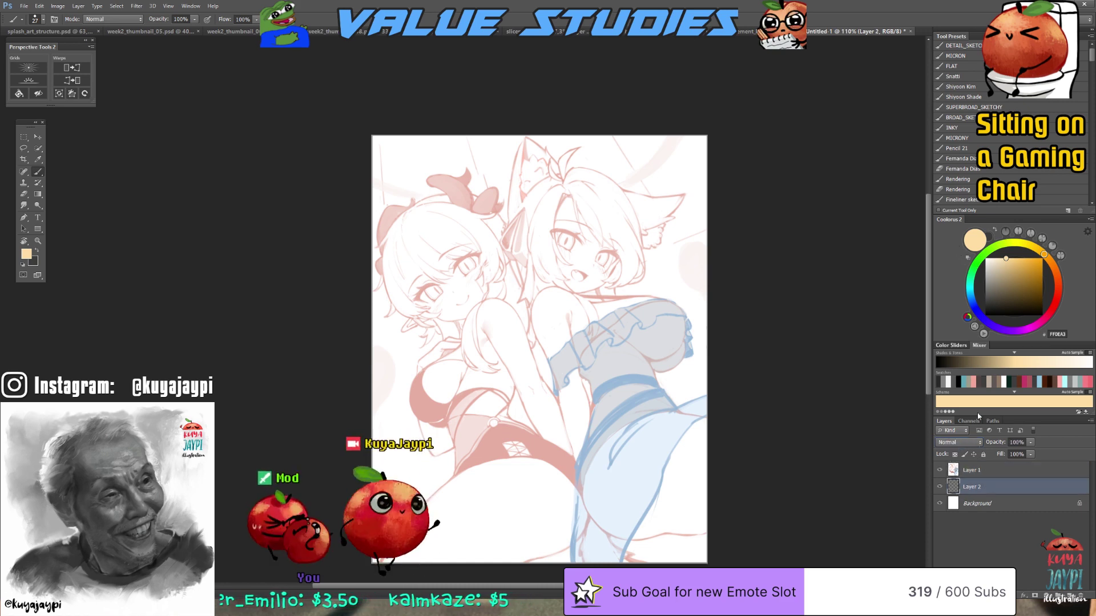
Block in the left character's face, arm, torso and legs in flat dark reddish brown on the new layer
{"action": "left_click", "coordinate": [1024, 271]}
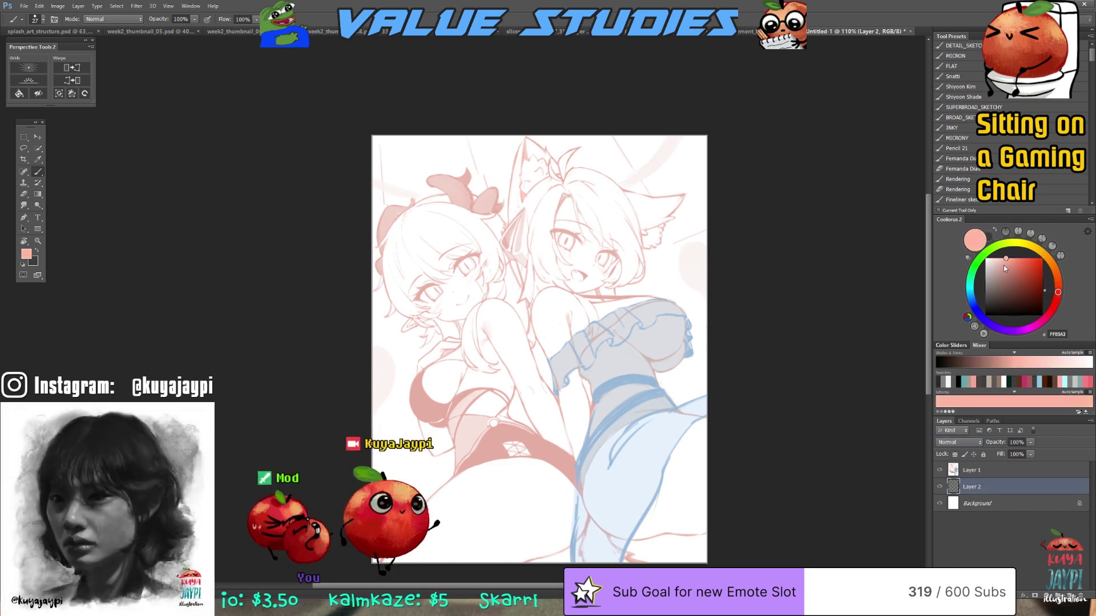
{"action": "mouse_move", "coordinate": [1024, 270]}
{"action": "left_mouse_down"}
{"action": "mouse_move", "coordinate": [1036, 295]}
{"action": "mouse_move", "coordinate": [1013, 290]}
{"action": "mouse_move", "coordinate": [1056, 300]}
{"action": "left_mouse_up"}
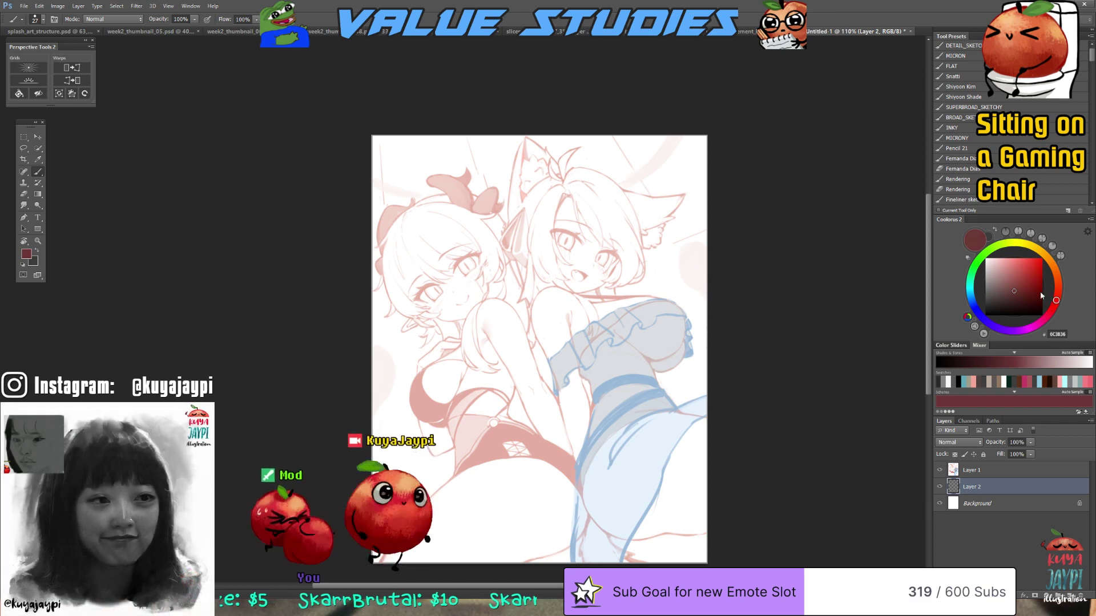
{"action": "mouse_move", "coordinate": [484, 305]}
{"action": "left_mouse_down"}
{"action": "mouse_move", "coordinate": [568, 410]}
{"action": "mouse_move", "coordinate": [559, 448]}
{"action": "mouse_move", "coordinate": [539, 413]}
{"action": "mouse_move", "coordinate": [565, 446]}
{"action": "mouse_move", "coordinate": [543, 399]}
{"action": "mouse_move", "coordinate": [464, 348]}
{"action": "mouse_move", "coordinate": [434, 394]}
{"action": "mouse_move", "coordinate": [483, 365]}
{"action": "mouse_move", "coordinate": [514, 394]}
{"action": "mouse_move", "coordinate": [433, 493]}
{"action": "mouse_move", "coordinate": [570, 451]}
{"action": "mouse_move", "coordinate": [565, 479]}
{"action": "mouse_move", "coordinate": [536, 487]}
{"action": "mouse_move", "coordinate": [582, 505]}
{"action": "left_mouse_up"}
{"action": "scroll", "coordinate": [477, 440], "scroll_direction": "down", "scroll_amount": 3}
{"action": "mouse_move", "coordinate": [482, 215]}
{"action": "left_mouse_down"}
{"action": "mouse_move", "coordinate": [434, 240]}
{"action": "mouse_move", "coordinate": [473, 192]}
{"action": "mouse_move", "coordinate": [375, 223]}
{"action": "left_mouse_up"}
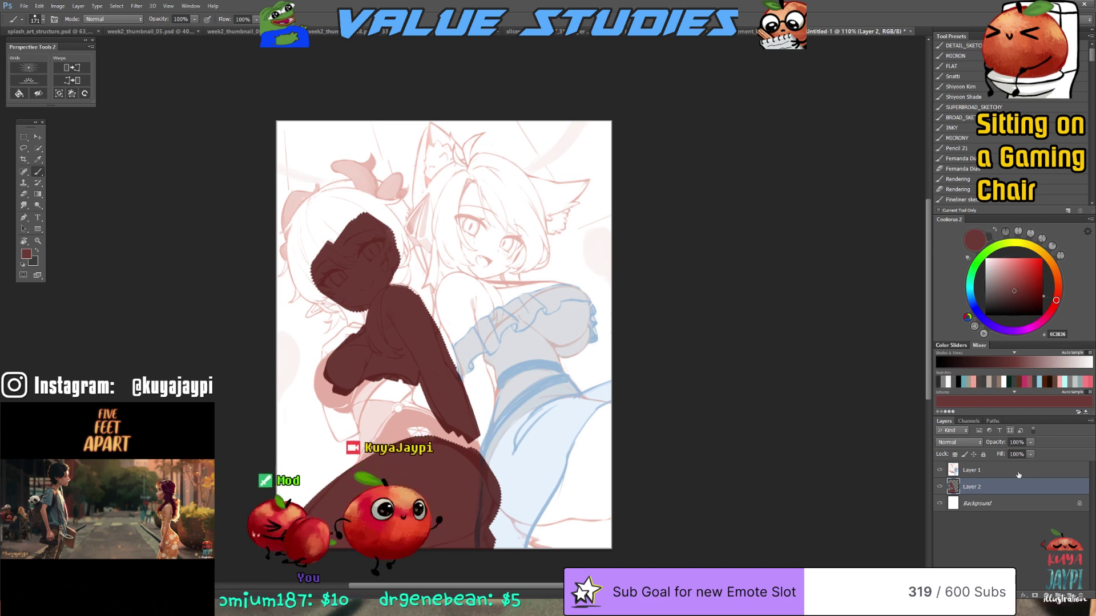
Add a layer beneath the dark brown one and block in the right character's skin in light pink
{"action": "left_click", "coordinate": [1071, 595]}
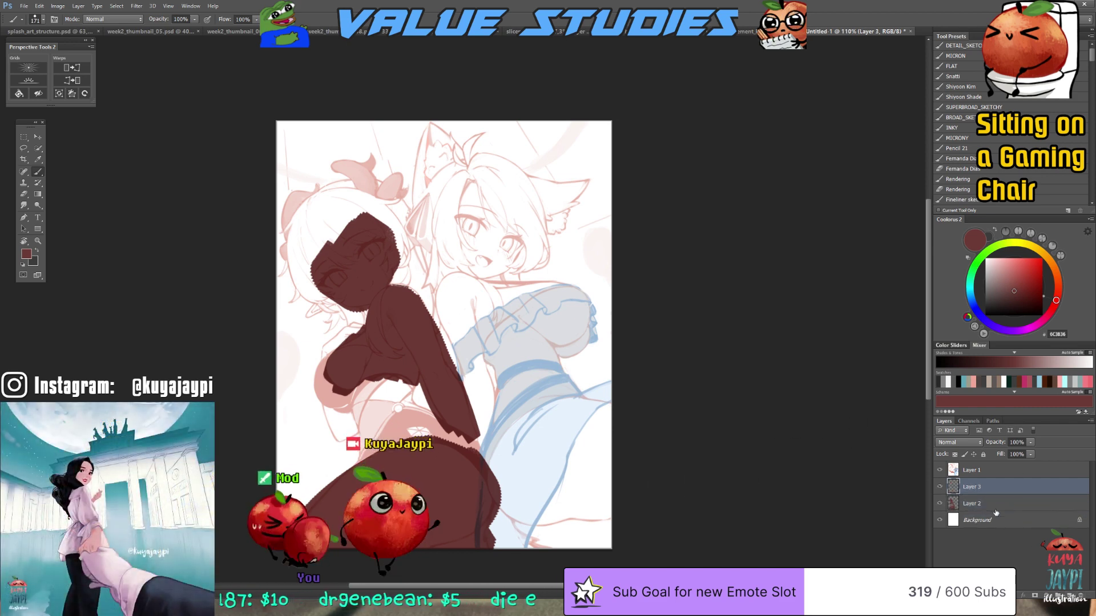
{"action": "left_click_drag", "start_coordinate": [1009, 488], "coordinate": [1009, 512]}
{"action": "left_click", "coordinate": [1053, 265]}
{"action": "mouse_move", "coordinate": [1025, 276]}
{"action": "left_mouse_down"}
{"action": "mouse_move", "coordinate": [1017, 266]}
{"action": "mouse_move", "coordinate": [1057, 281]}
{"action": "mouse_move", "coordinate": [1057, 294]}
{"action": "left_mouse_up"}
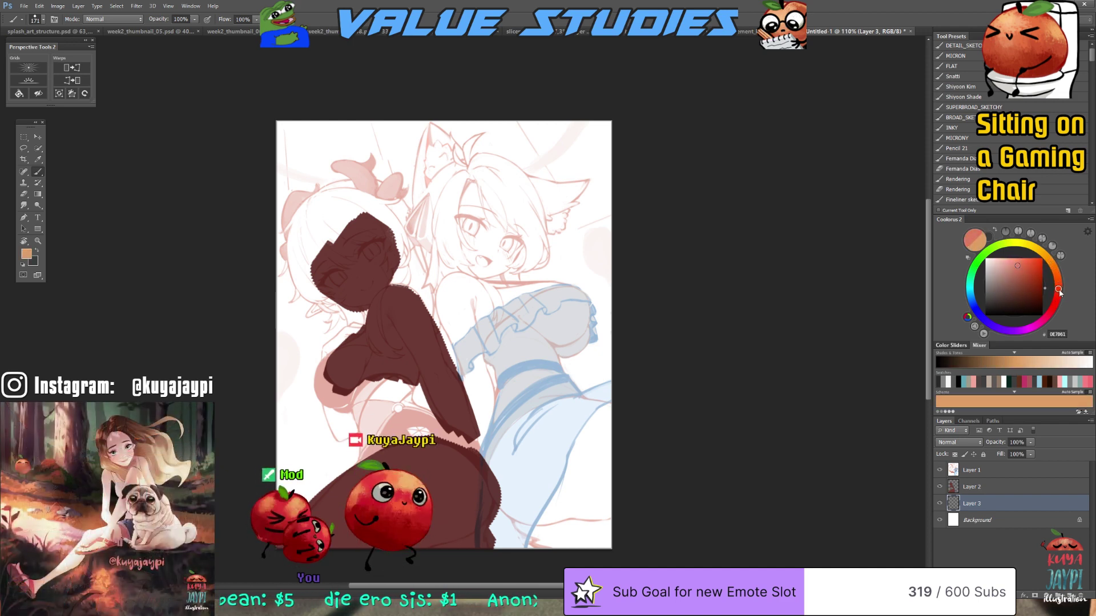
{"action": "left_click", "coordinate": [1007, 266]}
{"action": "left_click", "coordinate": [1006, 265]}
{"action": "mouse_move", "coordinate": [451, 274]}
{"action": "left_mouse_down"}
{"action": "mouse_move", "coordinate": [536, 293]}
{"action": "mouse_move", "coordinate": [497, 294]}
{"action": "mouse_move", "coordinate": [533, 291]}
{"action": "mouse_move", "coordinate": [488, 232]}
{"action": "mouse_move", "coordinate": [477, 240]}
{"action": "mouse_move", "coordinate": [480, 187]}
{"action": "mouse_move", "coordinate": [538, 299]}
{"action": "left_mouse_up"}
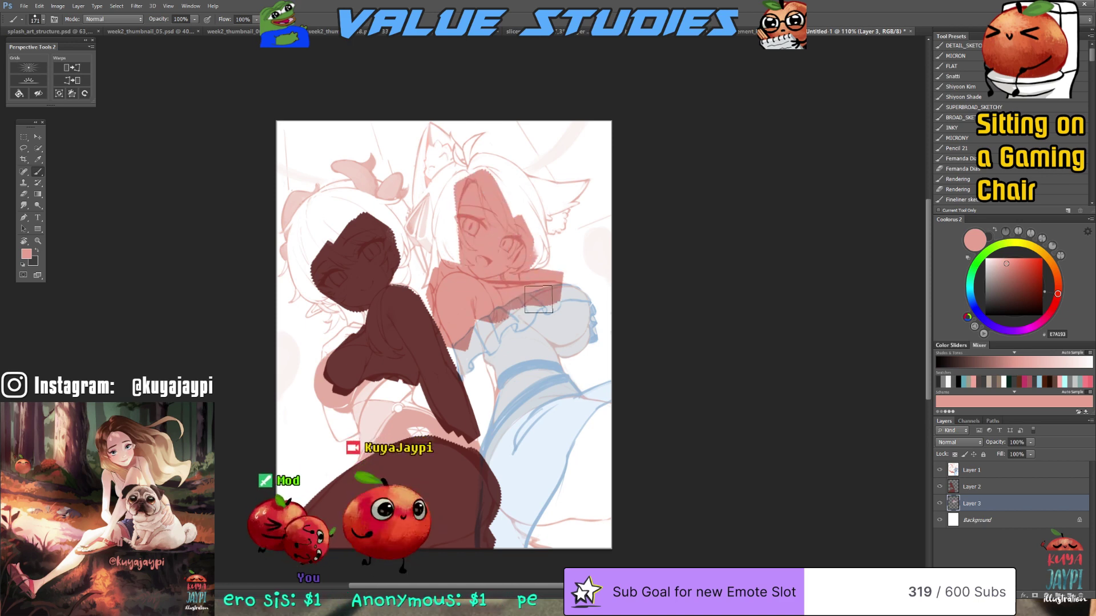
{"action": "mouse_move", "coordinate": [582, 441]}
{"action": "left_mouse_down"}
{"action": "mouse_move", "coordinate": [593, 420]}
{"action": "mouse_move", "coordinate": [622, 453]}
{"action": "left_mouse_up"}
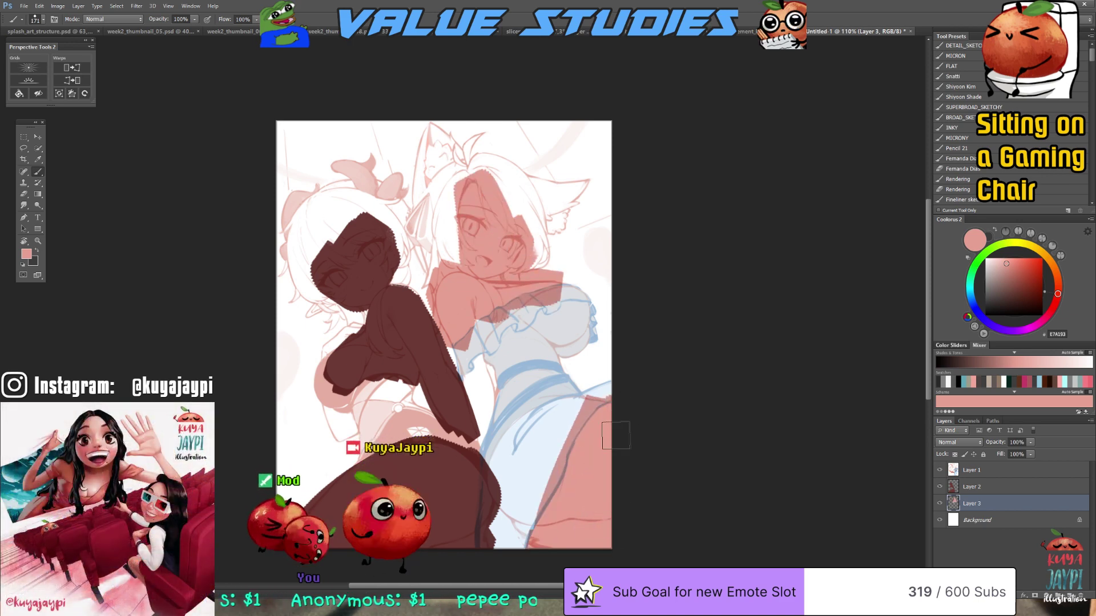
Shift the right character's skin color towards peach and merge the two skin layers
{"action": "key", "text": "i"}
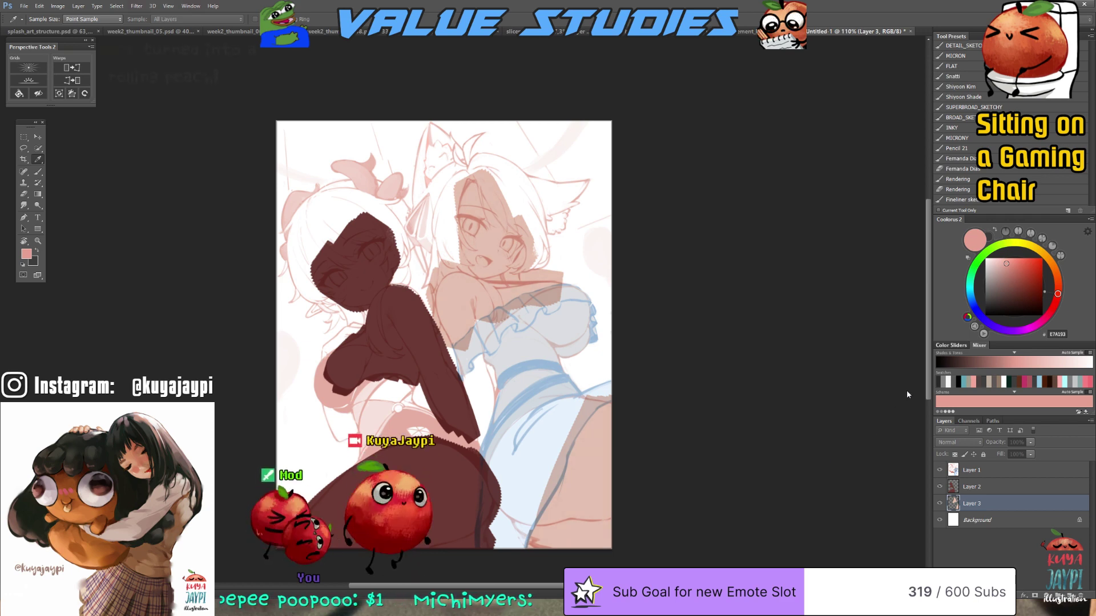
{"action": "key", "text": "b"}
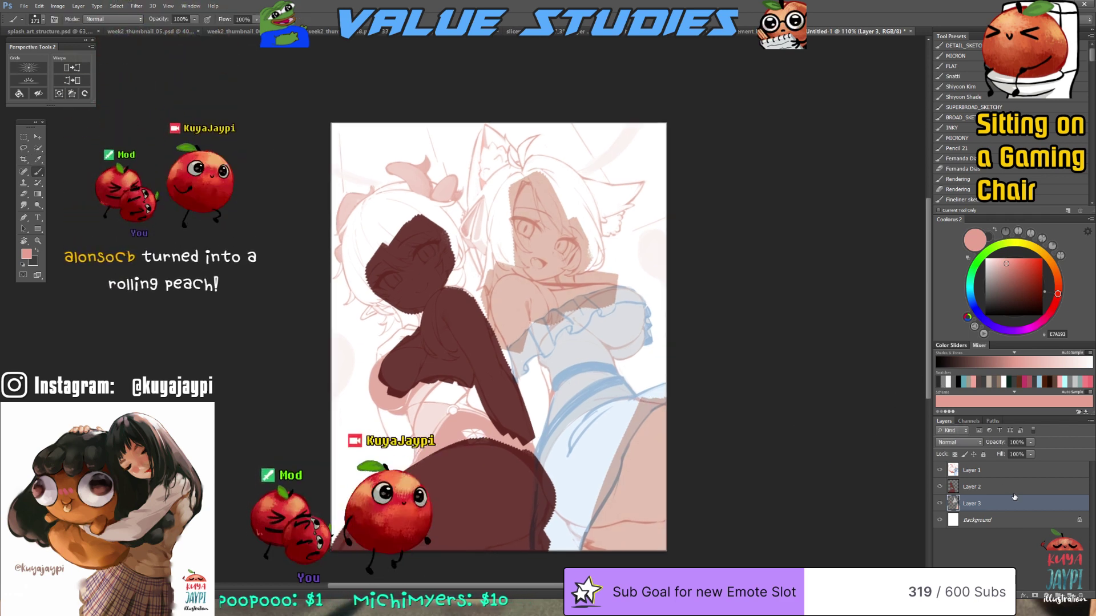
{"action": "left_click", "coordinate": [1009, 492]}
{"action": "key", "text": "ctrl+e"}
{"action": "left_click_drag", "start_coordinate": [882, 502], "coordinate": [893, 515]}
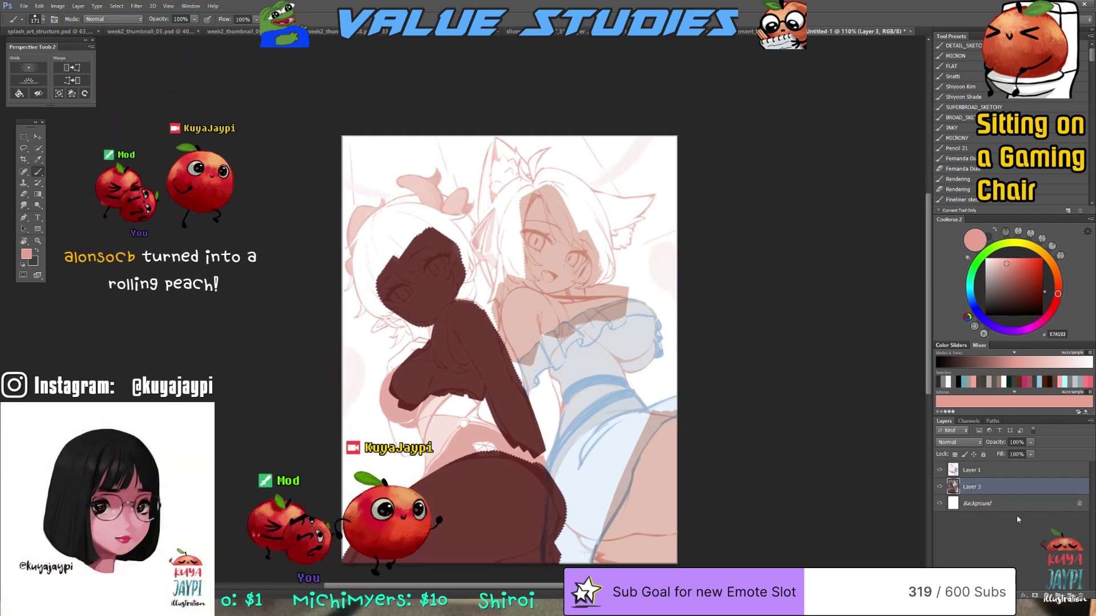
Add a new layer above the merged skin layer and fill the right character's hair with flat light blue
{"action": "key", "text": "ctrl+shift+alt+n"}
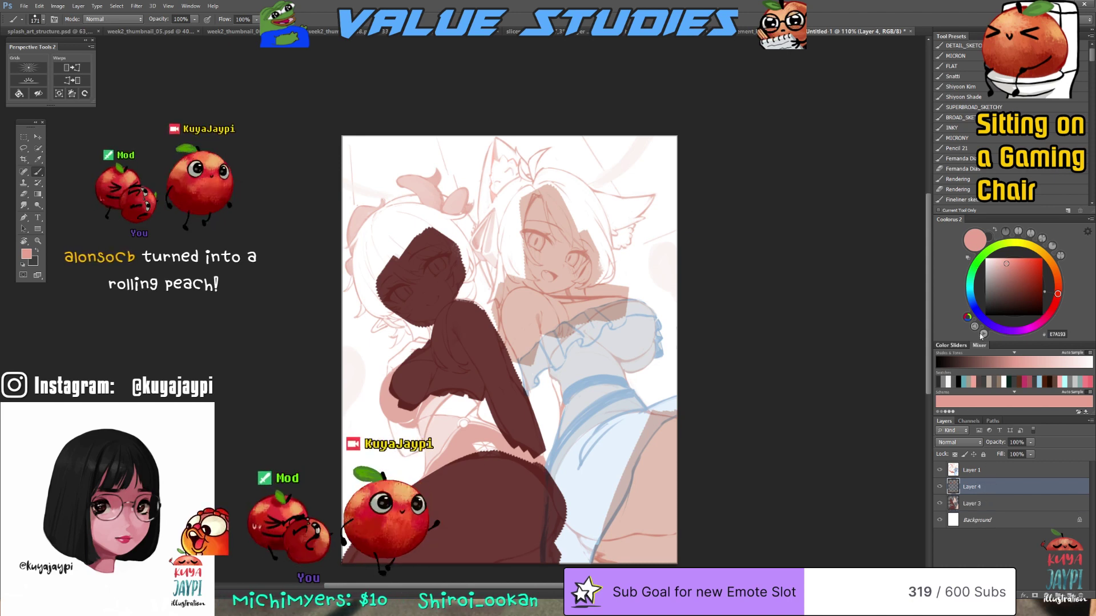
{"action": "left_click", "coordinate": [970, 299]}
{"action": "left_click", "coordinate": [1002, 269]}
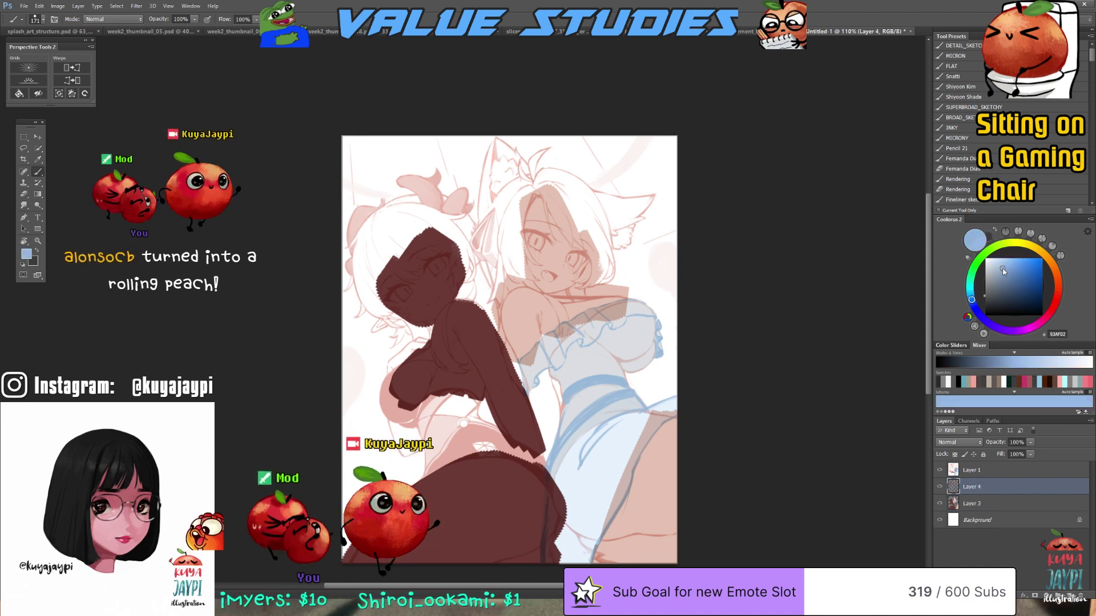
{"action": "left_click", "coordinate": [1000, 267]}
{"action": "mouse_move", "coordinate": [517, 174]}
{"action": "left_mouse_down"}
{"action": "mouse_move", "coordinate": [506, 252]}
{"action": "mouse_move", "coordinate": [507, 205]}
{"action": "mouse_move", "coordinate": [565, 186]}
{"action": "mouse_move", "coordinate": [577, 215]}
{"action": "mouse_move", "coordinate": [568, 223]}
{"action": "mouse_move", "coordinate": [588, 194]}
{"action": "mouse_move", "coordinate": [605, 238]}
{"action": "mouse_move", "coordinate": [597, 285]}
{"action": "left_mouse_up"}
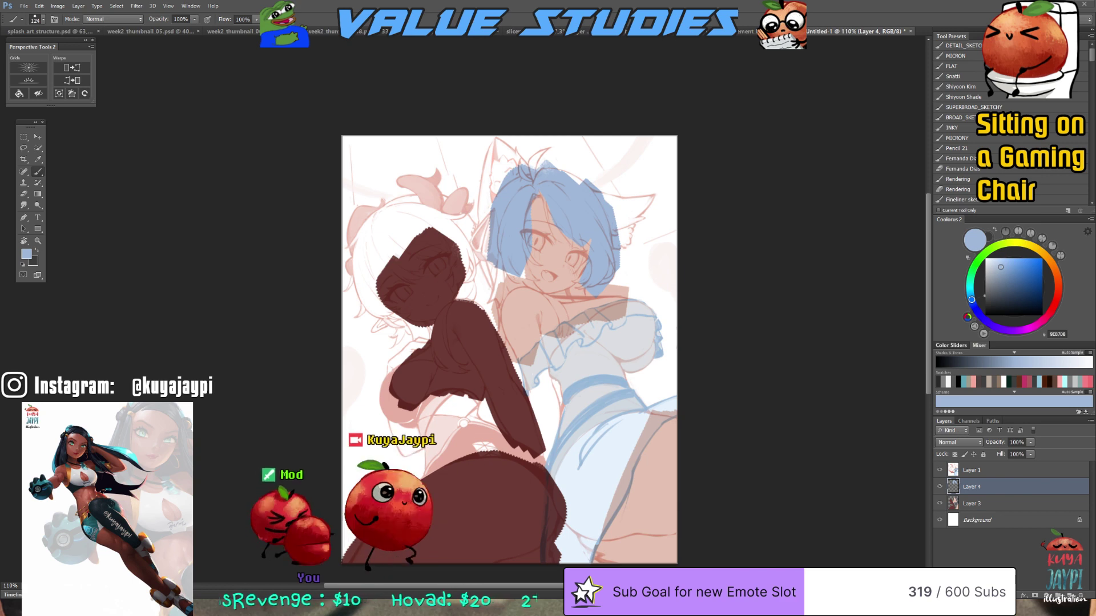
Add another layer above the blue hair and fill the left character's hair with flat pinkish purple
{"action": "left_click_drag", "start_coordinate": [584, 468], "coordinate": [629, 463]}
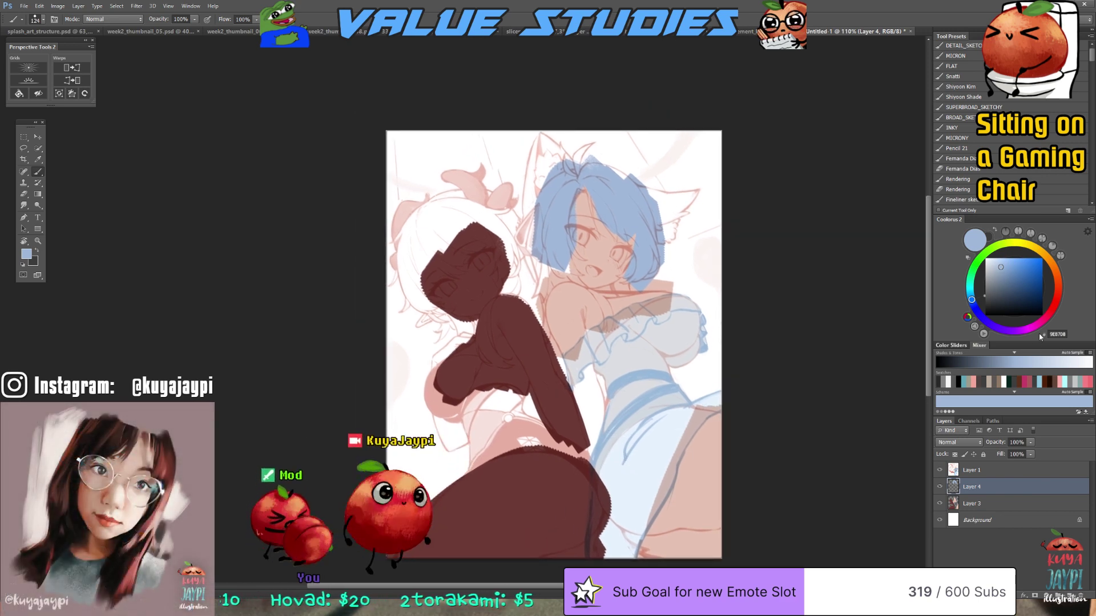
{"action": "left_click_drag", "start_coordinate": [1053, 317], "coordinate": [1034, 327]}
{"action": "left_click", "coordinate": [1010, 269]}
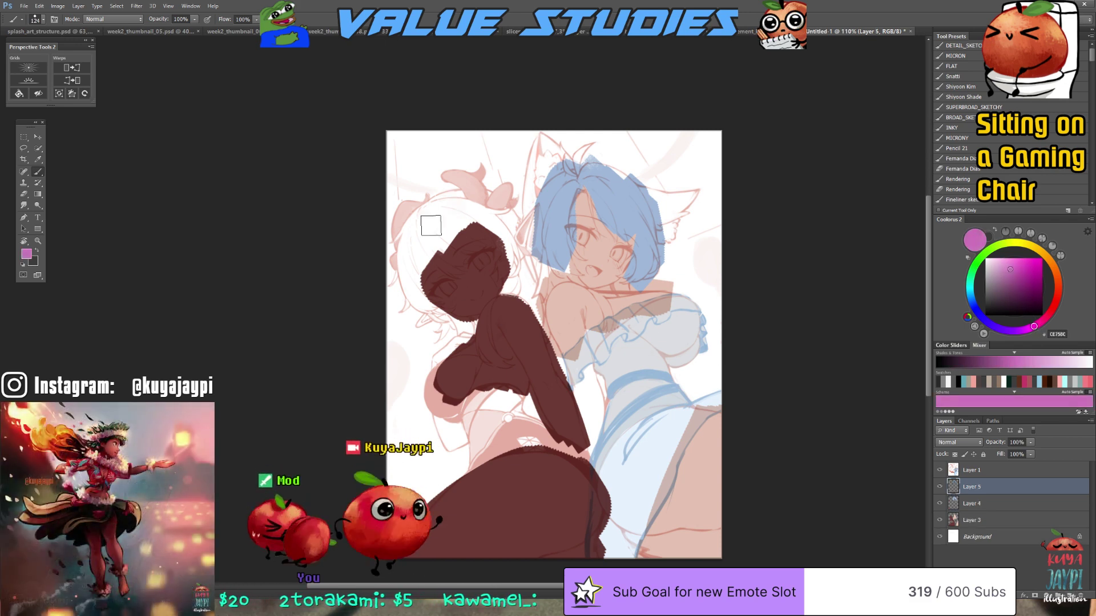
{"action": "mouse_move", "coordinate": [431, 225]}
{"action": "left_mouse_down"}
{"action": "mouse_move", "coordinate": [459, 196]}
{"action": "mouse_move", "coordinate": [419, 316]}
{"action": "left_mouse_up"}
{"action": "mouse_move", "coordinate": [469, 247]}
{"action": "left_mouse_down"}
{"action": "mouse_move", "coordinate": [500, 228]}
{"action": "mouse_move", "coordinate": [522, 271]}
{"action": "left_mouse_up"}
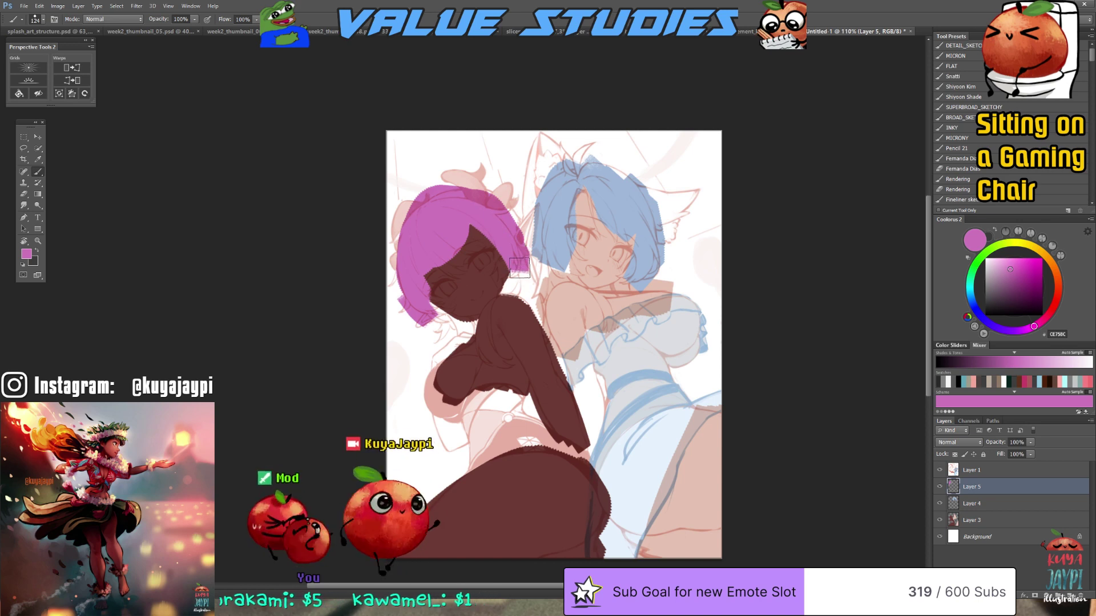
Merge the two hair layers with the skin layer and rename the result BASE COLOR
{"action": "left_click", "coordinate": [1004, 520], "text": "shift"}
{"action": "key", "text": "ctrl+e"}
{"action": "double_click", "coordinate": [976, 487]}
{"action": "type", "text": "BASE COLOR"}
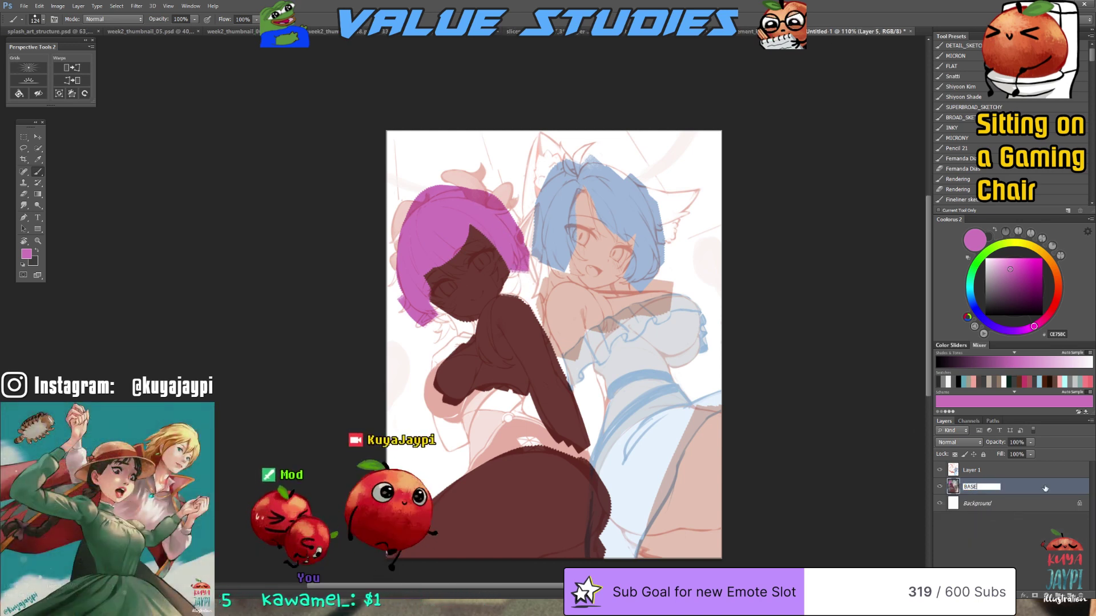
{"action": "key", "text": "Return"}
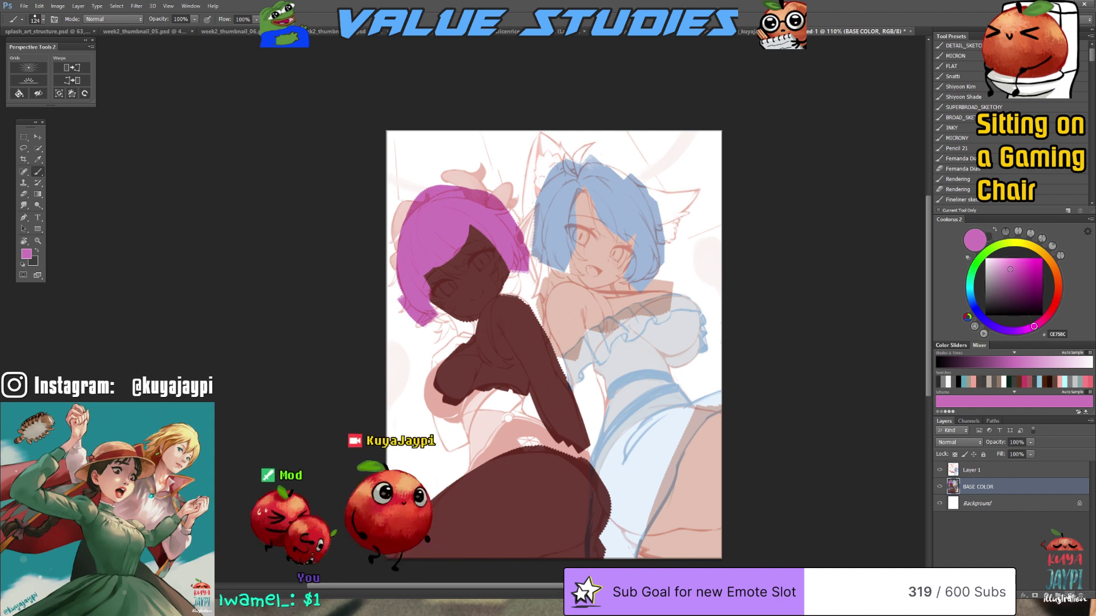
Add a Multiply layer clipped to BASE COLOR and fill it with dark muted blue-violet
{"action": "left_click", "coordinate": [1069, 596]}
{"action": "left_click", "coordinate": [1006, 495], "text": "alt"}
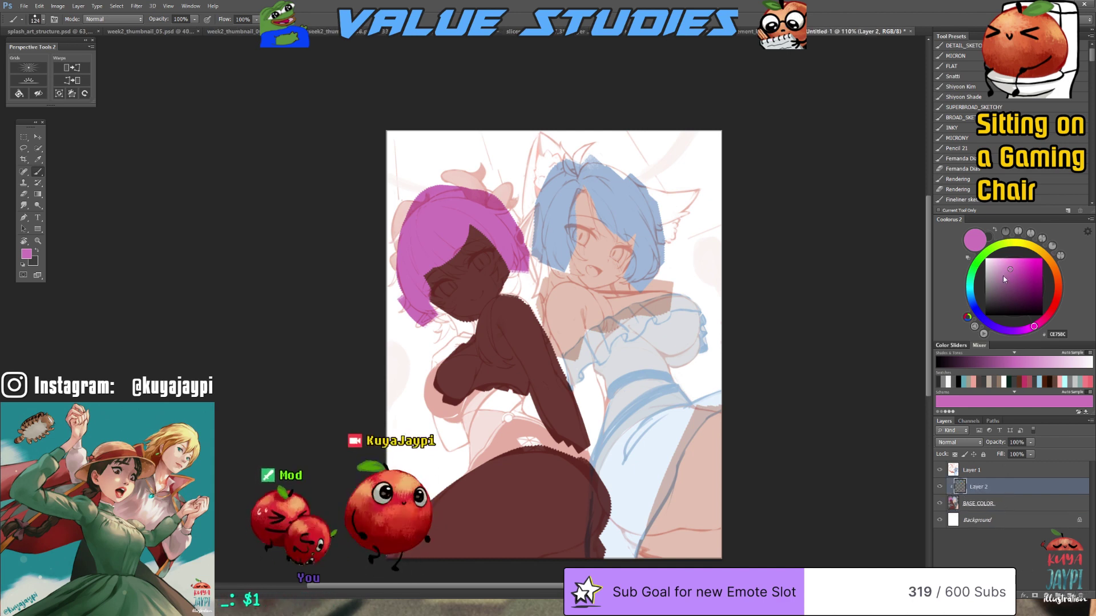
{"action": "left_click", "coordinate": [1004, 291]}
{"action": "left_click", "coordinate": [971, 311]}
{"action": "left_click", "coordinate": [998, 279]}
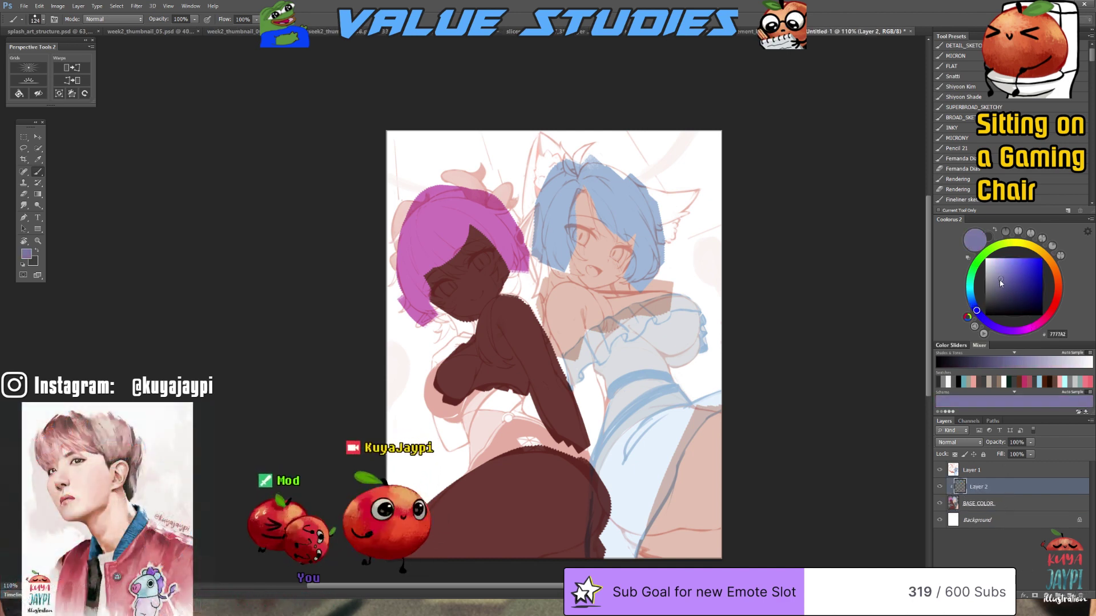
{"action": "left_click", "coordinate": [1008, 285]}
{"action": "key", "text": "alt+BackSpace"}
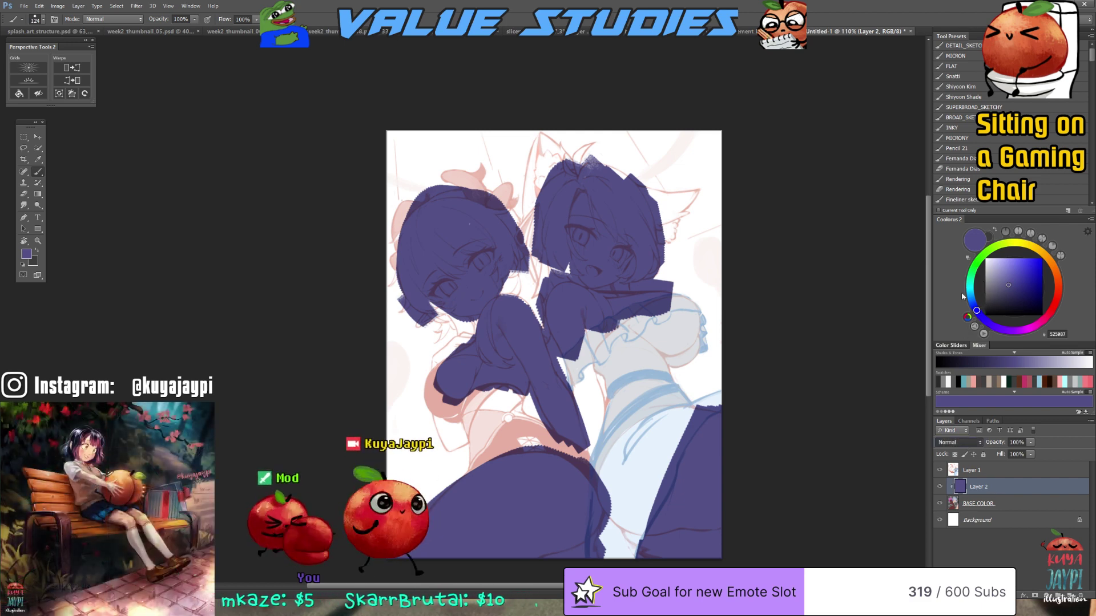
{"action": "key", "text": "shift+alt+m"}
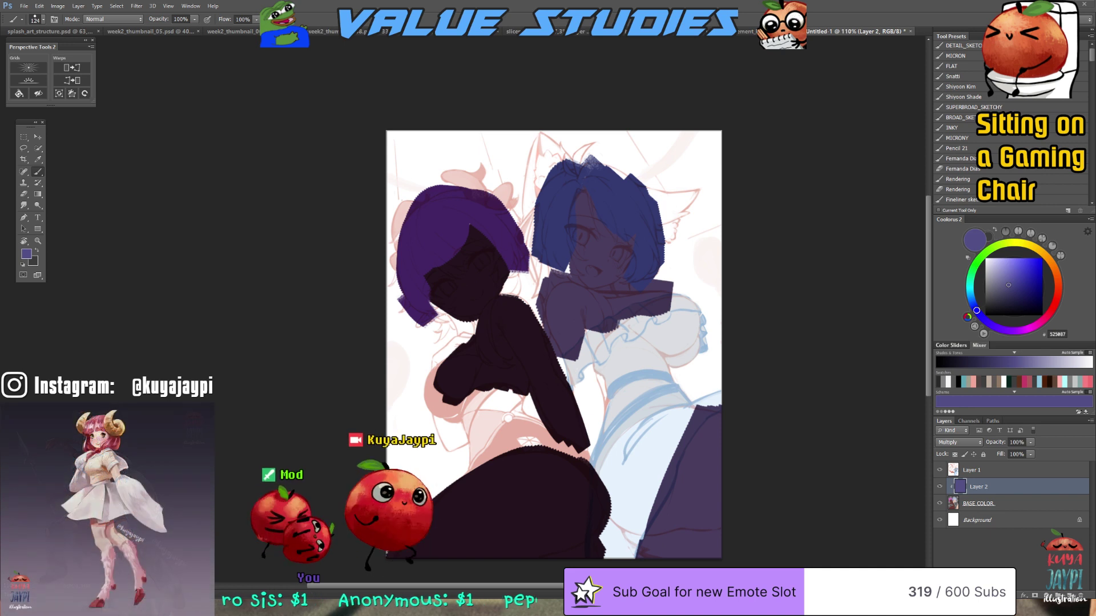
{"action": "key", "text": "i"}
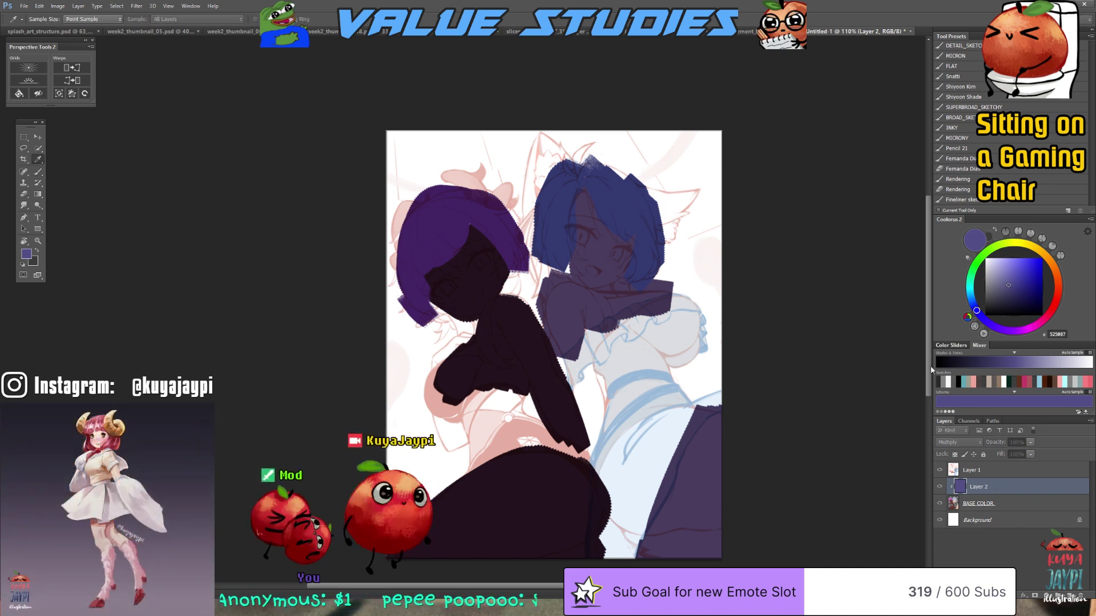
{"action": "key", "text": "b"}
{"action": "key", "text": "ctrl+alt+shift+e"}
{"action": "key", "text": "ctrl+u"}
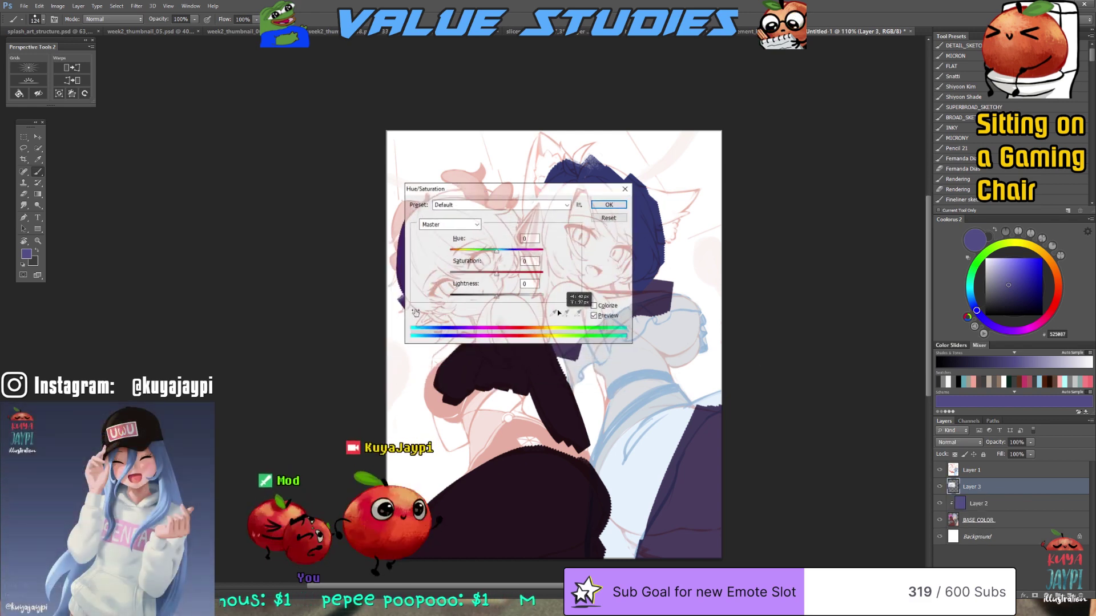
{"action": "left_click_drag", "start_coordinate": [558, 313], "coordinate": [558, 286]}
{"action": "key", "text": "ctrl+bracketright"}
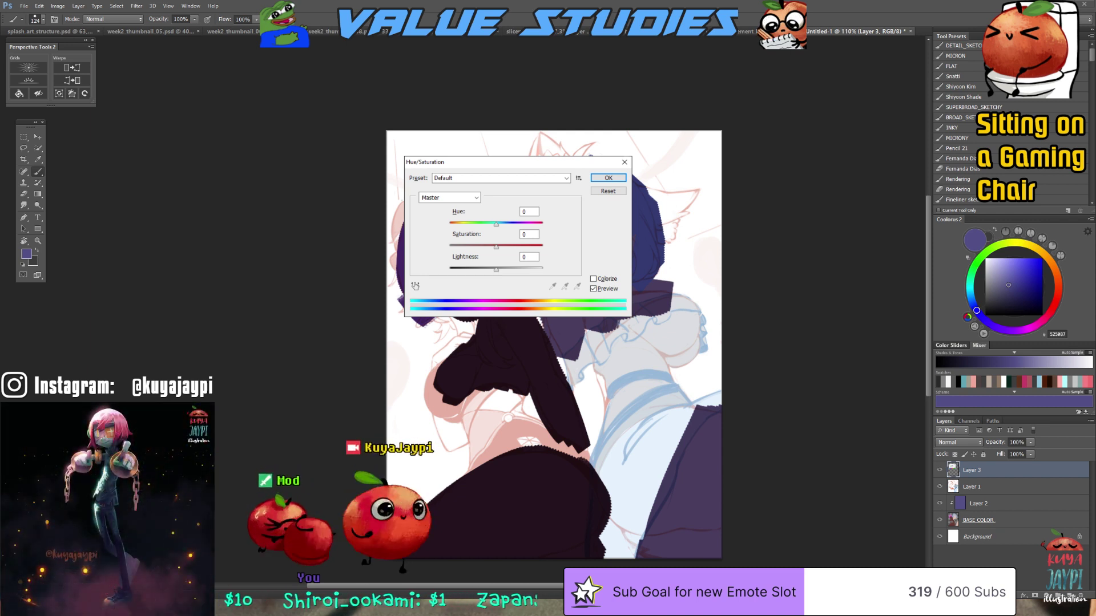
{"action": "key", "text": "Escape"}
{"action": "key", "text": "ctrl+z"}
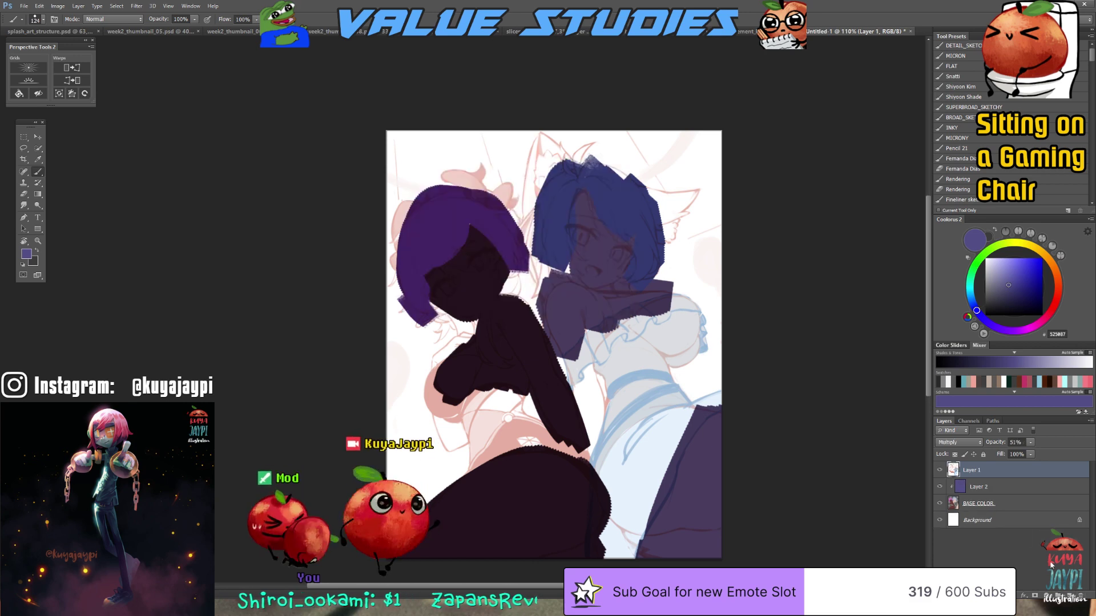
Lighten the Multiply layer's fill and shift its color to a muted light teal-blue
{"action": "left_click", "coordinate": [989, 485]}
{"action": "key", "text": "i"}
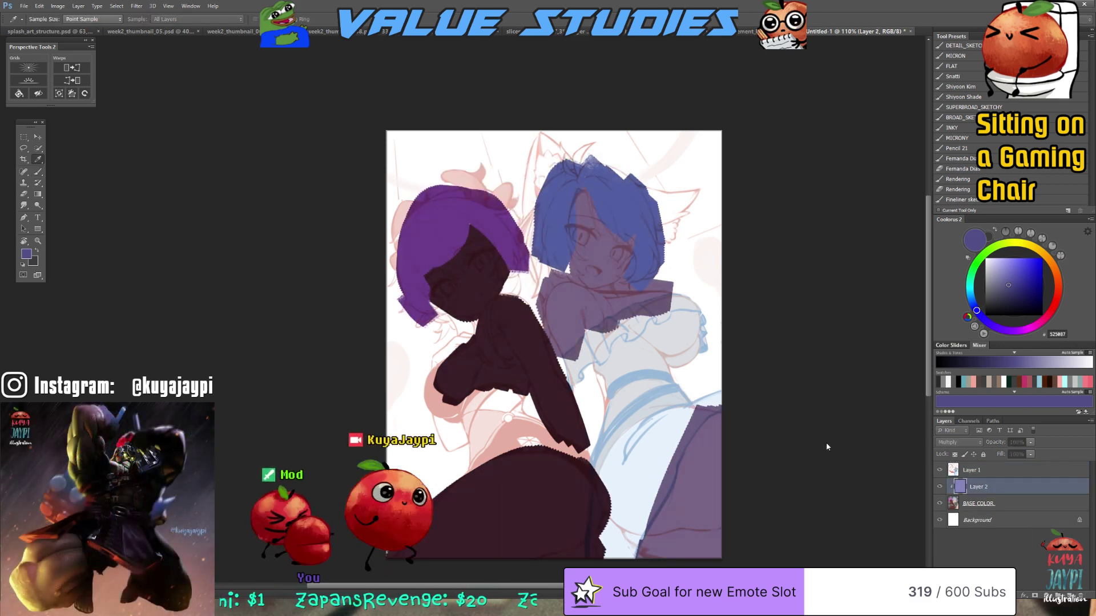
{"action": "left_click_drag", "start_coordinate": [810, 424], "coordinate": [793, 421]}
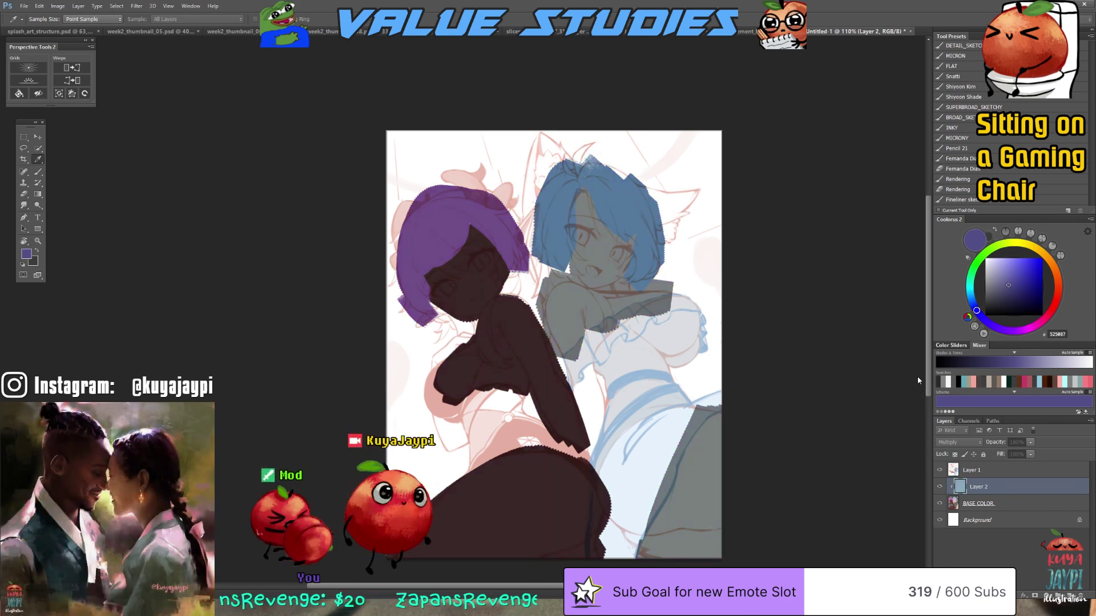
{"action": "key", "text": "Return"}
{"action": "key", "text": "b"}
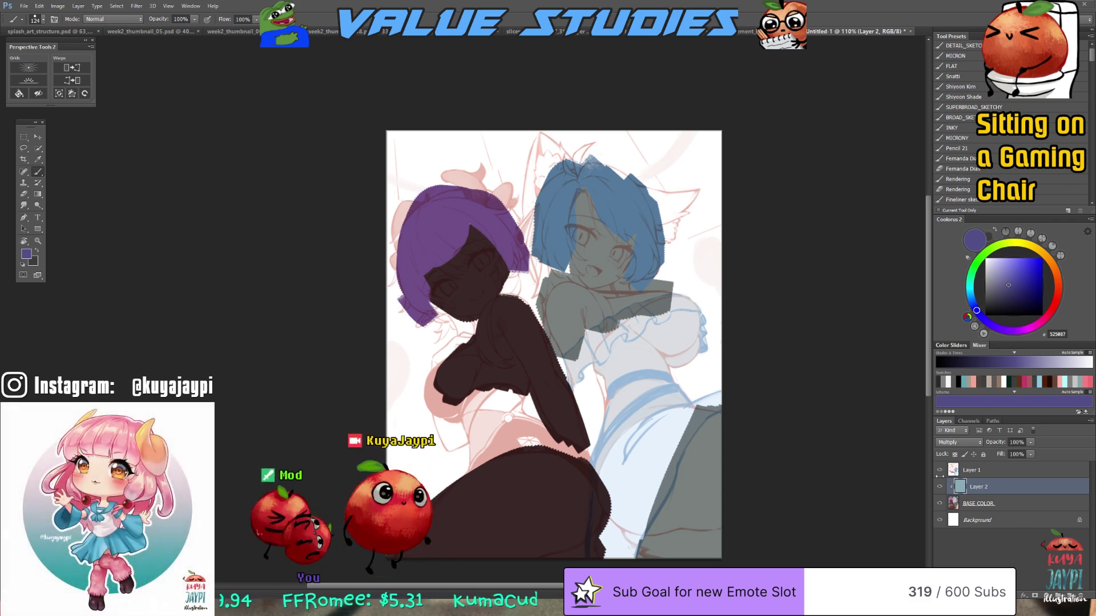
Add a Color Dodge layer clipped above the Multiply layer and fill it with muted olive yellow
{"action": "key", "text": "ctrl+shift+alt+n"}
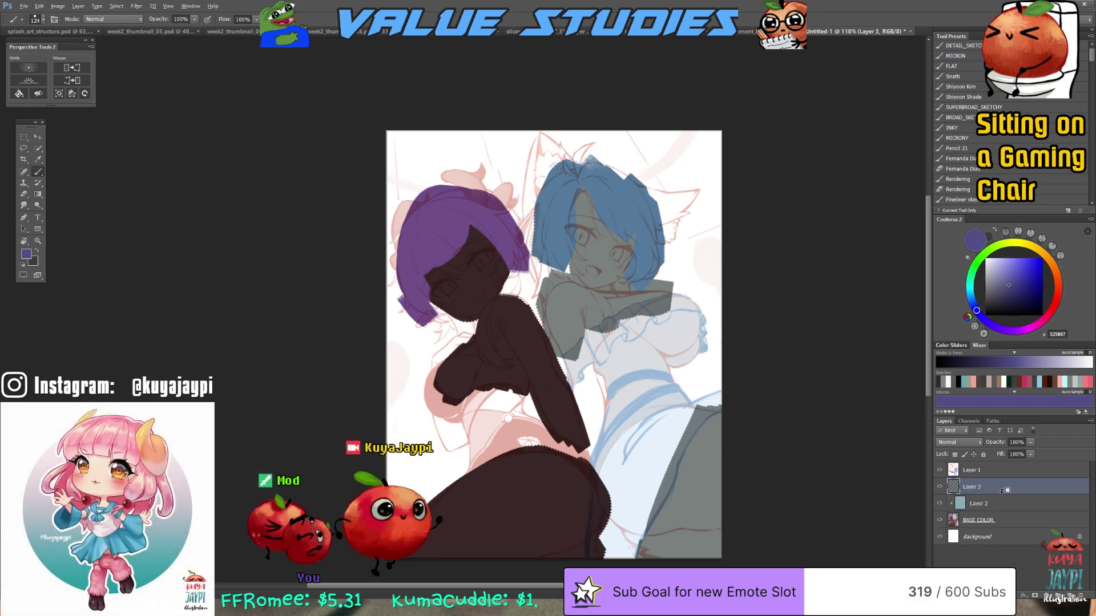
{"action": "left_click", "coordinate": [1002, 490], "text": "alt"}
{"action": "left_click", "coordinate": [987, 255]}
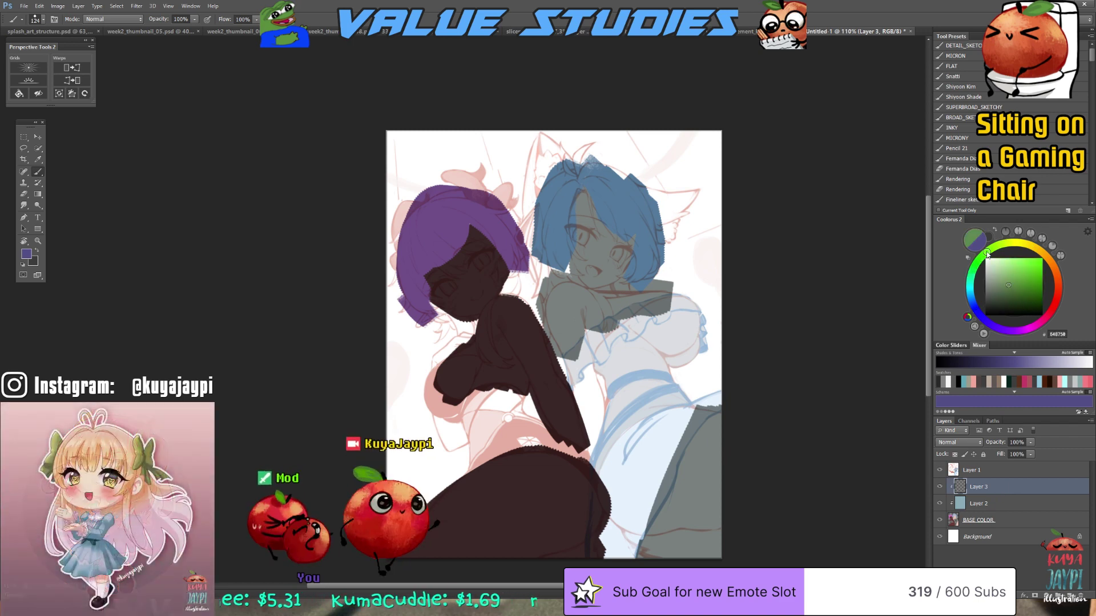
{"action": "left_click_drag", "start_coordinate": [988, 255], "coordinate": [1026, 244]}
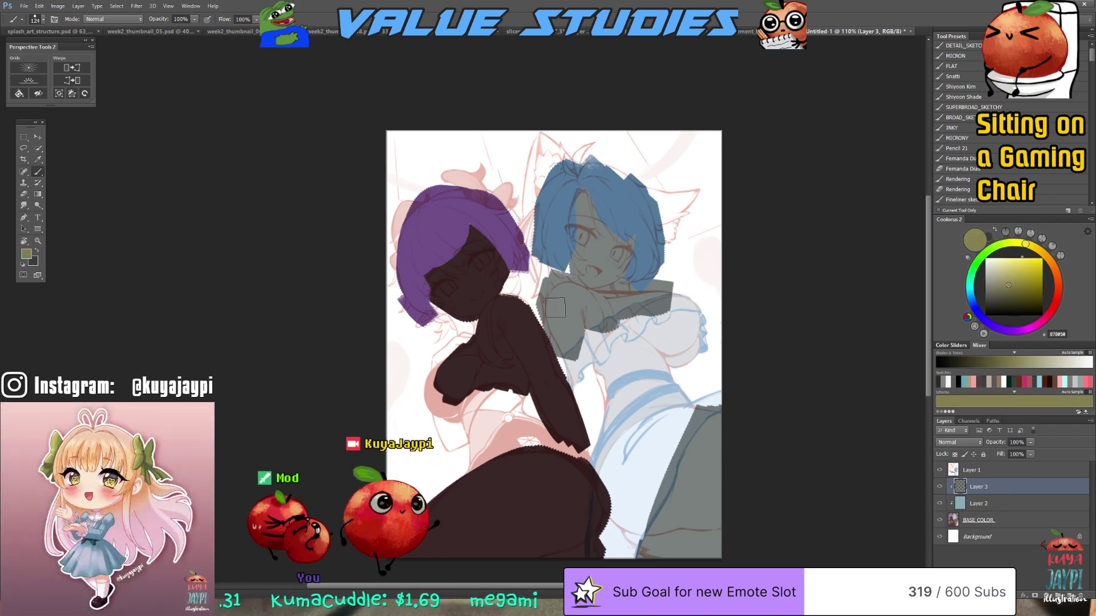
{"action": "key", "text": "alt+BackSpace"}
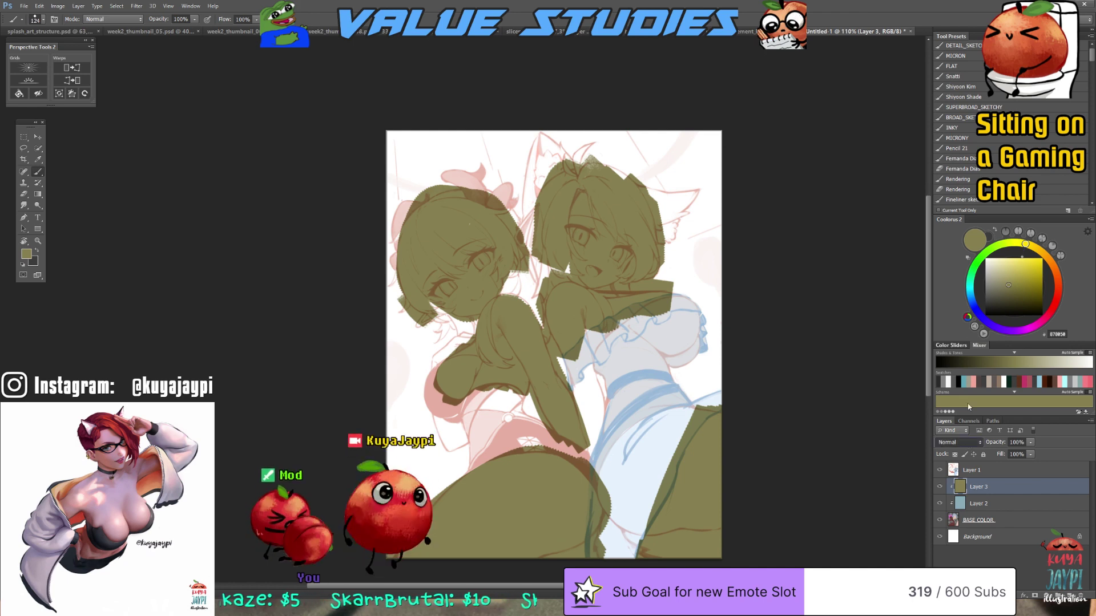
{"action": "key", "text": "alt+shift+d"}
Darken the Color Dodge layer's fill and shift its hue to a muted brown
{"action": "left_click_drag", "start_coordinate": [608, 386], "coordinate": [632, 368]}
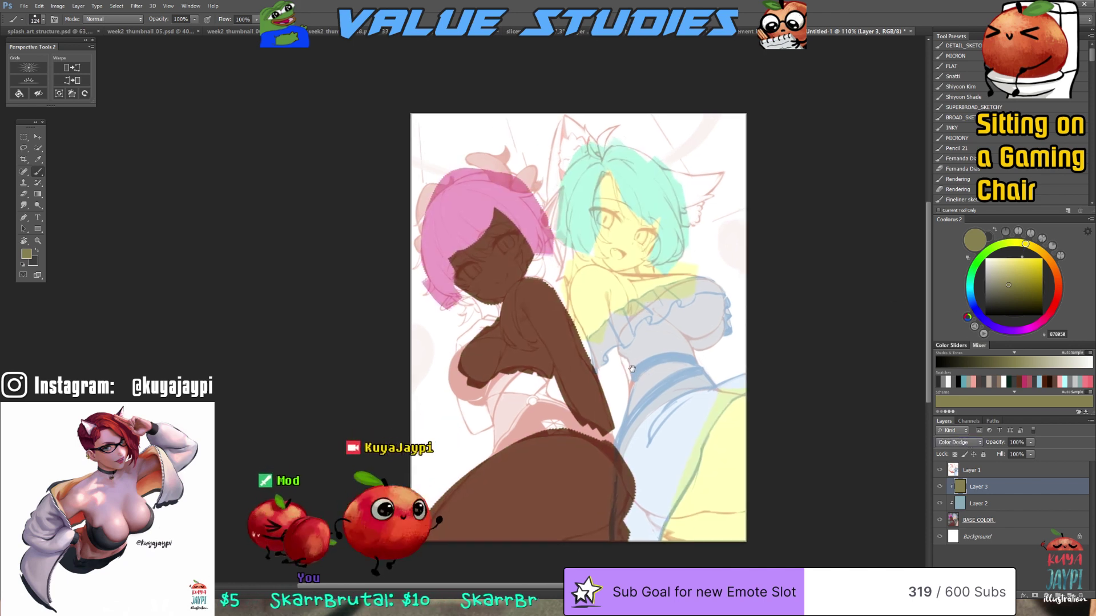
{"action": "key", "text": "i"}
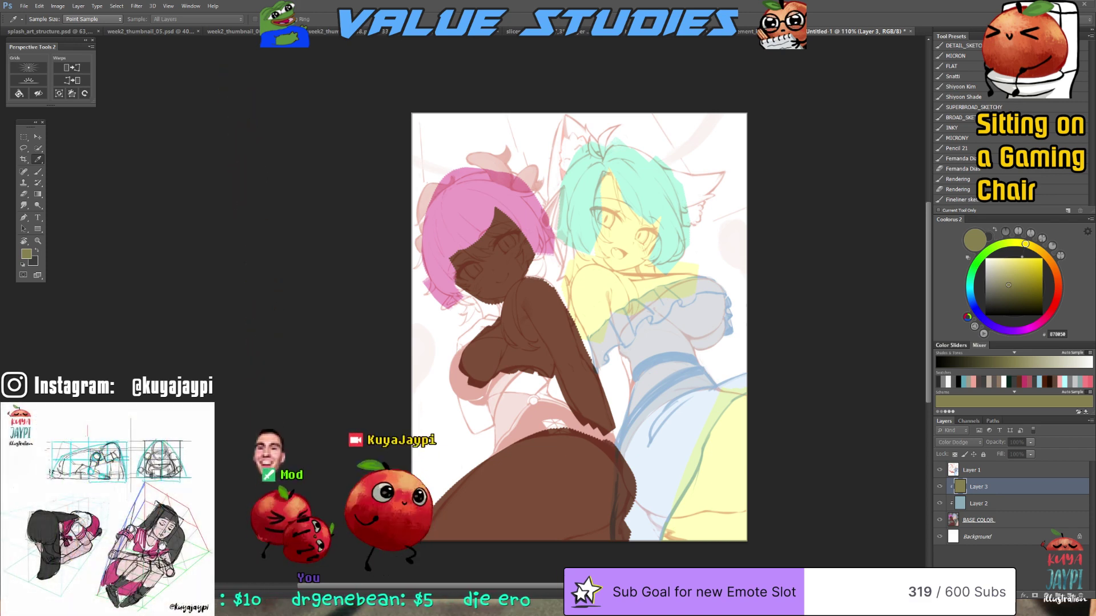
{"action": "left_click_drag", "start_coordinate": [806, 464], "coordinate": [802, 462]}
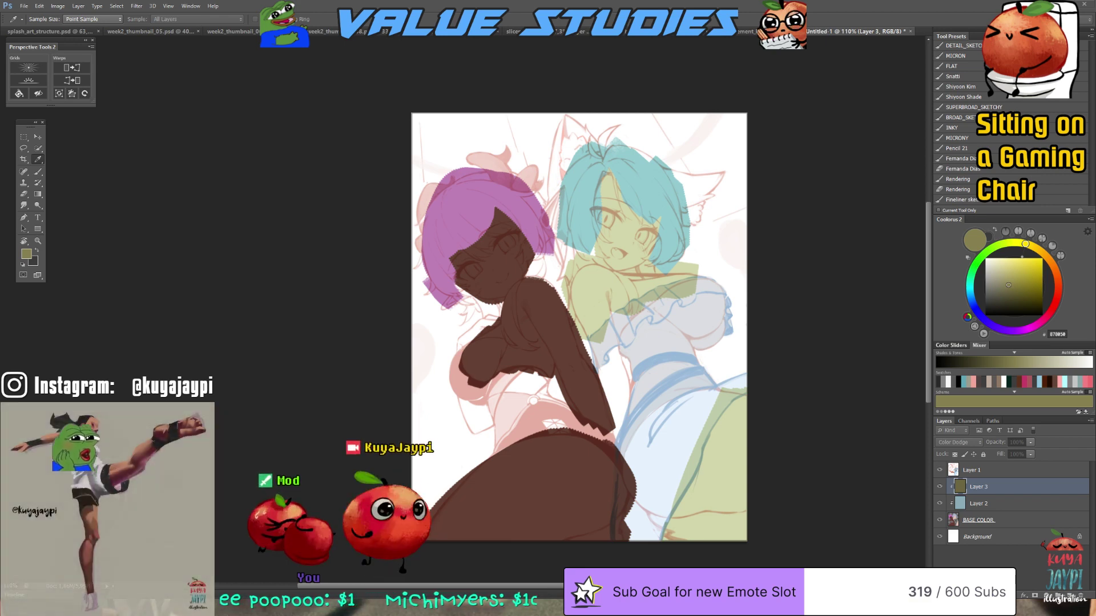
{"action": "key", "text": "ctrl+z"}
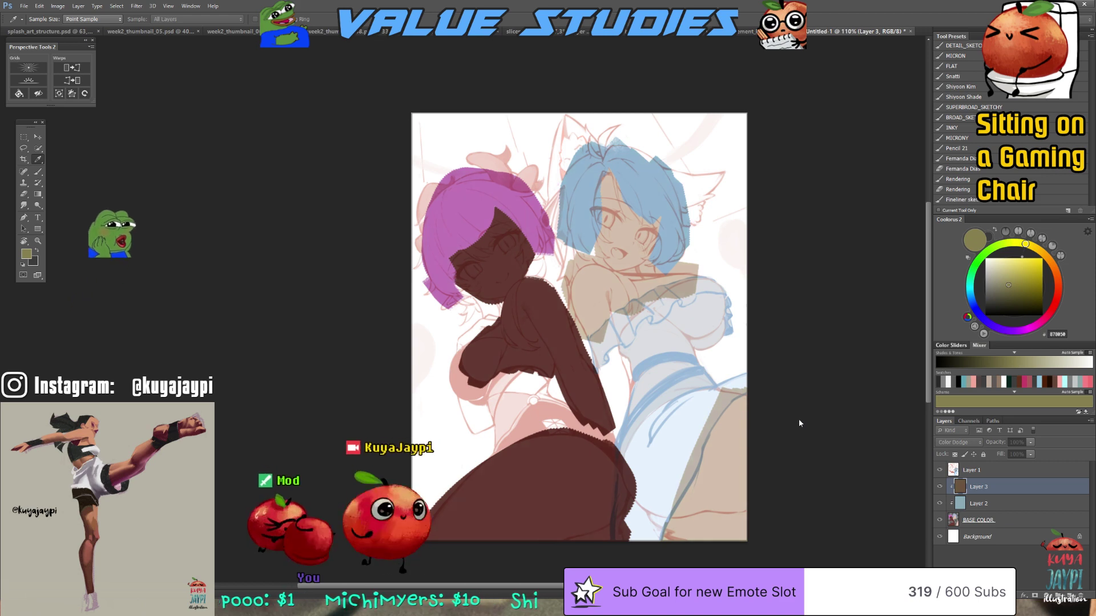
{"action": "key", "text": "b"}
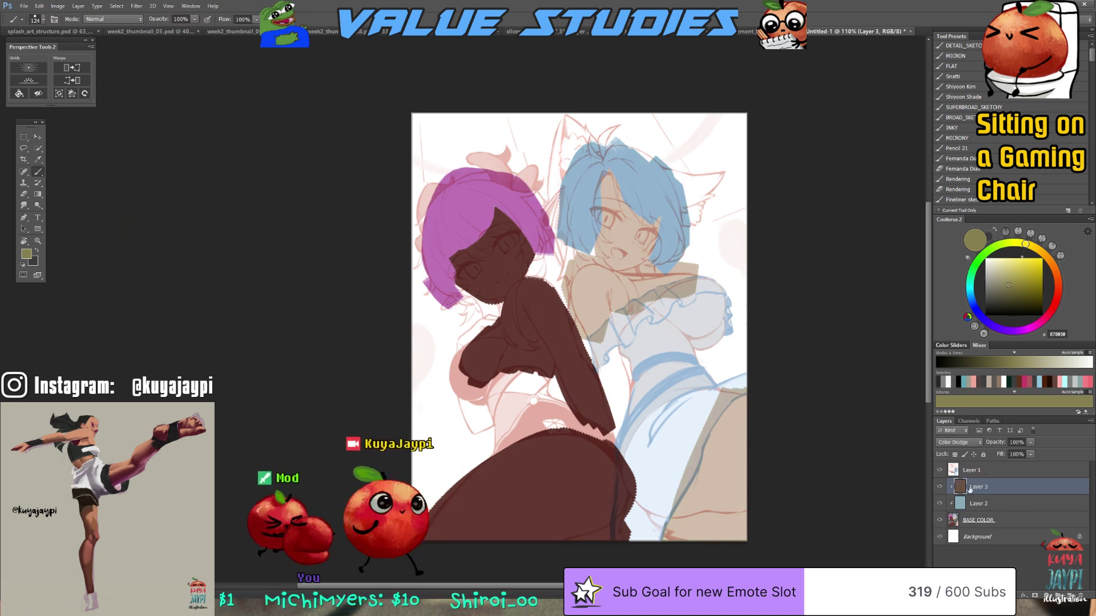
Add a layer mask to the Color Dodge layer, switching it to black and back to white to compare
{"action": "left_click", "coordinate": [1034, 595]}
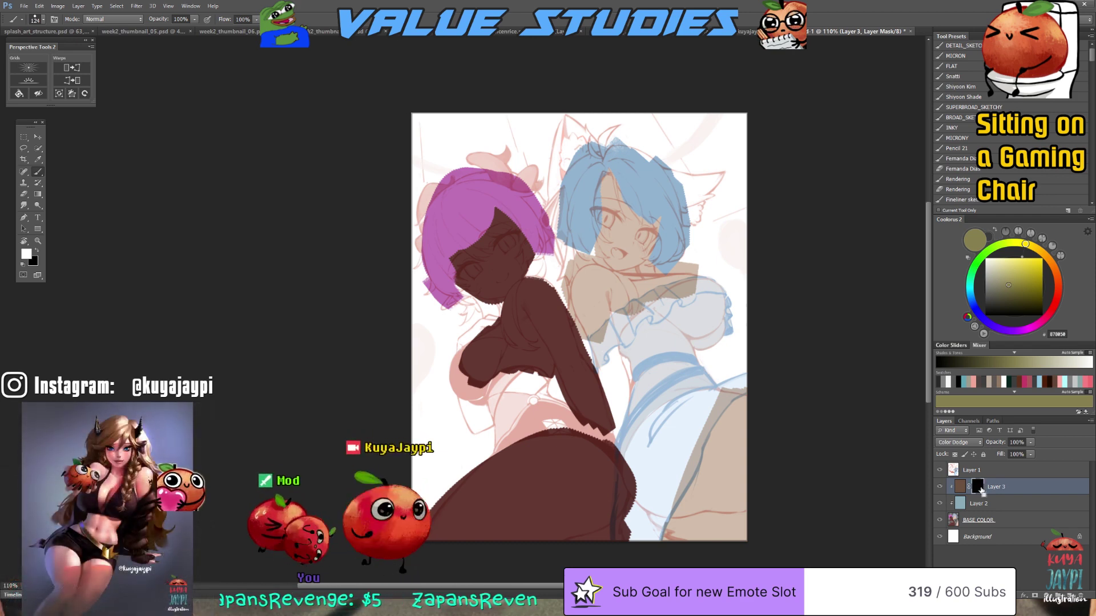
{"action": "key", "text": "ctrl+i"}
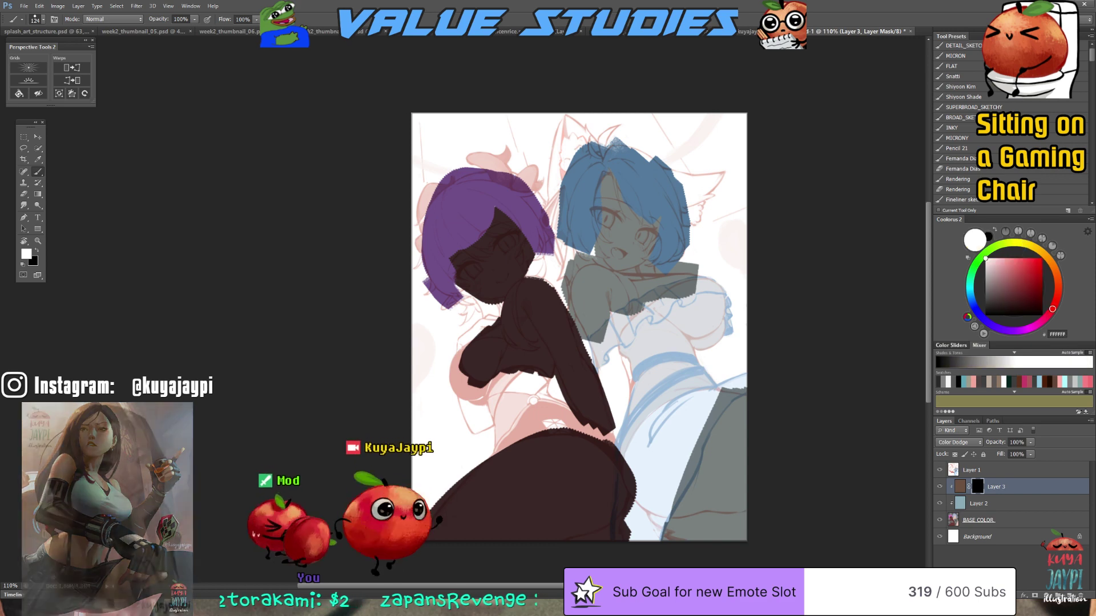
{"action": "left_click", "coordinate": [960, 487]}
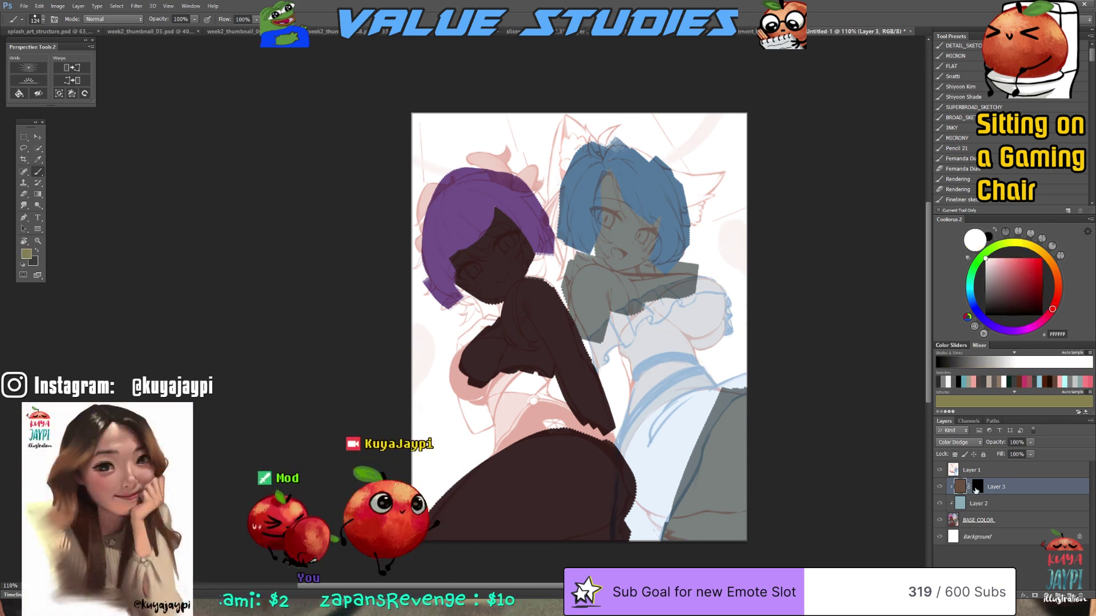
{"action": "left_click", "coordinate": [976, 489]}
{"action": "key", "text": "ctrl+i"}
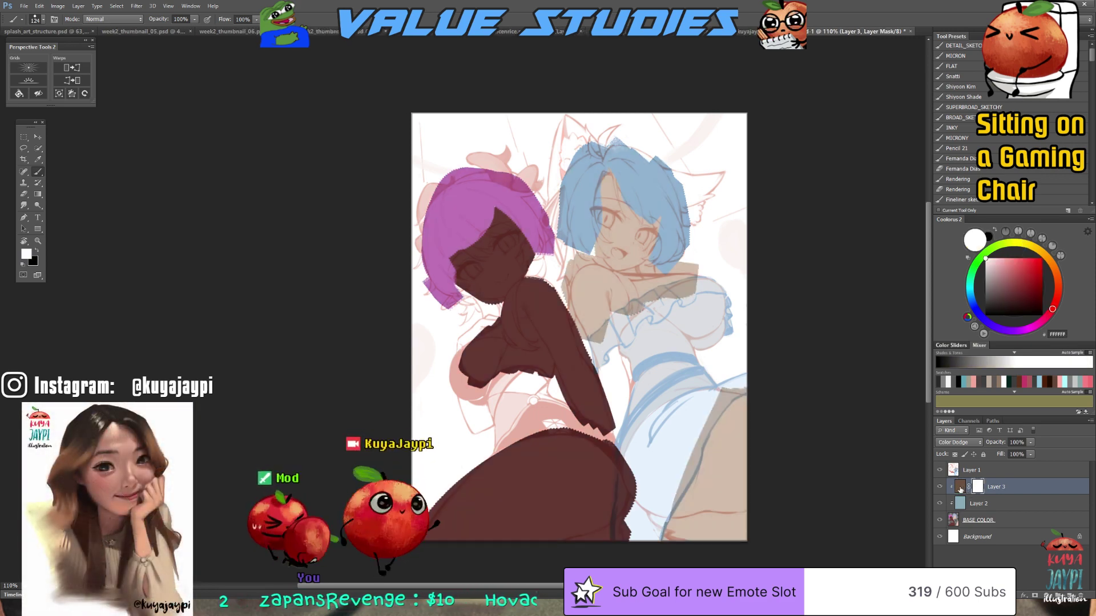
Try a cool teal-blue hue on the Color Dodge layer's fill
{"action": "left_click", "coordinate": [960, 487]}
{"action": "key", "text": "i"}
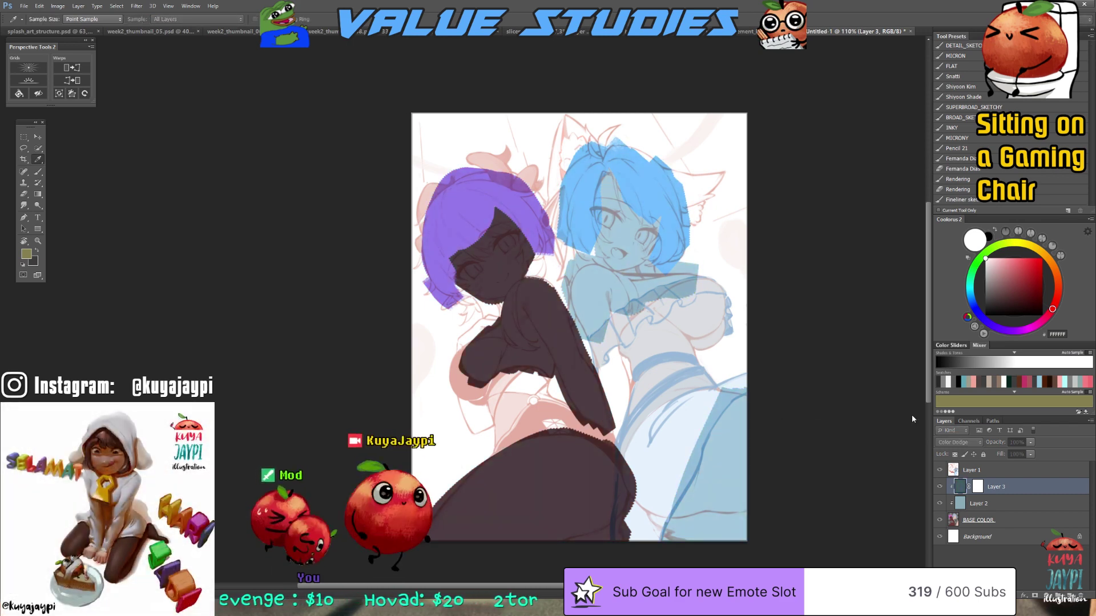
{"action": "left_click_drag", "start_coordinate": [747, 412], "coordinate": [823, 424]}
{"action": "key", "text": "b"}
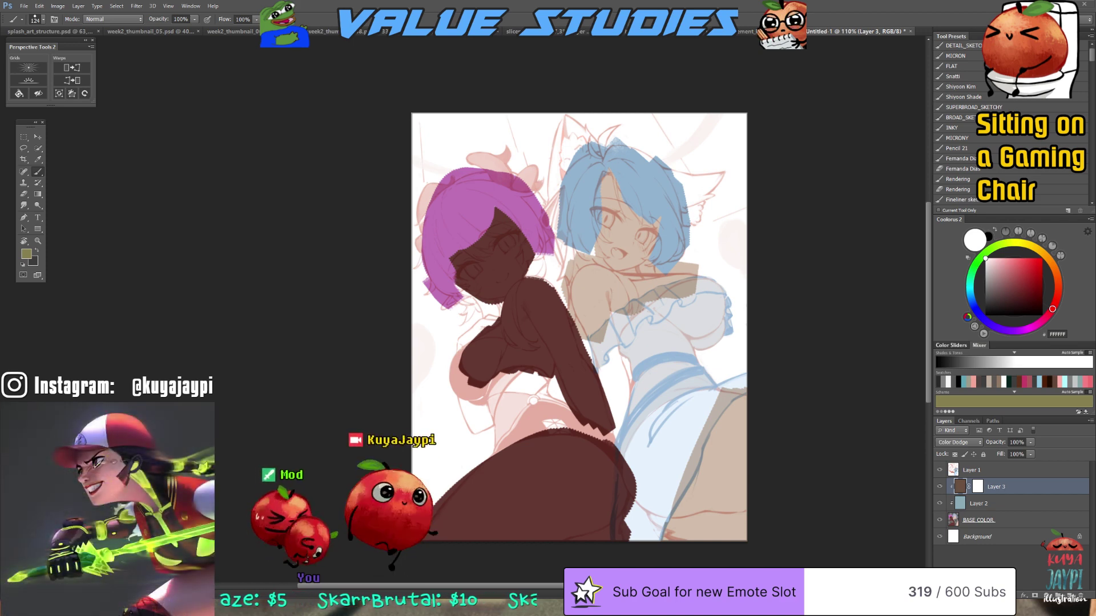
Invert the Color Dodge layer's mask to black to hide the light effect
{"action": "left_click", "coordinate": [977, 486]}
{"action": "key", "text": "d"}
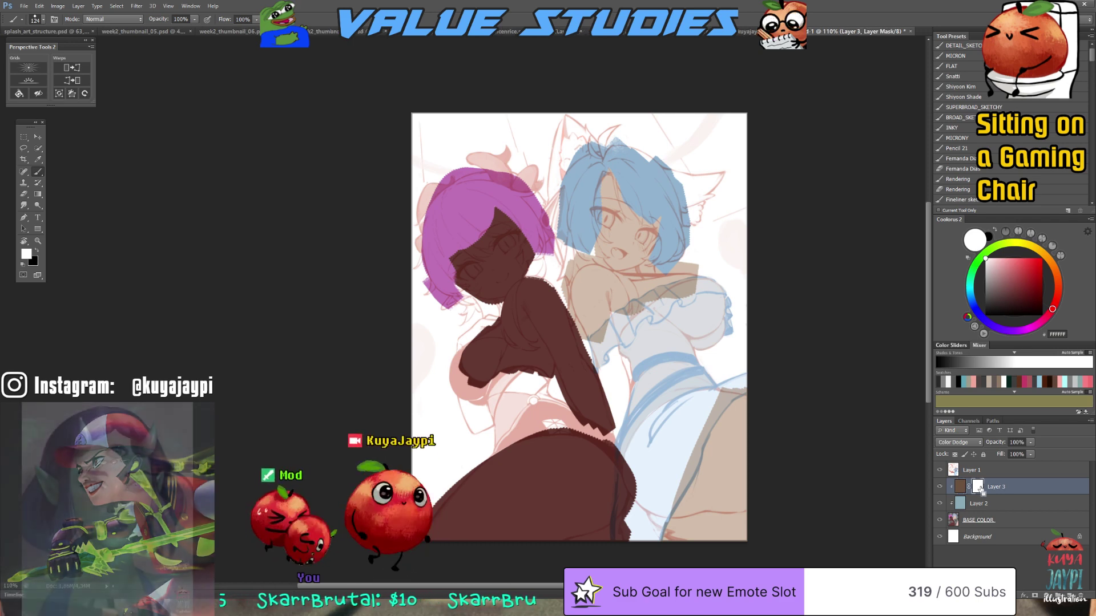
{"action": "key", "text": "ctrl+i"}
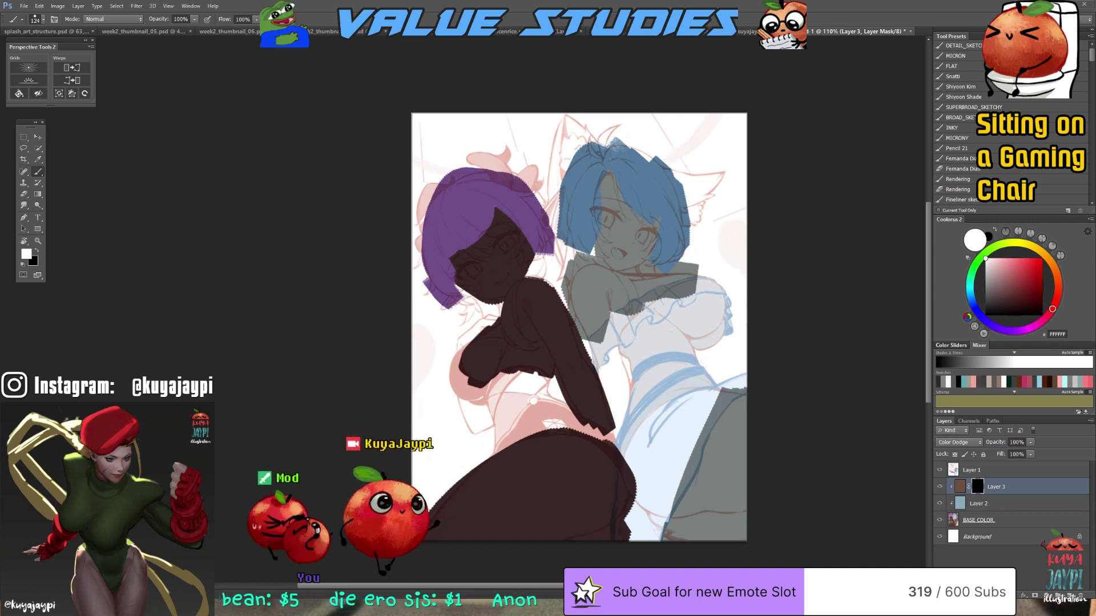
Paint white on the Color Dodge mask to reveal light on both characters' shoulders and faces and the left character's chest
{"action": "key", "text": "bracketright"}
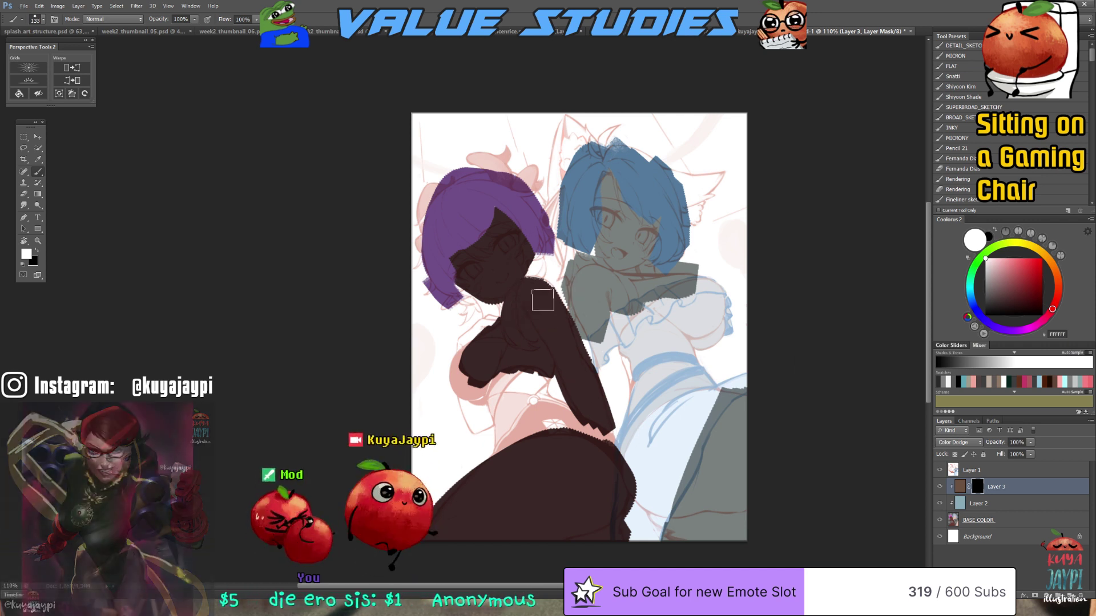
{"action": "left_click_drag", "start_coordinate": [542, 300], "coordinate": [534, 311]}
{"action": "key", "text": "bracketleft"}
{"action": "key", "text": "bracketleft"}
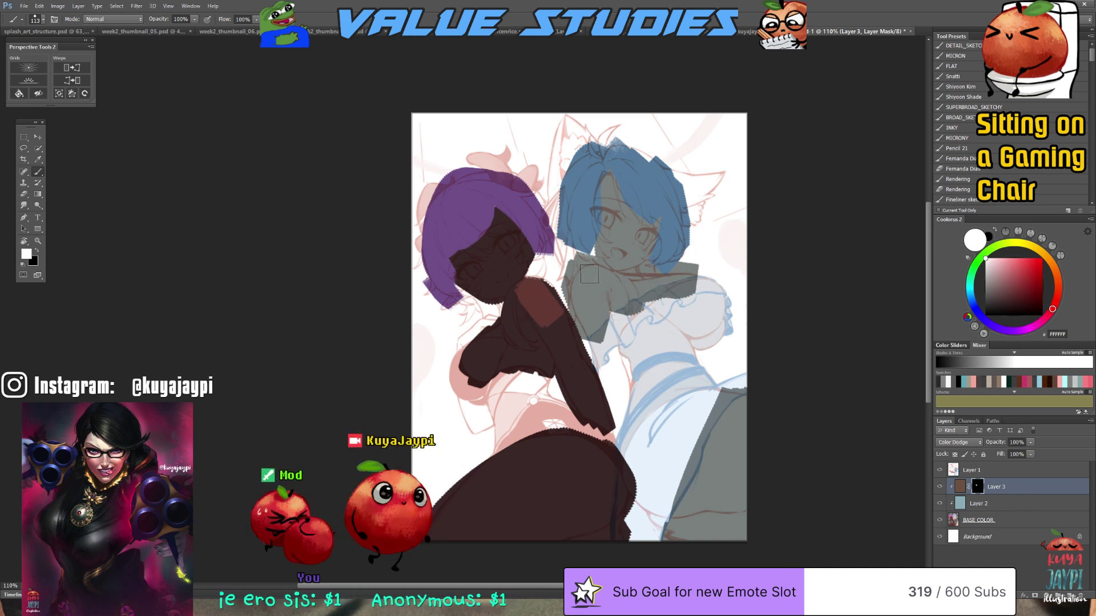
{"action": "mouse_move", "coordinate": [589, 274]}
{"action": "left_mouse_down"}
{"action": "mouse_move", "coordinate": [596, 288]}
{"action": "mouse_move", "coordinate": [600, 275]}
{"action": "left_mouse_up"}
{"action": "left_click_drag", "start_coordinate": [509, 245], "coordinate": [485, 245]}
{"action": "mouse_move", "coordinate": [613, 217]}
{"action": "left_mouse_down"}
{"action": "mouse_move", "coordinate": [600, 227]}
{"action": "mouse_move", "coordinate": [597, 200]}
{"action": "left_mouse_up"}
{"action": "key", "text": "bracketleft"}
Paint white on the mask to reveal light on the left character's hip and the right character's thigh
{"action": "key", "text": "bracketright"}
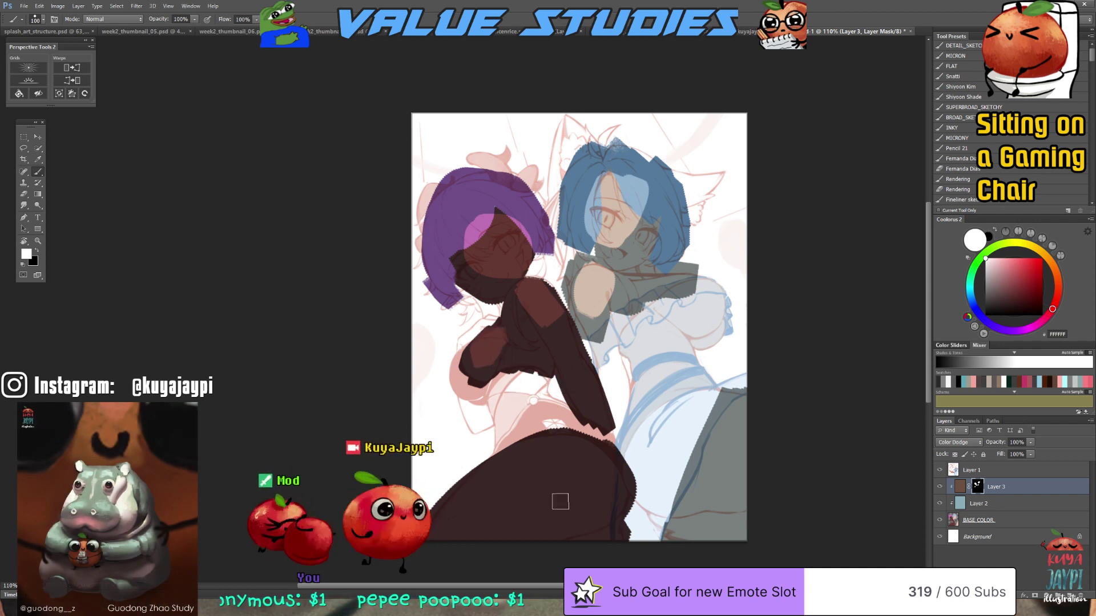
{"action": "mouse_move", "coordinate": [560, 502]}
{"action": "left_mouse_down"}
{"action": "mouse_move", "coordinate": [575, 477]}
{"action": "mouse_move", "coordinate": [539, 461]}
{"action": "mouse_move", "coordinate": [538, 476]}
{"action": "mouse_move", "coordinate": [471, 531]}
{"action": "mouse_move", "coordinate": [486, 502]}
{"action": "mouse_move", "coordinate": [578, 457]}
{"action": "mouse_move", "coordinate": [538, 506]}
{"action": "left_mouse_up"}
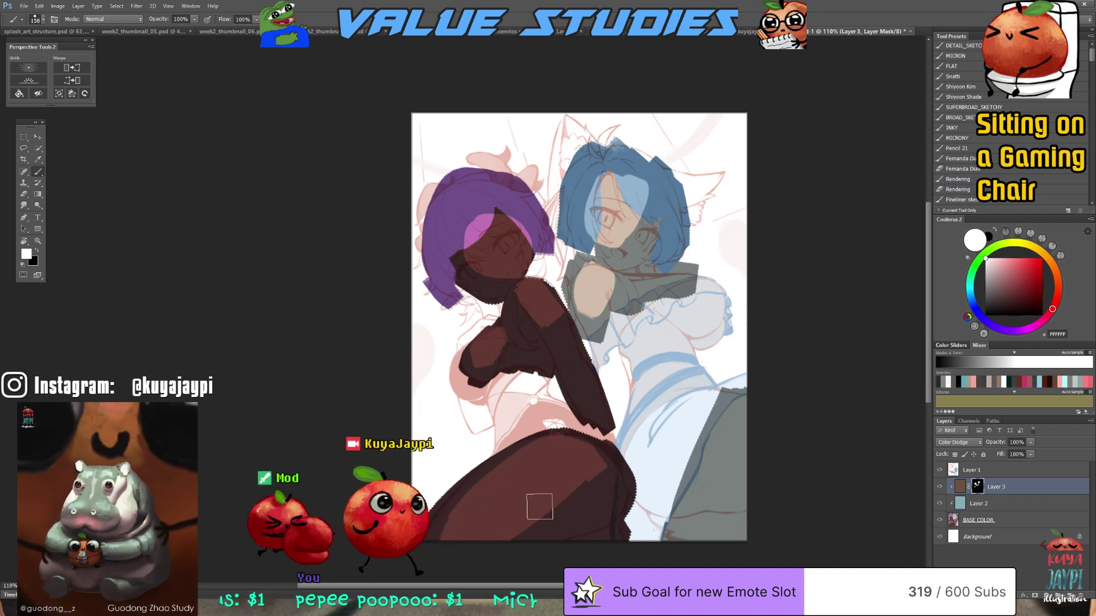
{"action": "key", "text": "bracketleft"}
{"action": "key", "text": "bracketleft"}
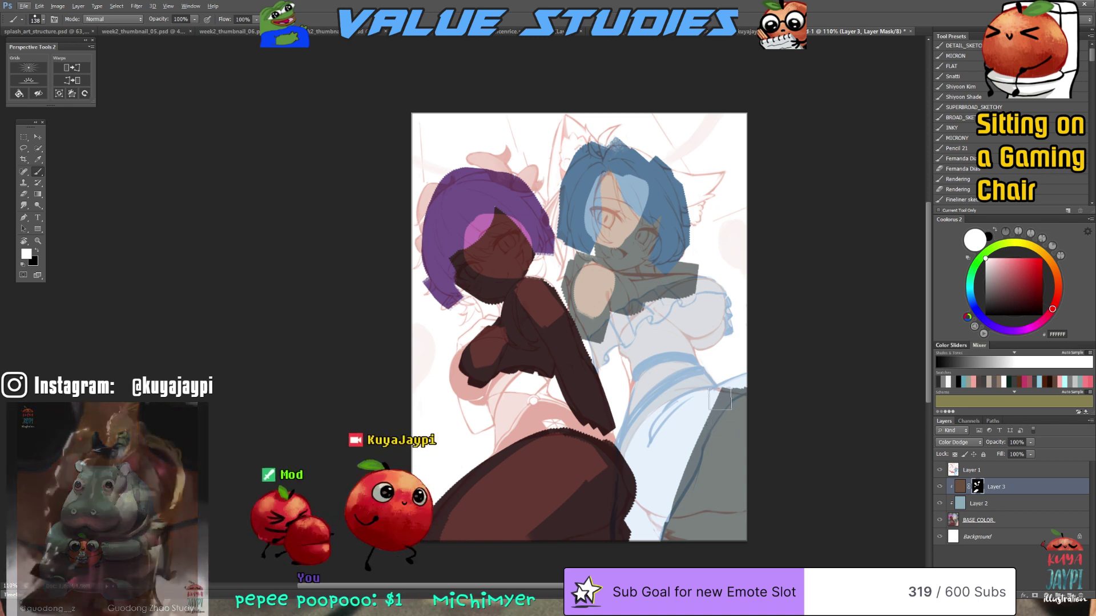
{"action": "mouse_move", "coordinate": [716, 394]}
{"action": "left_mouse_down"}
{"action": "mouse_move", "coordinate": [718, 481]}
{"action": "mouse_move", "coordinate": [715, 446]}
{"action": "mouse_move", "coordinate": [698, 463]}
{"action": "mouse_move", "coordinate": [717, 463]}
{"action": "mouse_move", "coordinate": [726, 484]}
{"action": "left_mouse_up"}
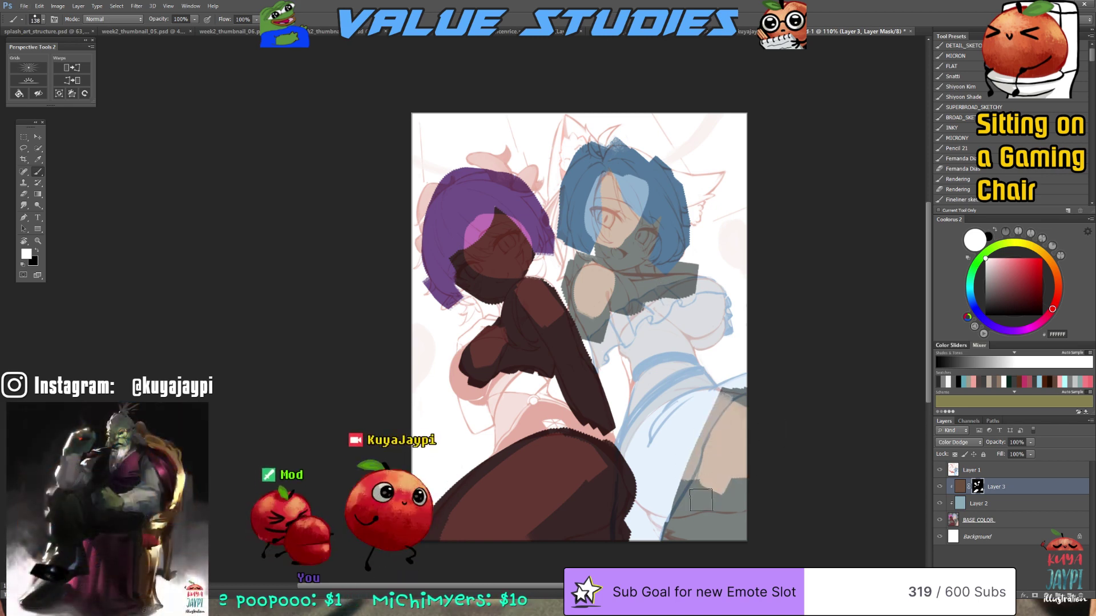
{"action": "left_click", "coordinate": [700, 494], "text": "alt"}
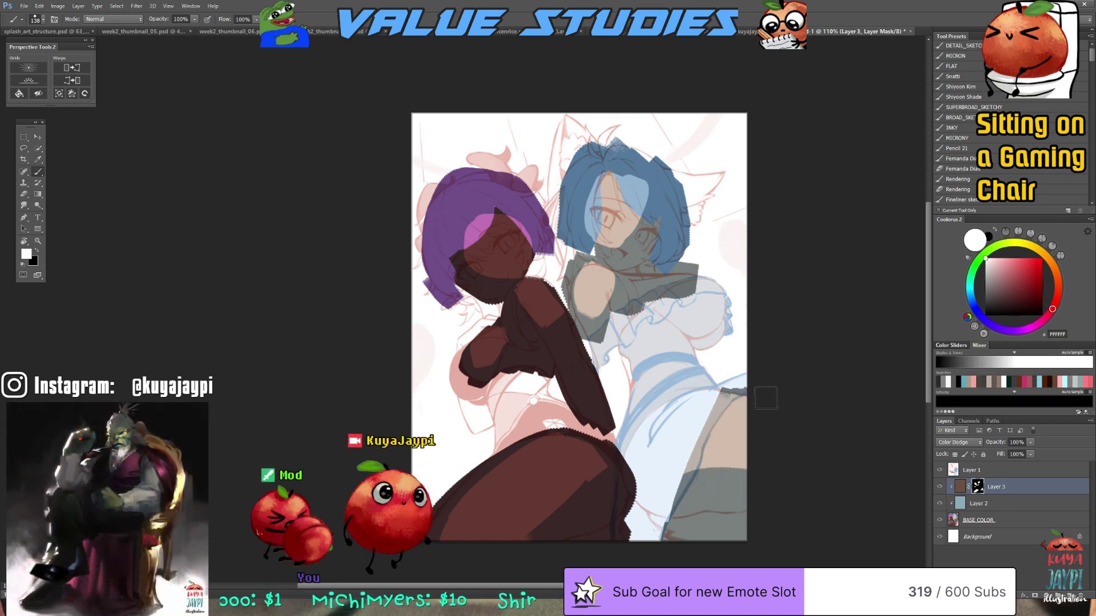
Smudge the Color Dodge mask at 24% strength to soften the light edges on both characters' skin, arms, chests and thighs
{"action": "key", "text": "r"}
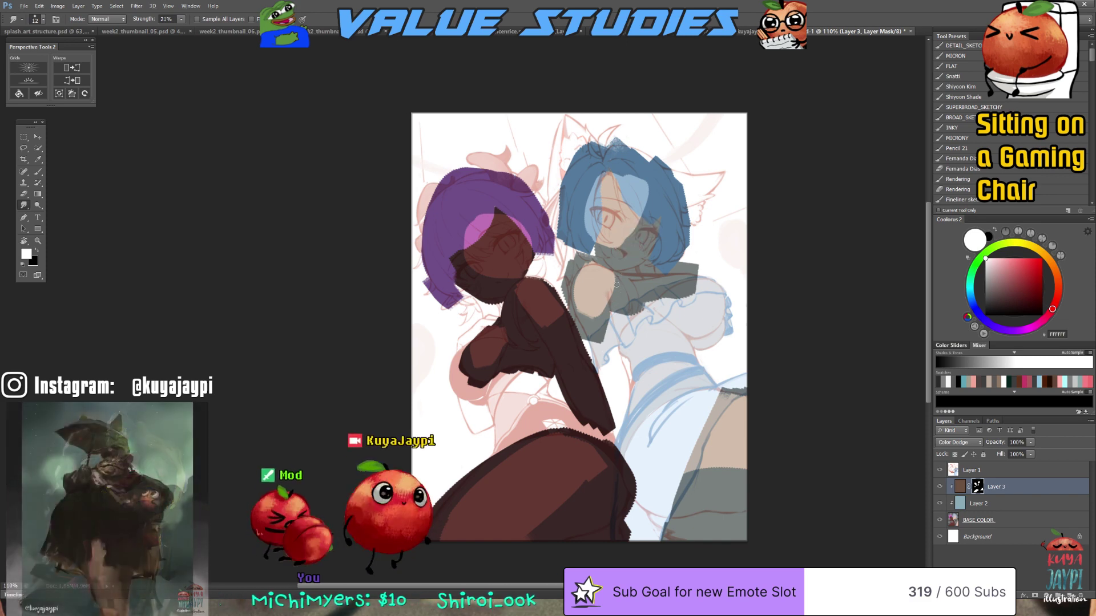
{"action": "mouse_move", "coordinate": [582, 306]}
{"action": "left_mouse_down"}
{"action": "mouse_move", "coordinate": [607, 329]}
{"action": "mouse_move", "coordinate": [556, 312]}
{"action": "mouse_move", "coordinate": [560, 330]}
{"action": "mouse_move", "coordinate": [576, 325]}
{"action": "mouse_move", "coordinate": [521, 305]}
{"action": "mouse_move", "coordinate": [560, 341]}
{"action": "left_mouse_up"}
{"action": "key", "text": "2"}
{"action": "key", "text": "4"}
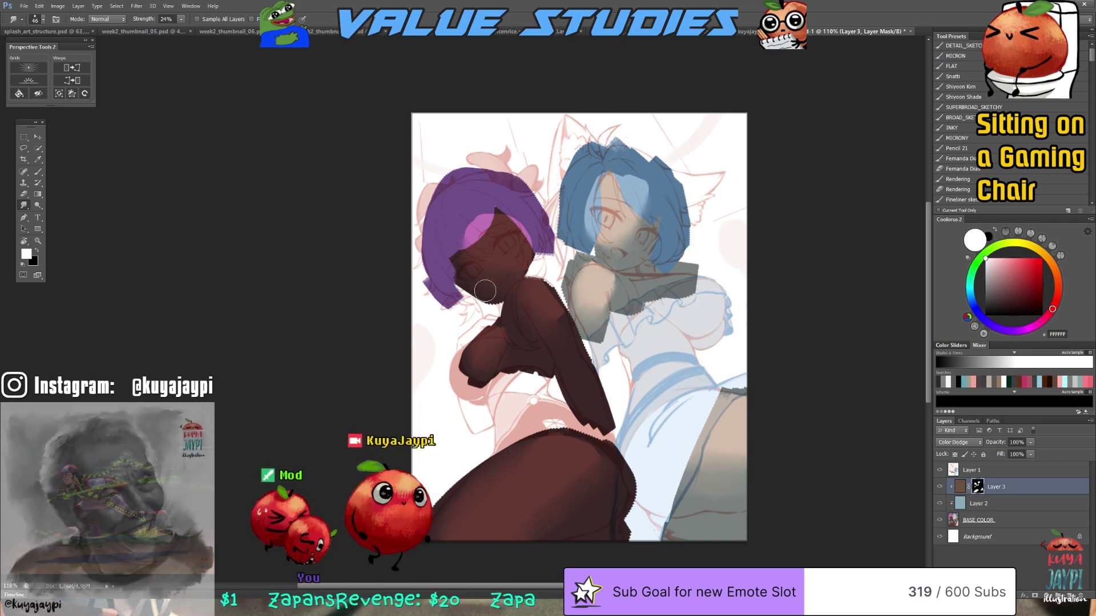
Rework the light on the left character's purple hair in the mask and blend it into a soft glow
{"action": "key", "text": "b"}
{"action": "key", "text": "x"}
{"action": "mouse_move", "coordinate": [481, 220]}
{"action": "left_mouse_down"}
{"action": "mouse_move", "coordinate": [465, 191]}
{"action": "mouse_move", "coordinate": [456, 225]}
{"action": "mouse_move", "coordinate": [471, 247]}
{"action": "mouse_move", "coordinate": [492, 207]}
{"action": "mouse_move", "coordinate": [463, 194]}
{"action": "mouse_move", "coordinate": [448, 205]}
{"action": "mouse_move", "coordinate": [457, 217]}
{"action": "mouse_move", "coordinate": [511, 197]}
{"action": "left_mouse_up"}
{"action": "key", "text": "x"}
{"action": "key", "text": "r"}
{"action": "key", "text": "b"}
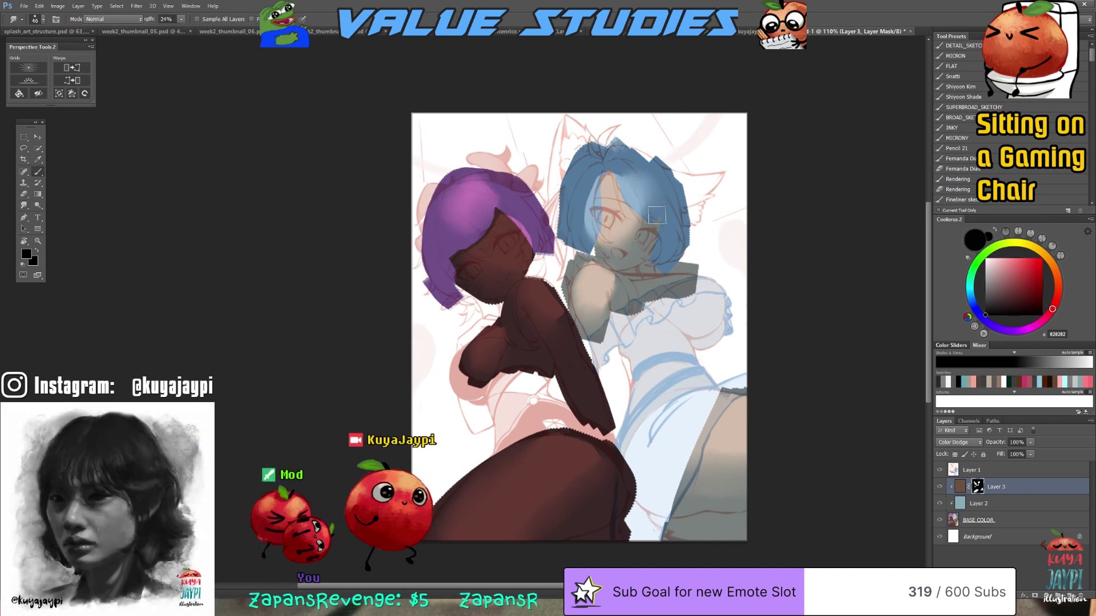
Paint black on the mask to trim the light on the right character's blue hair, and smudge the remaining glow
{"action": "left_click", "coordinate": [655, 207], "text": "alt"}
{"action": "mouse_move", "coordinate": [631, 208]}
{"action": "left_mouse_down"}
{"action": "mouse_move", "coordinate": [654, 216]}
{"action": "mouse_move", "coordinate": [657, 204]}
{"action": "mouse_move", "coordinate": [632, 200]}
{"action": "left_mouse_up"}
{"action": "key", "text": "r"}
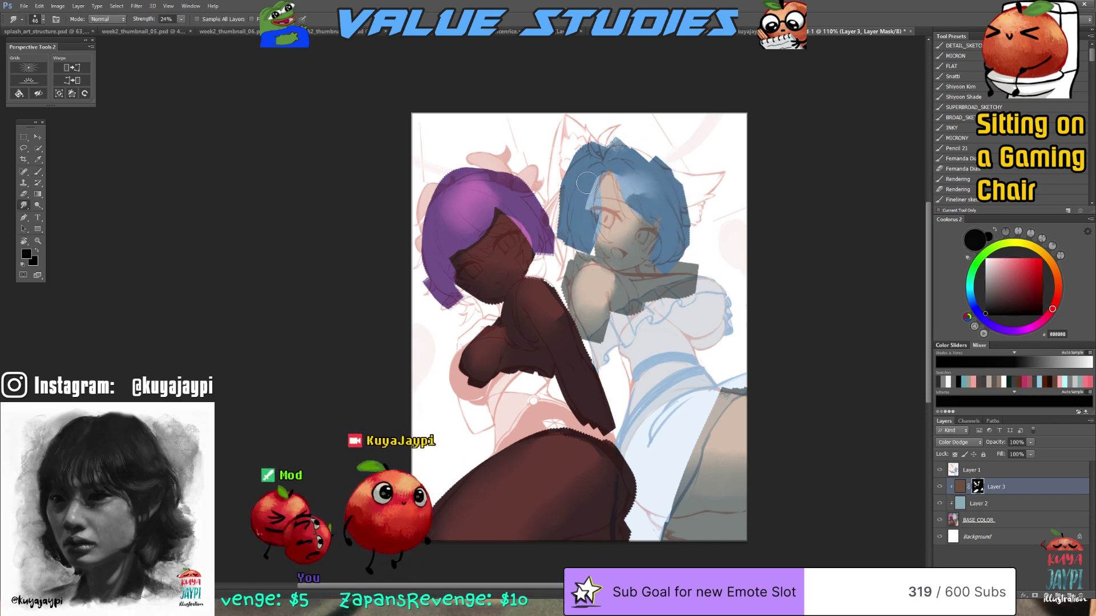
{"action": "mouse_move", "coordinate": [664, 195]}
{"action": "left_mouse_down"}
{"action": "mouse_move", "coordinate": [633, 188]}
{"action": "mouse_move", "coordinate": [653, 185]}
{"action": "left_mouse_up"}
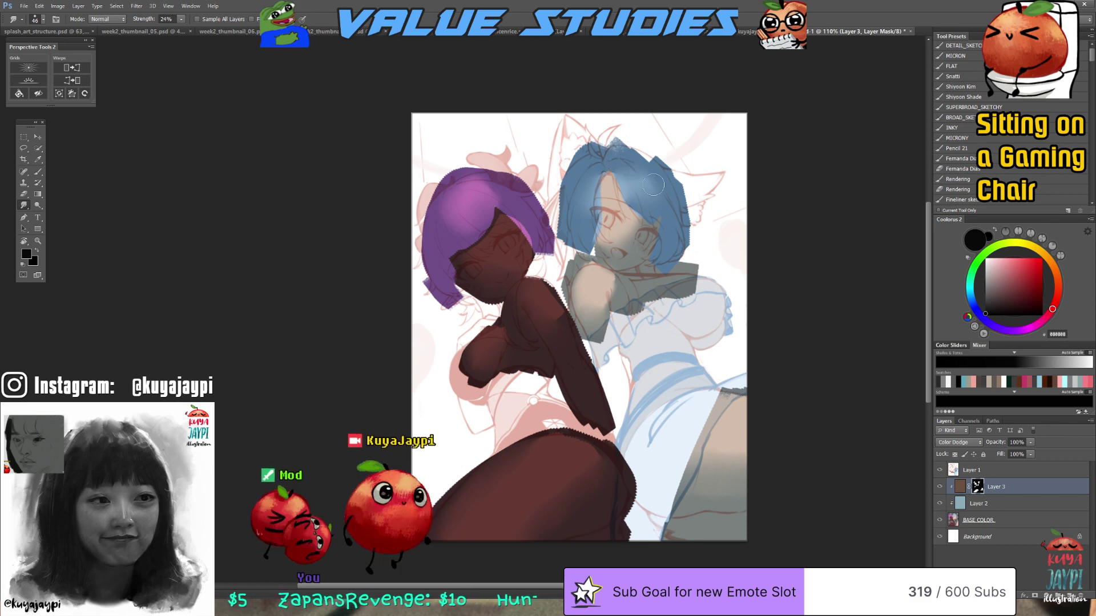
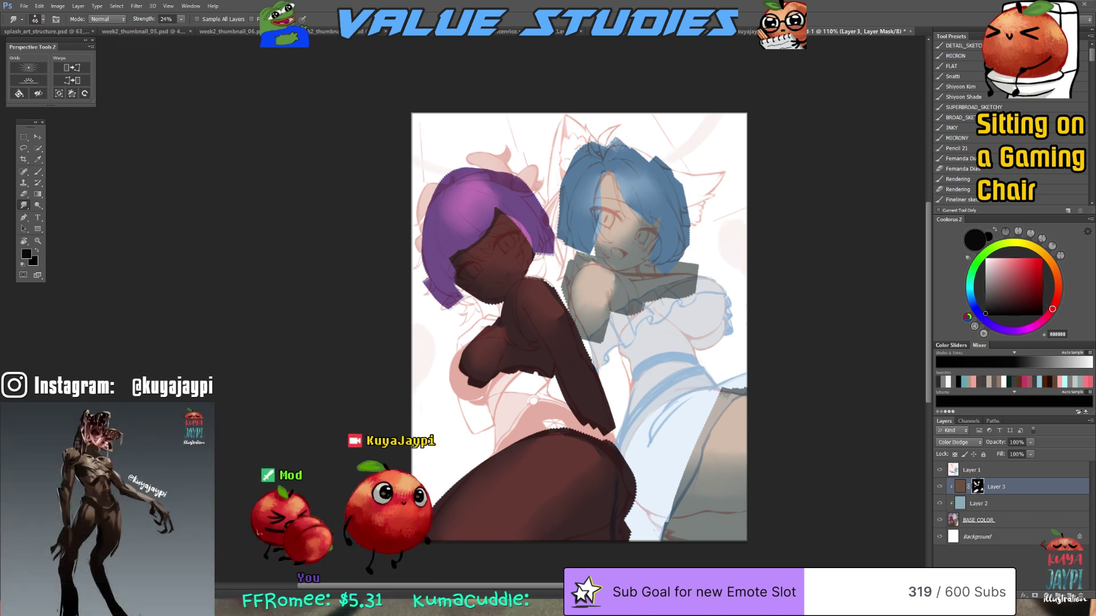
Add a layer above the sketch lines and fill a circular selection over the right character's waist with black
{"action": "left_click", "coordinate": [983, 470]}
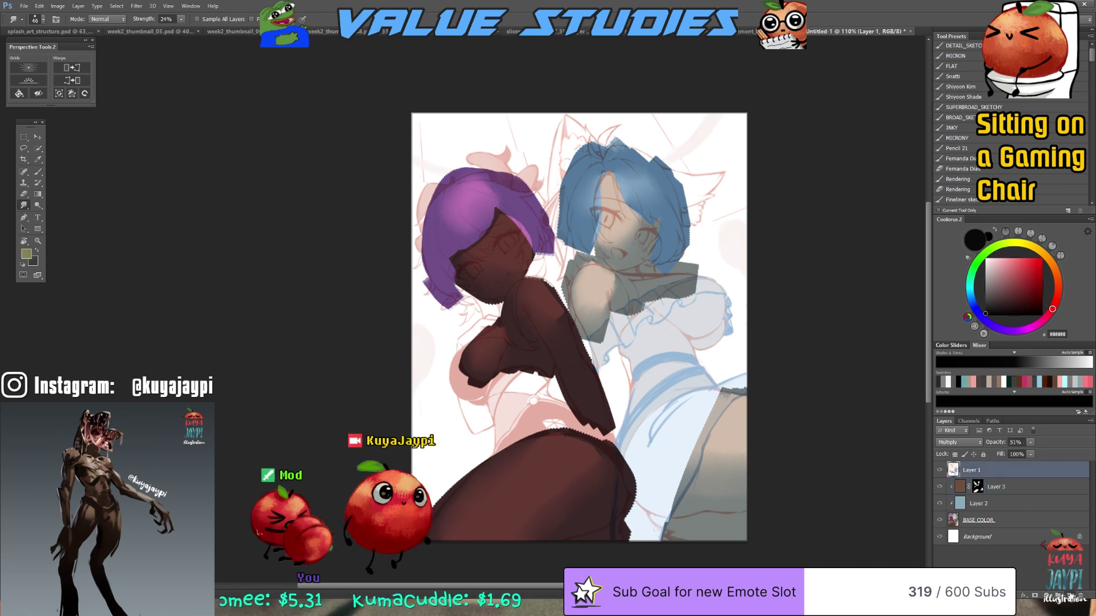
{"action": "key", "text": "ctrl+shift+alt+n"}
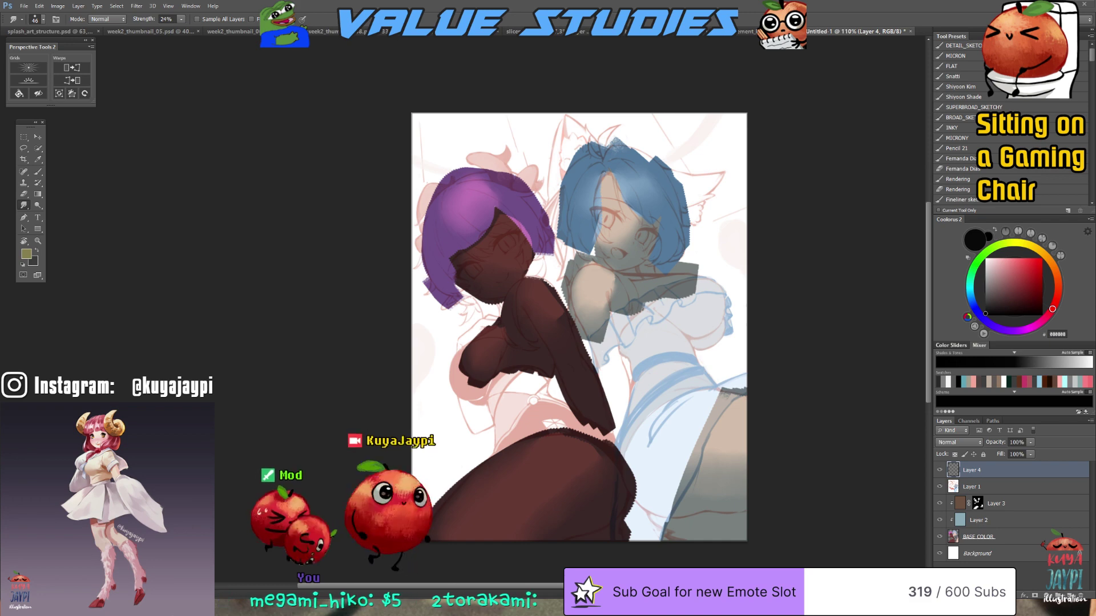
{"action": "left_click_drag", "start_coordinate": [451, 324], "coordinate": [420, 383]}
{"action": "key", "text": "m"}
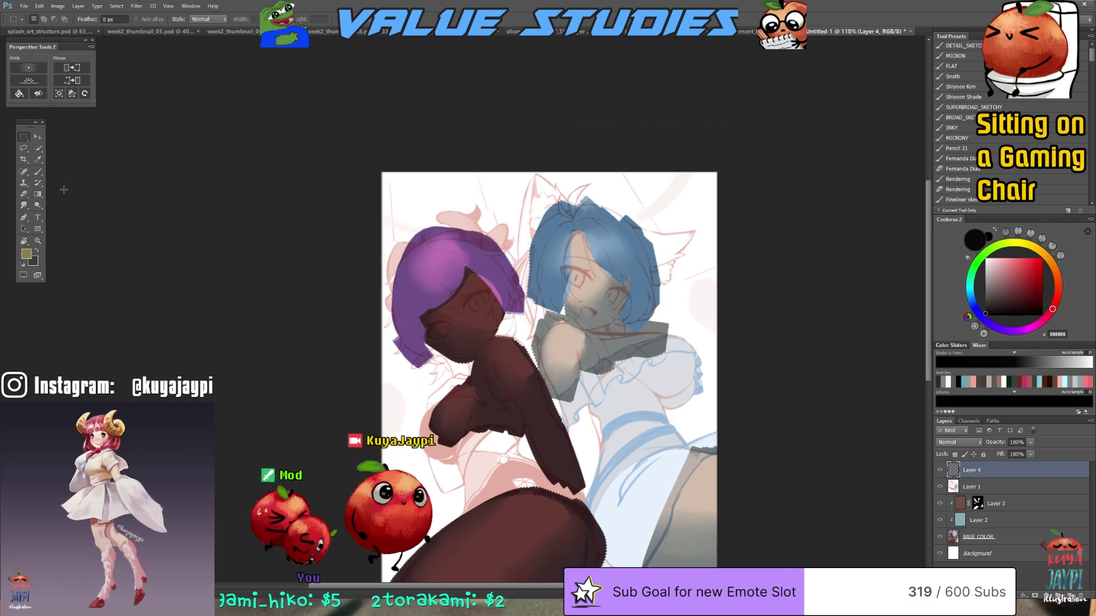
{"action": "key", "text": "shift+m"}
{"action": "left_click_drag", "start_coordinate": [517, 288], "coordinate": [637, 407]}
{"action": "left_click_drag", "start_coordinate": [578, 358], "coordinate": [628, 454]}
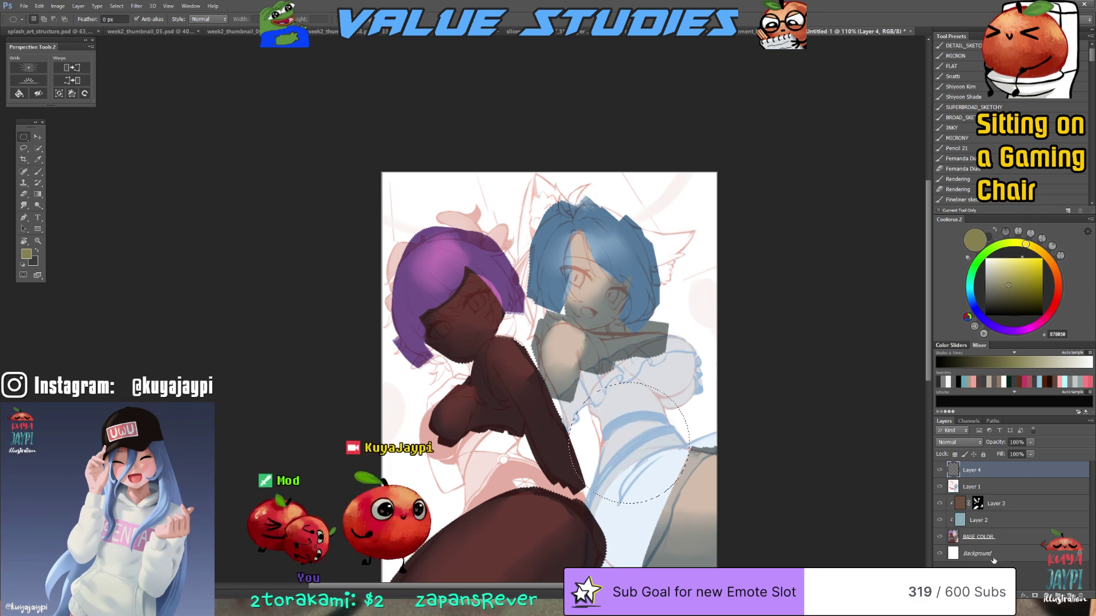
{"action": "left_click", "coordinate": [973, 334]}
{"action": "key", "text": "alt+BackSpace"}
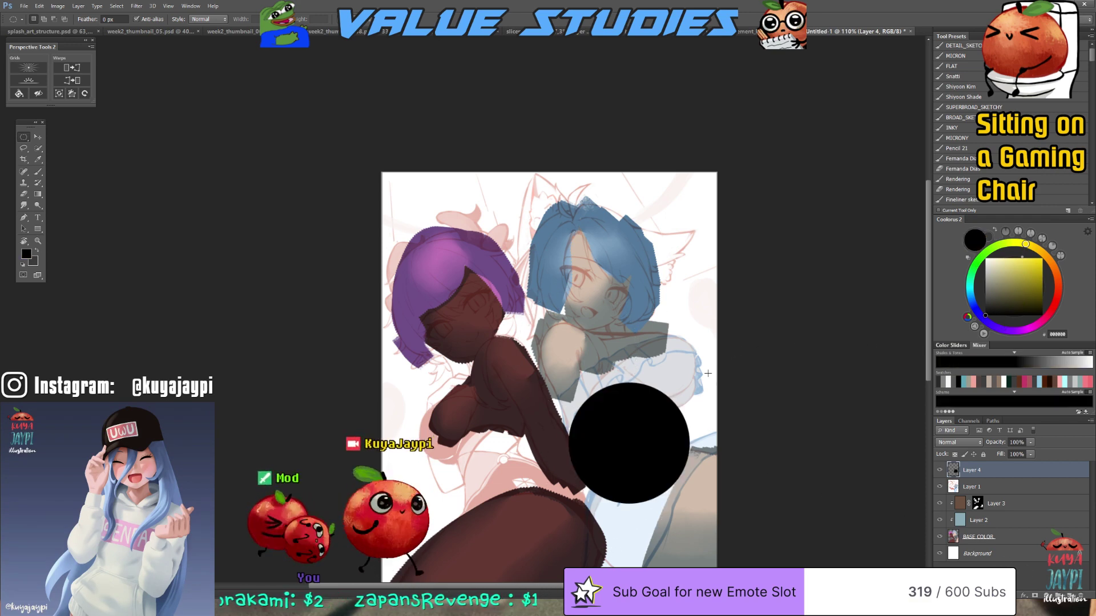
Paint white over the upper part of the black circle on a new layer clipped to it
{"action": "key", "text": "ctrl+shift+alt+n"}
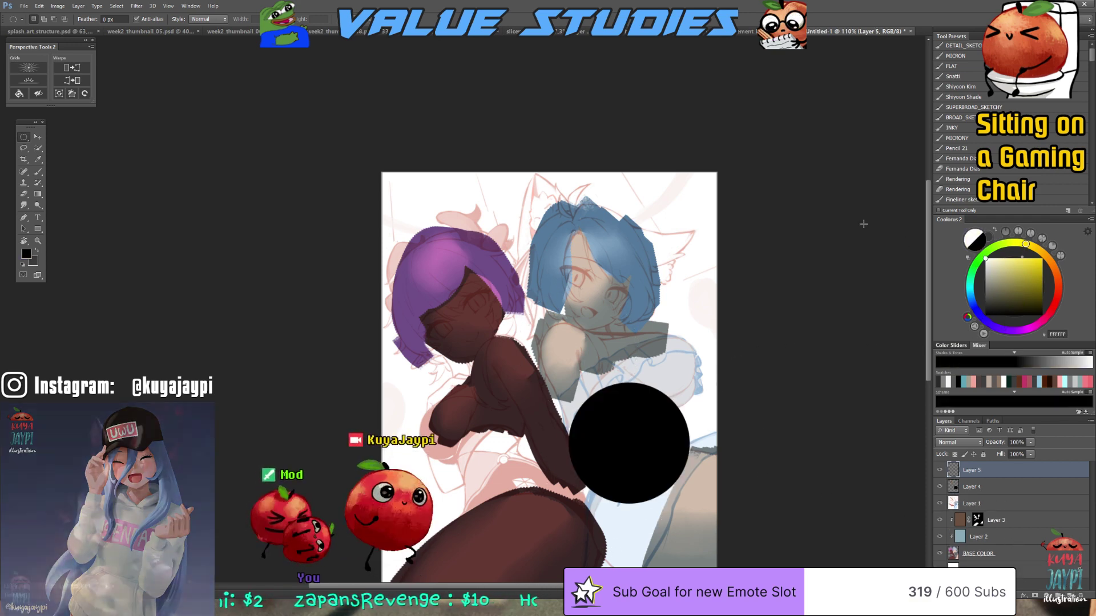
{"action": "key", "text": "b"}
{"action": "key", "text": "x"}
{"action": "mouse_move", "coordinate": [641, 353]}
{"action": "left_mouse_down"}
{"action": "mouse_move", "coordinate": [633, 422]}
{"action": "mouse_move", "coordinate": [611, 400]}
{"action": "mouse_move", "coordinate": [628, 434]}
{"action": "left_mouse_up"}
{"action": "left_click", "coordinate": [1004, 477], "text": "alt"}
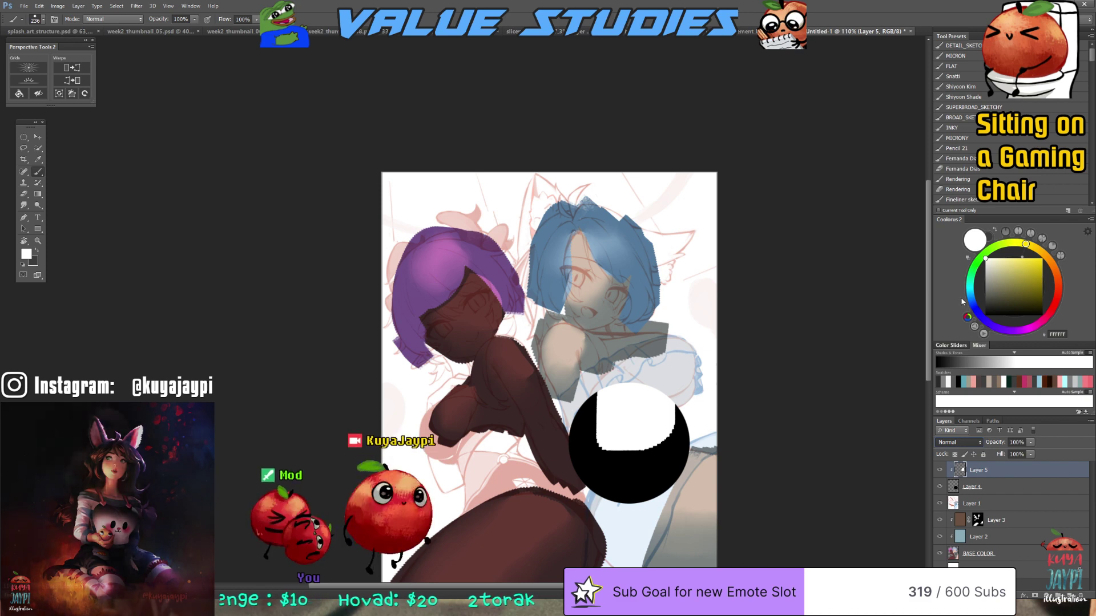
Try Linear Dodge and Color Dodge blending on the clipped white layer, and delete both circle demonstration layers
{"action": "key", "text": "shift+alt+w"}
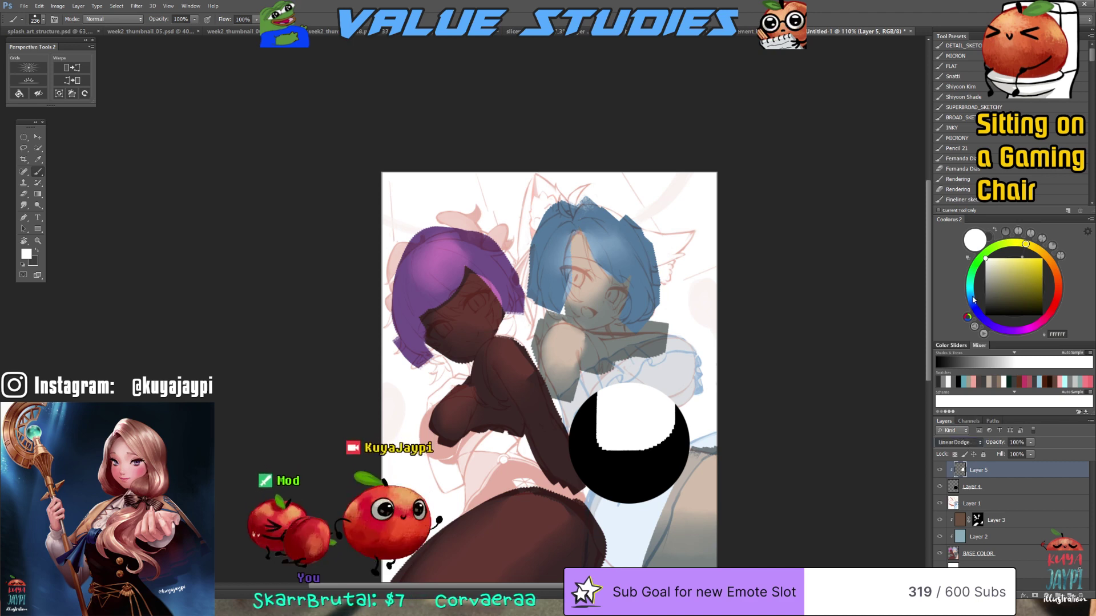
{"action": "key", "text": "shift+alt+d"}
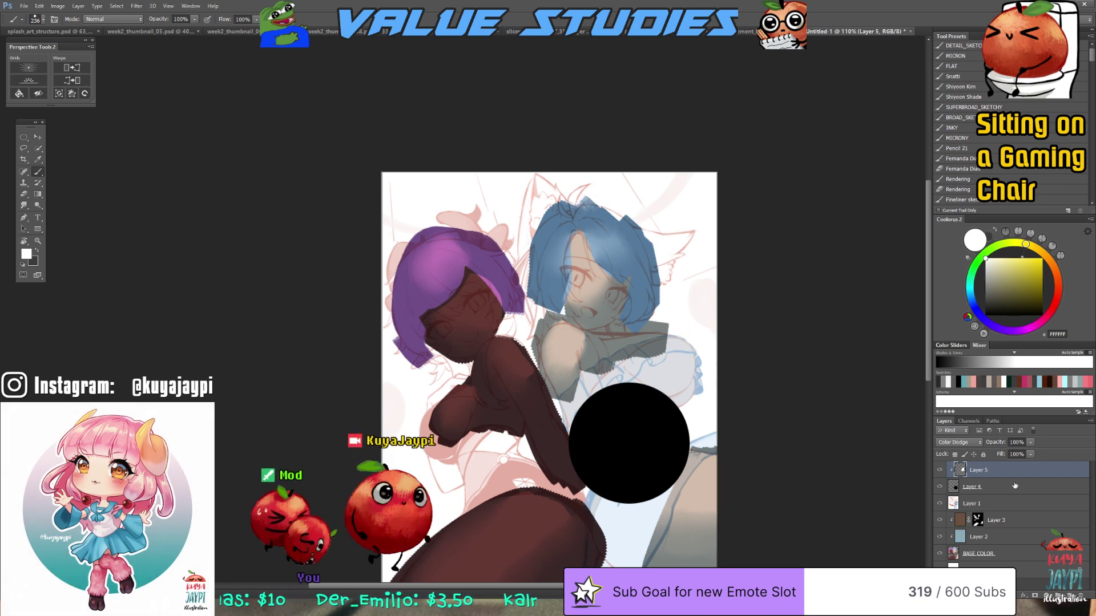
{"action": "key", "text": "Delete"}
{"action": "key", "text": "Delete"}
{"action": "left_click_drag", "start_coordinate": [449, 386], "coordinate": [489, 367]}
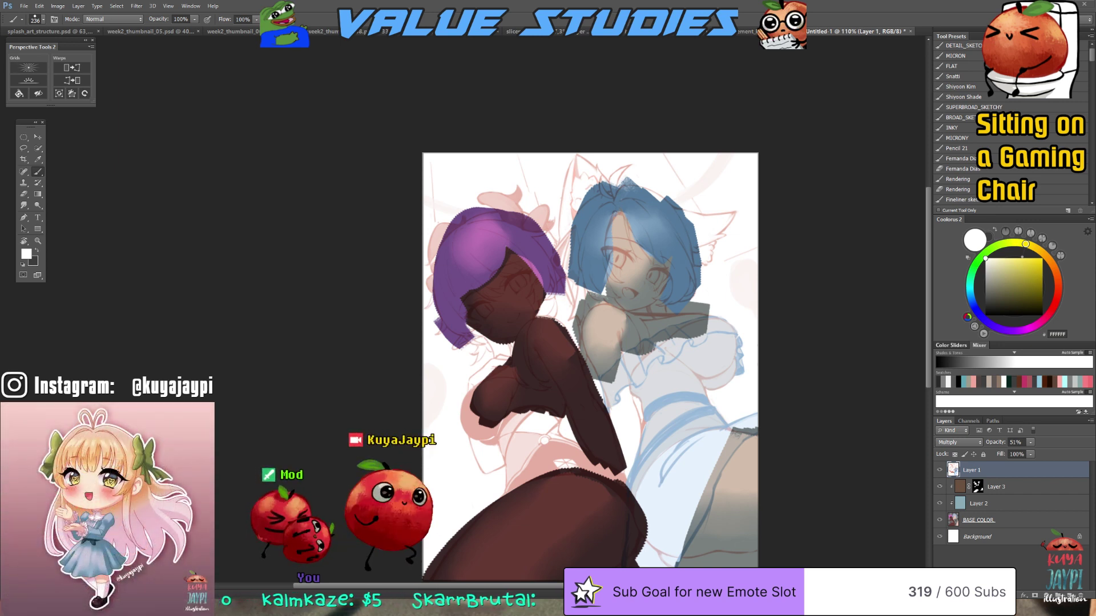
Create a new clipped layer above the Color Dodge layer and set its blend mode to Linear Dodge
{"action": "left_click", "coordinate": [1016, 486]}
{"action": "key", "text": "ctrl+shift+alt+n"}
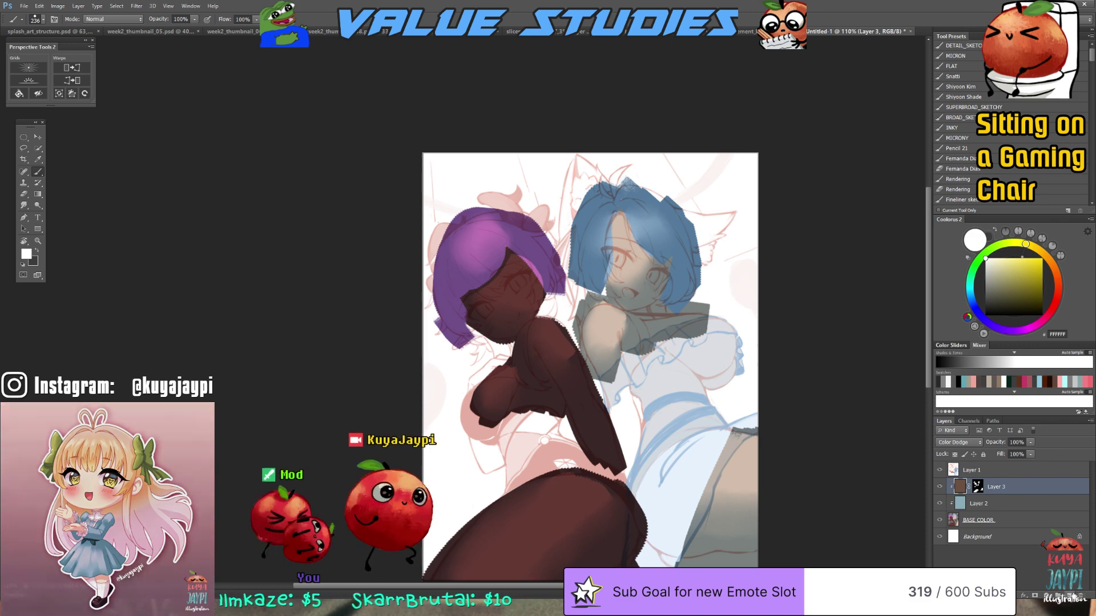
{"action": "key", "text": "ctrl+alt+g"}
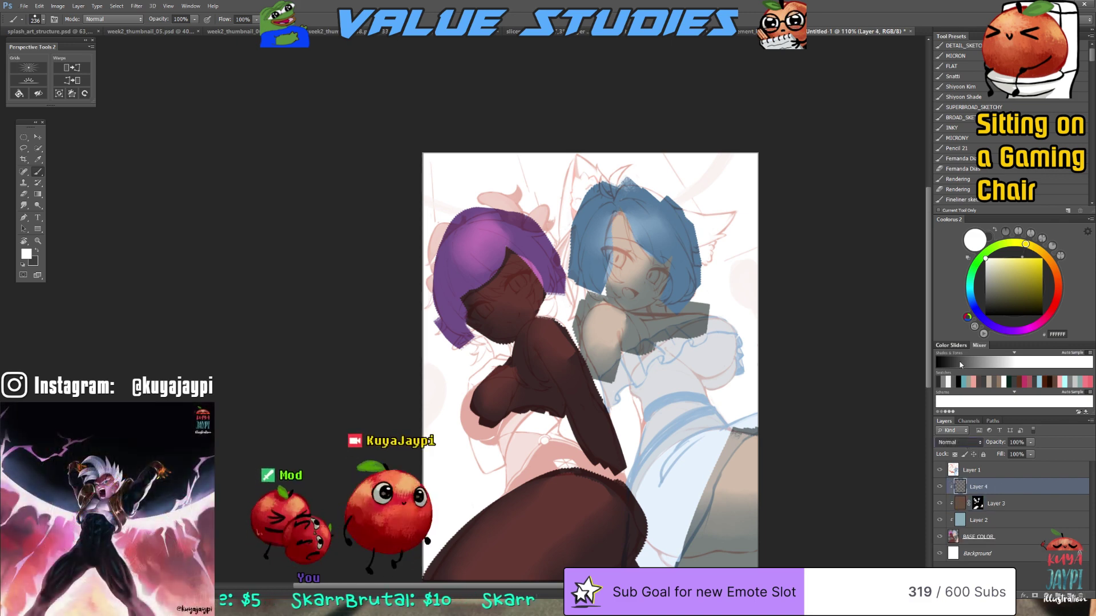
{"action": "key", "text": "shift+alt+a"}
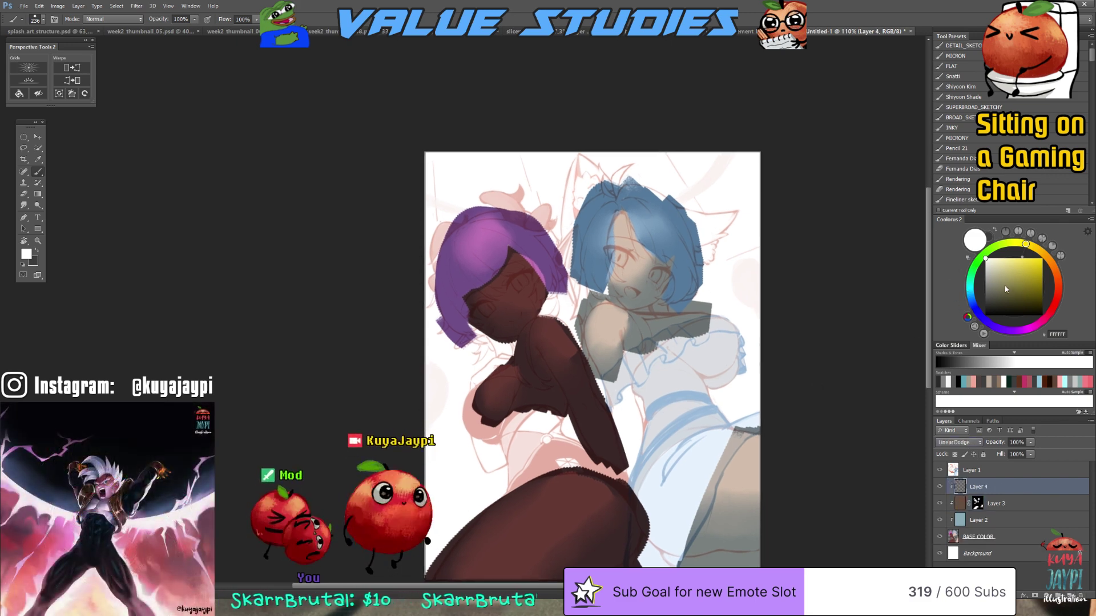
Fill the Linear Dodge layer with a muted olive-yellow and hide it with an inverted black mask
{"action": "left_click_drag", "start_coordinate": [1005, 285], "coordinate": [1000, 279]}
{"action": "left_click", "coordinate": [1002, 280]}
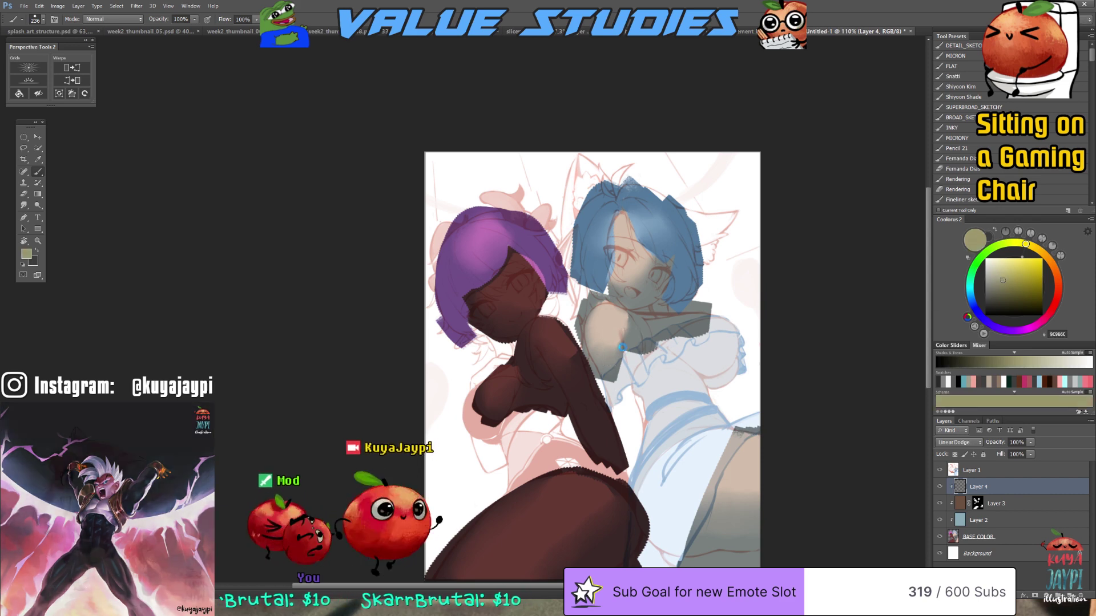
{"action": "key", "text": "alt+BackSpace"}
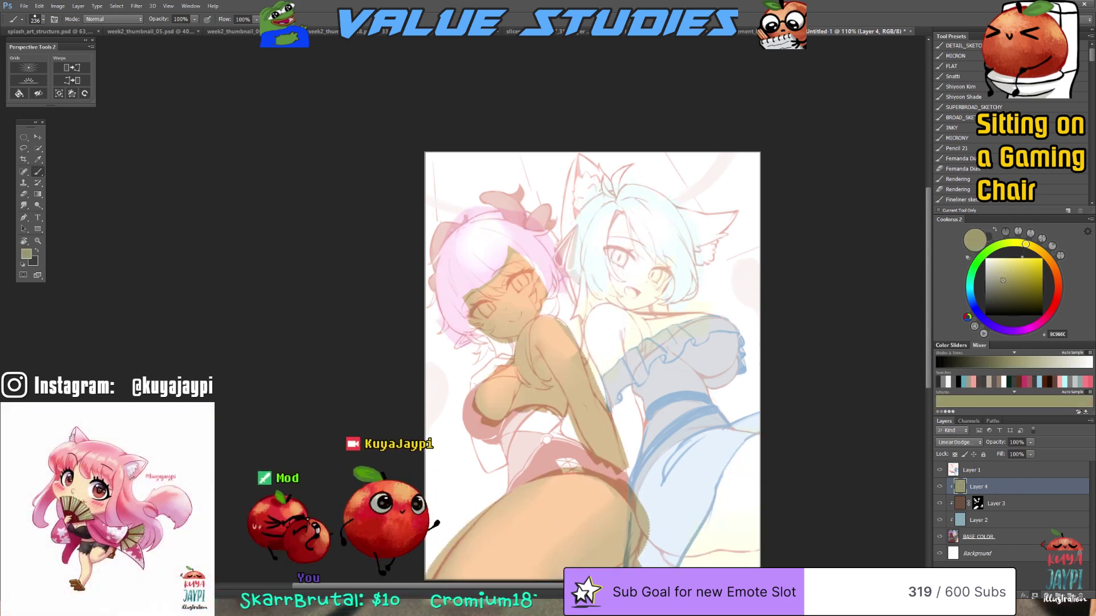
{"action": "left_click", "coordinate": [1035, 595]}
{"action": "key", "text": "ctrl+i"}
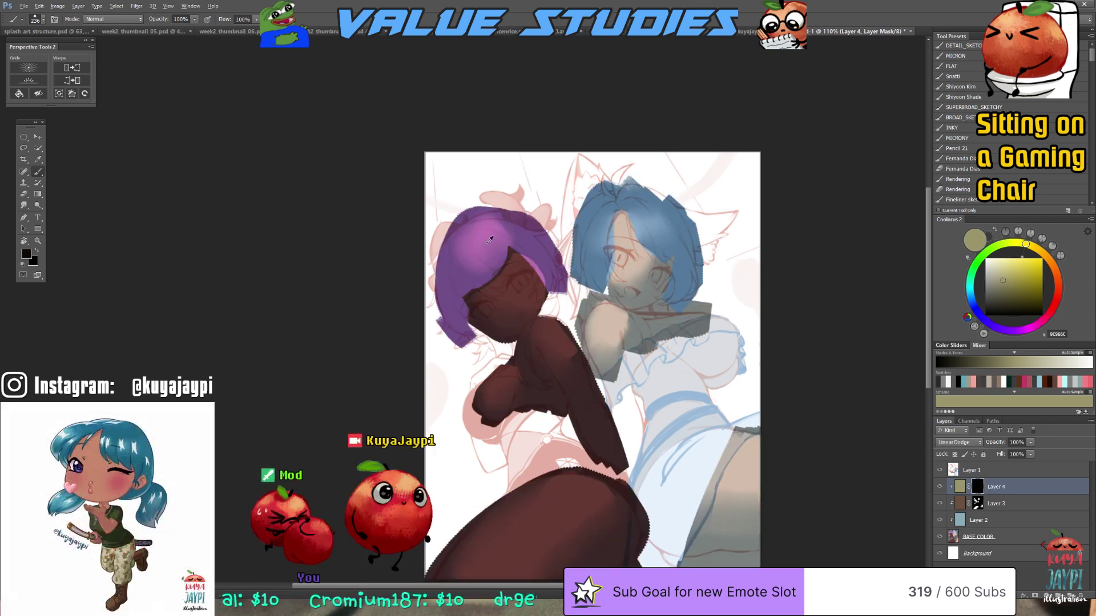
Paint small white highlights on the Linear Dodge mask over both characters' hair and noses and the right character's forehead
{"action": "mouse_move", "coordinate": [492, 250]}
{"action": "left_mouse_down"}
{"action": "mouse_move", "coordinate": [446, 256]}
{"action": "mouse_move", "coordinate": [487, 249]}
{"action": "left_mouse_up"}
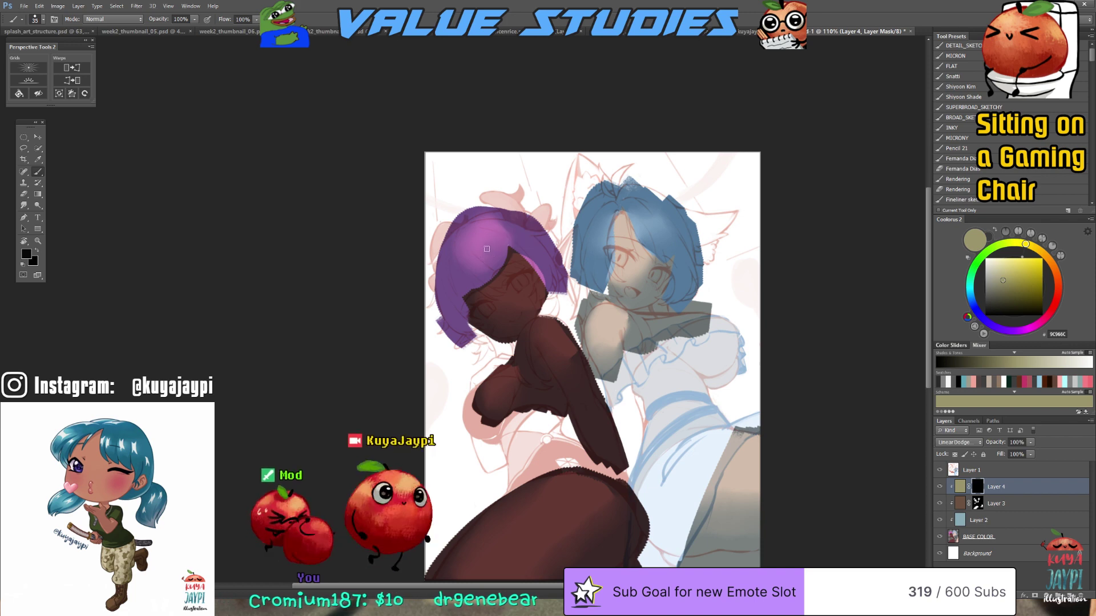
{"action": "key", "text": "x"}
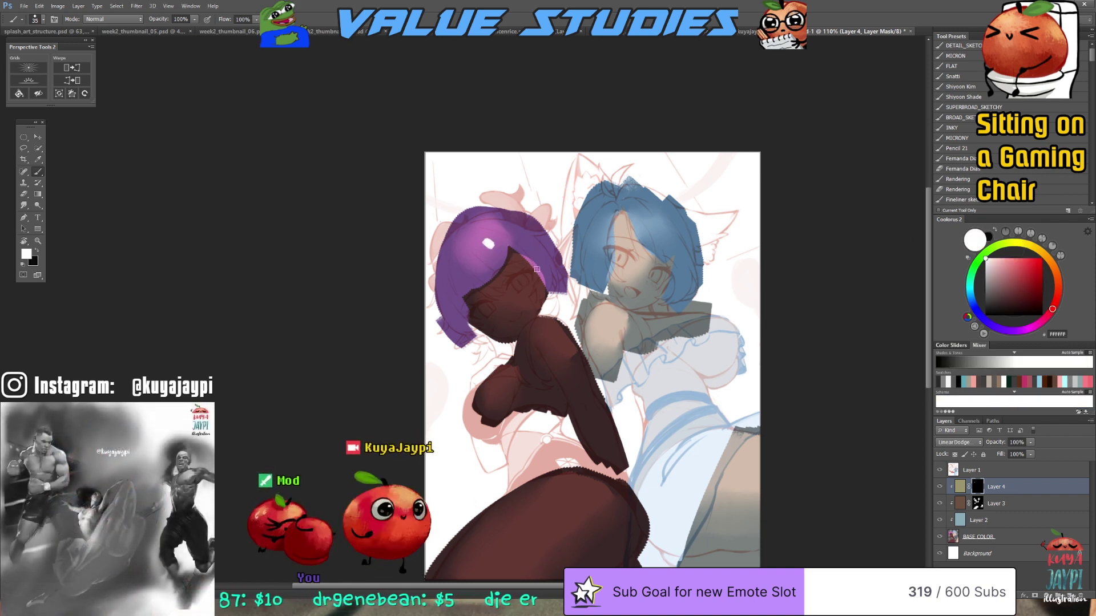
{"action": "left_click", "coordinate": [640, 226]}
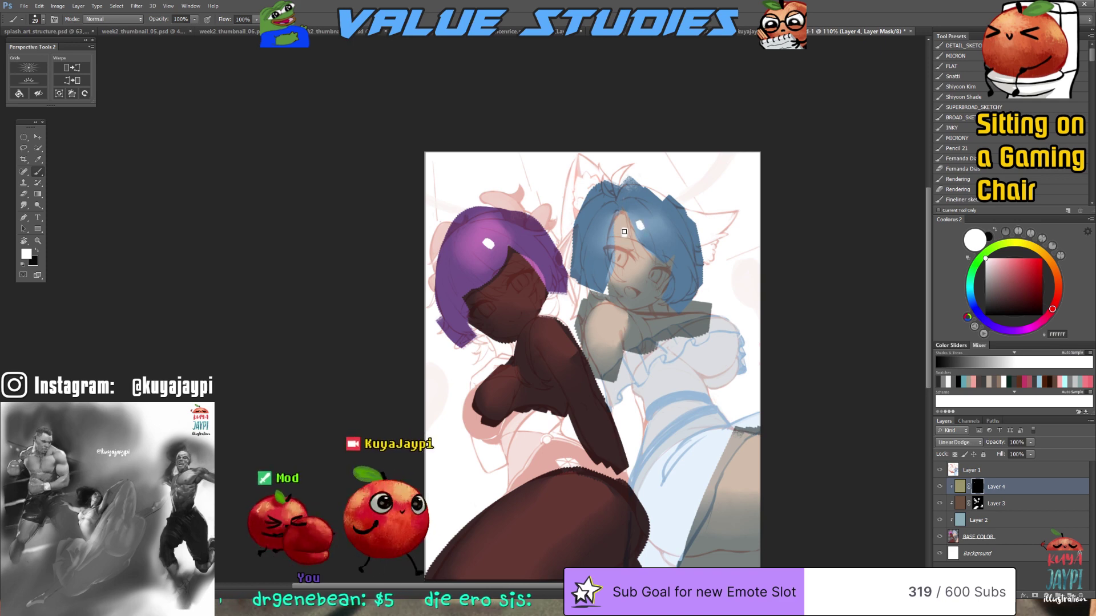
{"action": "left_click", "coordinate": [641, 271]}
{"action": "key", "text": "bracketleft"}
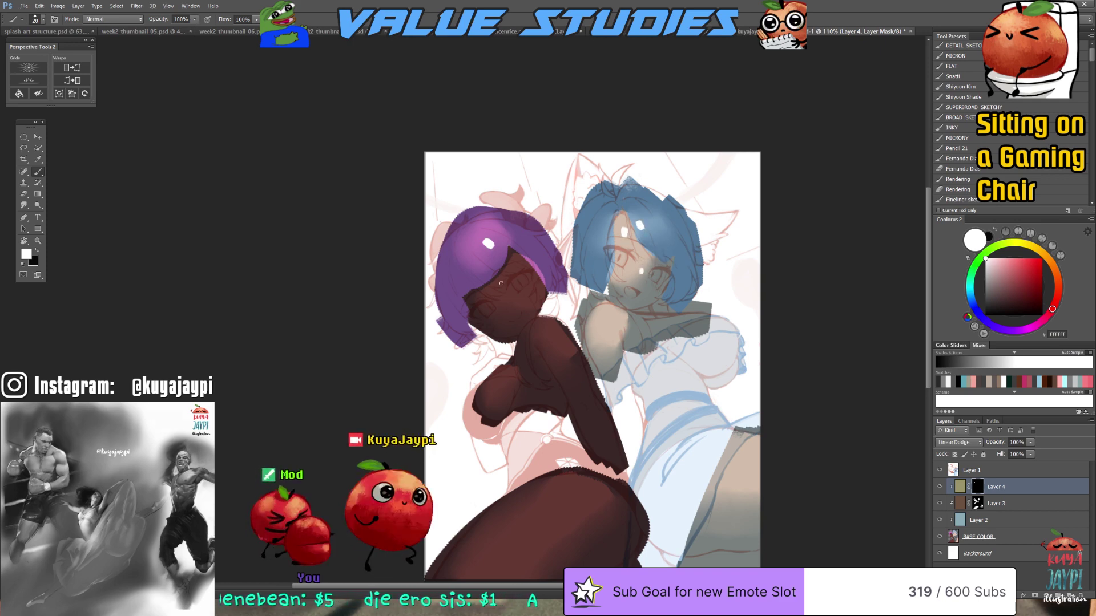
{"action": "left_click", "coordinate": [503, 296]}
Smudge the highlight edges on the mask over both characters' hair and the right character's forehead
{"action": "key", "text": "r"}
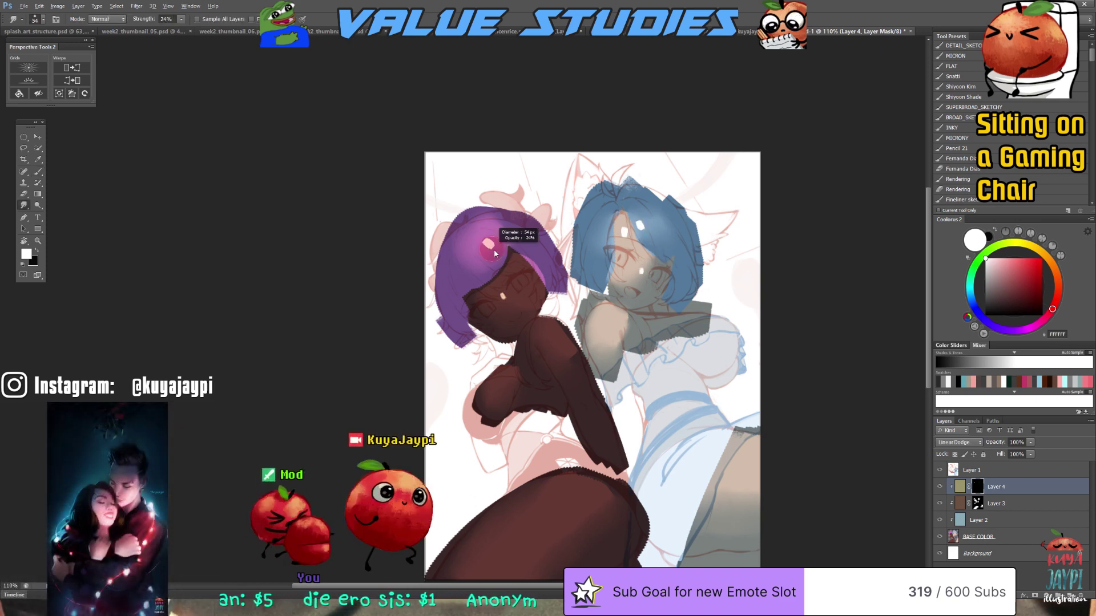
{"action": "left_click_drag", "start_coordinate": [491, 245], "coordinate": [482, 244]}
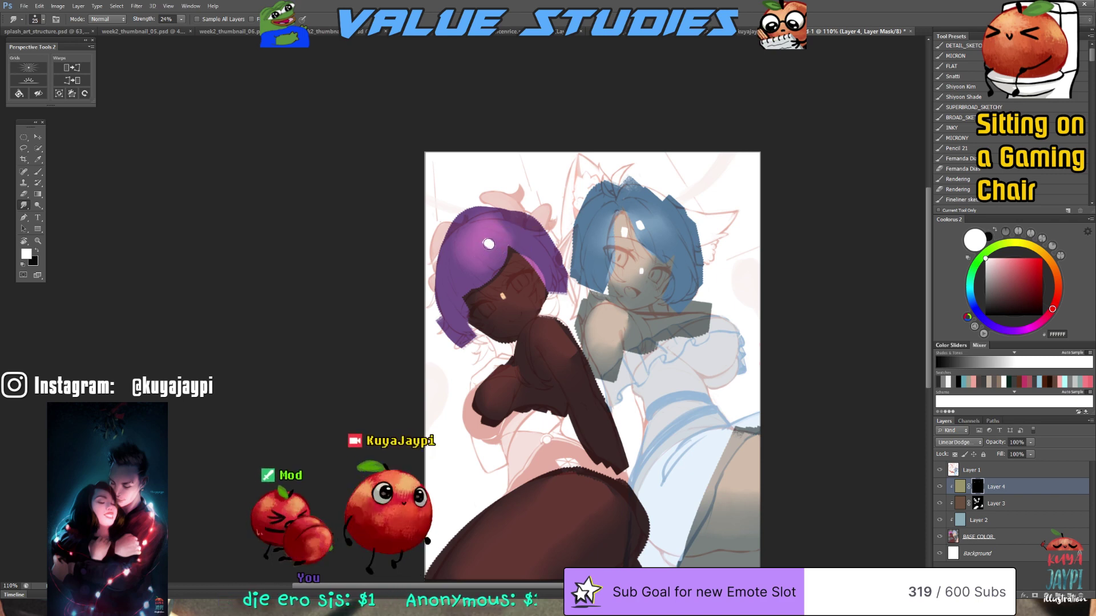
{"action": "key", "text": "bracketright"}
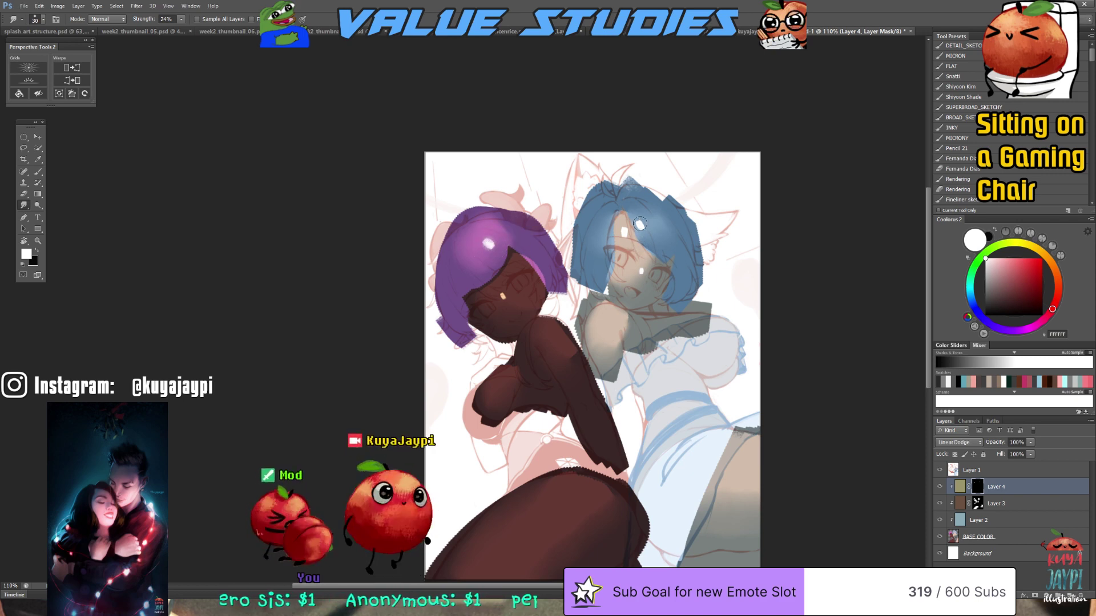
{"action": "left_click_drag", "start_coordinate": [630, 232], "coordinate": [624, 230]}
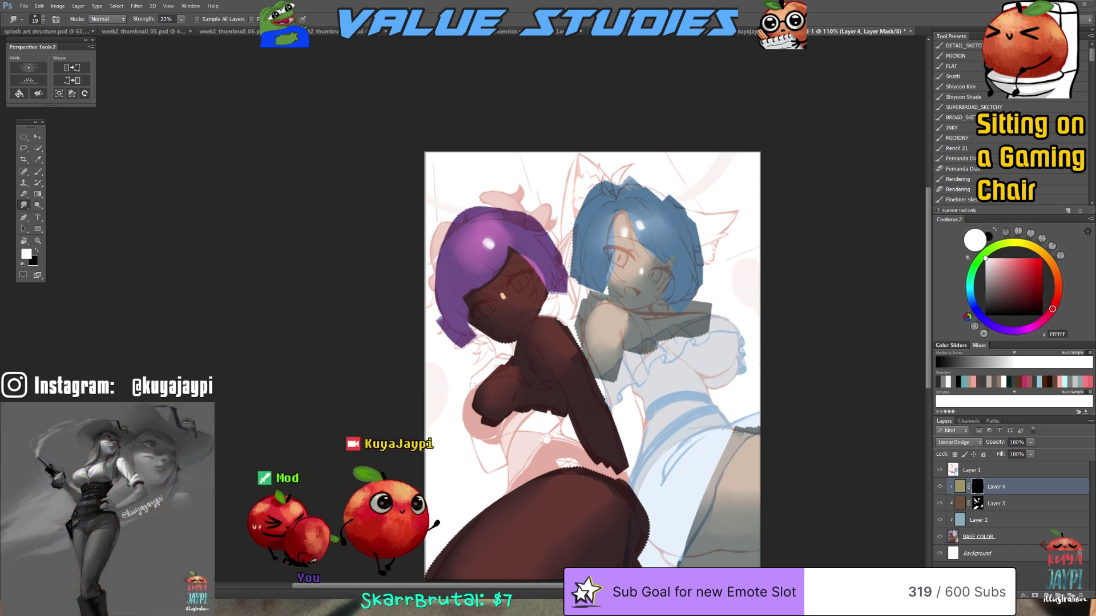
Fill a circular selection over the right character's waist with olive on a new layer above the Linear Dodge layer
{"action": "key", "text": "alt"}
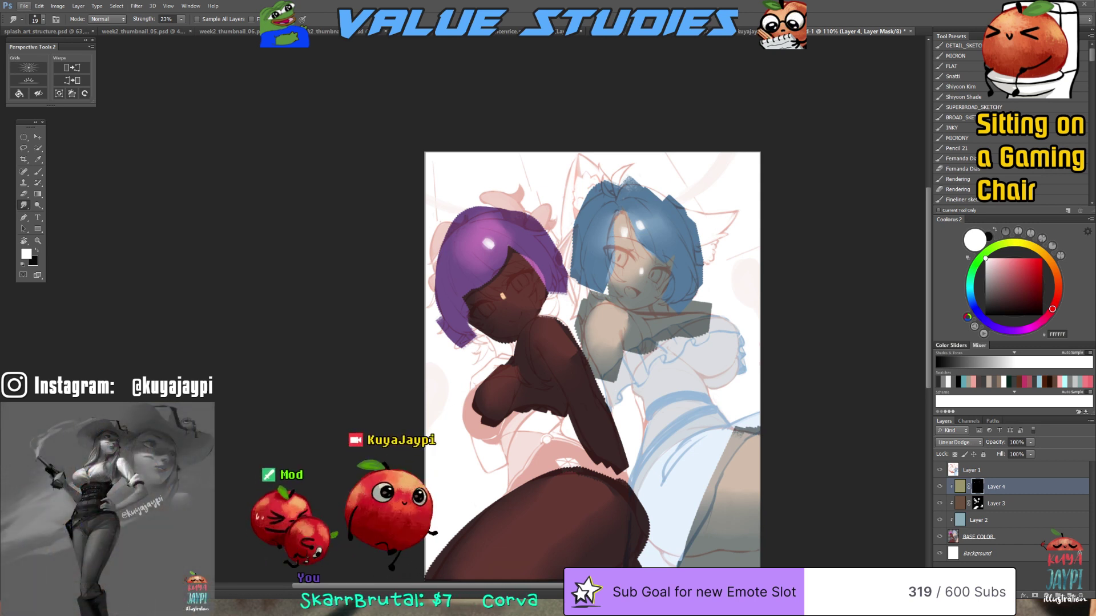
{"action": "left_click", "coordinate": [24, 137]}
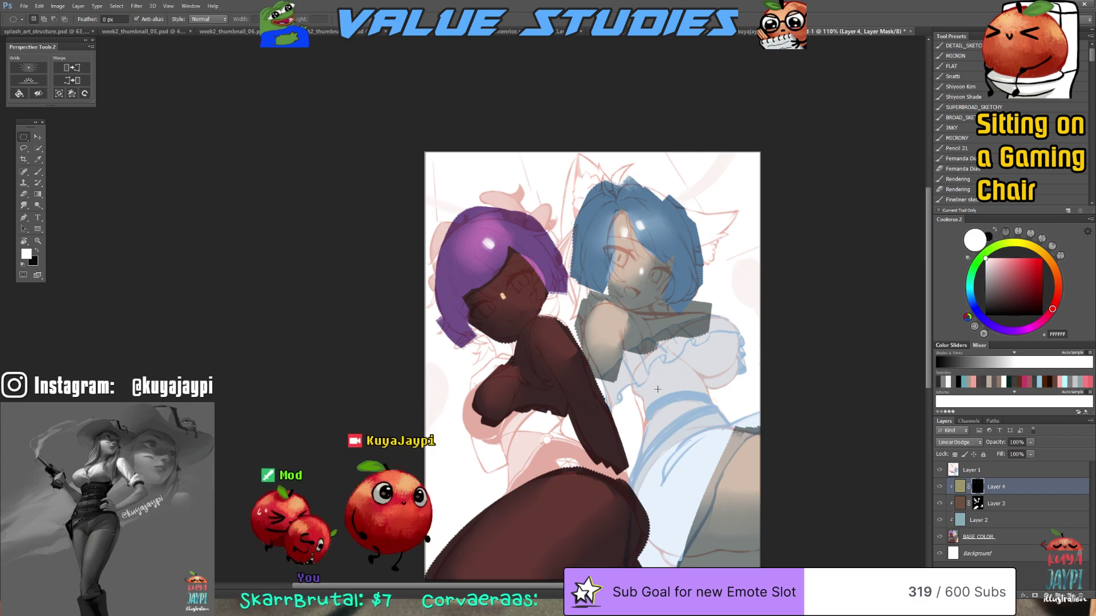
{"action": "left_click_drag", "start_coordinate": [658, 389], "coordinate": [726, 513]}
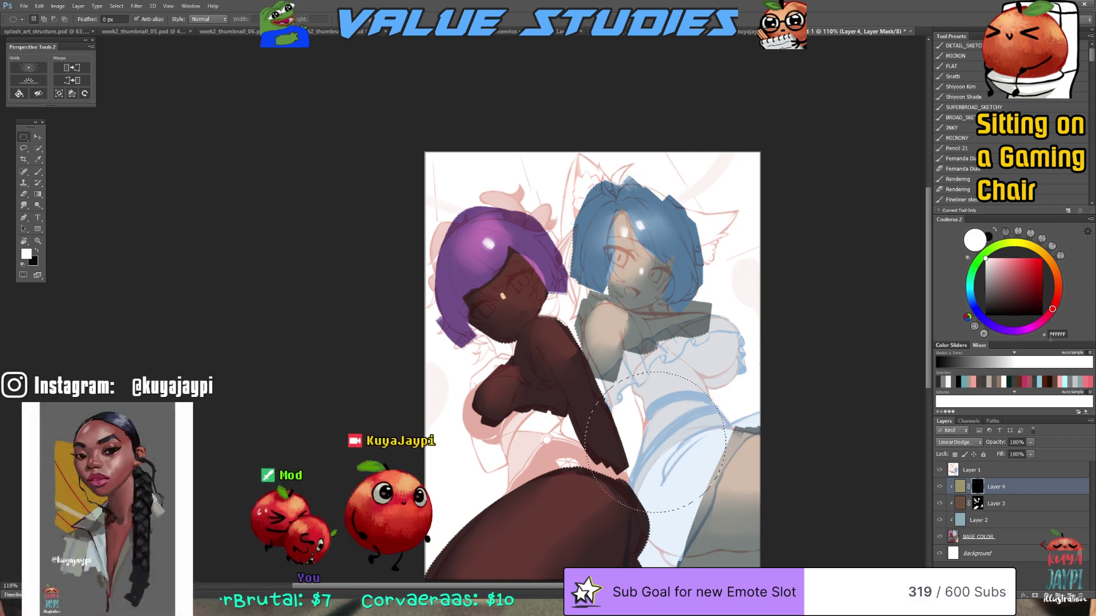
{"action": "type", "text": "ff0000"}
{"action": "key", "text": "Return"}
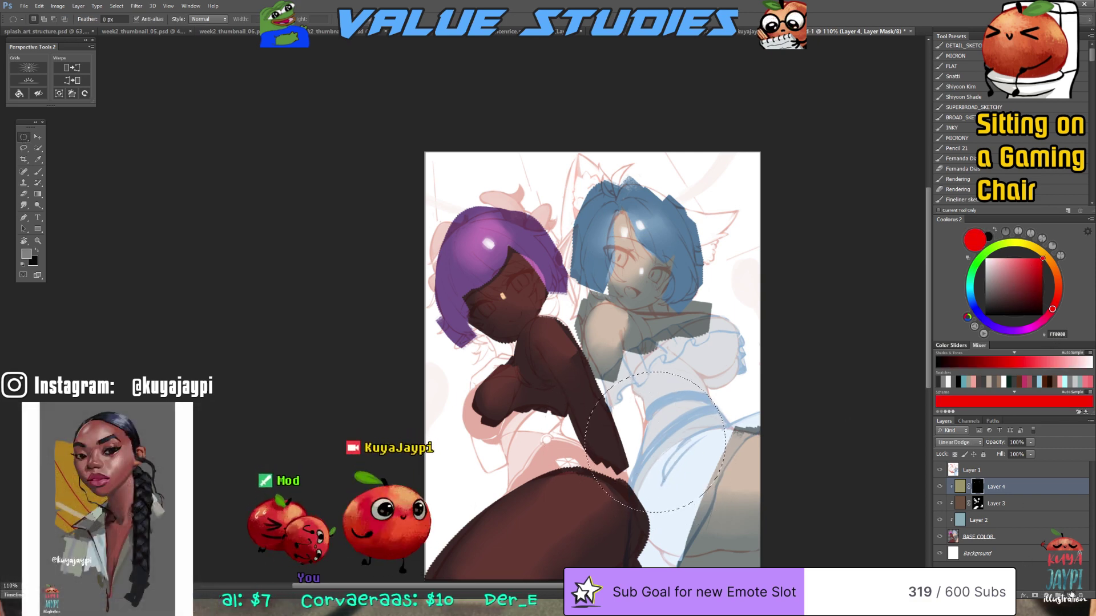
{"action": "left_click", "coordinate": [1070, 595]}
{"action": "key", "text": "alt+BackSpace"}
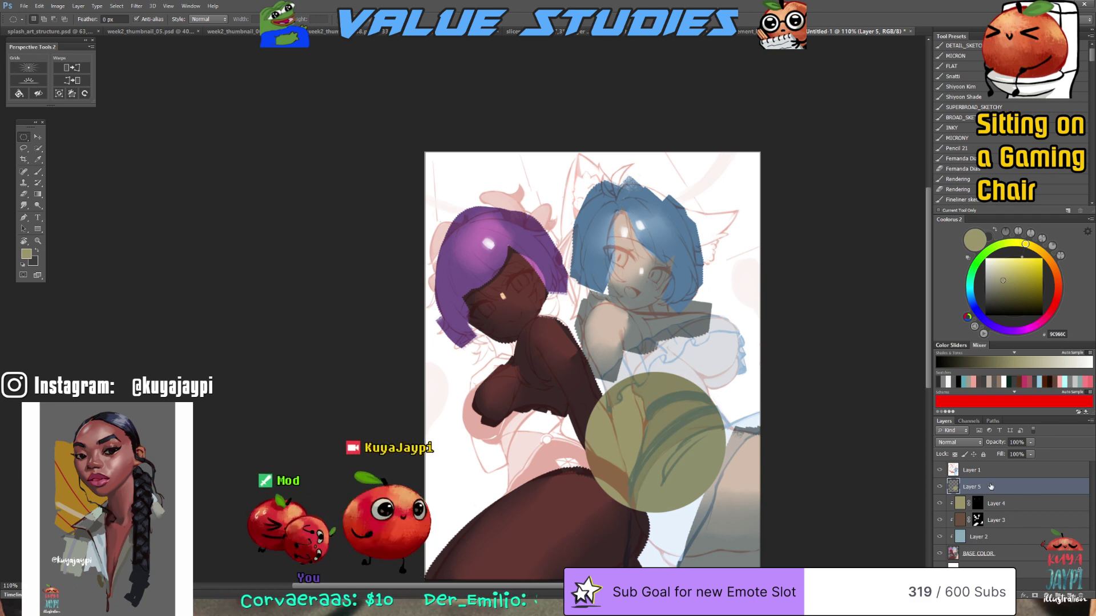
Move the olive circle's layer above the sketch layer and refill the circle with saturated red-orange
{"action": "left_click_drag", "start_coordinate": [991, 486], "coordinate": [991, 469]}
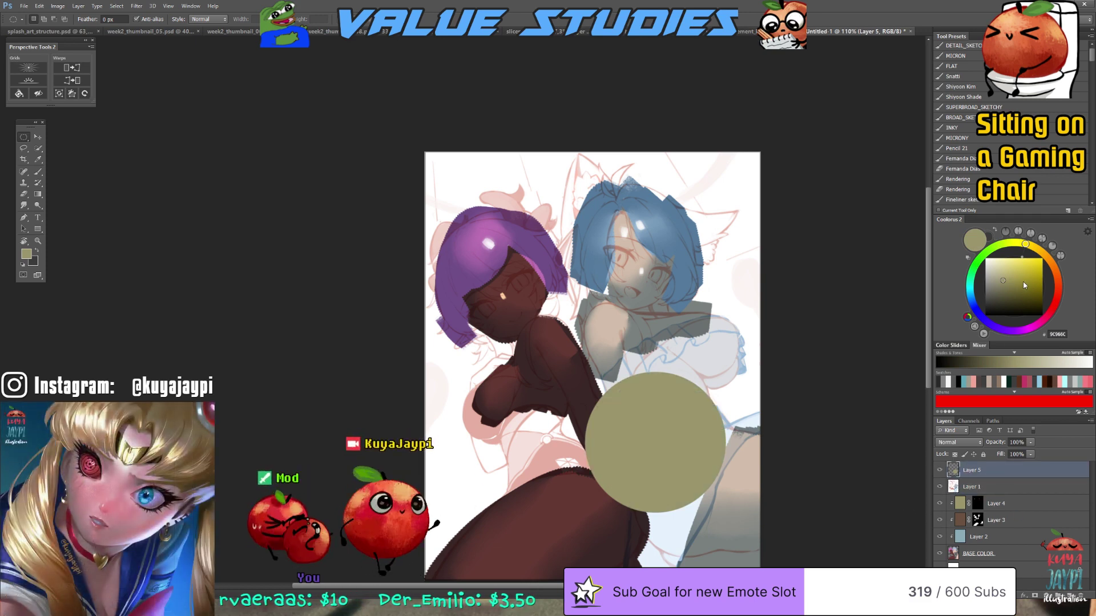
{"action": "left_click", "coordinate": [1057, 270]}
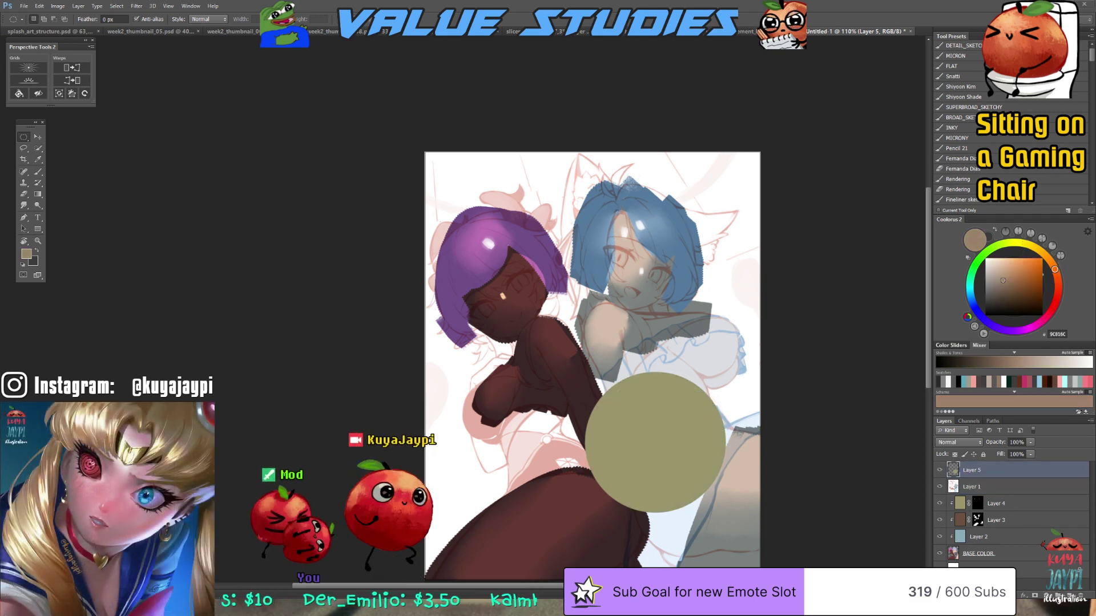
{"action": "left_click", "coordinate": [1057, 283]}
{"action": "left_click", "coordinate": [1042, 268]}
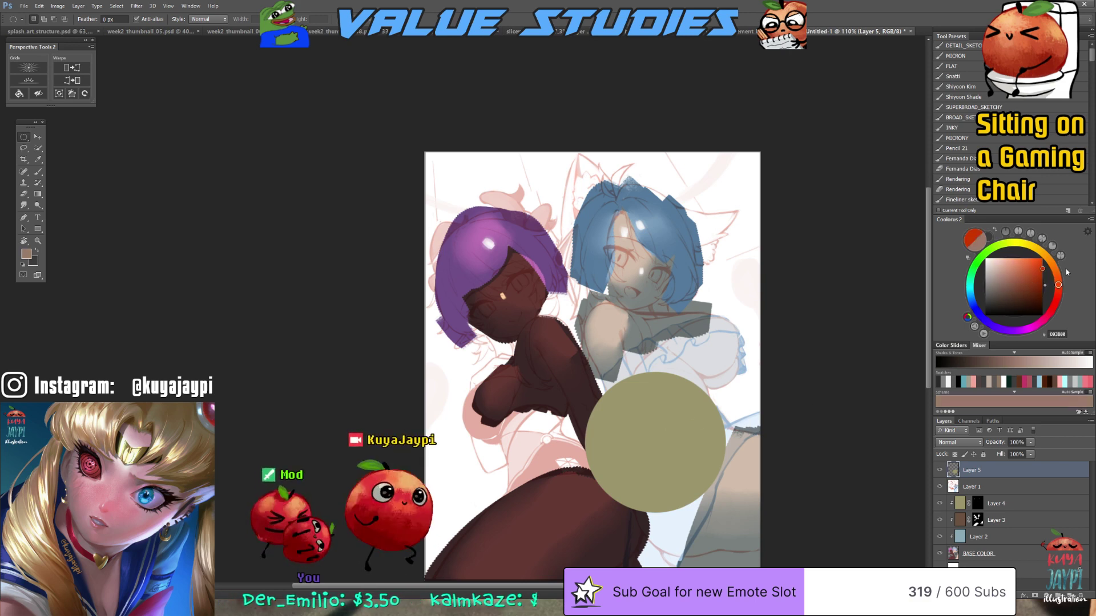
{"action": "left_click_drag", "start_coordinate": [853, 439], "coordinate": [861, 437]}
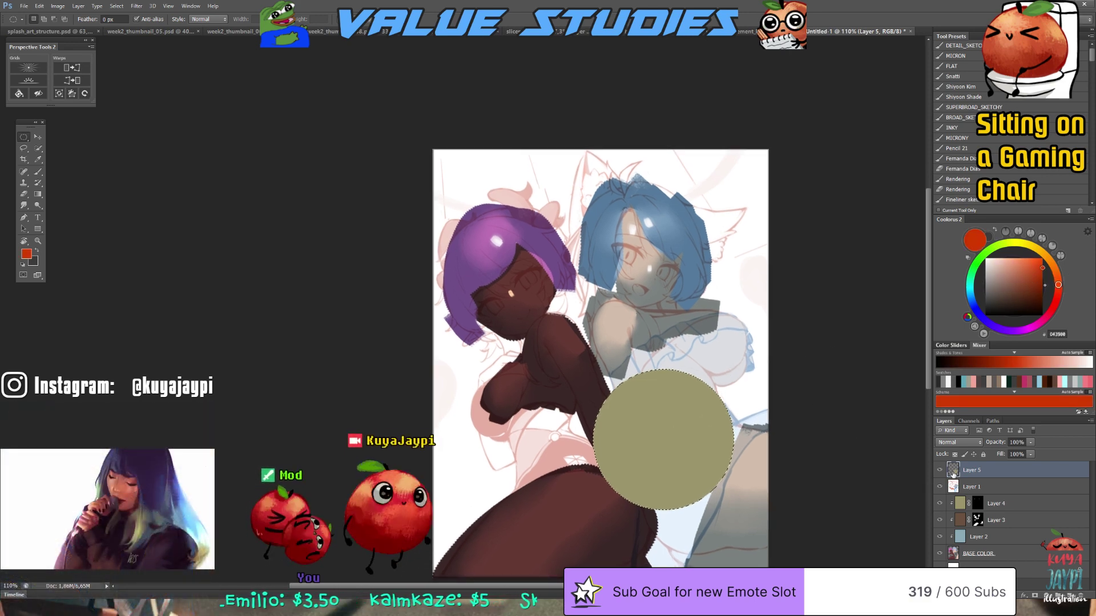
{"action": "key", "text": "alt+shift+BackSpace"}
Fill a small rectangle inside the red circle with bright green on a new layer and duplicate it lower in the circle
{"action": "left_click", "coordinate": [1065, 593]}
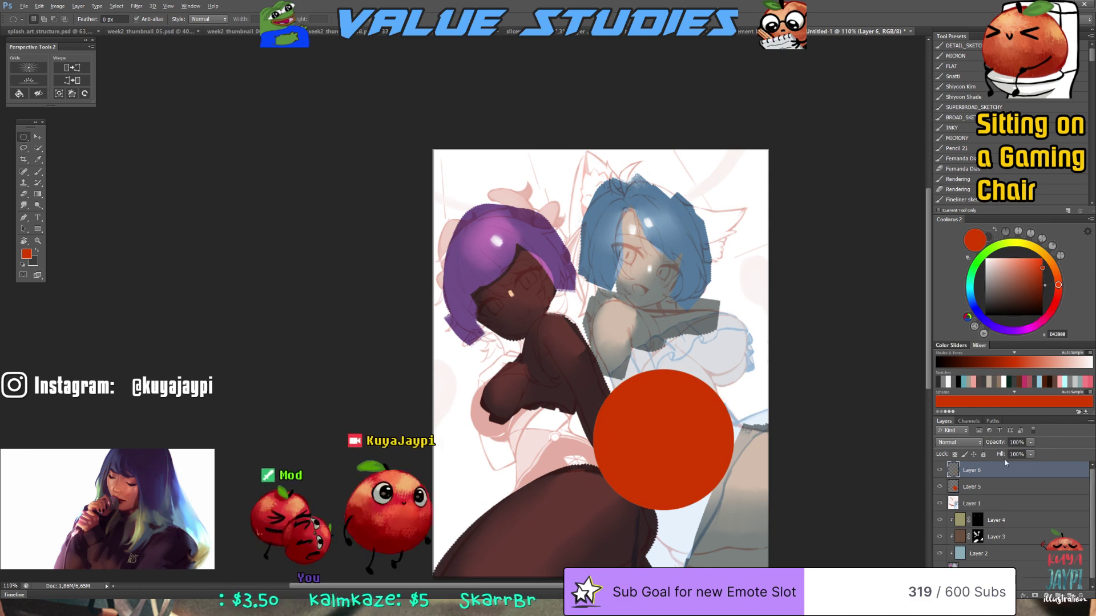
{"action": "left_click", "coordinate": [985, 259]}
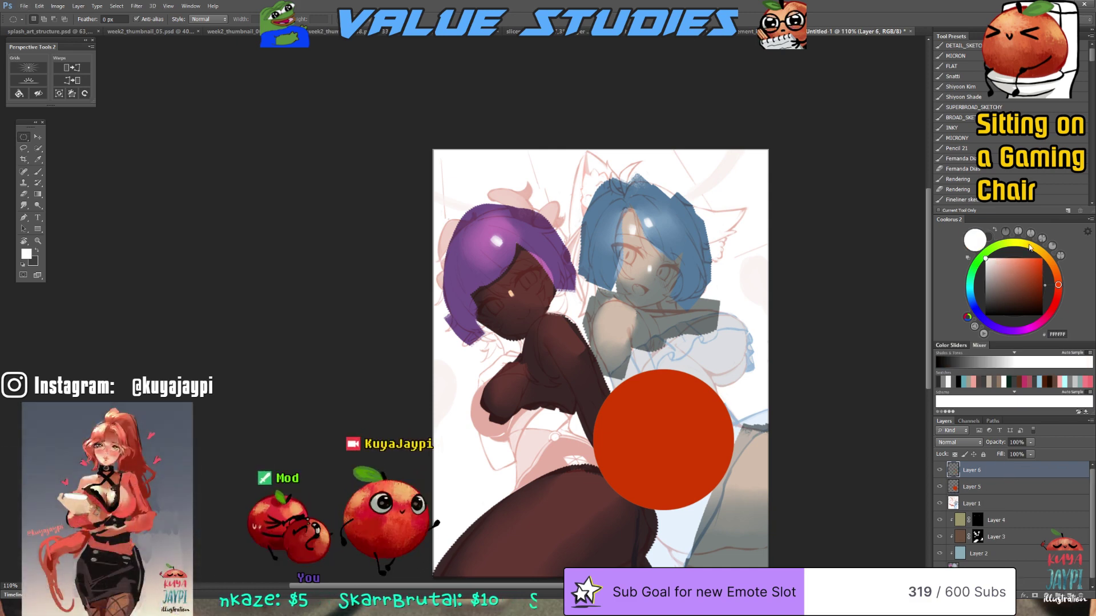
{"action": "mouse_move", "coordinate": [1030, 247]}
{"action": "left_mouse_down"}
{"action": "mouse_move", "coordinate": [996, 245]}
{"action": "mouse_move", "coordinate": [980, 258]}
{"action": "mouse_move", "coordinate": [1042, 259]}
{"action": "left_mouse_up"}
{"action": "left_click", "coordinate": [1019, 264]}
{"action": "scroll", "coordinate": [686, 387], "scroll_direction": "down", "scroll_amount": 1}
{"action": "key", "text": "shift+m"}
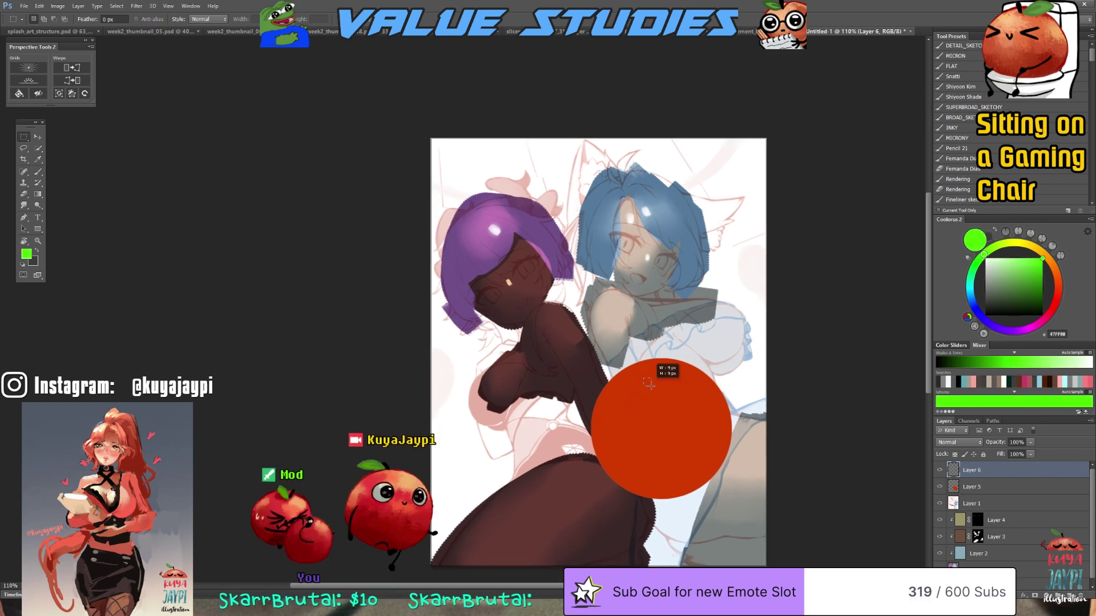
{"action": "mouse_move", "coordinate": [644, 378]}
{"action": "left_mouse_down"}
{"action": "mouse_move", "coordinate": [682, 410]}
{"action": "mouse_move", "coordinate": [687, 447]}
{"action": "left_mouse_up"}
{"action": "key", "text": "alt+BackSpace"}
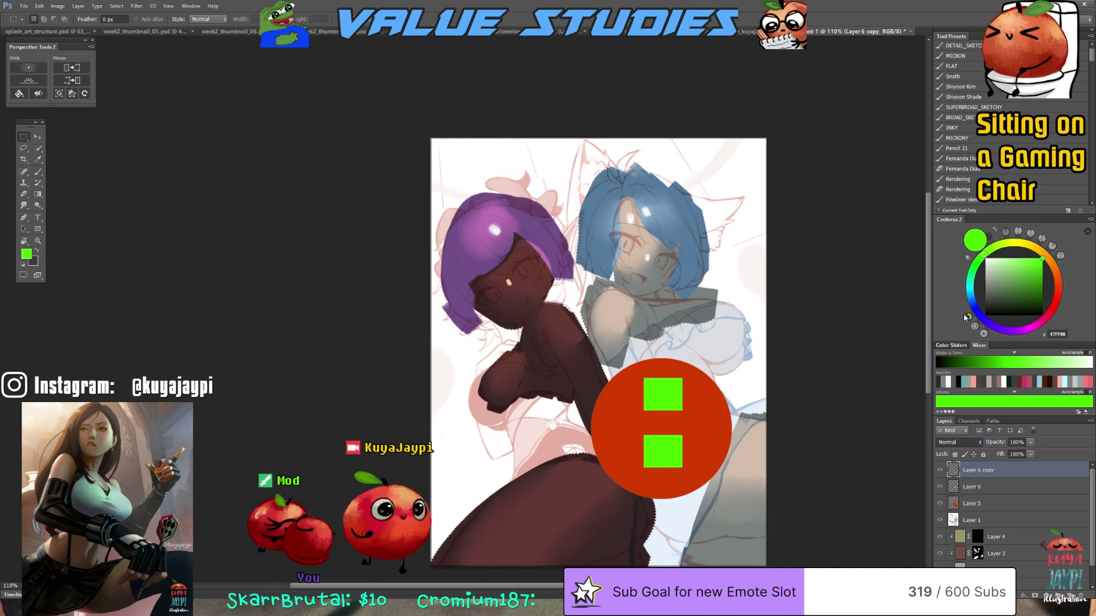
Set the lower green rectangle's layer to Linear Dodge
{"action": "key", "text": "shift+alt+a"}
{"action": "scroll", "coordinate": [721, 459], "scroll_direction": "up", "scroll_amount": 3}
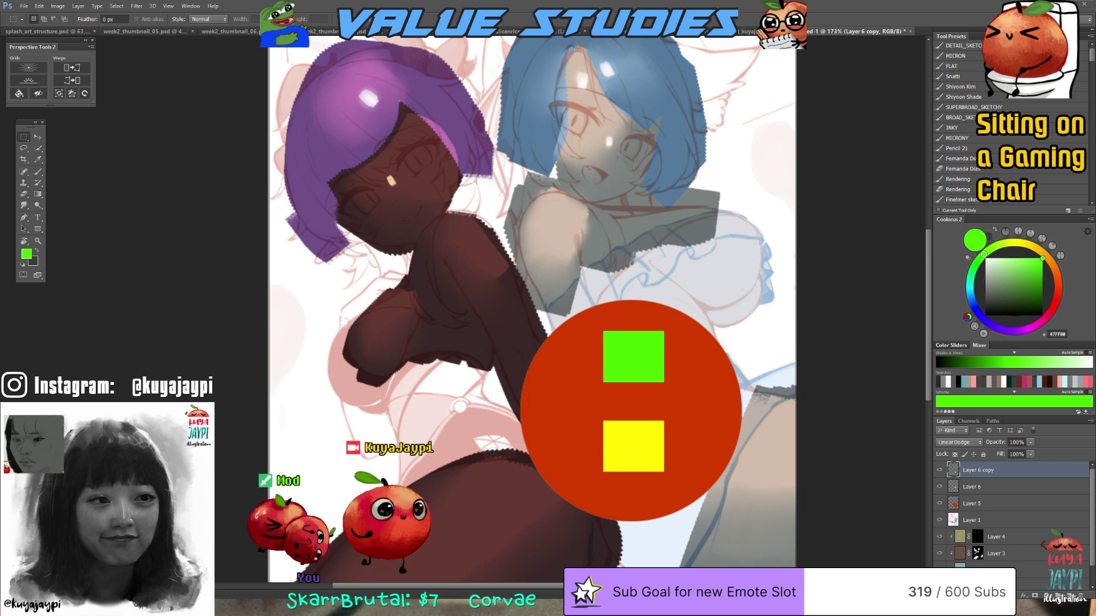
{"action": "left_click", "coordinate": [1022, 503], "text": "shift"}
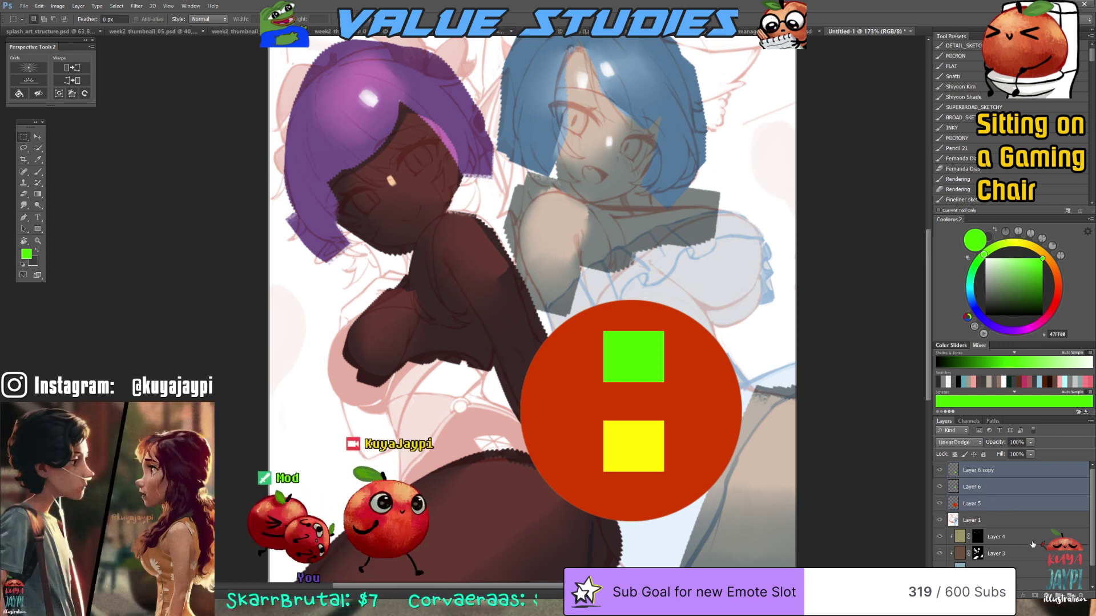
Set both rectangle layers to Color Dodge and lower the duplicate rectangle's opacity to 50%
{"action": "left_click", "coordinate": [1016, 487]}
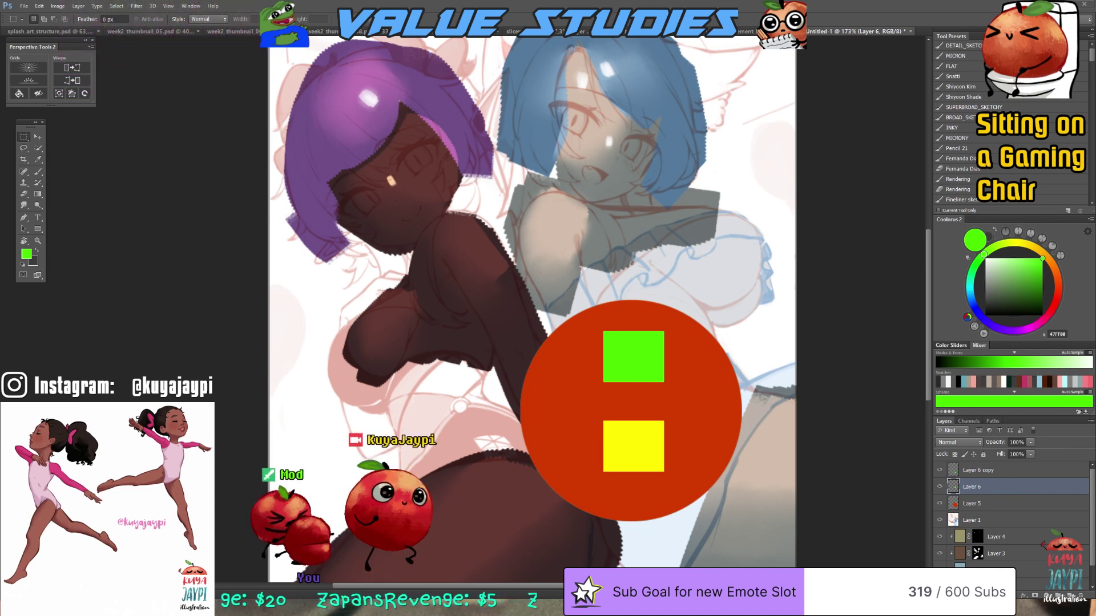
{"action": "left_click", "coordinate": [989, 471], "text": "shift"}
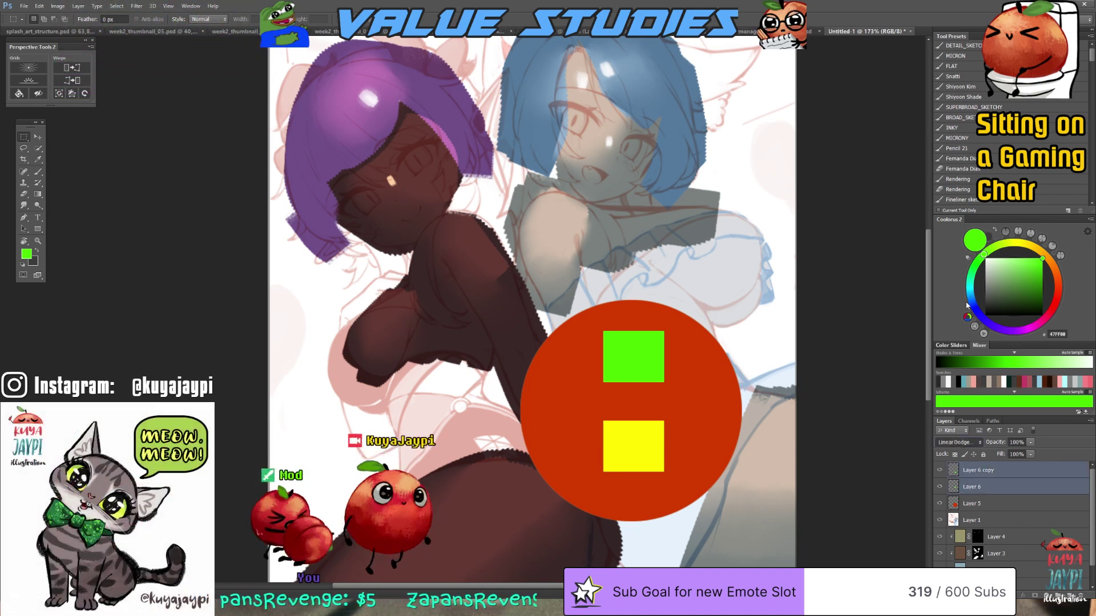
{"action": "key", "text": "shift+minus"}
{"action": "left_click", "coordinate": [1015, 472]}
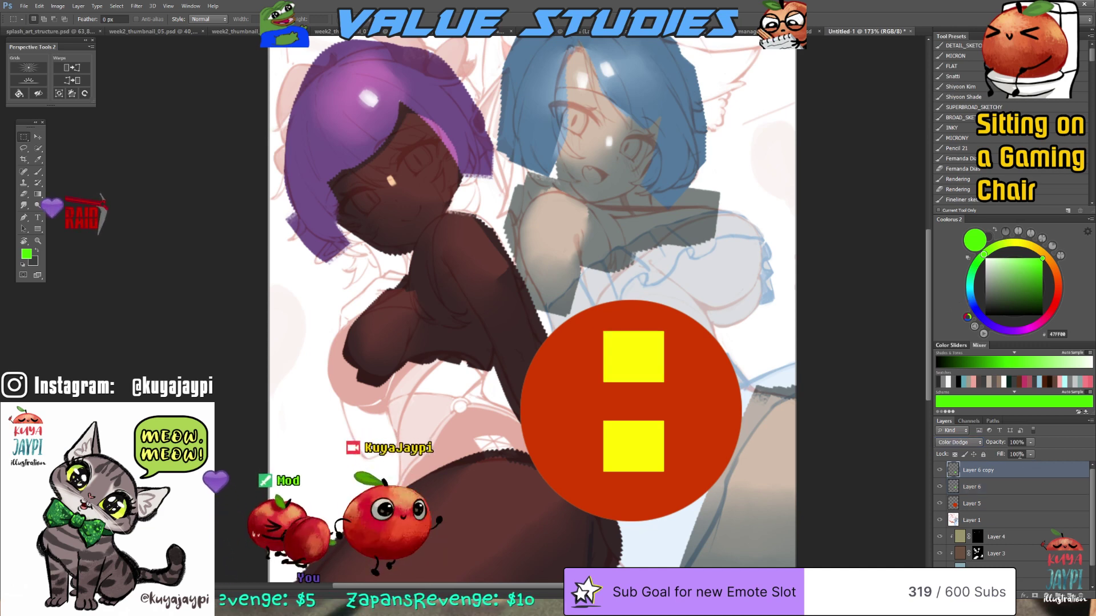
{"action": "left_click", "coordinate": [1017, 442]}
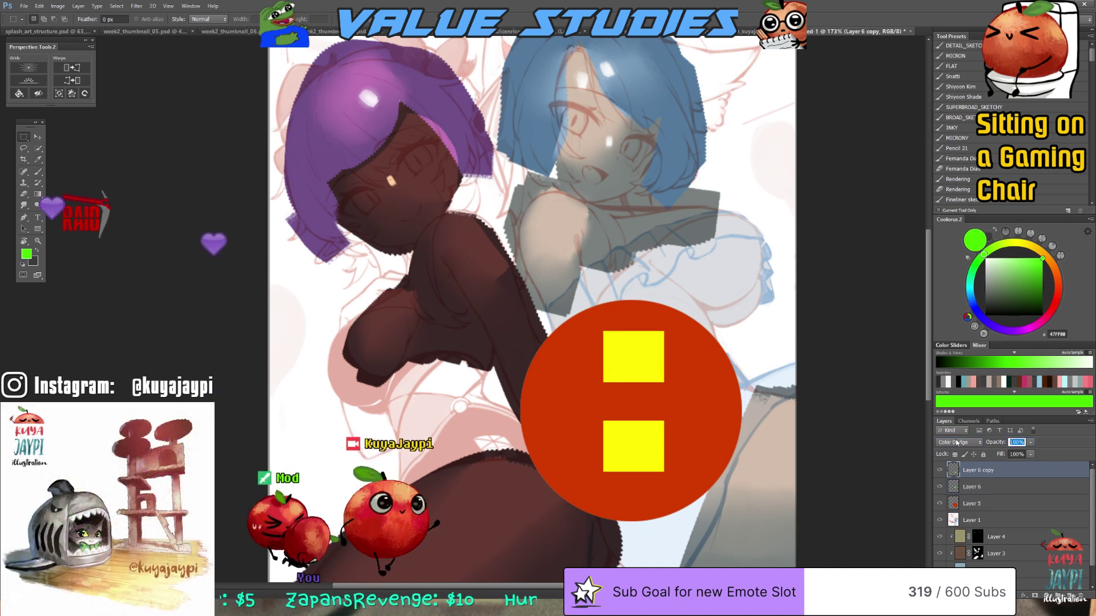
{"action": "type", "text": "50"}
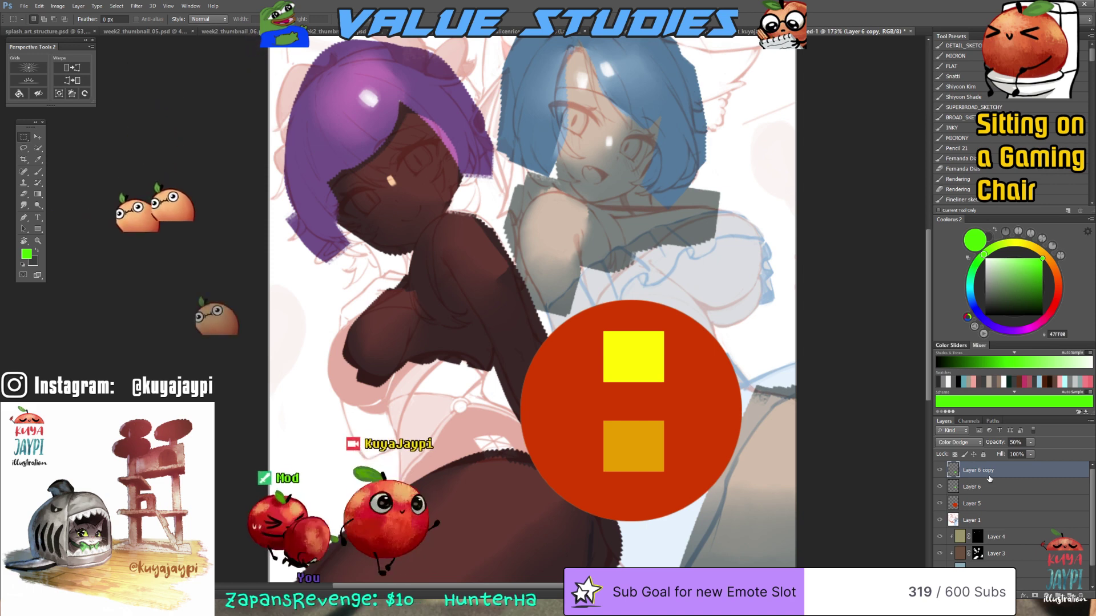
Move the original rectangle's layer above its duplicate and set its fill to 50%
{"action": "left_click_drag", "start_coordinate": [989, 487], "coordinate": [990, 473]}
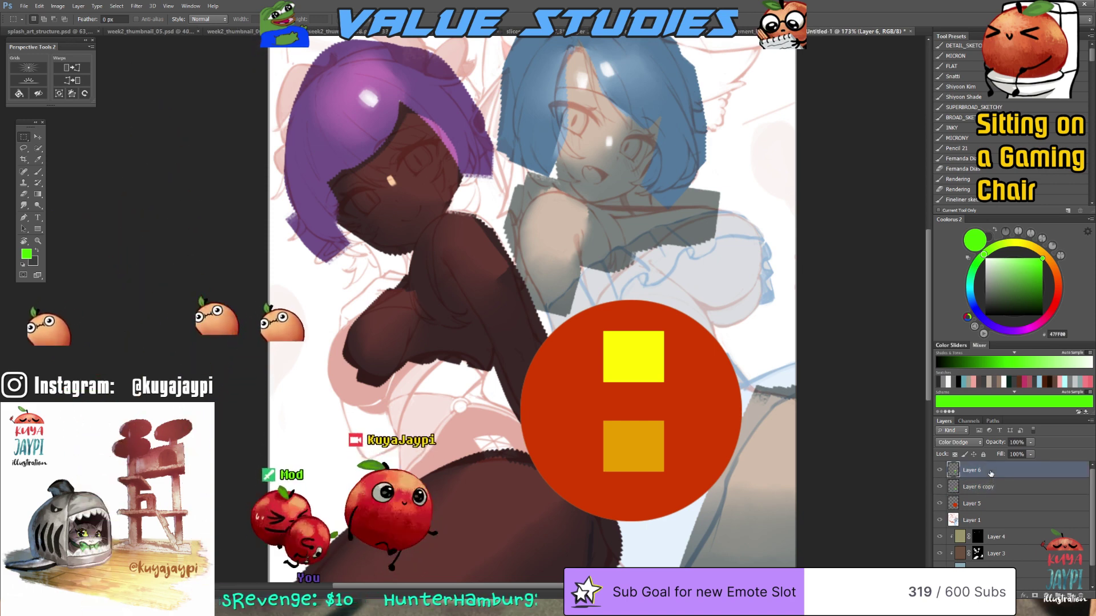
{"action": "left_click", "coordinate": [1016, 454]}
{"action": "type", "text": "50"}
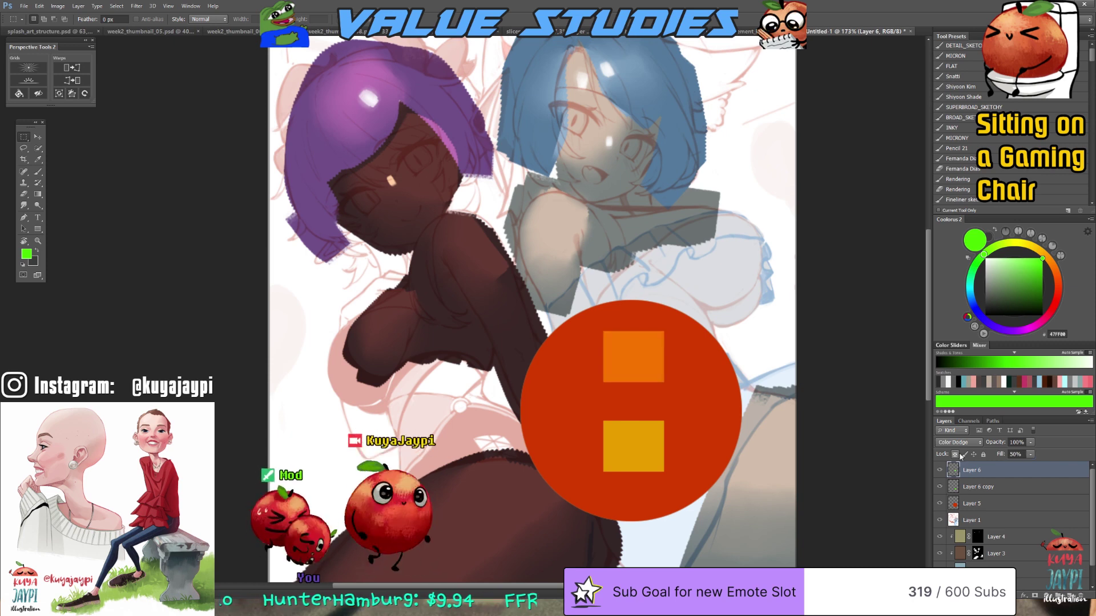
Compare the Color Dodge rectangle at 50% fill with the one at 50% opacity inside the red circle
{"action": "scroll", "coordinate": [685, 439], "scroll_direction": "up", "scroll_amount": 3}
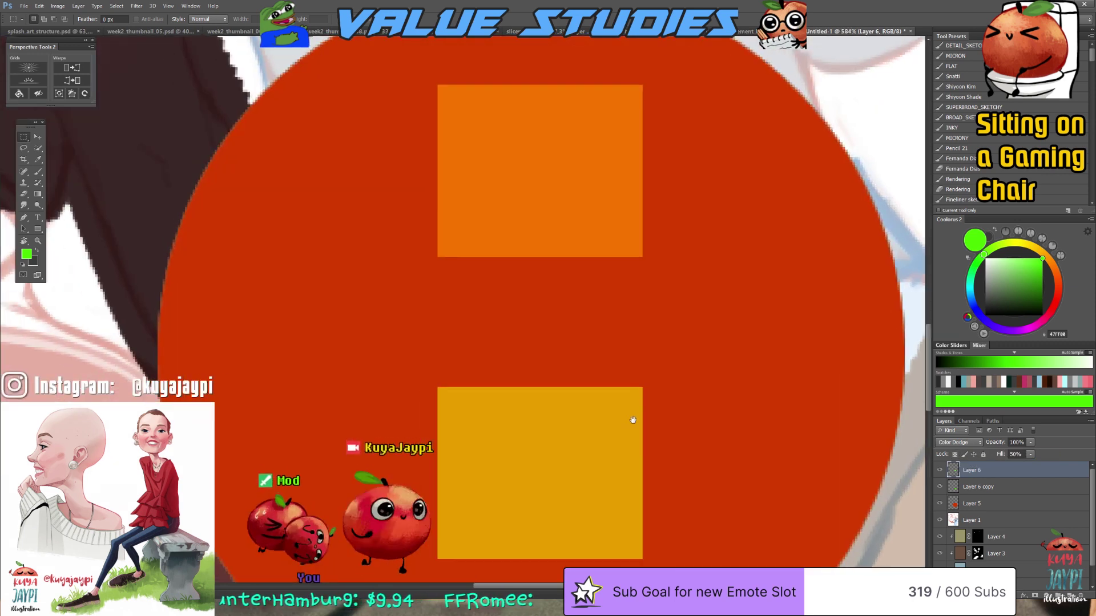
{"action": "left_click_drag", "start_coordinate": [633, 420], "coordinate": [664, 411]}
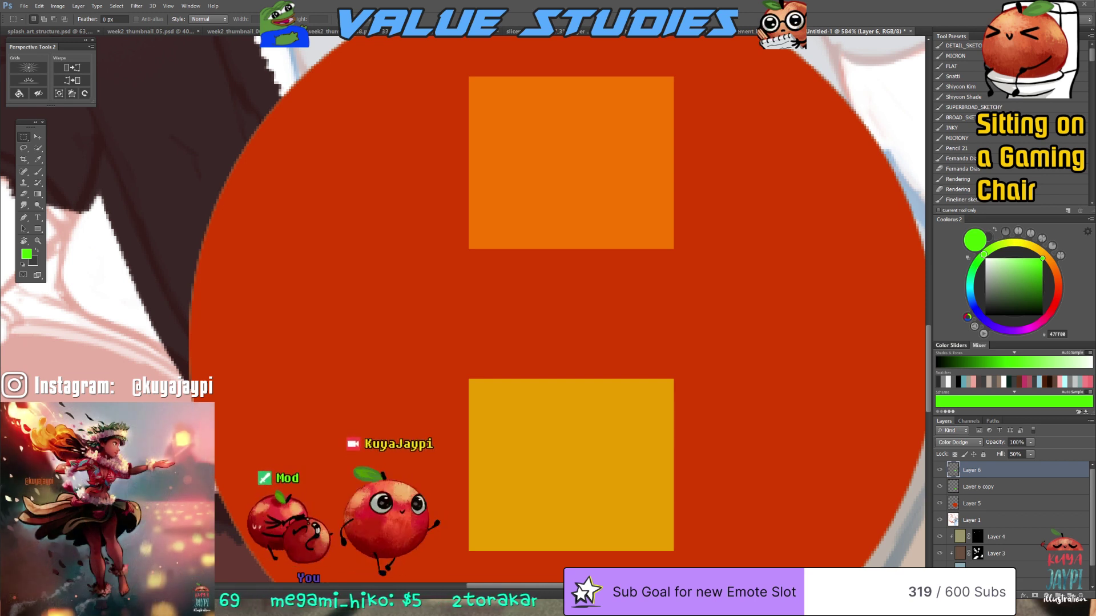
{"action": "scroll", "coordinate": [571, 308], "scroll_direction": "down", "scroll_amount": 1}
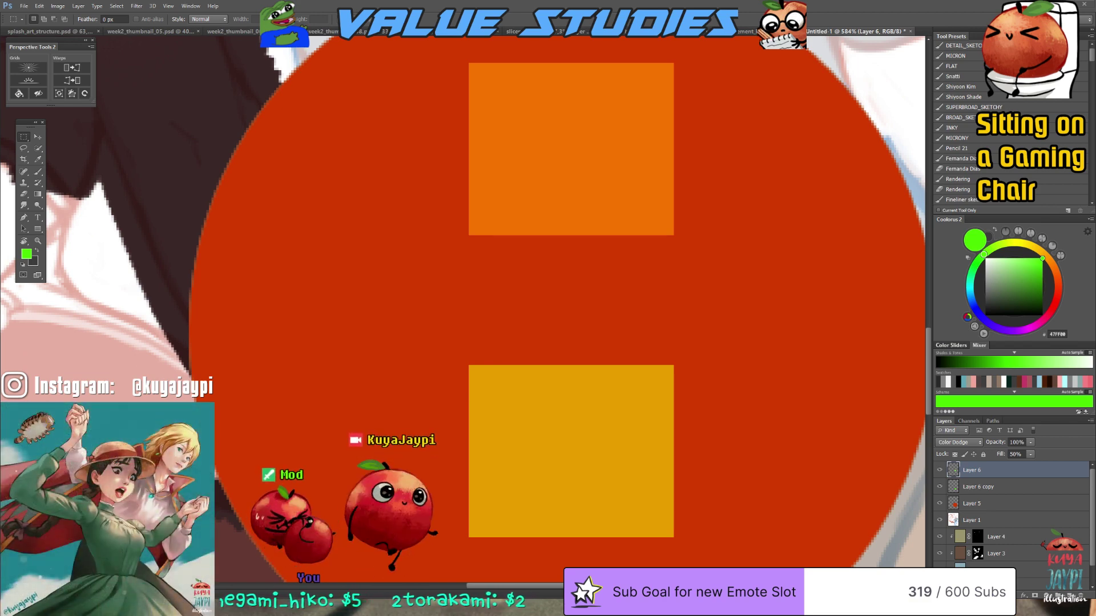
{"action": "key", "text": "alt+bracketleft"}
{"action": "key", "text": "alt+bracketright"}
{"action": "key", "text": "alt+bracketleft"}
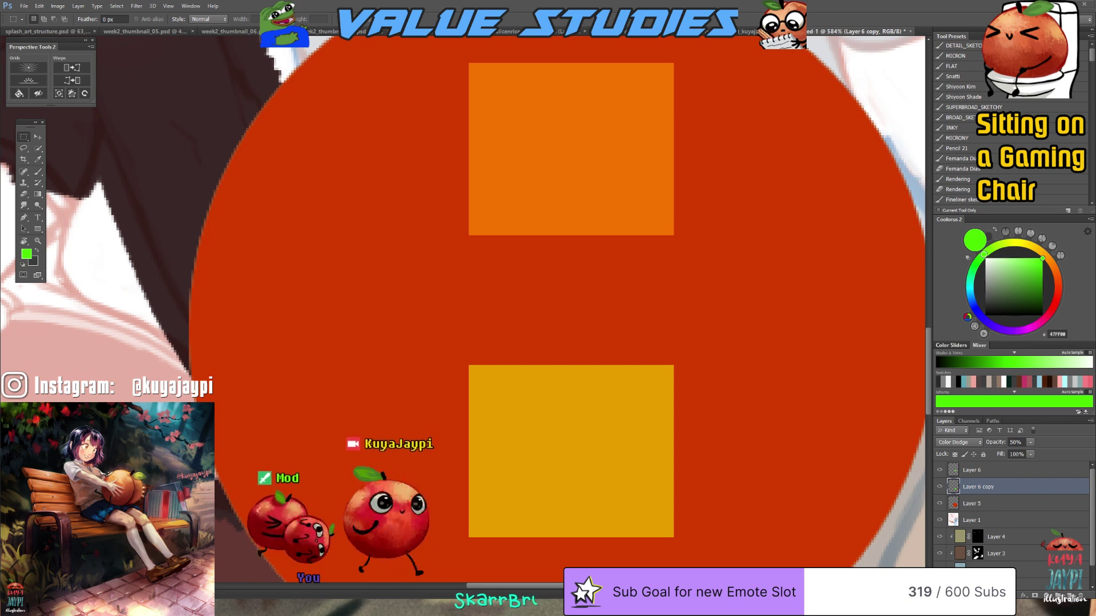
Delete the red circle layer together with both rectangle test layers
{"action": "left_click", "coordinate": [982, 504], "text": "shift"}
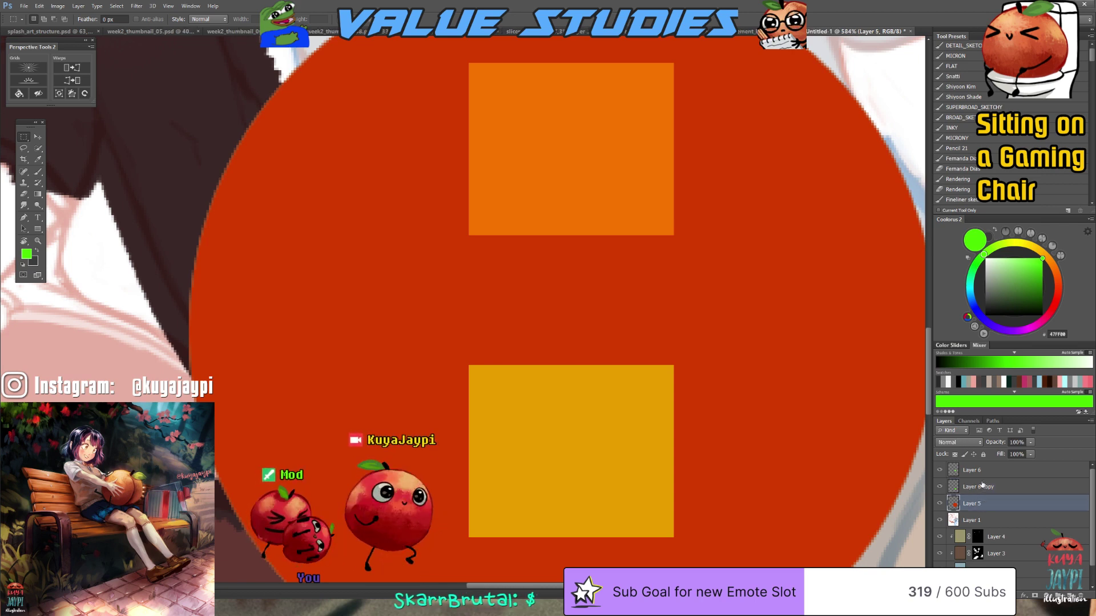
{"action": "left_click", "coordinate": [981, 470], "text": "shift"}
{"action": "key", "text": "Delete"}
{"action": "scroll", "coordinate": [653, 371], "scroll_direction": "down", "scroll_amount": 5}
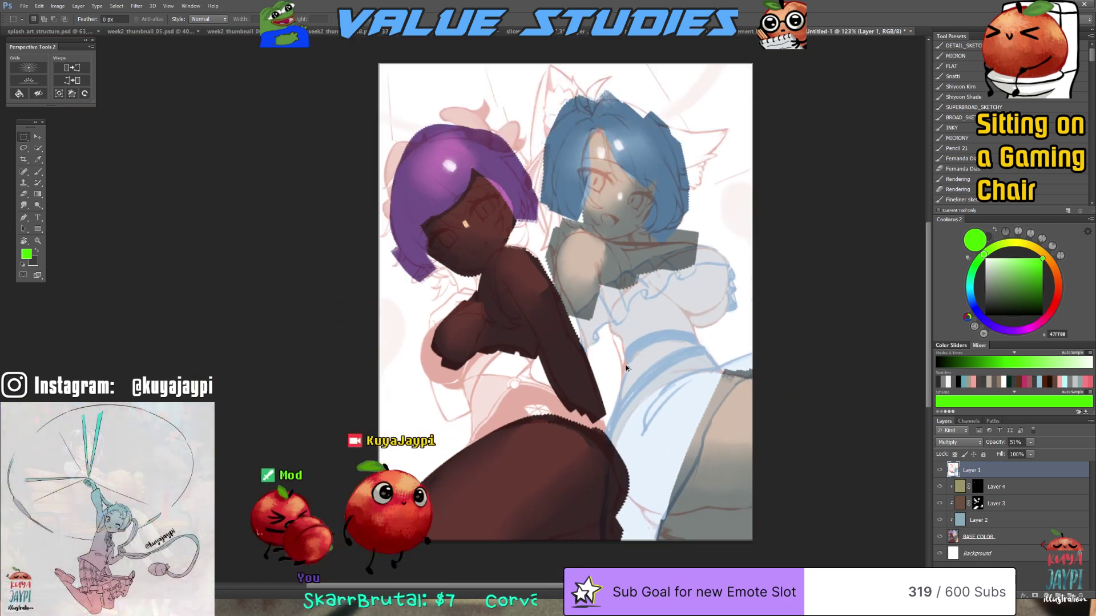
{"action": "left_click_drag", "start_coordinate": [626, 368], "coordinate": [623, 388]}
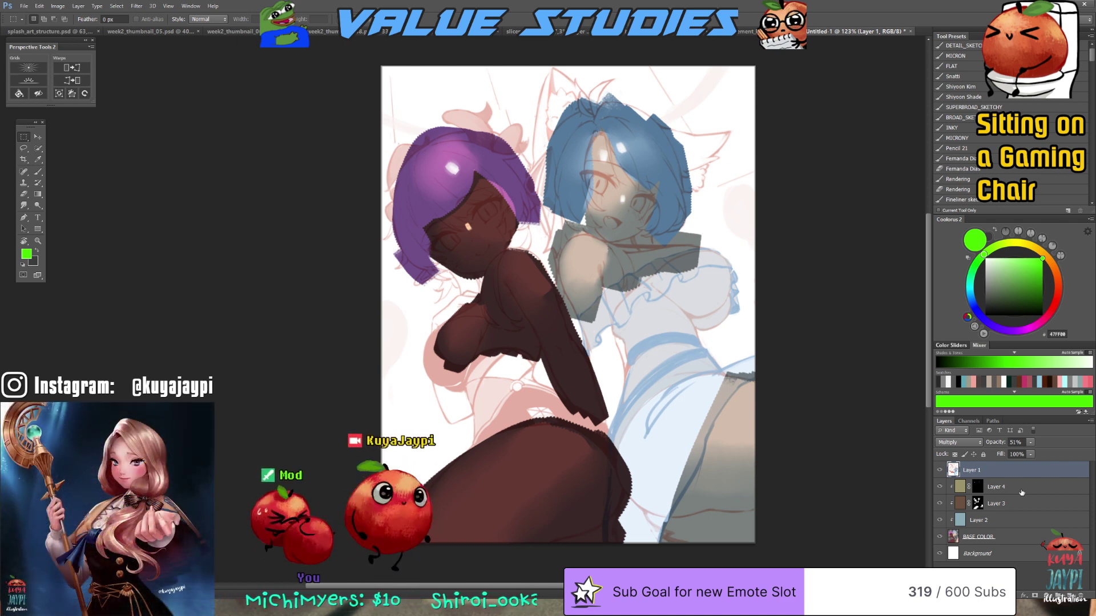
Try shifting the brown fill of the masked Color Dodge layer to green
{"action": "left_click", "coordinate": [993, 487]}
{"action": "left_click", "coordinate": [989, 503]}
{"action": "key", "text": "i"}
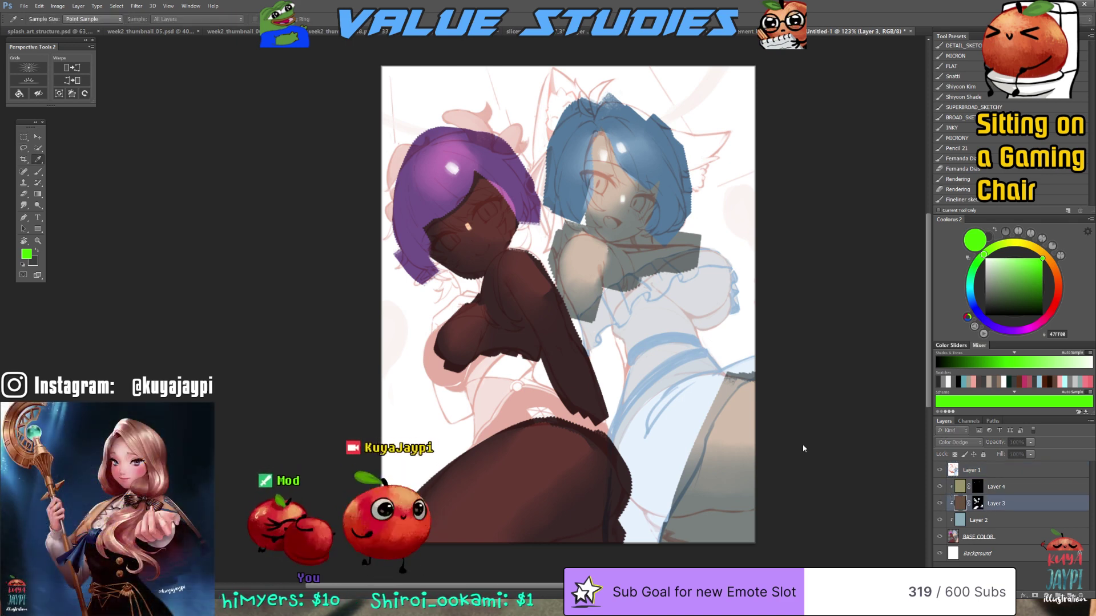
{"action": "key", "text": "shift+alt+BackSpace"}
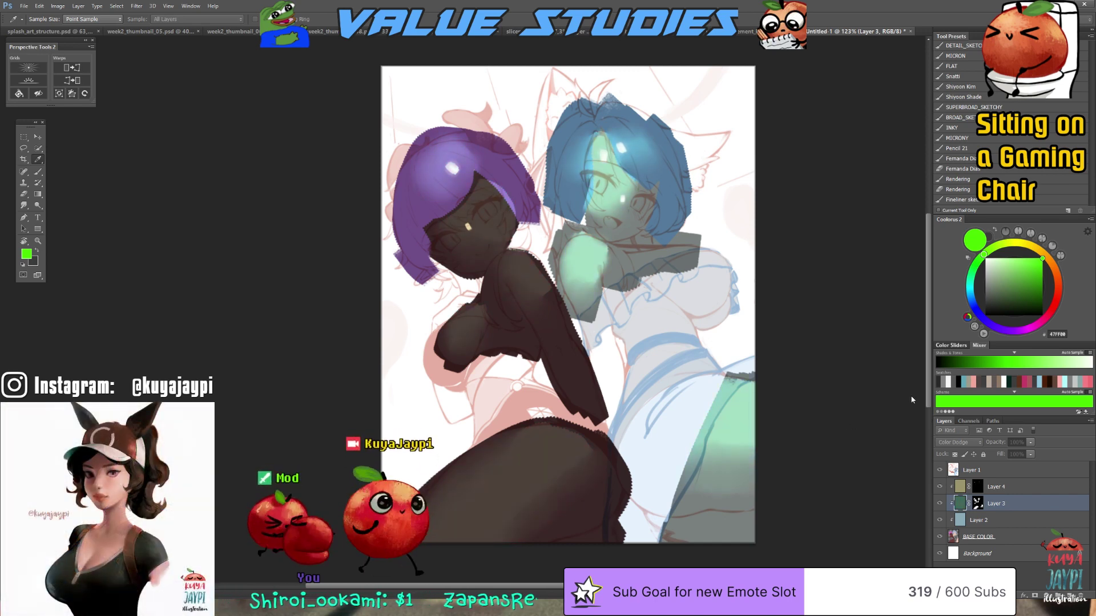
{"action": "key", "text": "ctrl+z"}
Try shifting the clipped Multiply layer's light blue fill through lighter and darker greens
{"action": "key", "text": "alt+["}
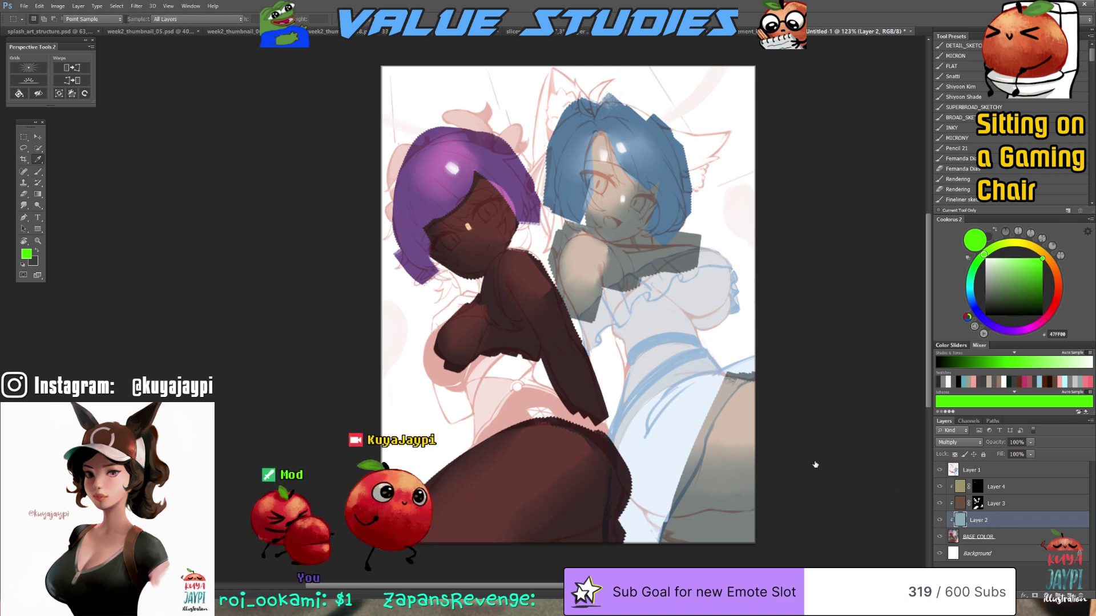
{"action": "key", "text": "shift+alt+BackSpace"}
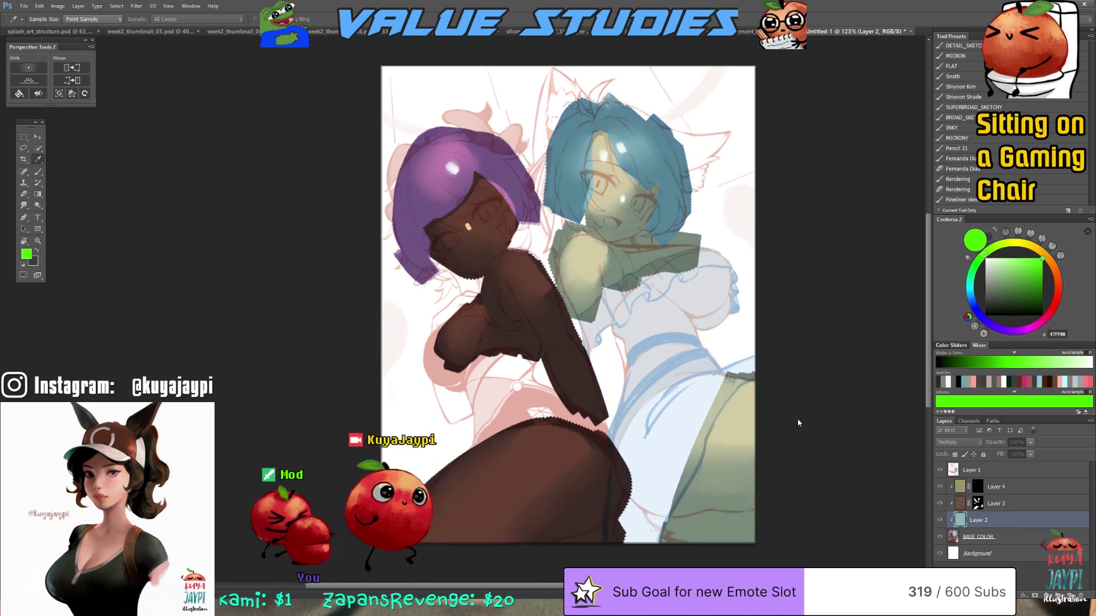
{"action": "key", "text": "shift+alt+BackSpace"}
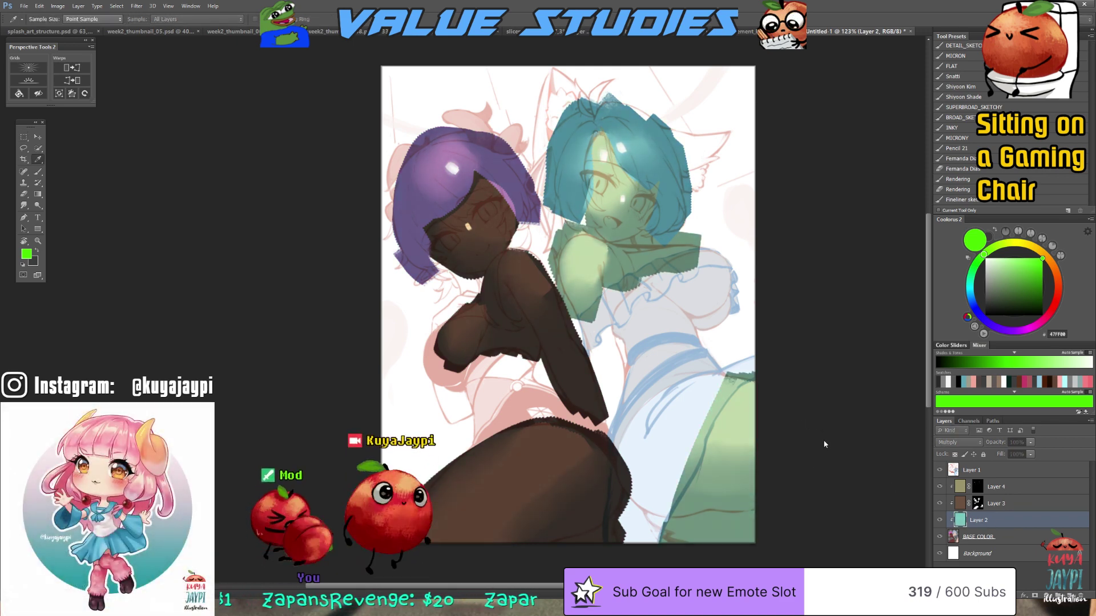
{"action": "key", "text": "ctrl+z"}
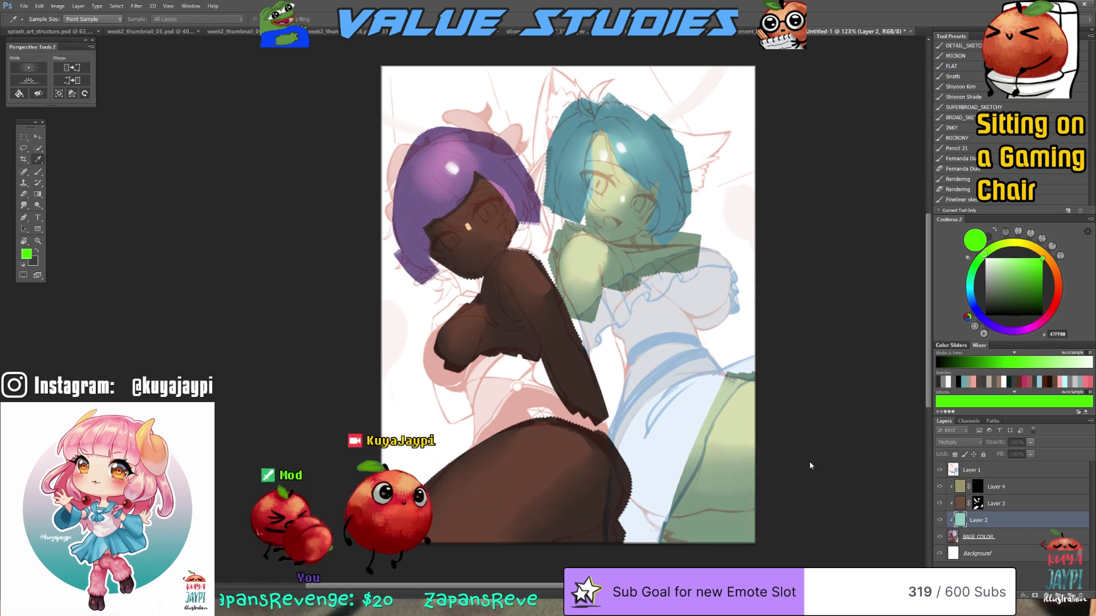
{"action": "key", "text": "shift+alt+BackSpace"}
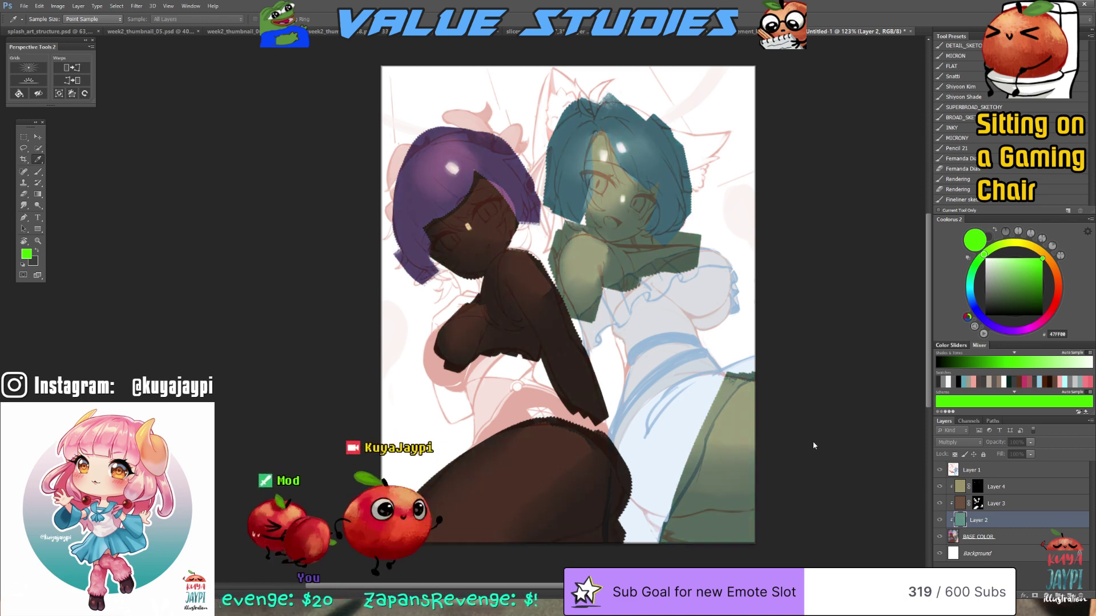
Try shifting the clipped Multiply layer's green fill through grey-green and red to a muted pink
{"action": "left_click_drag", "start_coordinate": [799, 462], "coordinate": [796, 458]}
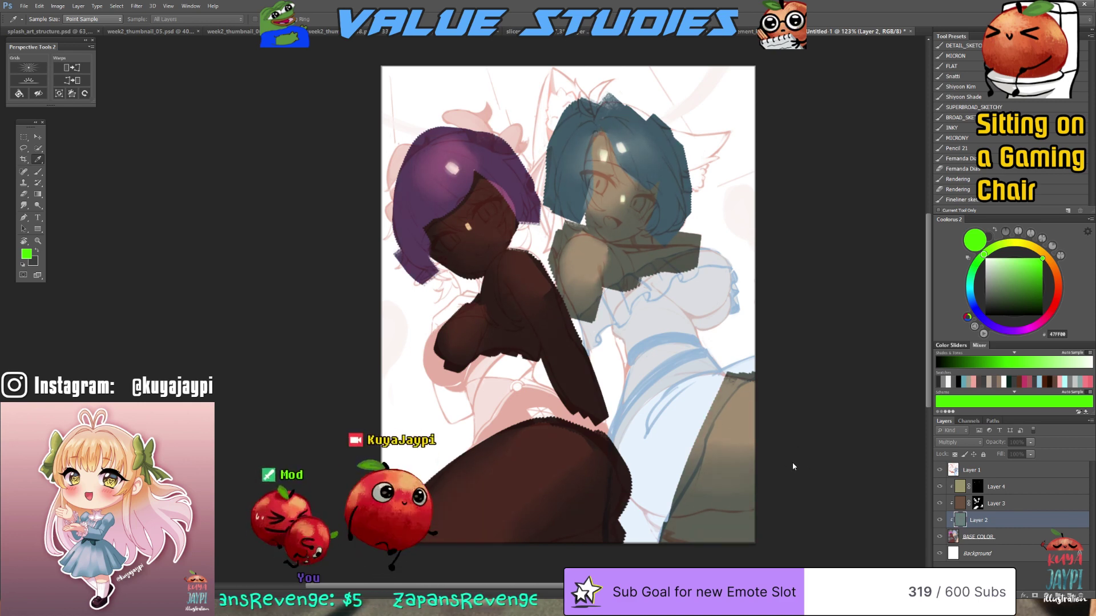
{"action": "mouse_move", "coordinate": [796, 463]}
{"action": "left_mouse_down"}
{"action": "mouse_move", "coordinate": [848, 424]}
{"action": "mouse_move", "coordinate": [799, 461]}
{"action": "left_mouse_up"}
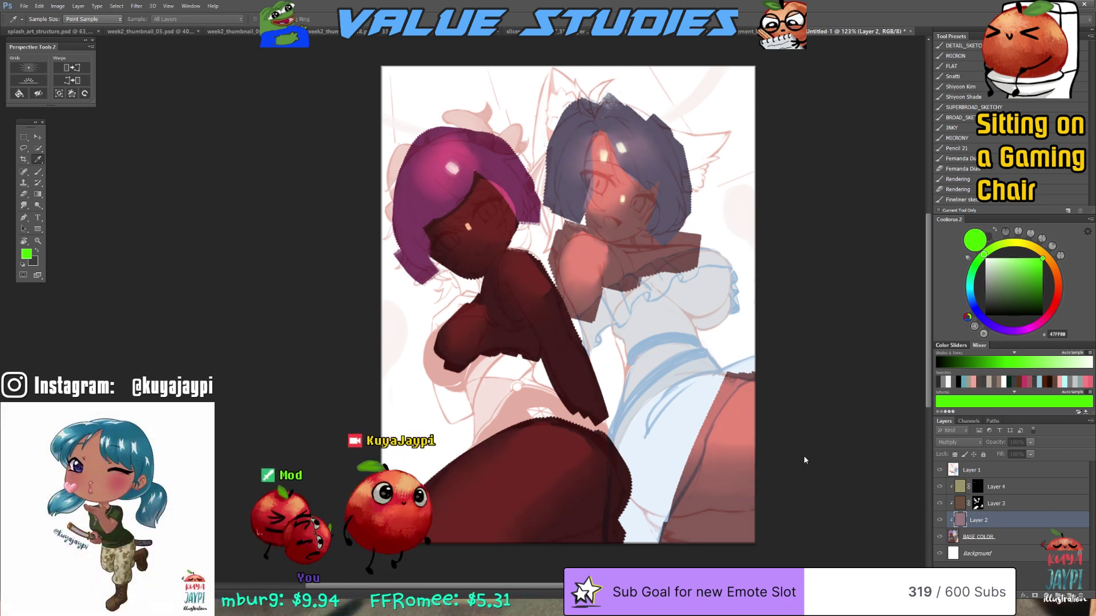
{"action": "left_click_drag", "start_coordinate": [806, 461], "coordinate": [811, 465]}
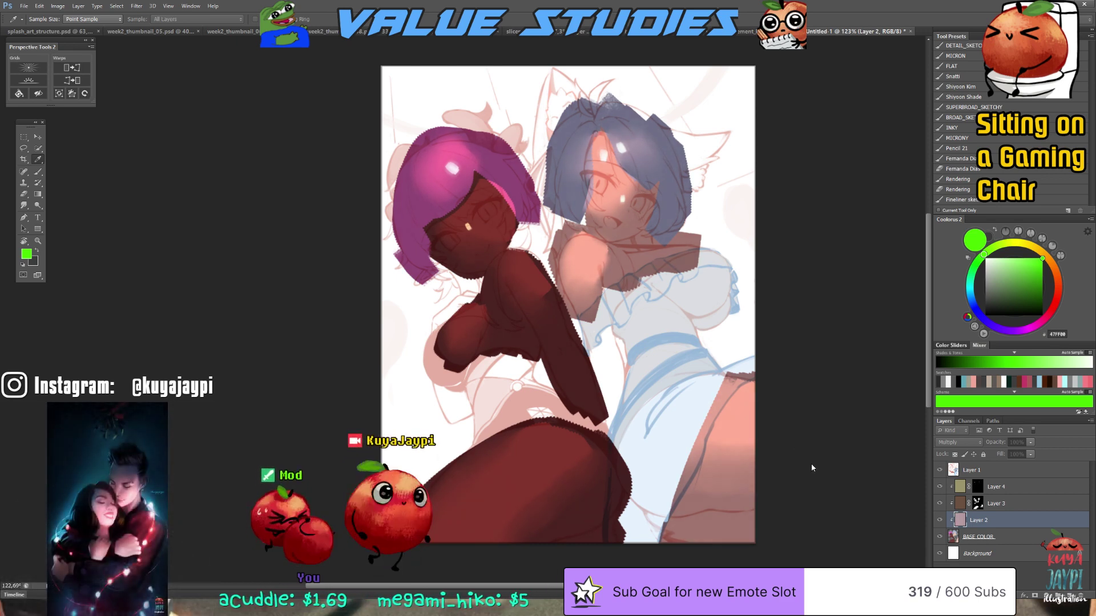
{"action": "key", "text": "ctrl+z"}
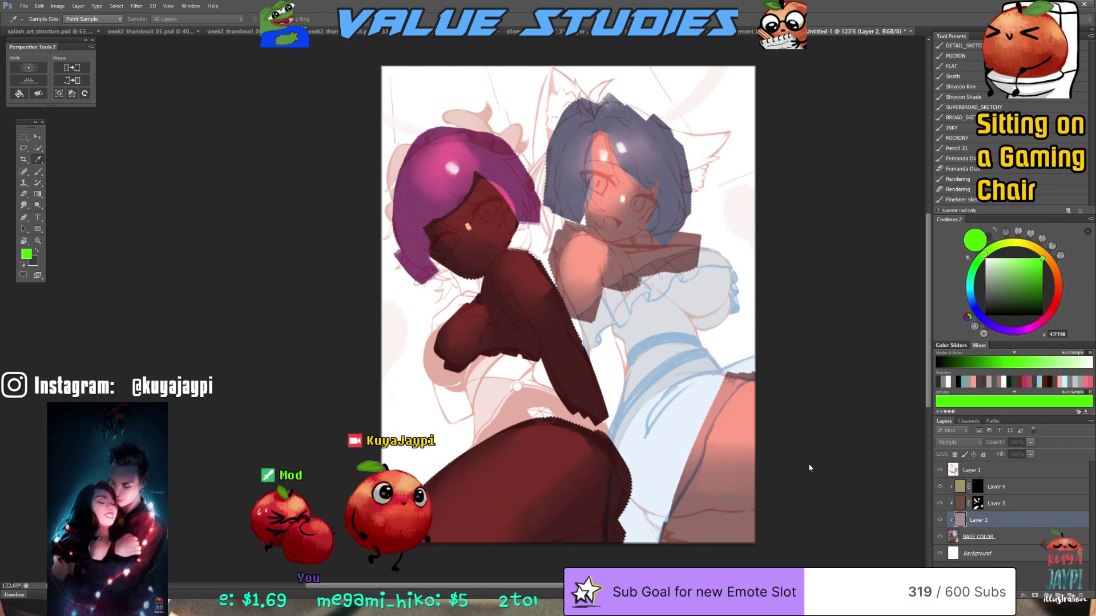
{"action": "key", "text": "m"}
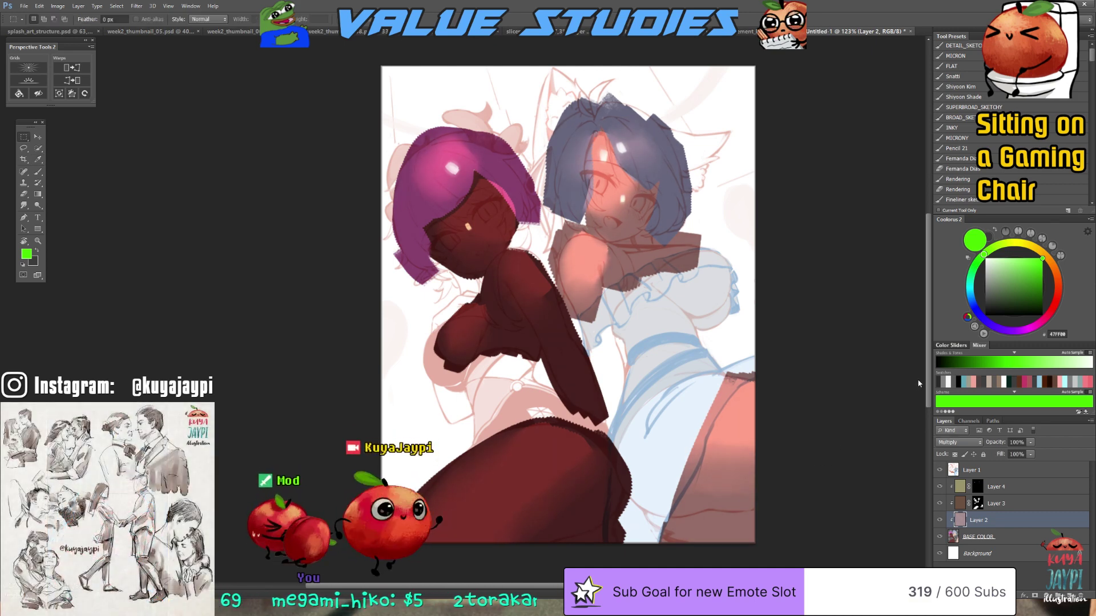
Change the fill of the masked Color Dodge layer, Layer 3, to a dark olive yellow
{"action": "left_click", "coordinate": [979, 503]}
{"action": "left_click", "coordinate": [963, 504]}
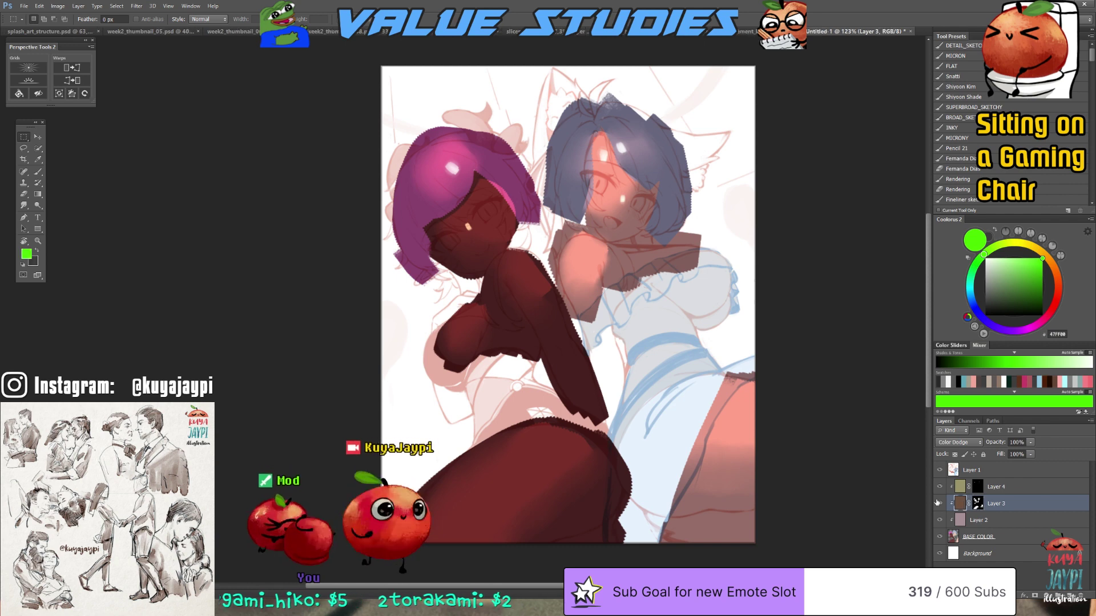
{"action": "key", "text": "i"}
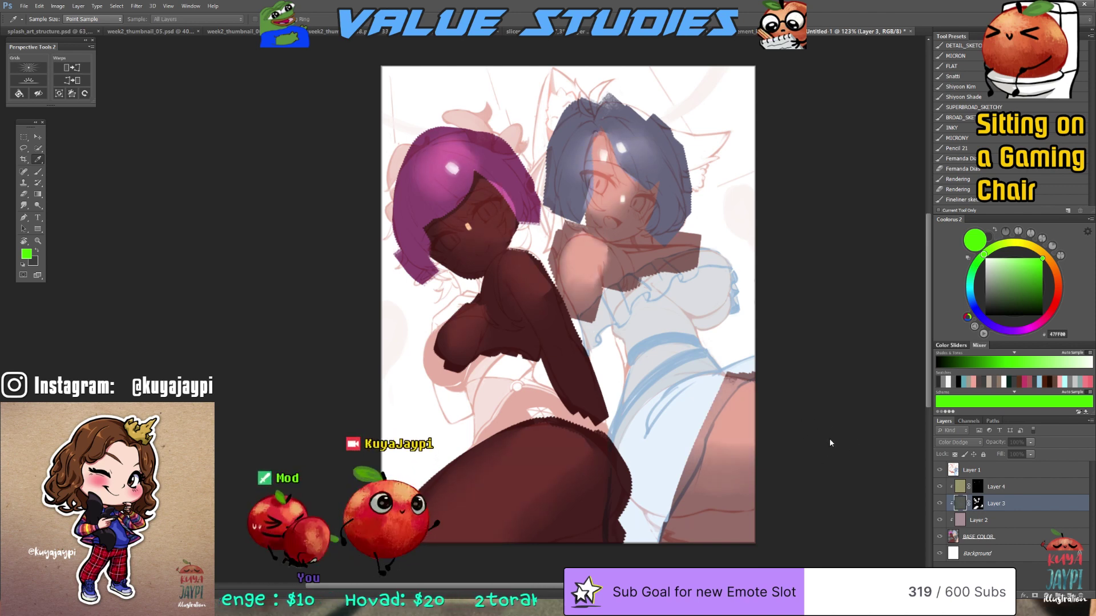
{"action": "key", "text": "alt+BackSpace"}
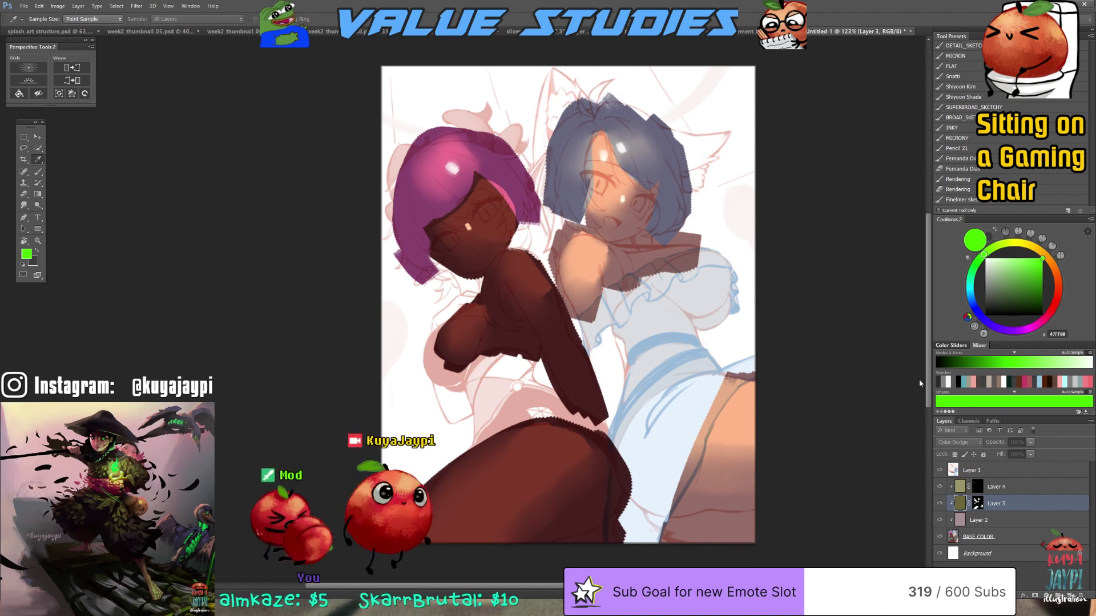
{"action": "key", "text": "m"}
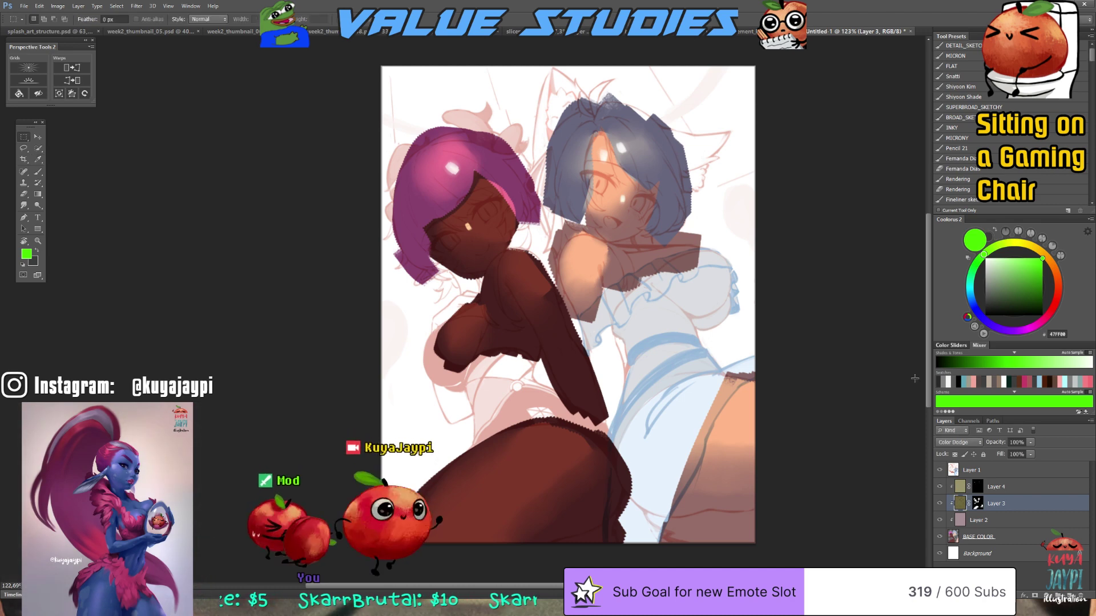
Change the fill of the clipped Multiply layer, Layer 2, to a warm greyish beige
{"action": "scroll", "coordinate": [655, 365], "scroll_direction": "up", "scroll_amount": 2}
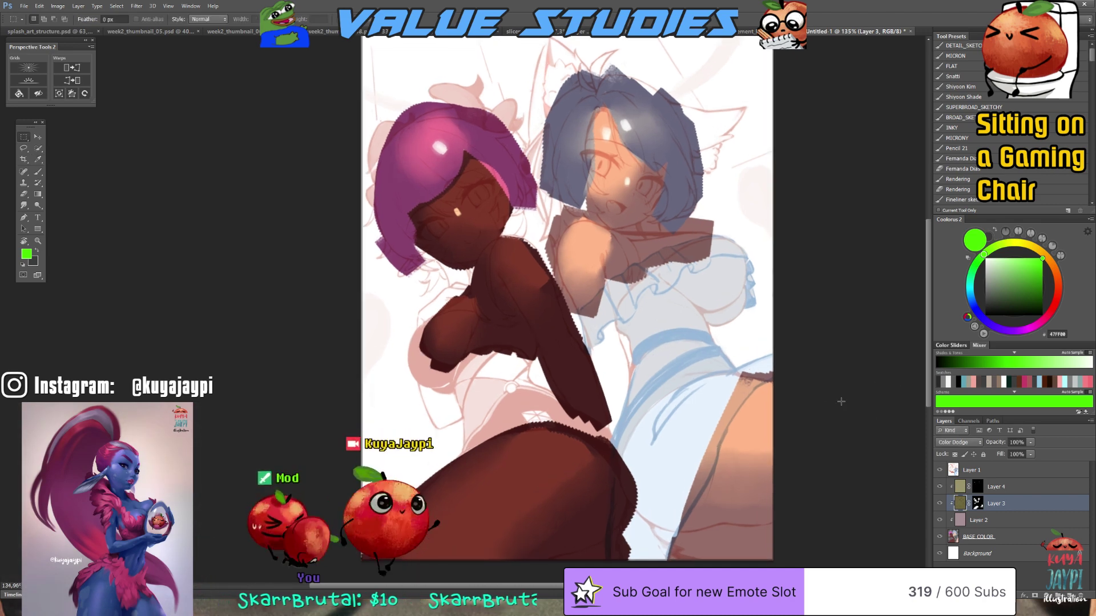
{"action": "left_click", "coordinate": [993, 520]}
{"action": "key", "text": "i"}
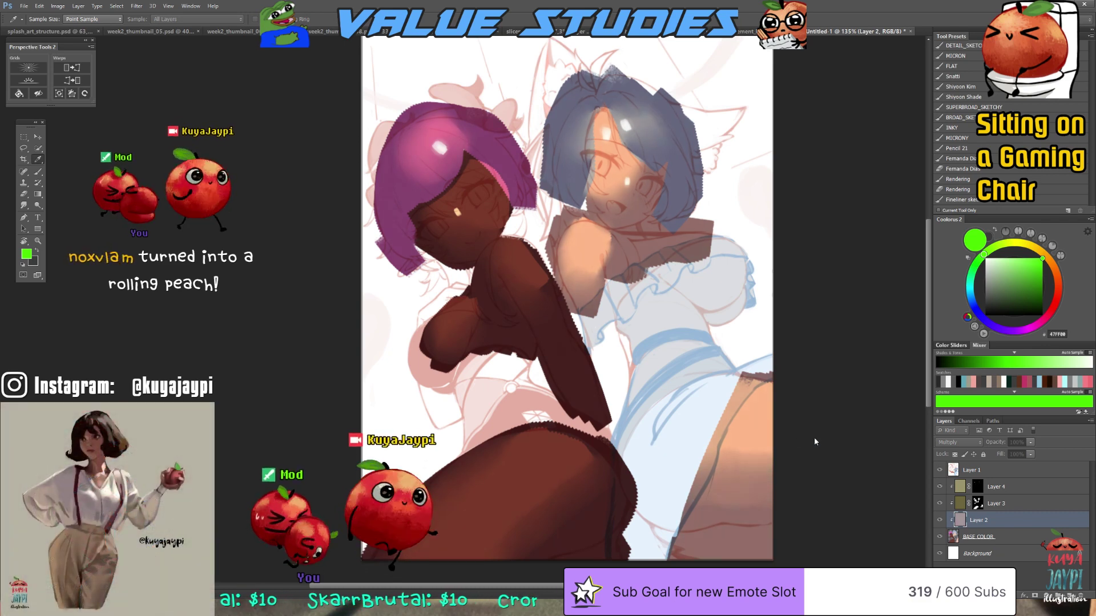
{"action": "left_click_drag", "start_coordinate": [813, 422], "coordinate": [827, 428]}
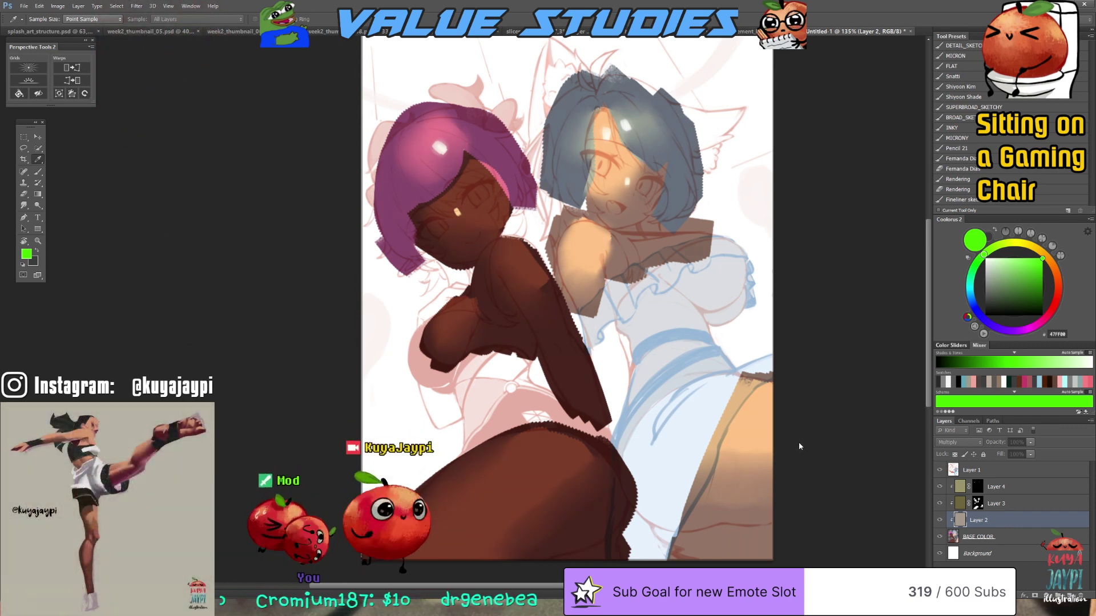
{"action": "key", "text": "m"}
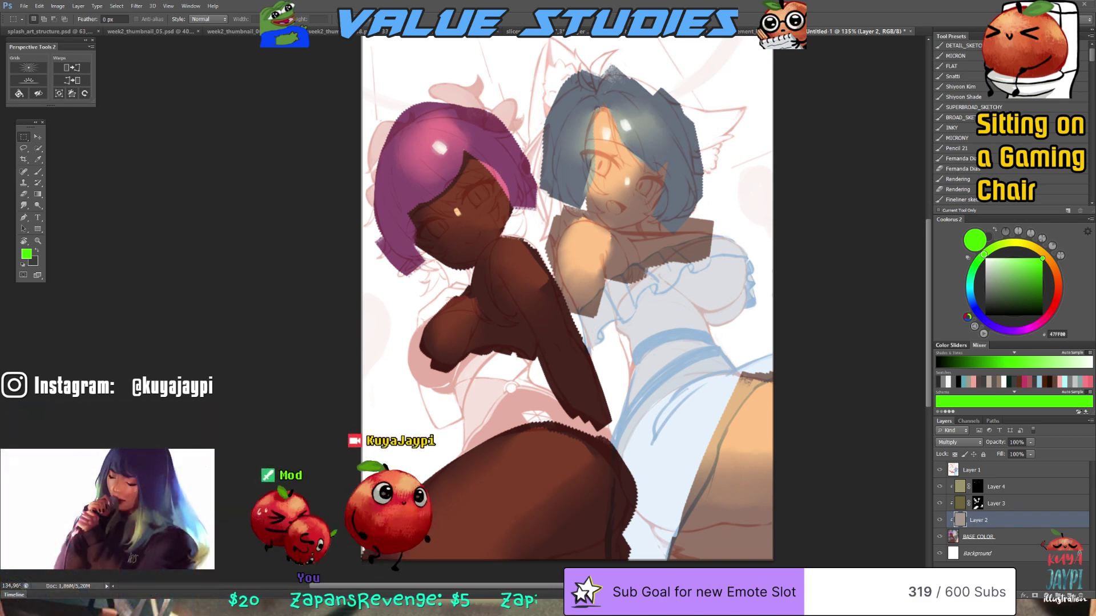
Add a layer above Layer 4, masked to the base color shapes minus the light areas of the Layer 3 and Layer 4 masks
{"action": "left_click_drag", "start_coordinate": [262, 315], "coordinate": [387, 310]}
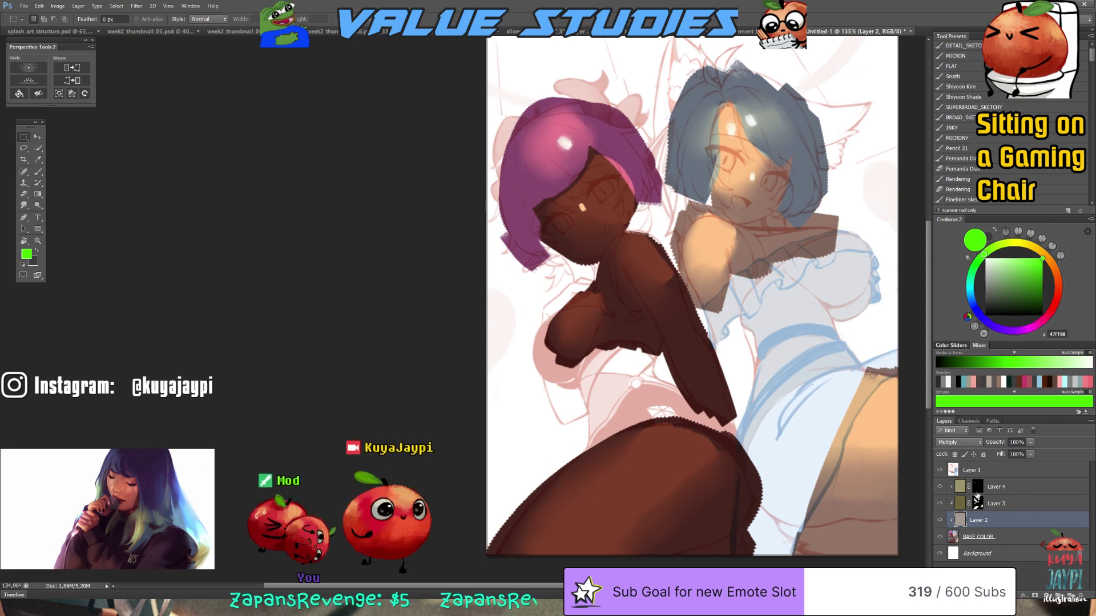
{"action": "left_click", "coordinate": [977, 503], "text": "ctrl"}
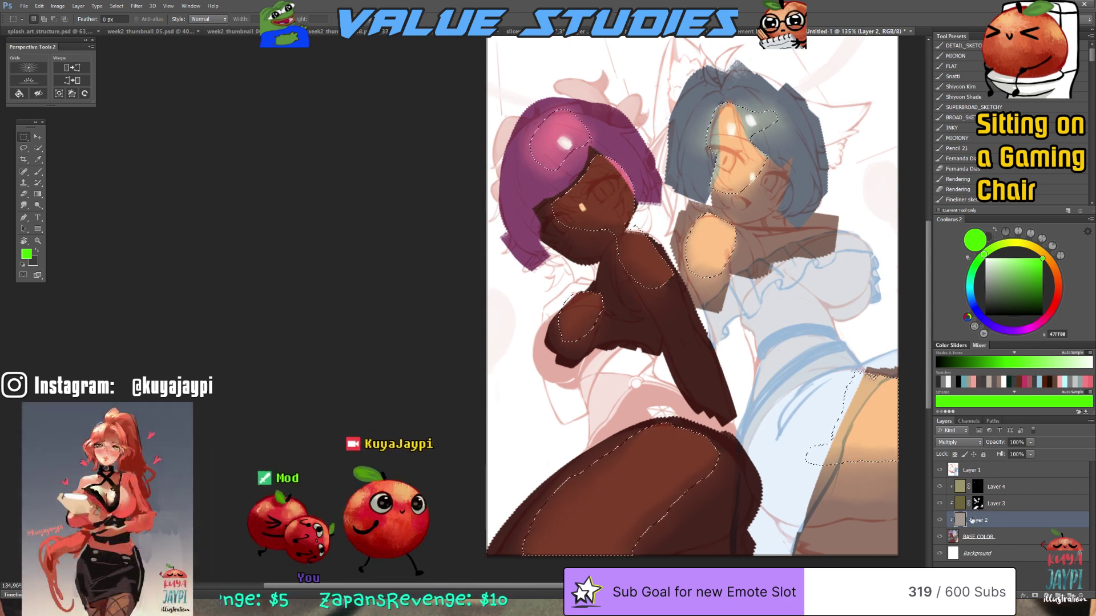
{"action": "left_click", "coordinate": [954, 539], "text": "ctrl"}
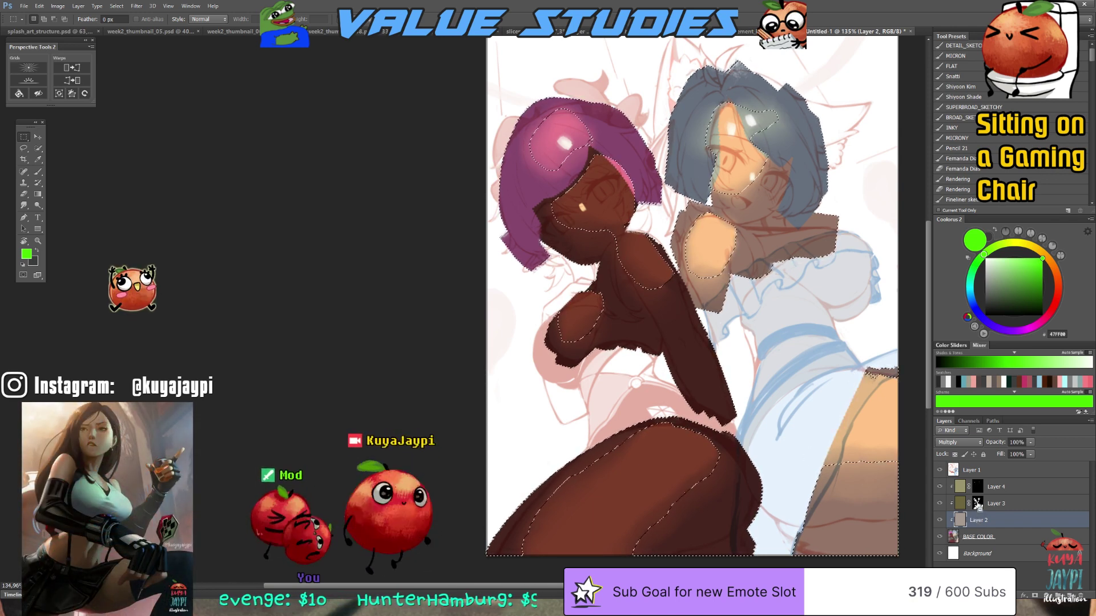
{"action": "left_click", "coordinate": [979, 488], "text": "ctrl+alt"}
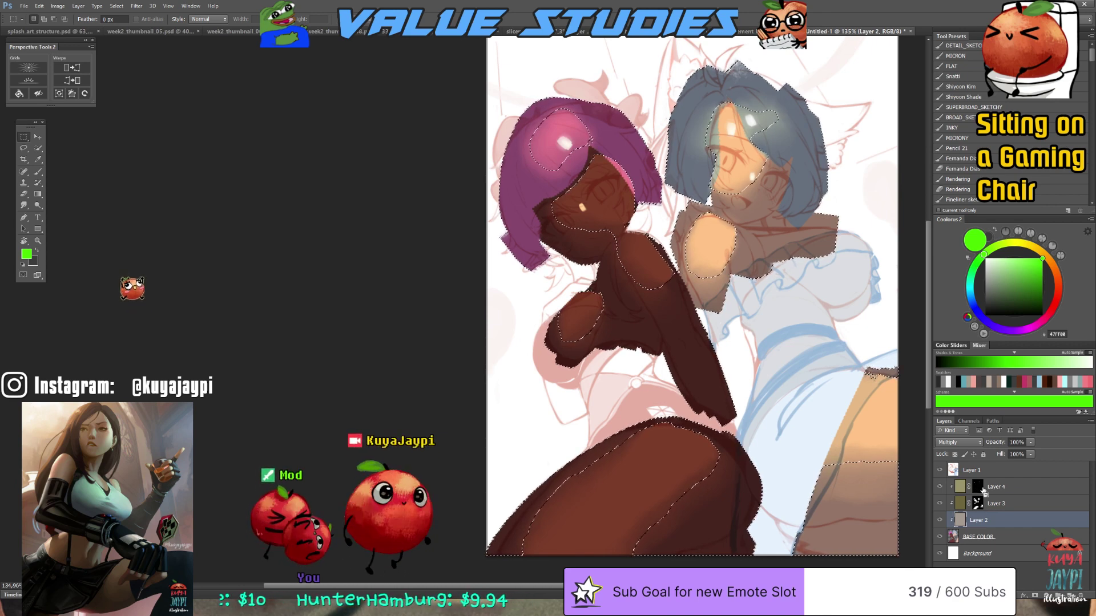
{"action": "left_click_drag", "start_coordinate": [771, 493], "coordinate": [750, 502]}
{"action": "key", "text": "ctrl+shift+alt+n"}
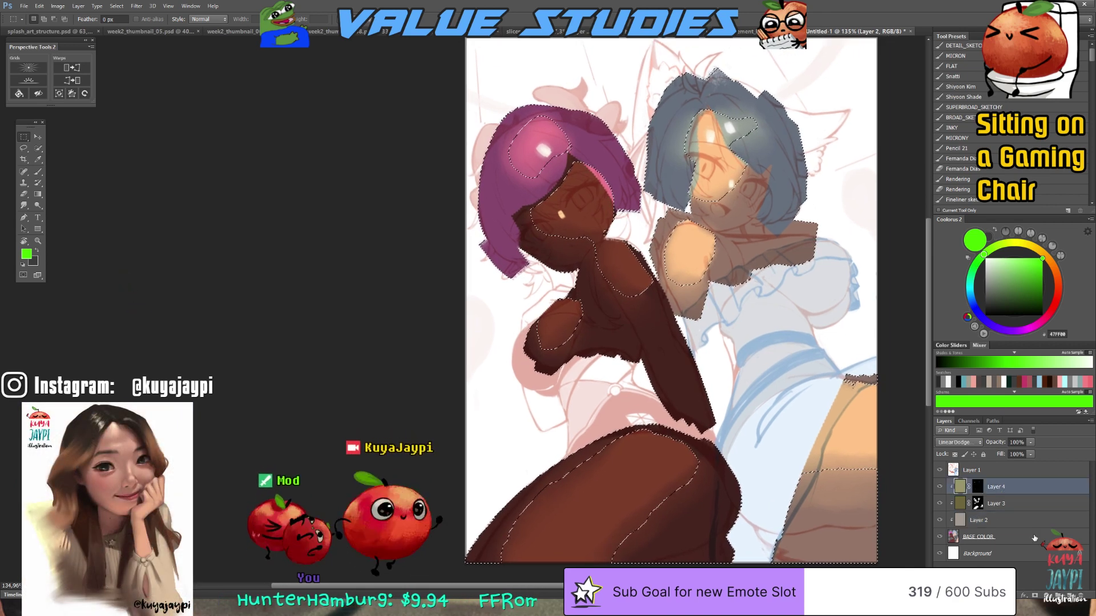
{"action": "left_click", "coordinate": [1034, 595]}
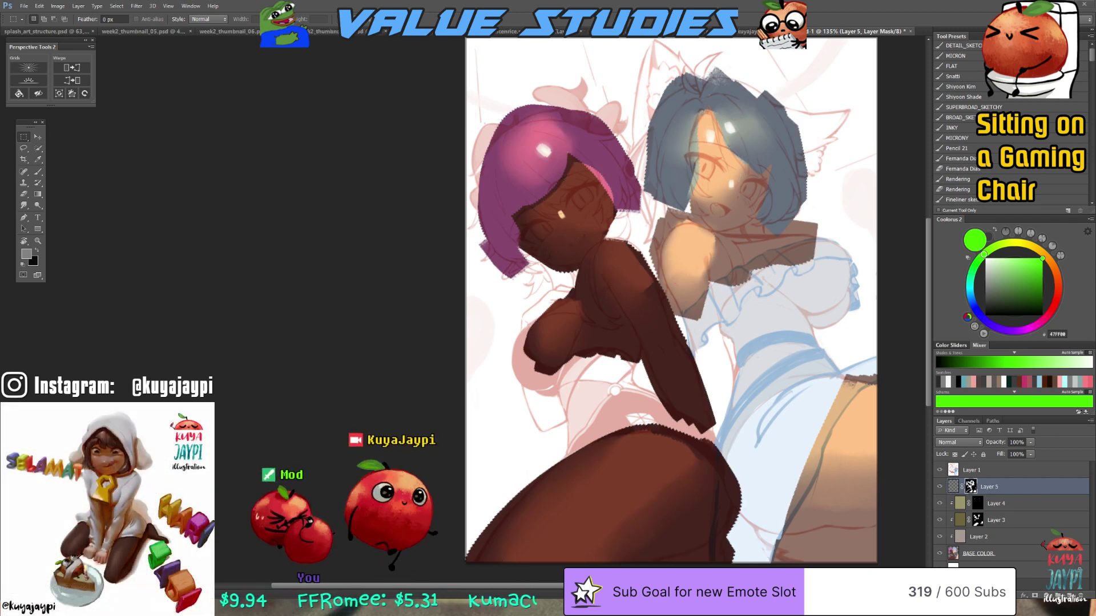
Fill the new masked layer with a muted blue-violet and set its blending mode to Color Dodge
{"action": "left_click", "coordinate": [1052, 308]}
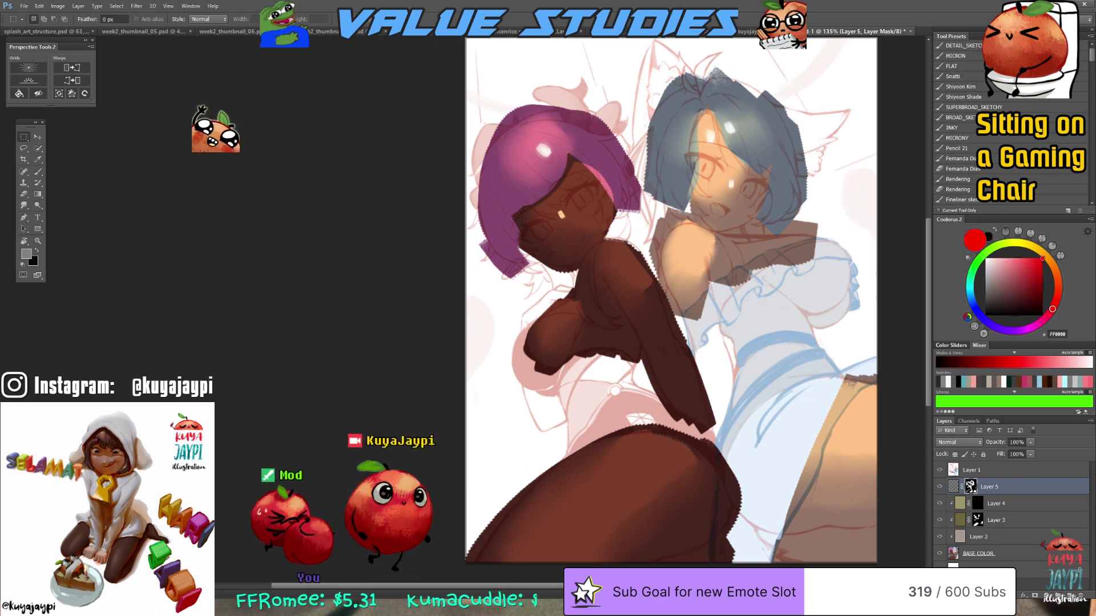
{"action": "left_click", "coordinate": [954, 487]}
{"action": "key", "text": "space"}
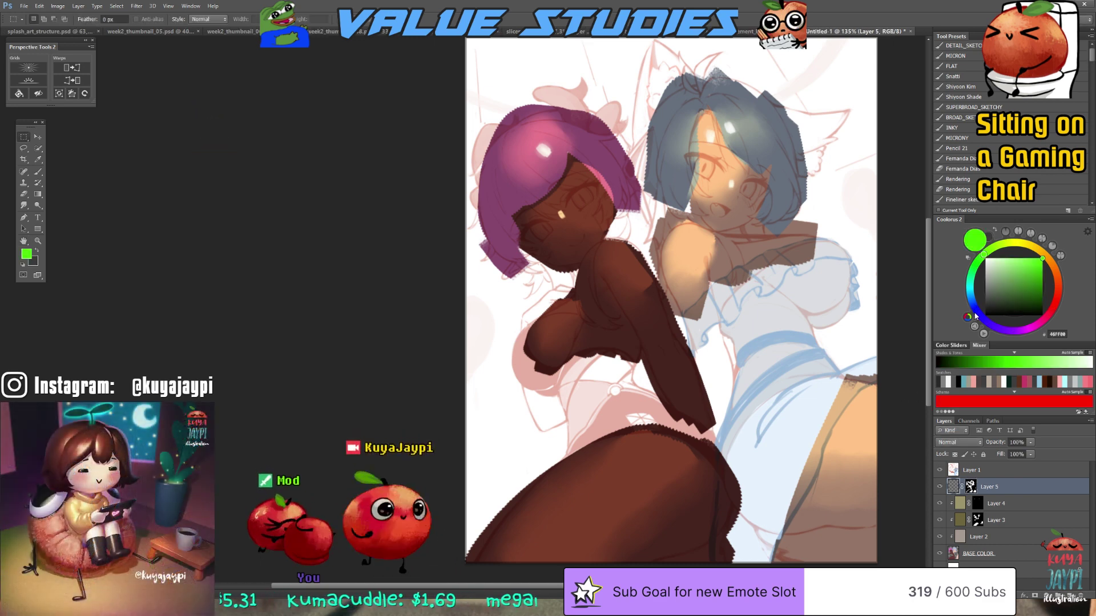
{"action": "left_click", "coordinate": [975, 316]}
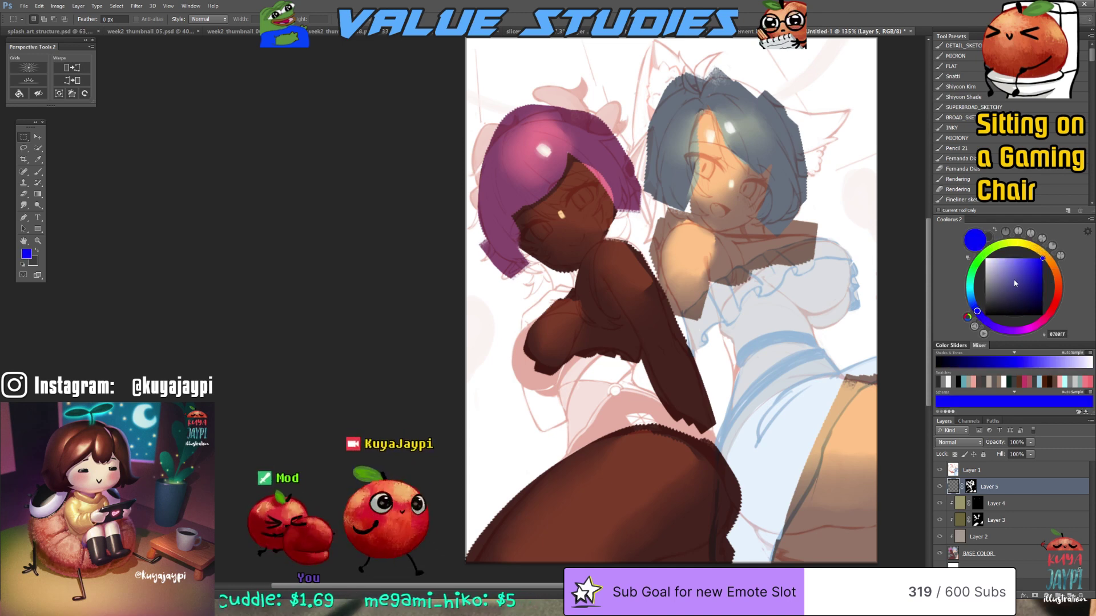
{"action": "left_click", "coordinate": [1015, 284]}
{"action": "key", "text": "alt+BackSpace"}
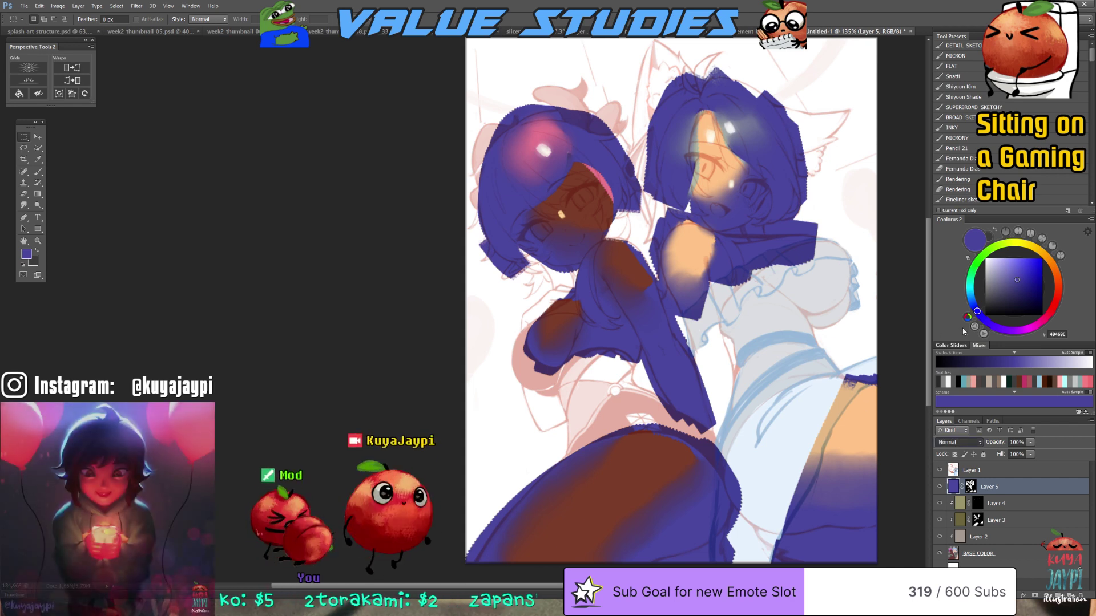
{"action": "key", "text": "shift+alt+d"}
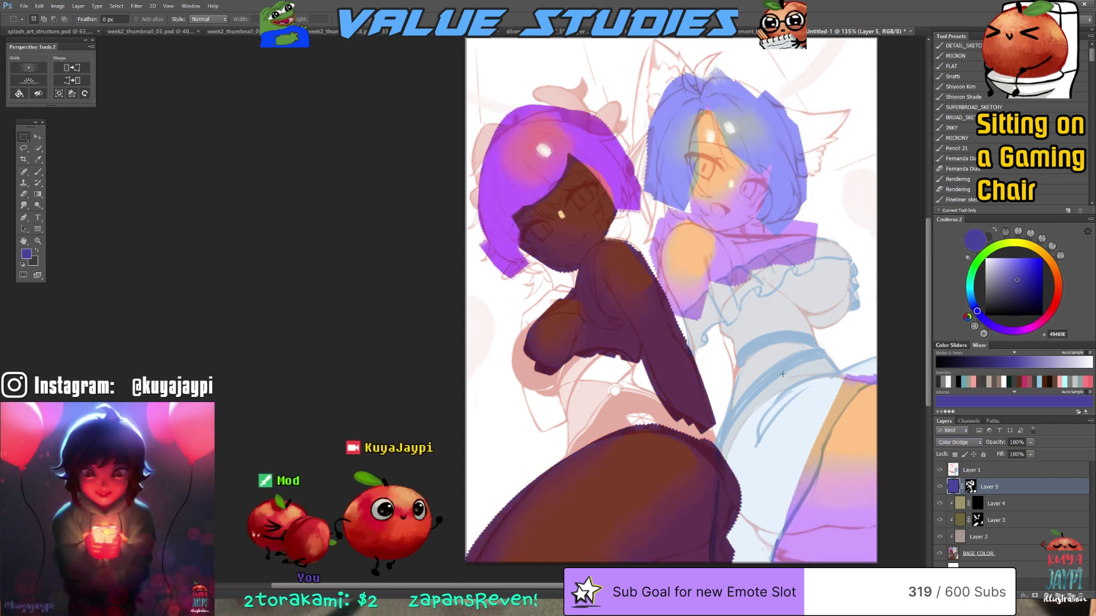
Shift the Color Dodge shadow layer's fill through light blue and turquoise to a dark teal
{"action": "left_click_drag", "start_coordinate": [783, 374], "coordinate": [770, 381]}
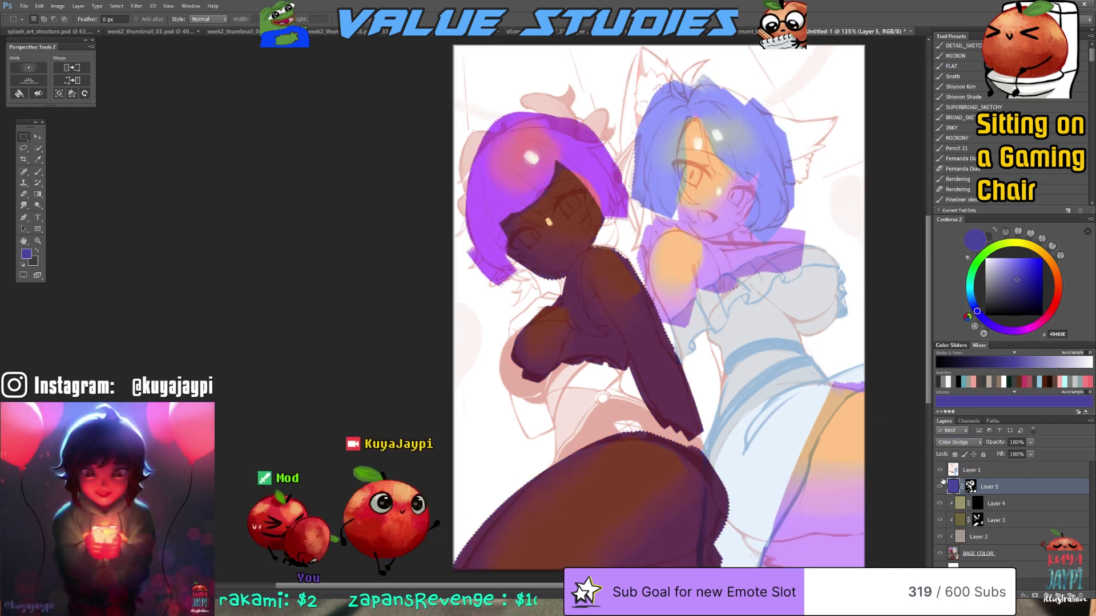
{"action": "double_click", "coordinate": [952, 486]}
{"action": "left_click", "coordinate": [799, 417]}
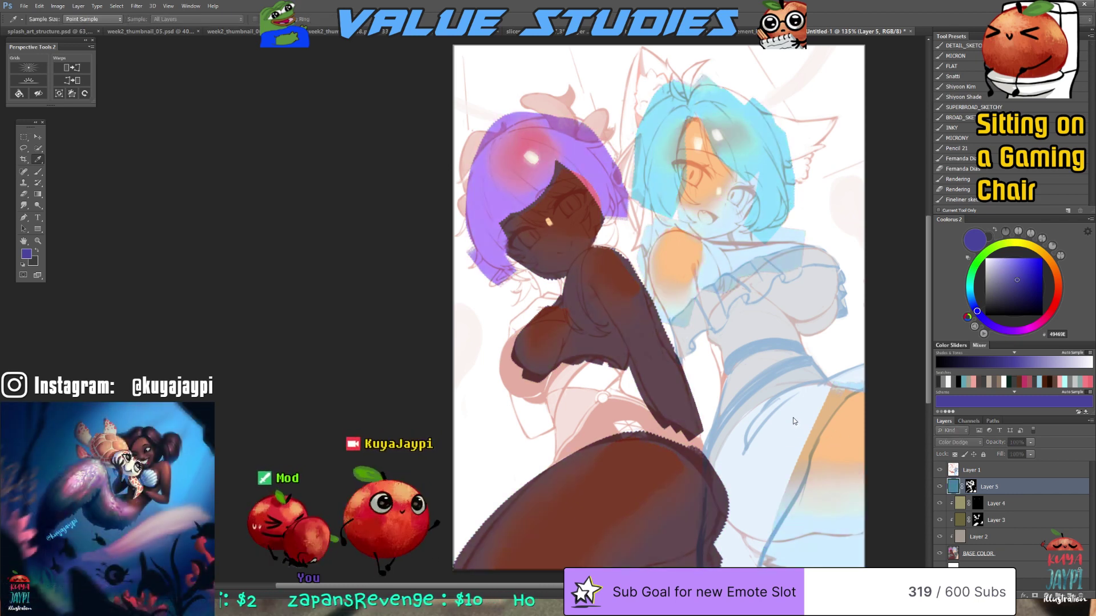
{"action": "left_click", "coordinate": [793, 420]}
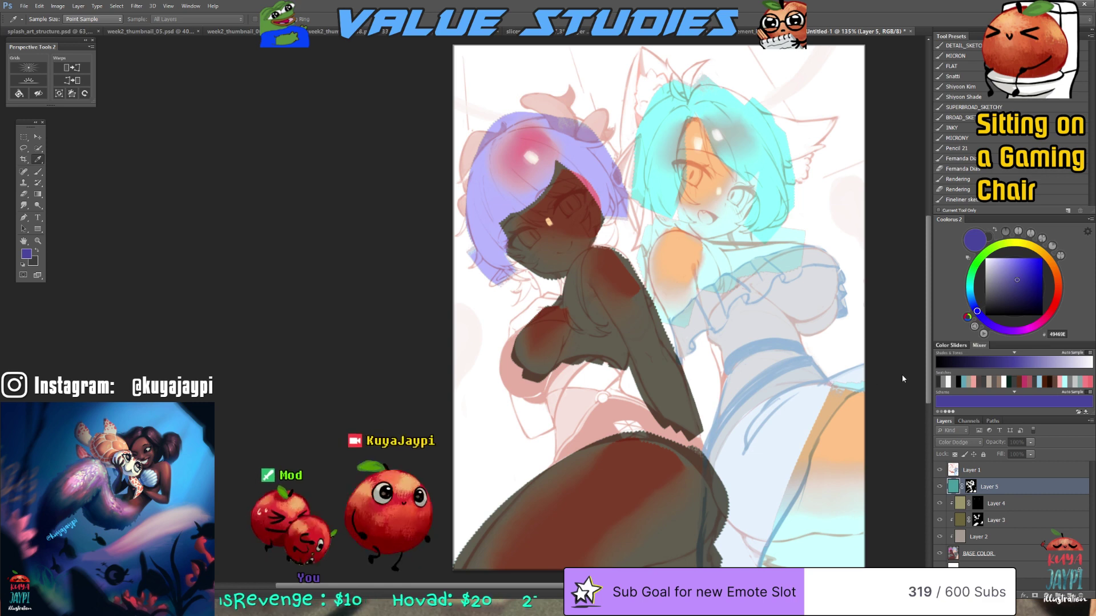
{"action": "left_click", "coordinate": [800, 464]}
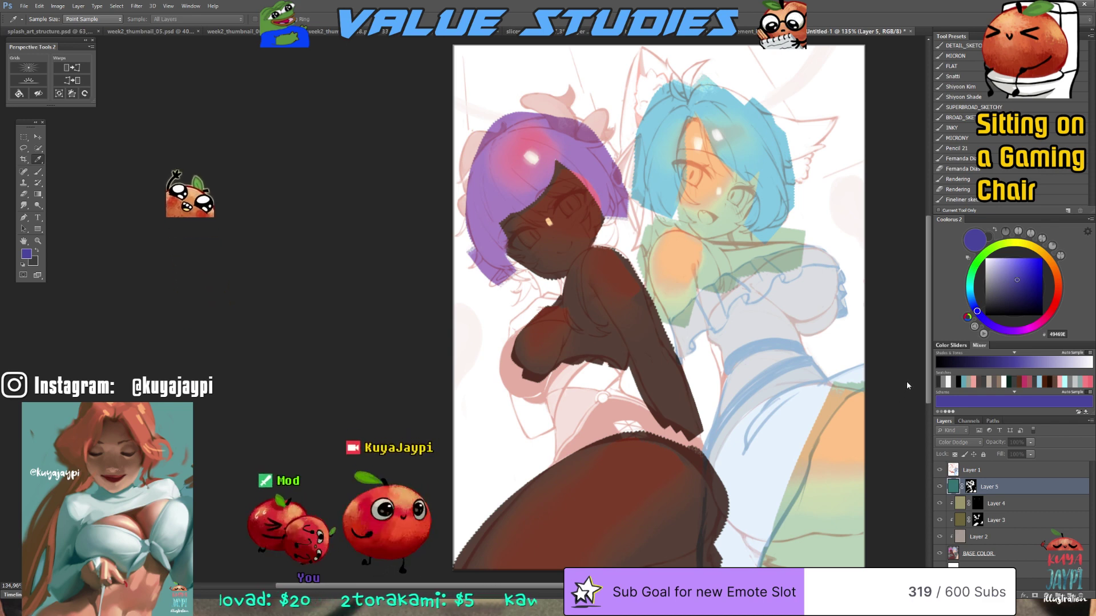
{"action": "key", "text": "m"}
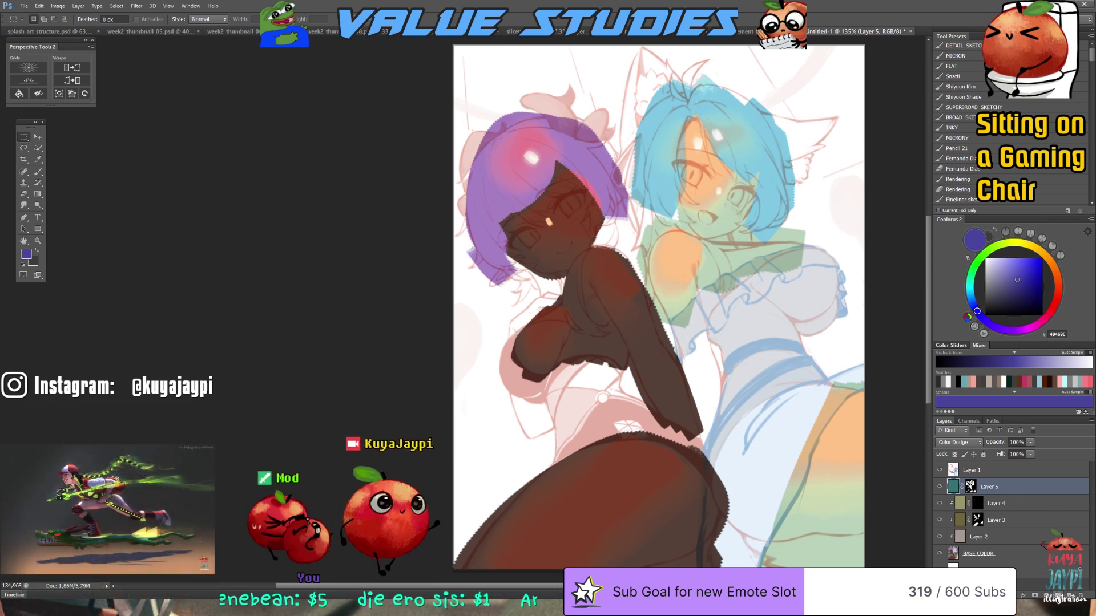
Put the teal Color Dodge layer in a group and hide it with an inverted black group mask
{"action": "key", "text": "ctrl+g"}
{"action": "left_click", "coordinate": [1035, 596]}
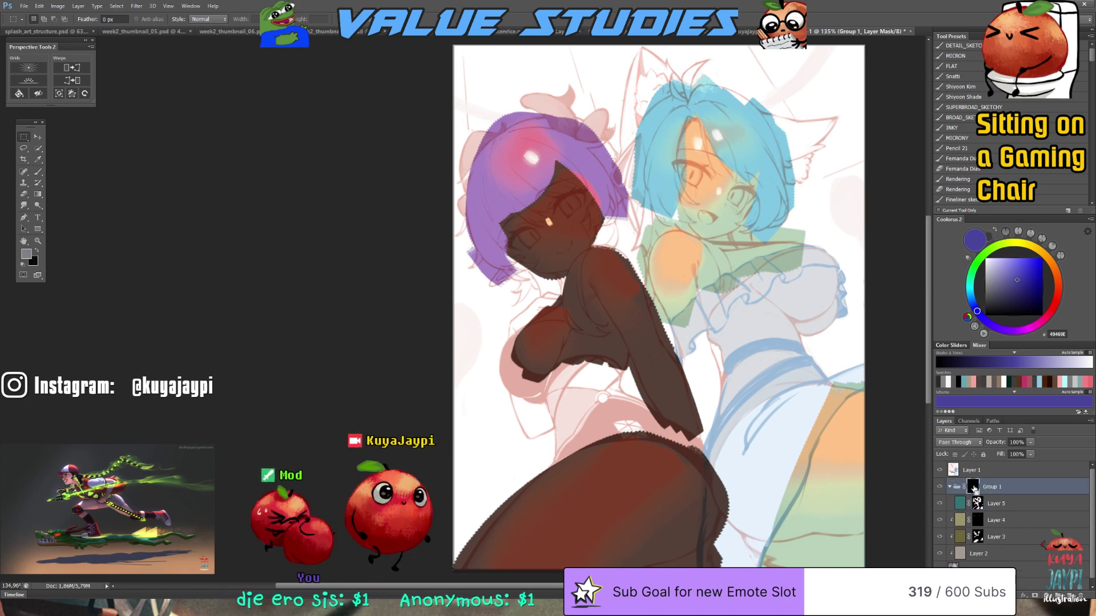
{"action": "key", "text": "ctrl+i"}
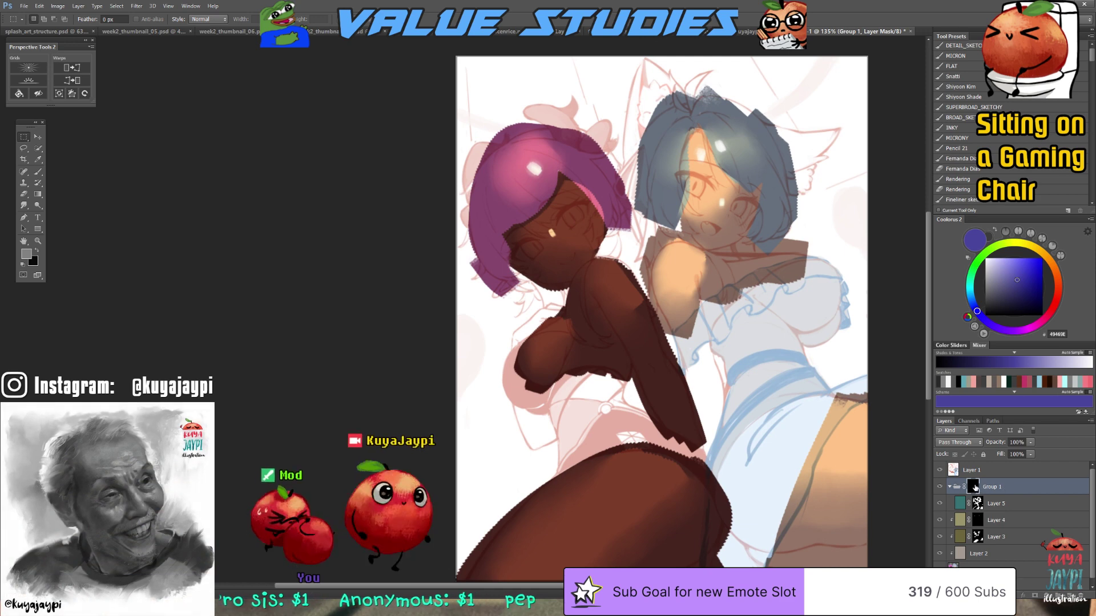
Paint white on the group mask to reveal the teal secondary light across both characters' hair
{"action": "key", "text": "b"}
{"action": "left_click_drag", "start_coordinate": [527, 189], "coordinate": [461, 194]}
{"action": "key", "text": "d"}
{"action": "key", "text": "x"}
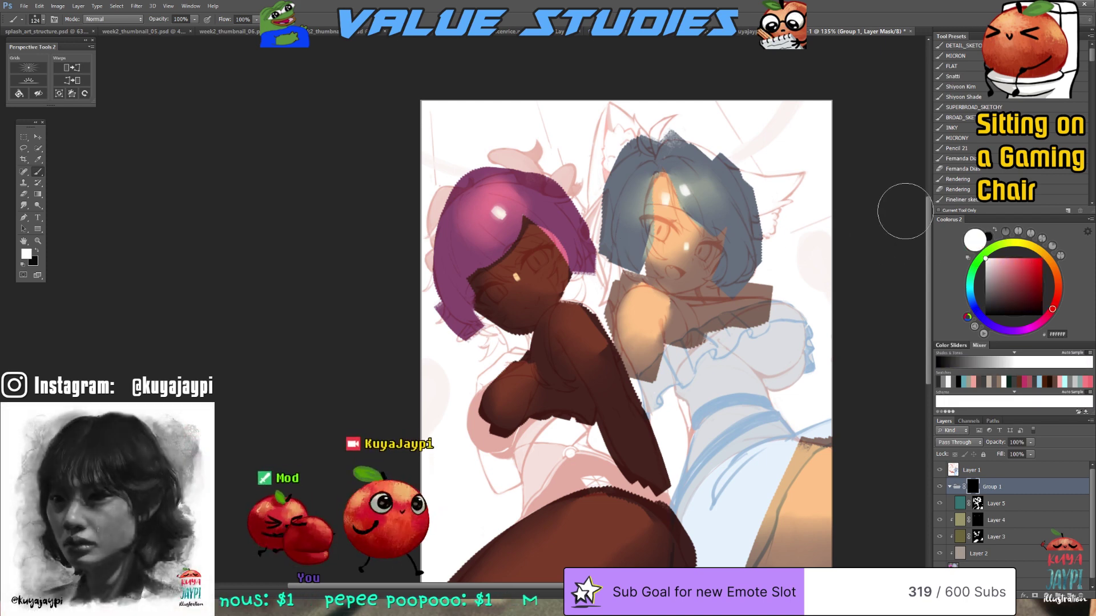
{"action": "left_click_drag", "start_coordinate": [428, 234], "coordinate": [514, 188]}
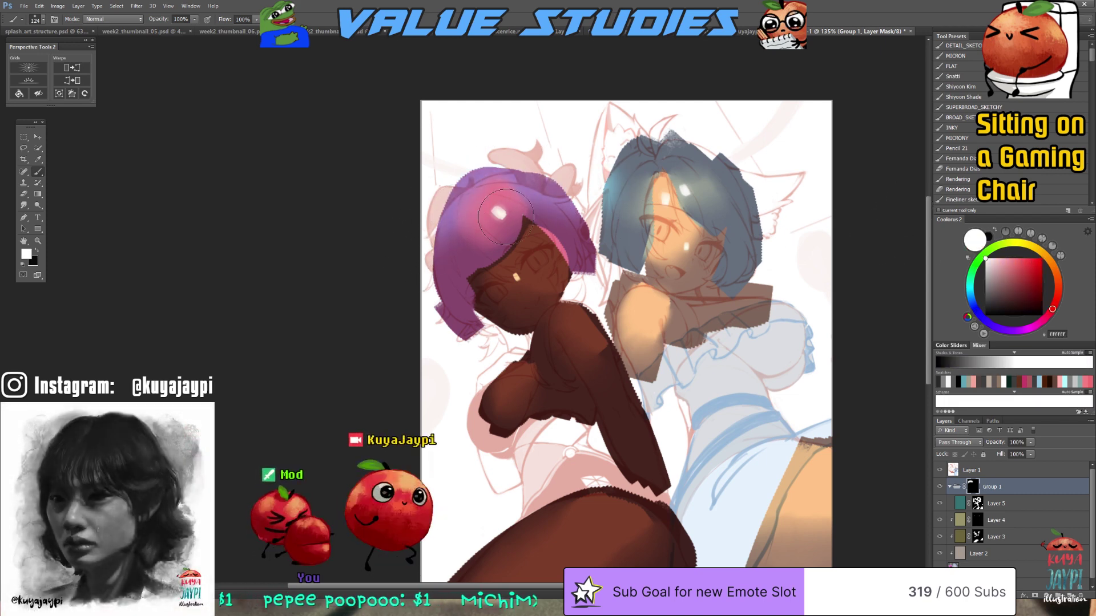
{"action": "mouse_move", "coordinate": [682, 174]}
{"action": "left_mouse_down"}
{"action": "mouse_move", "coordinate": [609, 172]}
{"action": "mouse_move", "coordinate": [778, 174]}
{"action": "mouse_move", "coordinate": [719, 161]}
{"action": "mouse_move", "coordinate": [614, 176]}
{"action": "left_mouse_up"}
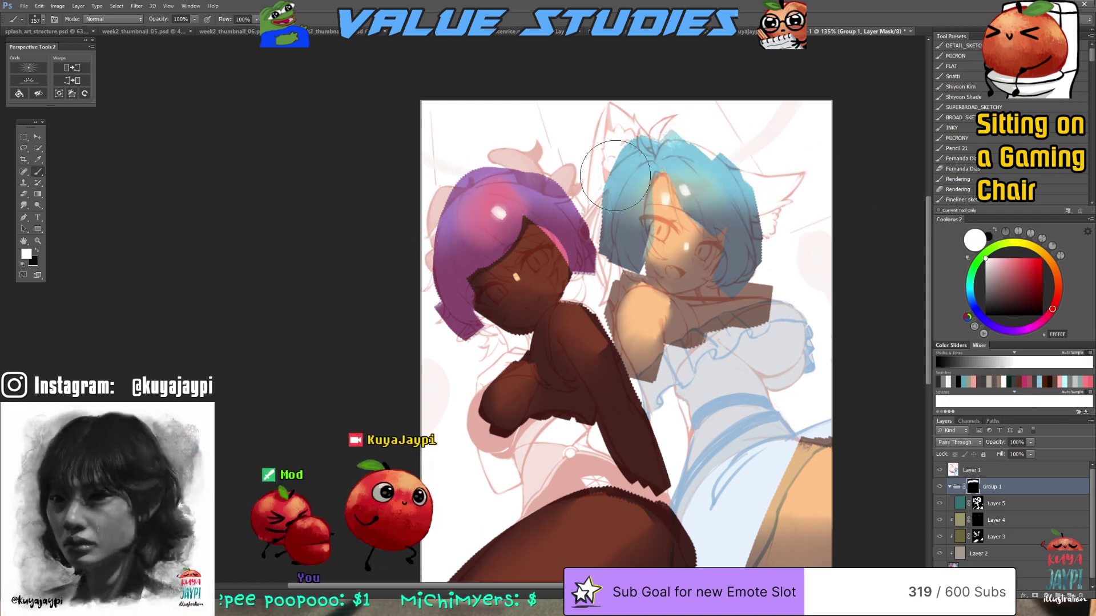
Reveal the teal light softly on the blue-haired character's rear shoulder and upper hip by painting on the group mask
{"action": "mouse_move", "coordinate": [725, 300]}
{"action": "left_mouse_down"}
{"action": "mouse_move", "coordinate": [707, 301]}
{"action": "mouse_move", "coordinate": [836, 296]}
{"action": "left_mouse_up"}
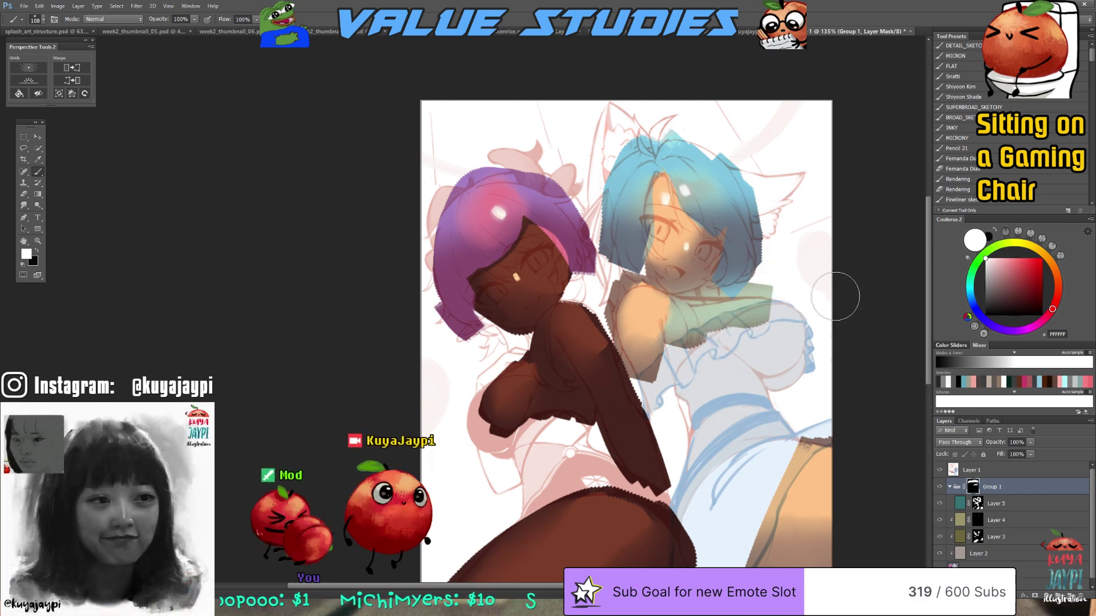
{"action": "key", "text": "ctrl+z"}
{"action": "mouse_move", "coordinate": [664, 337]}
{"action": "left_mouse_down"}
{"action": "mouse_move", "coordinate": [679, 320]}
{"action": "mouse_move", "coordinate": [780, 298]}
{"action": "left_mouse_up"}
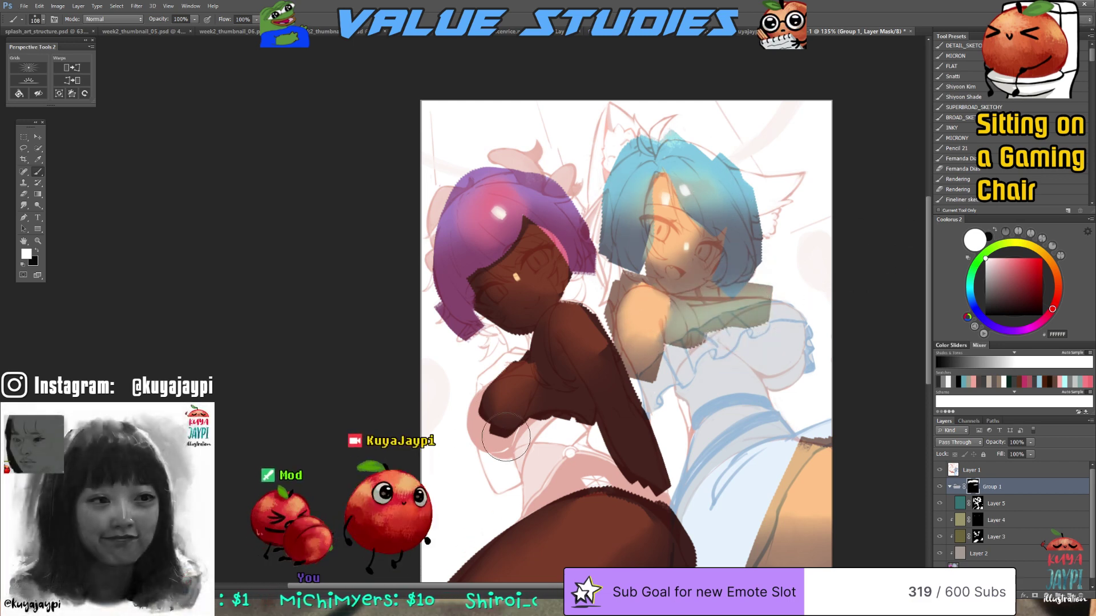
{"action": "left_click_drag", "start_coordinate": [560, 334], "coordinate": [541, 334]}
{"action": "mouse_move", "coordinate": [600, 388]}
{"action": "left_mouse_down"}
{"action": "mouse_move", "coordinate": [629, 395]}
{"action": "mouse_move", "coordinate": [652, 329]}
{"action": "left_mouse_up"}
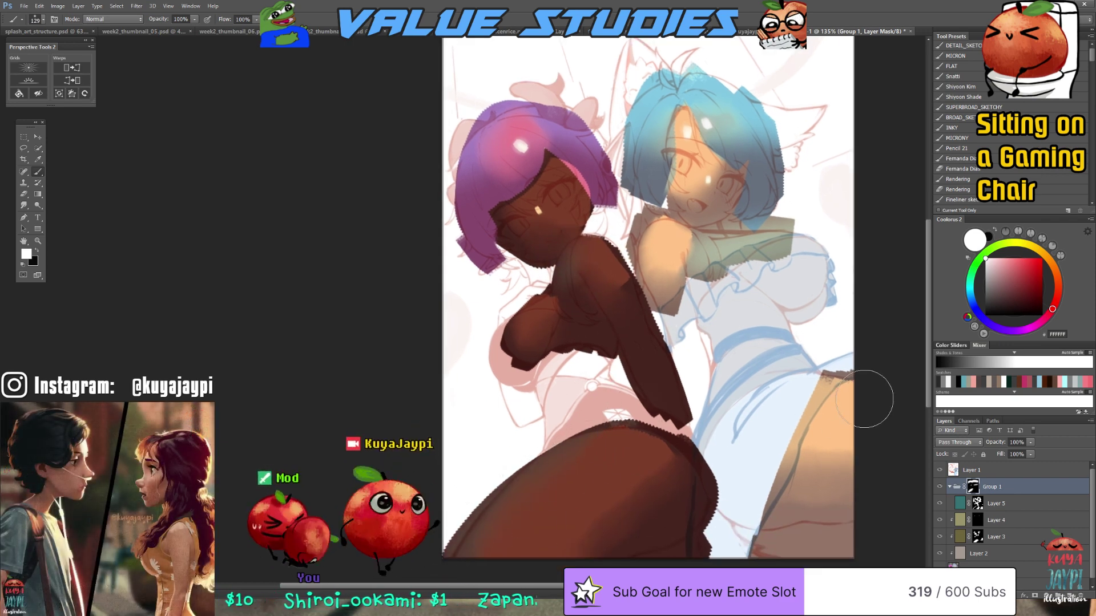
{"action": "mouse_move", "coordinate": [791, 432]}
{"action": "left_mouse_down"}
{"action": "mouse_move", "coordinate": [820, 378]}
{"action": "mouse_move", "coordinate": [825, 447]}
{"action": "left_mouse_up"}
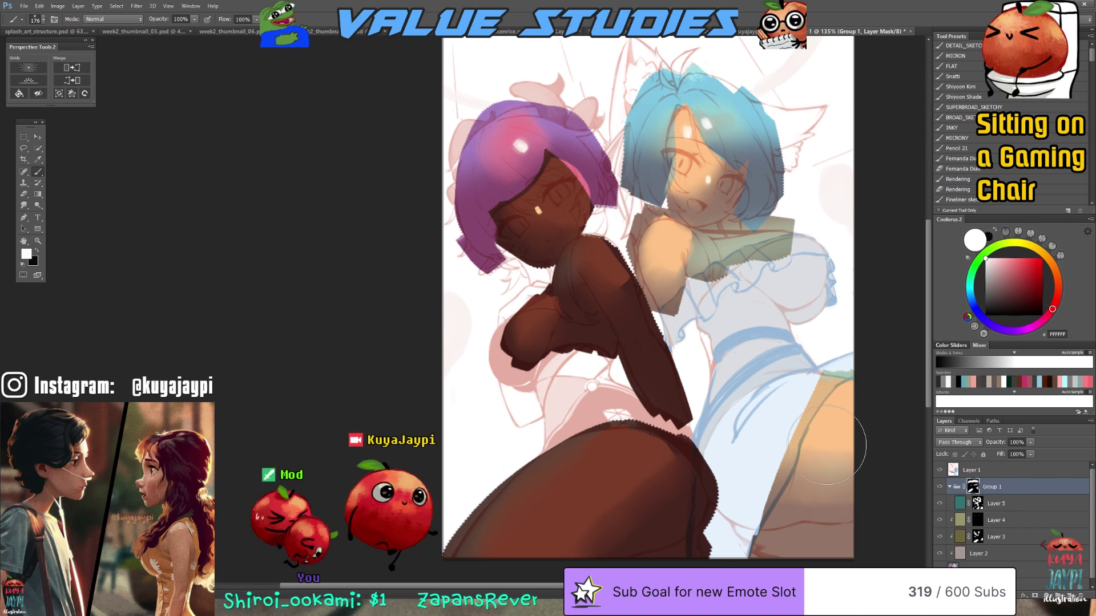
{"action": "left_click_drag", "start_coordinate": [573, 318], "coordinate": [505, 437]}
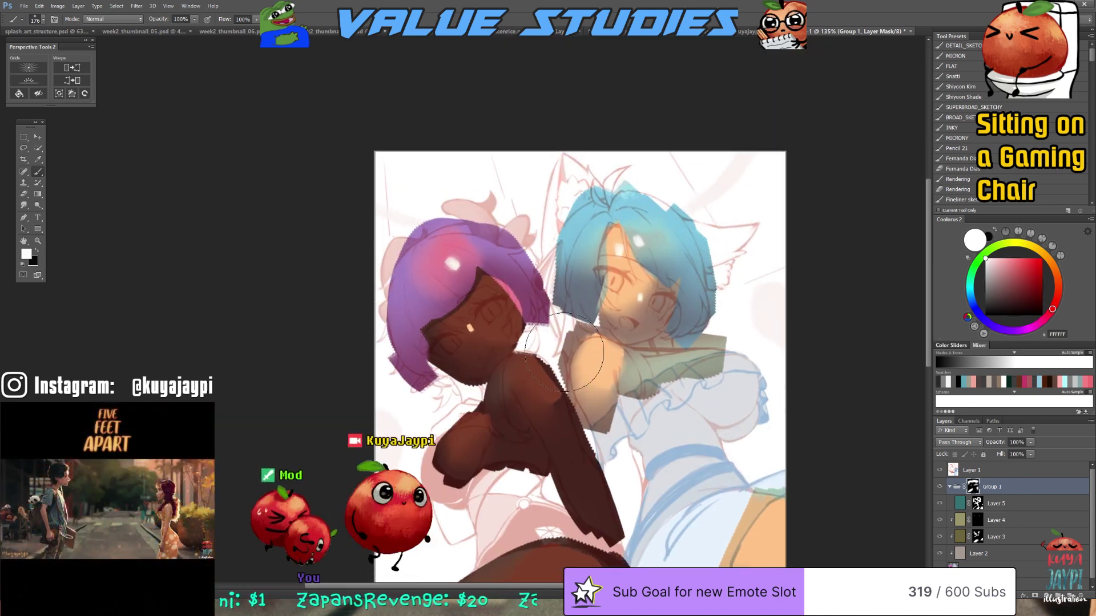
{"action": "left_click_drag", "start_coordinate": [564, 421], "coordinate": [548, 421]}
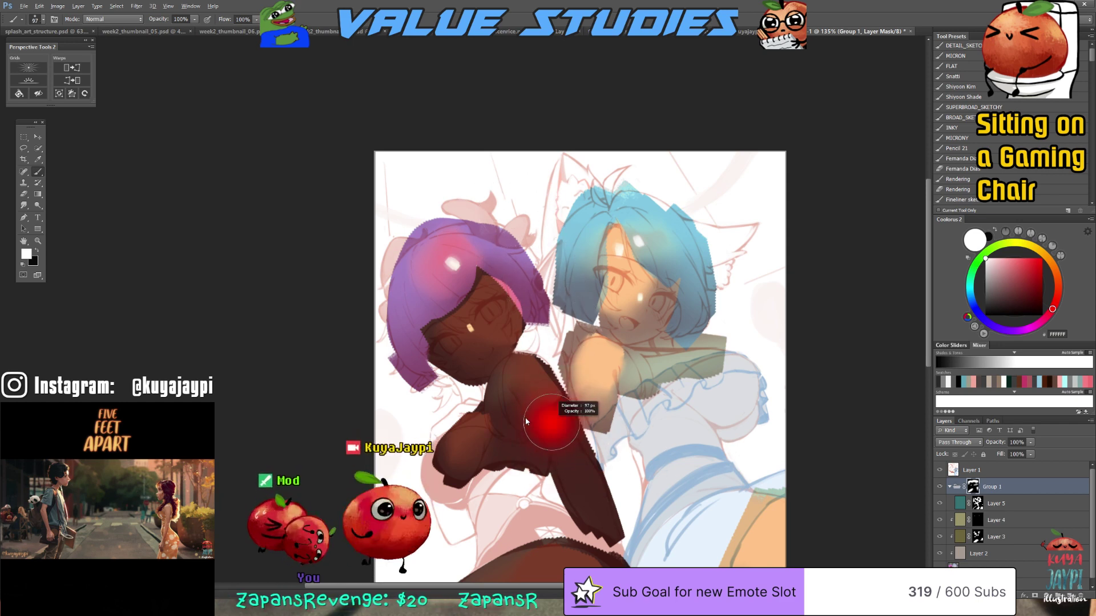
{"action": "mouse_move", "coordinate": [504, 489]}
{"action": "left_mouse_down"}
{"action": "mouse_move", "coordinate": [536, 474]}
{"action": "mouse_move", "coordinate": [538, 439]}
{"action": "left_mouse_up"}
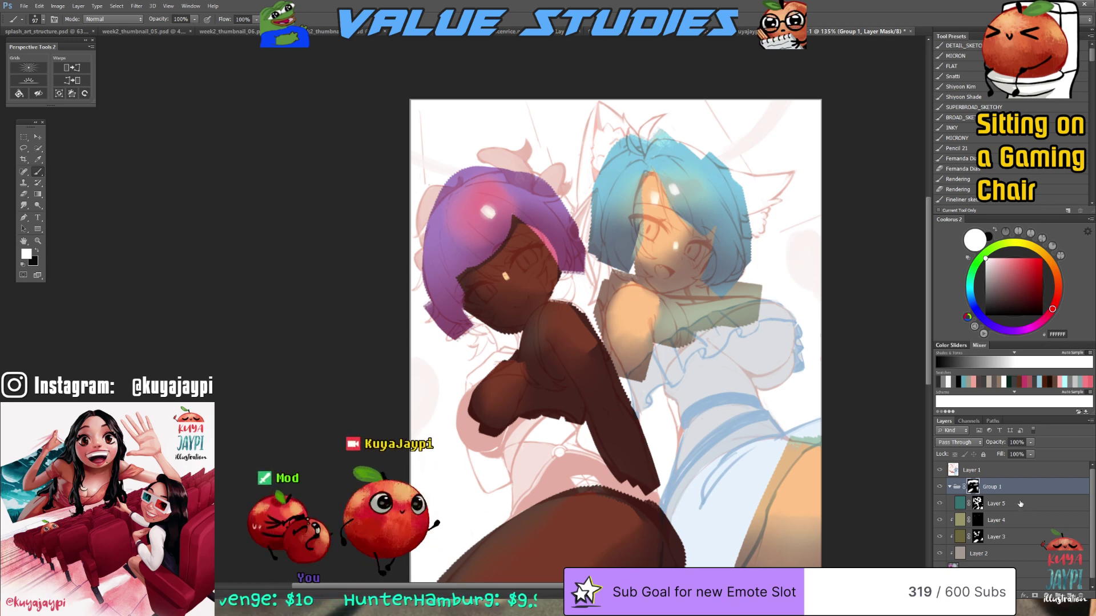
Add a layer in Lighten mode and pick a saturated red derived from the dark-skinned character's arm color
{"action": "key", "text": "ctrl+shift+alt+n"}
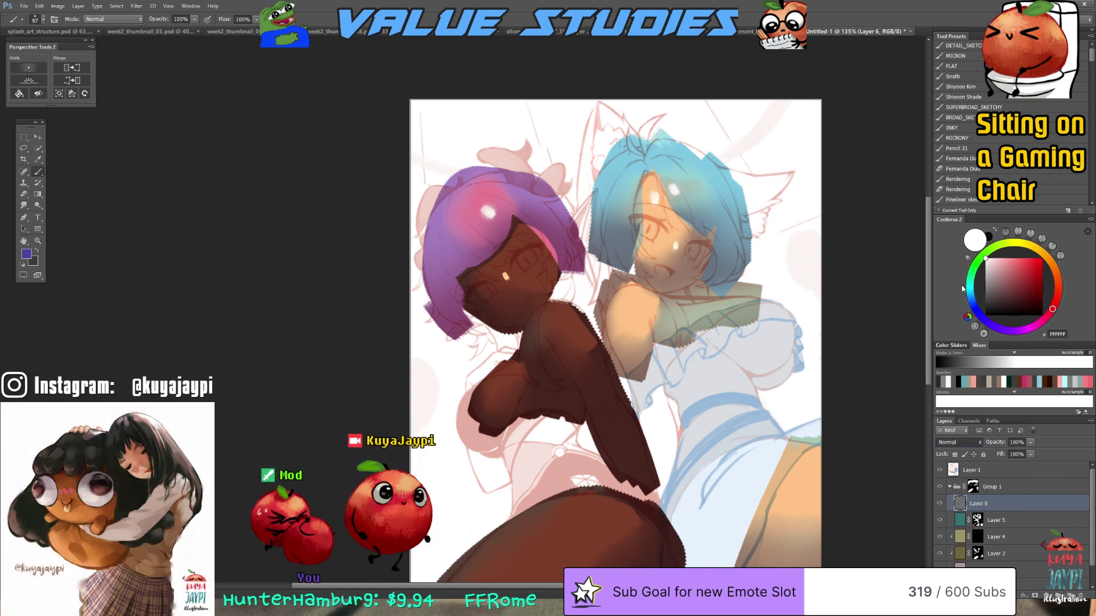
{"action": "key", "text": "shift+alt+g"}
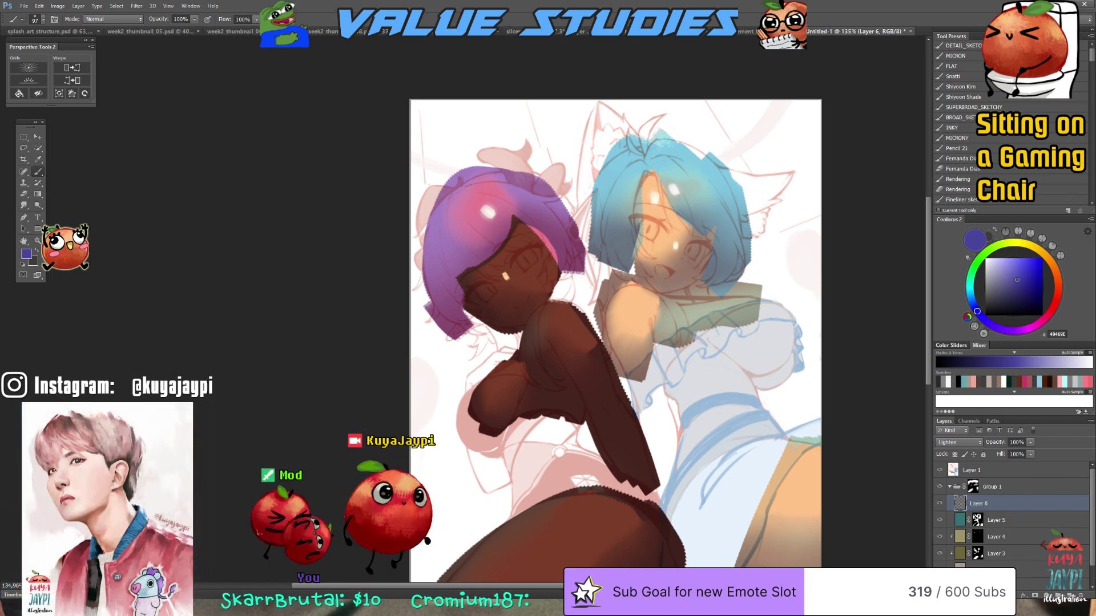
{"action": "left_click_drag", "start_coordinate": [628, 404], "coordinate": [601, 444]}
{"action": "left_click", "coordinate": [562, 407], "text": "alt"}
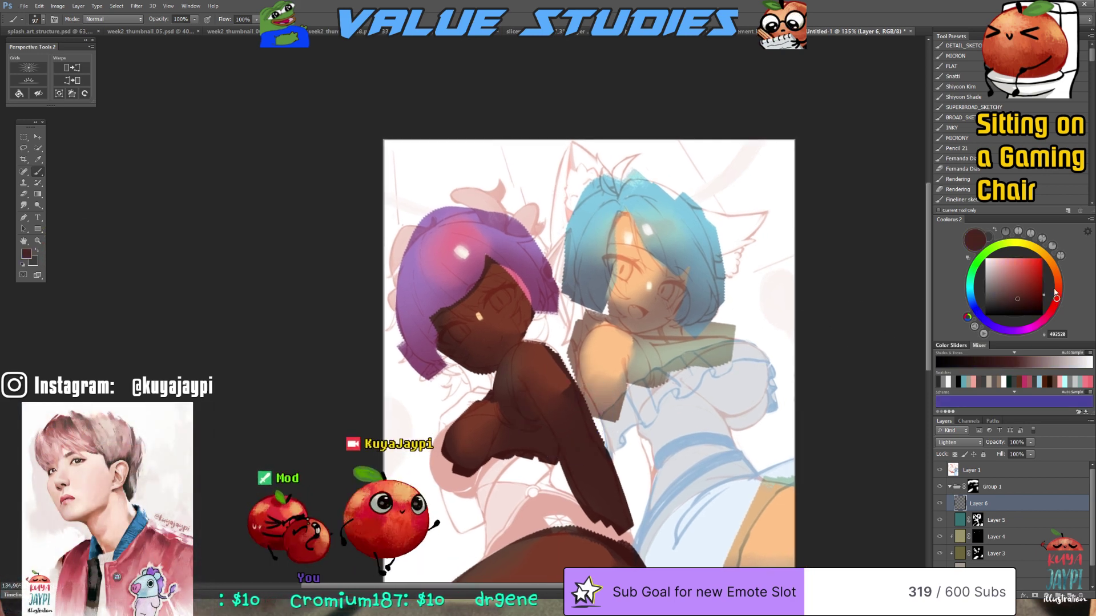
{"action": "left_click", "coordinate": [1059, 295]}
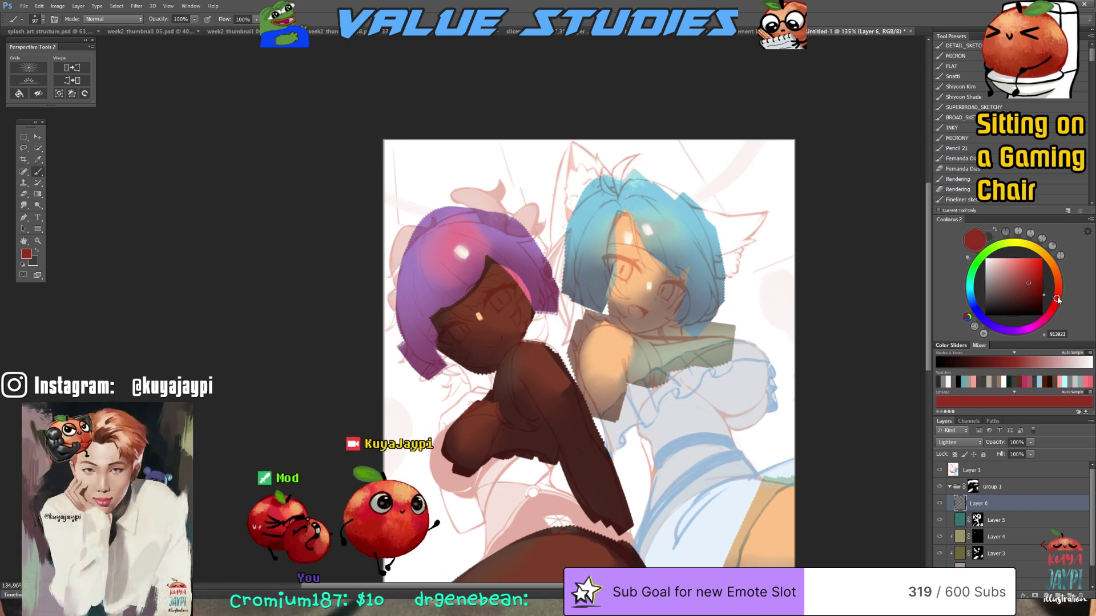
{"action": "left_click_drag", "start_coordinate": [1057, 301], "coordinate": [1057, 295]}
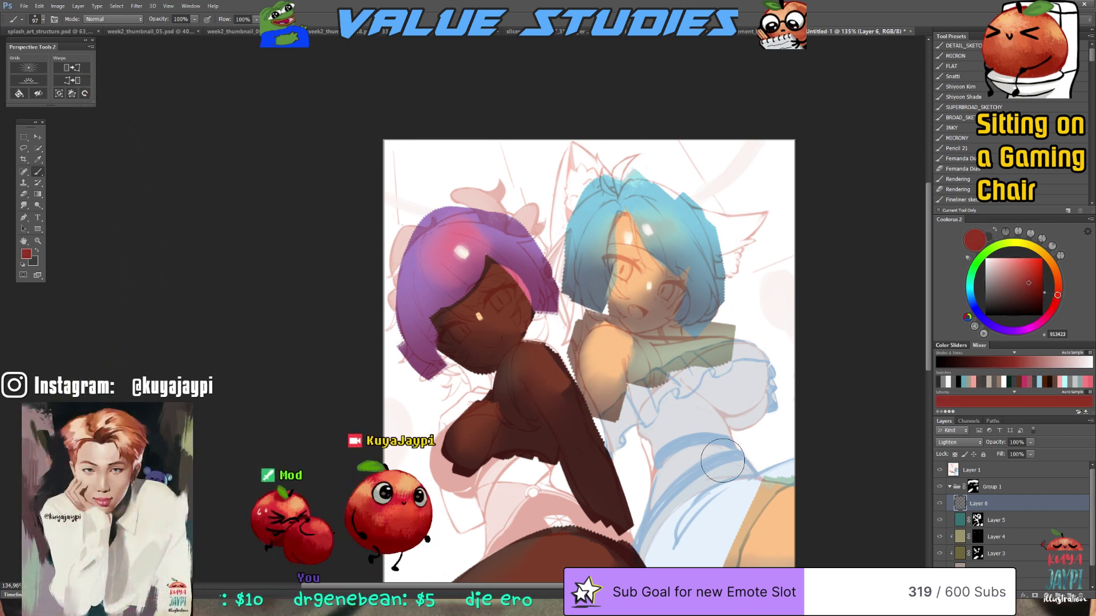
Move the Lighten layer above Layer 1, glaze red onto the dark-skinned character's arm, and set the layer's fill to 73%
{"action": "left_click_drag", "start_coordinate": [993, 507], "coordinate": [992, 464]}
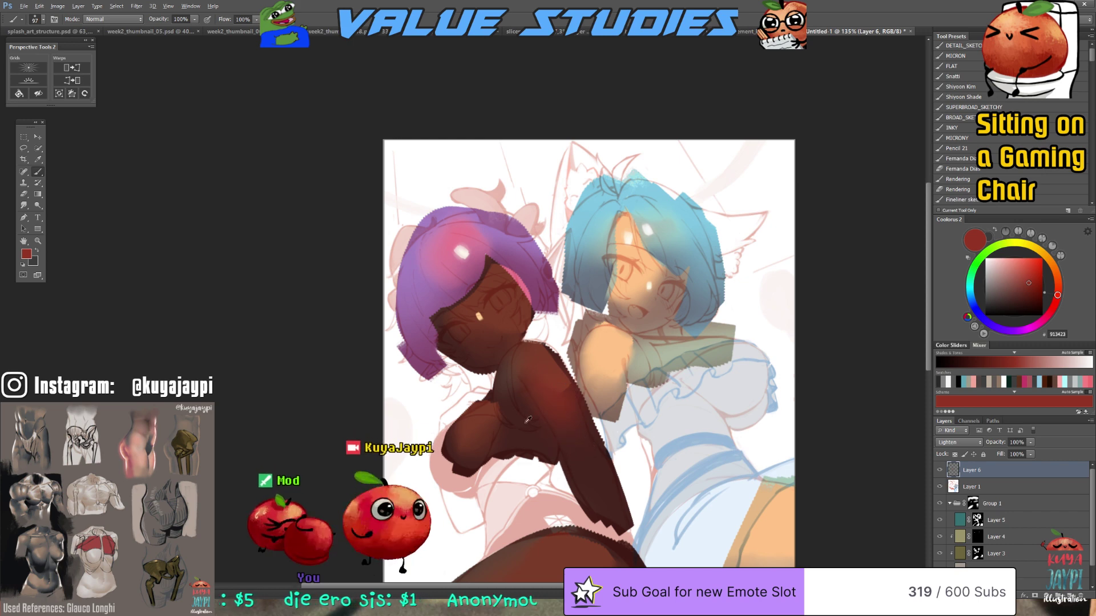
{"action": "key", "text": "bracketleft"}
{"action": "key", "text": "bracketleft"}
{"action": "key", "text": "bracketleft"}
{"action": "key", "text": "bracketleft"}
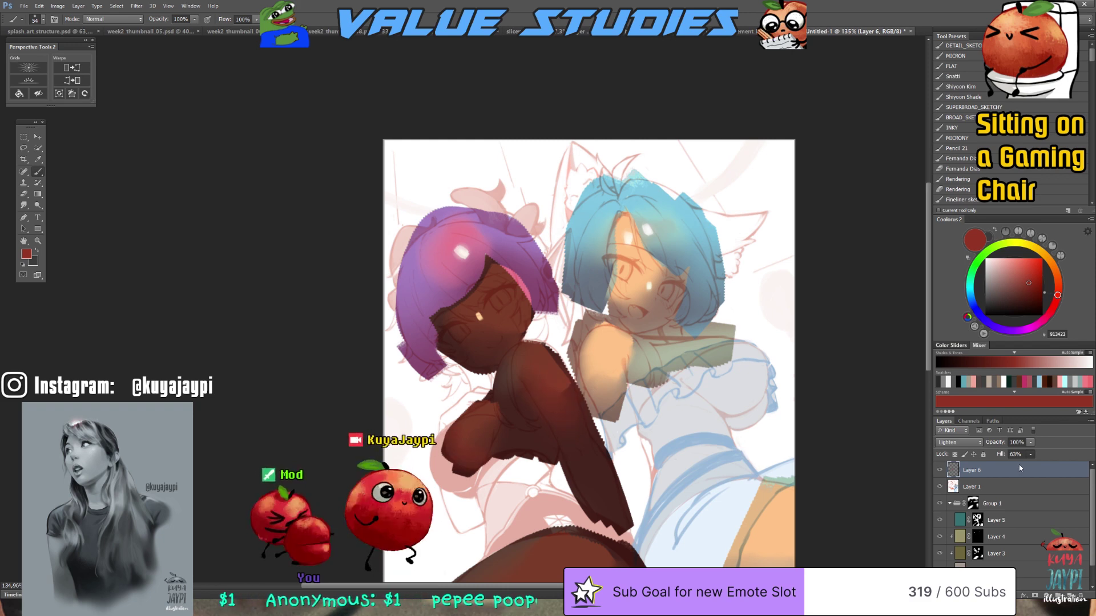
{"action": "key", "text": "shift+7"}
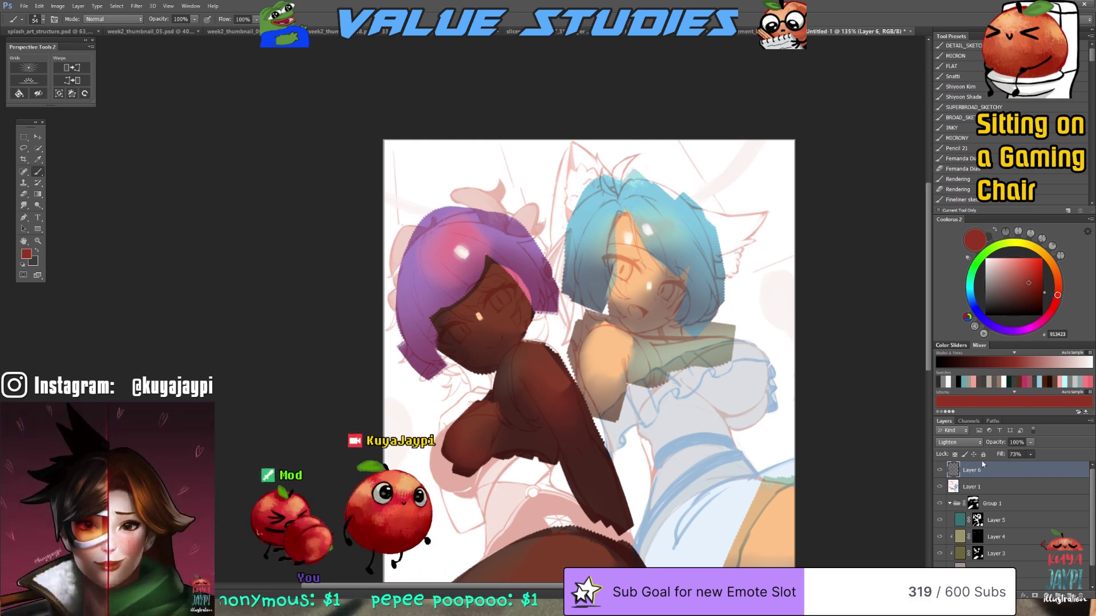
Shift a tan sampled from the blue-haired character's skin to bright orange and add another layer in Lighten mode
{"action": "left_click_drag", "start_coordinate": [653, 298], "coordinate": [613, 338]}
{"action": "left_click", "coordinate": [612, 337], "text": "alt"}
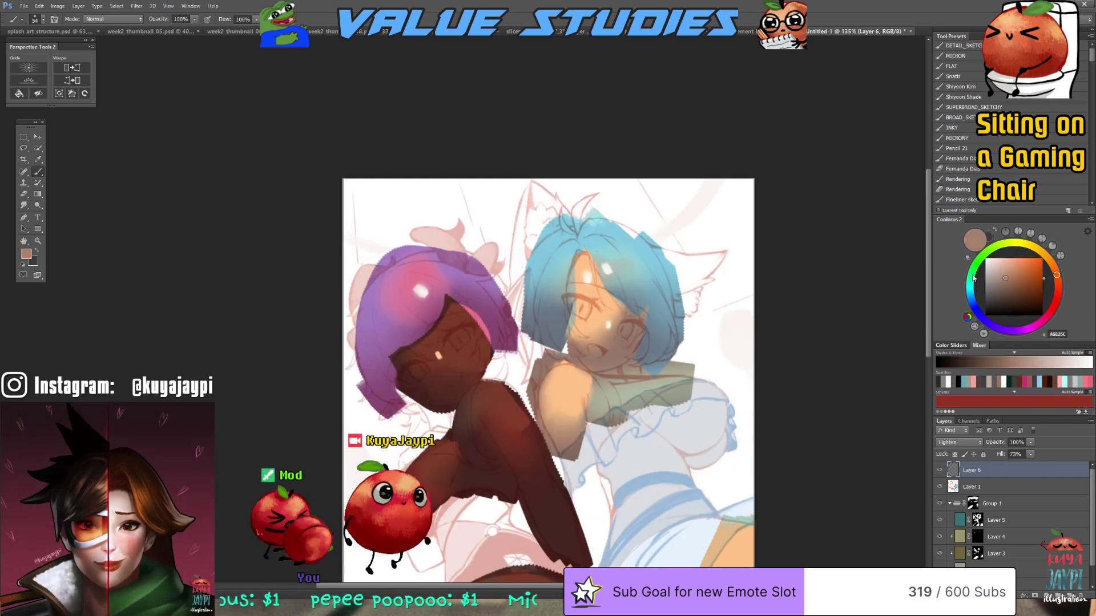
{"action": "left_click", "coordinate": [1025, 266]}
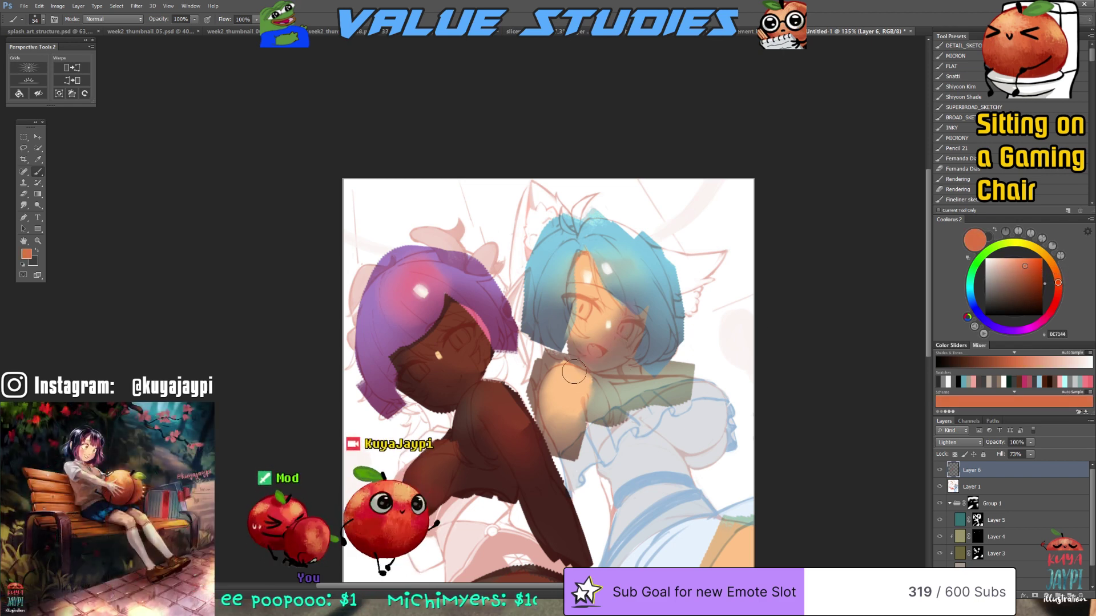
{"action": "left_click_drag", "start_coordinate": [1030, 273], "coordinate": [1023, 260]}
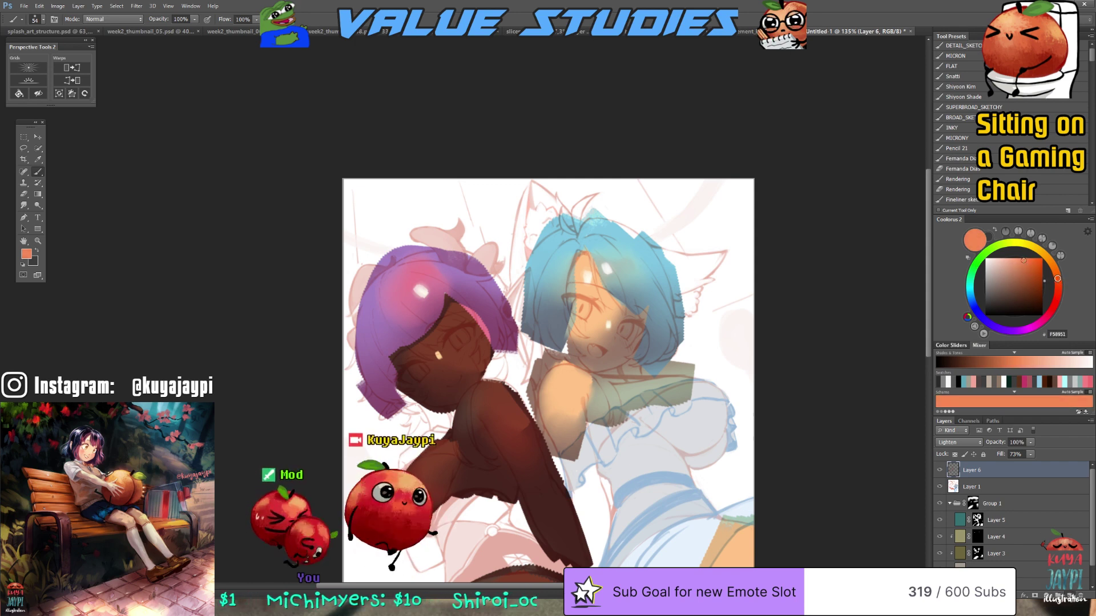
{"action": "key", "text": "ctrl+shift+alt+n"}
{"action": "left_click", "coordinate": [960, 443]}
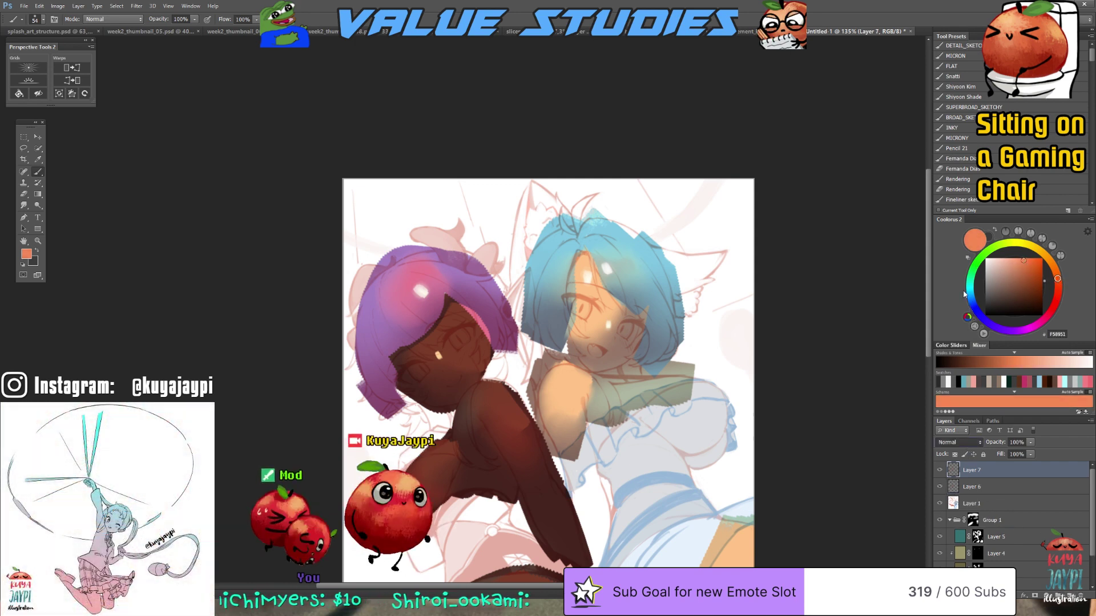
{"action": "left_click", "coordinate": [956, 186]}
Paint a soft orange glow on the blue-haired character's cheek and upper arm
{"action": "mouse_move", "coordinate": [578, 334]}
{"action": "left_mouse_down"}
{"action": "mouse_move", "coordinate": [631, 299]}
{"action": "mouse_move", "coordinate": [601, 357]}
{"action": "mouse_move", "coordinate": [590, 339]}
{"action": "mouse_move", "coordinate": [553, 422]}
{"action": "mouse_move", "coordinate": [571, 400]}
{"action": "mouse_move", "coordinate": [582, 409]}
{"action": "mouse_move", "coordinate": [565, 456]}
{"action": "left_mouse_up"}
{"action": "key", "text": "bracketleft"}
{"action": "key", "text": "bracketleft"}
{"action": "key", "text": "bracketleft"}
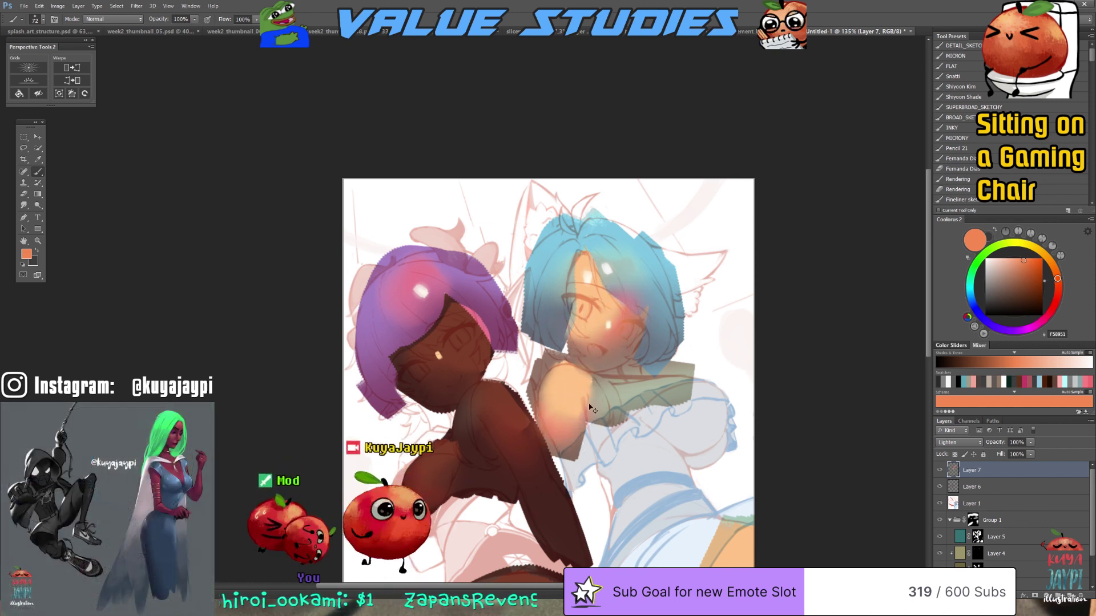
{"action": "key", "text": "i"}
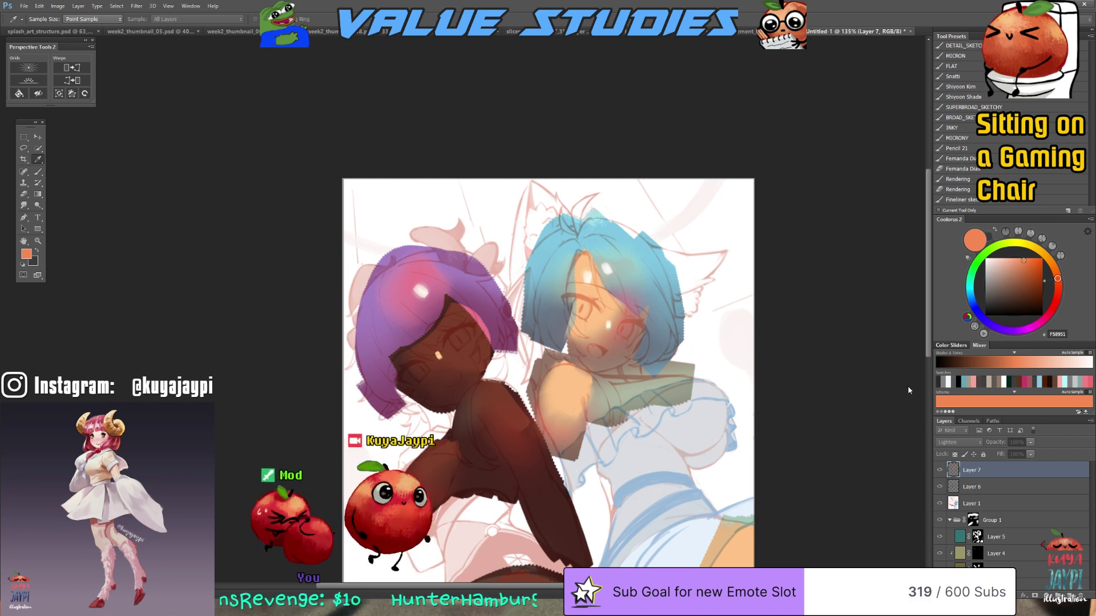
{"action": "key", "text": "b"}
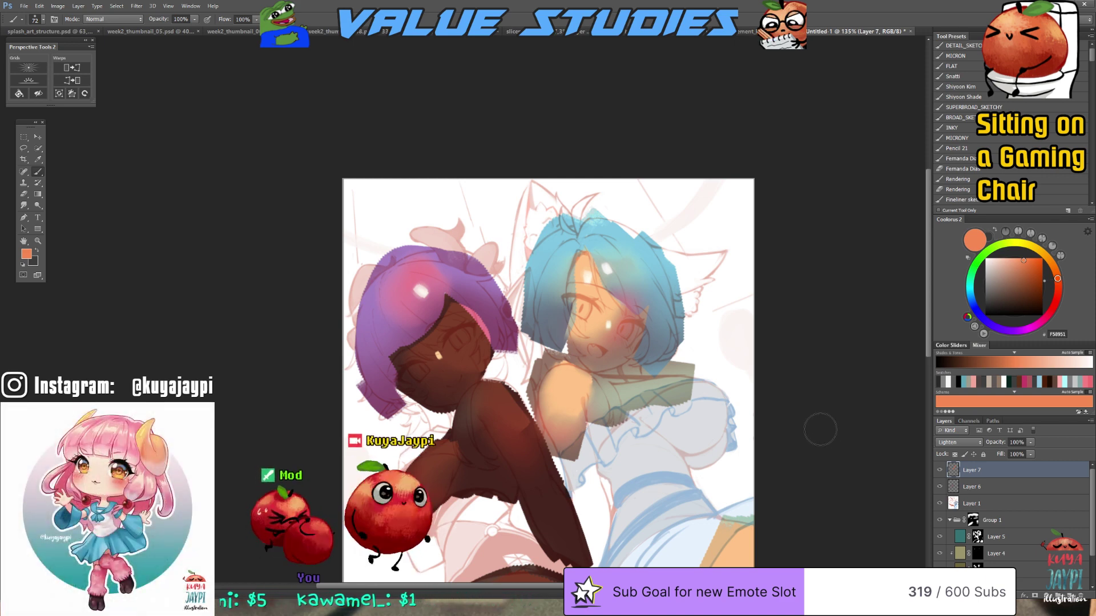
{"action": "key", "text": "i"}
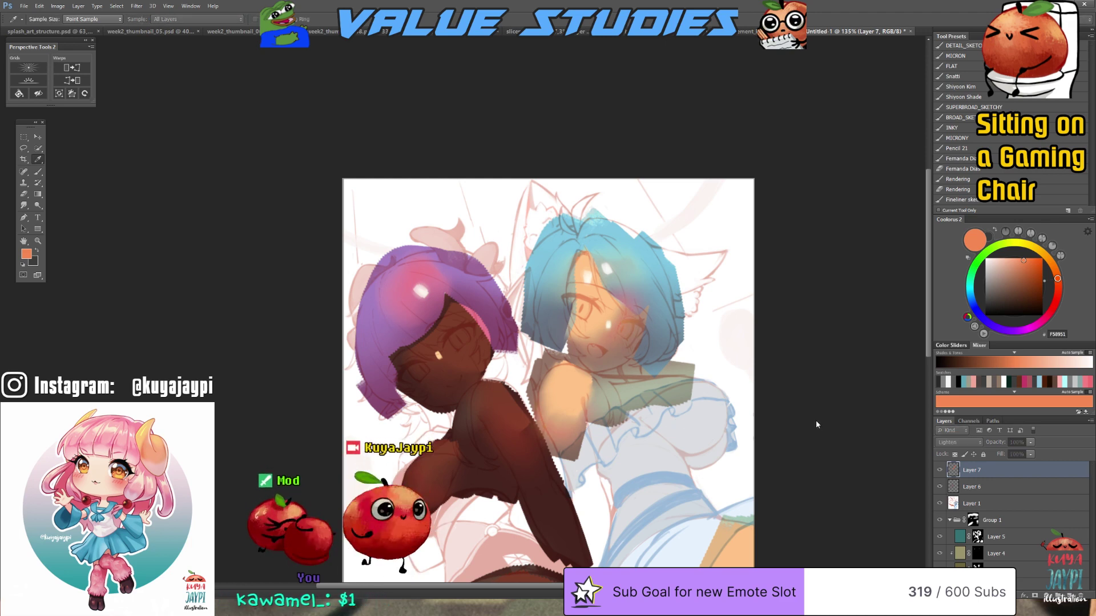
{"action": "key", "text": "b"}
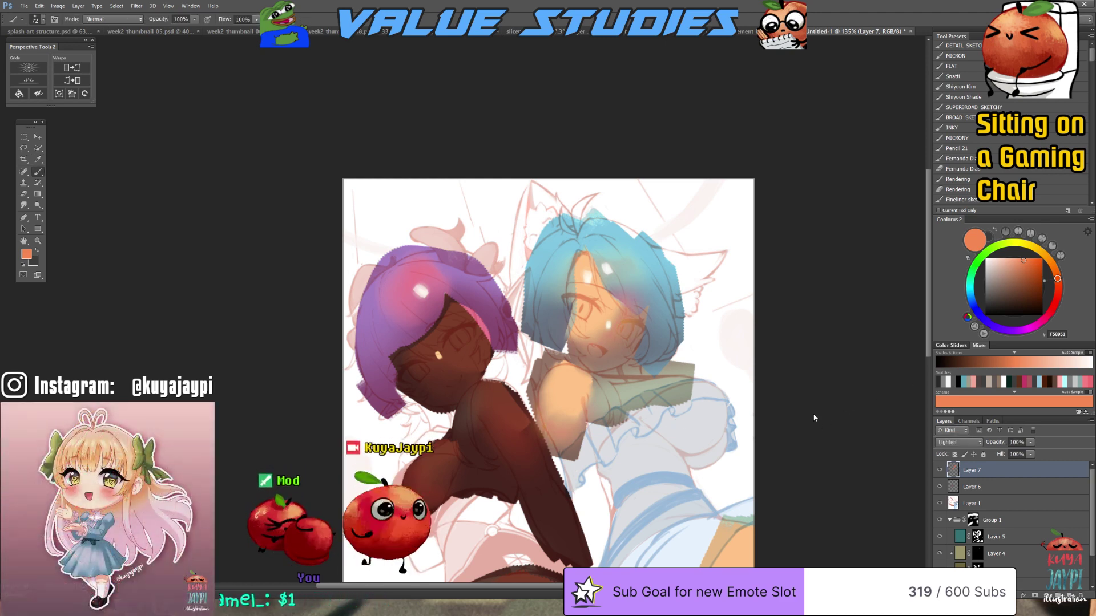
{"action": "scroll", "coordinate": [891, 354], "scroll_direction": "down", "scroll_amount": 5}
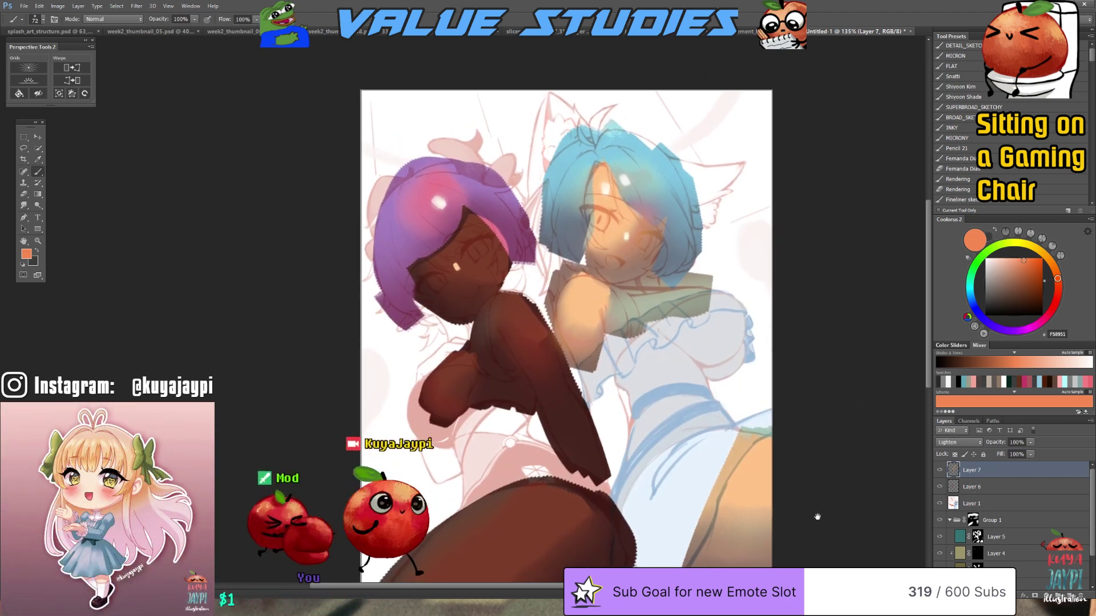
{"action": "left_click_drag", "start_coordinate": [791, 516], "coordinate": [793, 553]}
{"action": "scroll", "coordinate": [798, 492], "scroll_direction": "down", "scroll_amount": 1}
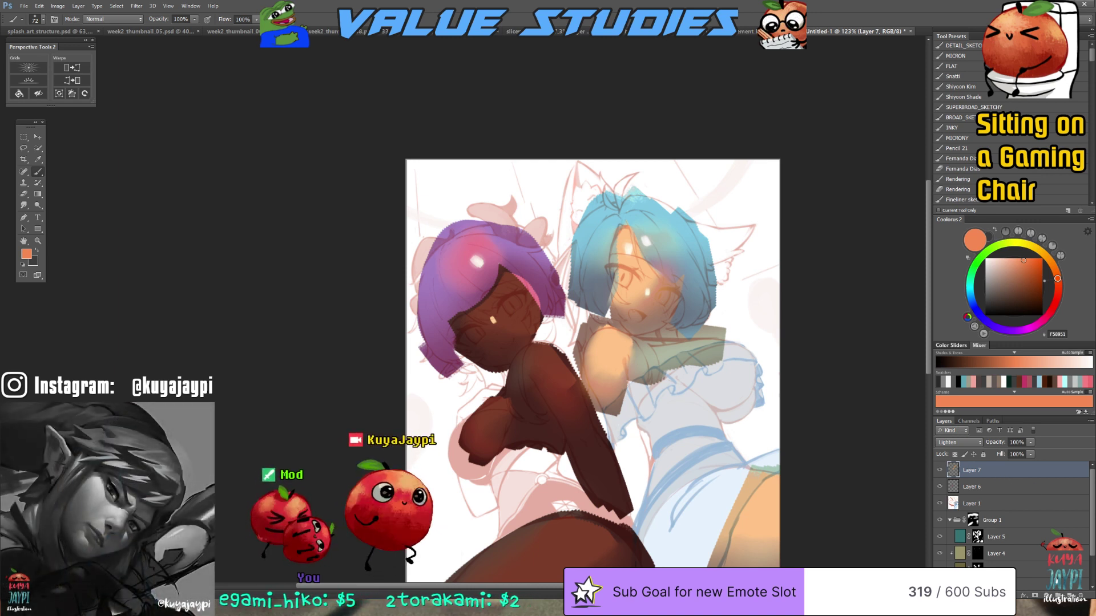
Add a top layer in Multiply mode and choose a muted purple for the shadows
{"action": "key", "text": "ctrl+shift+alt+n"}
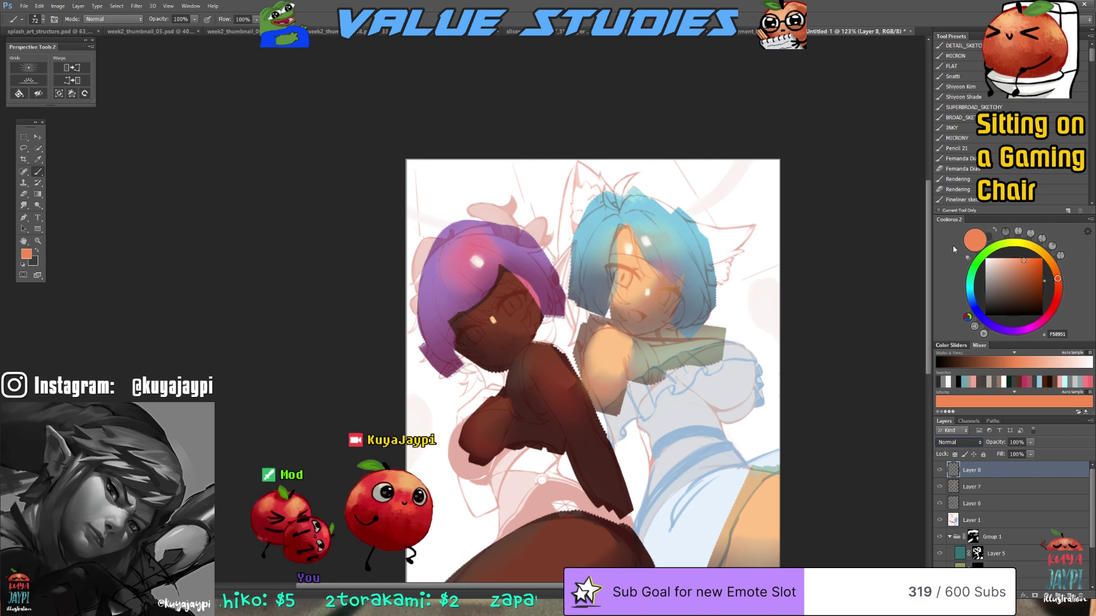
{"action": "key", "text": "shift+alt+m"}
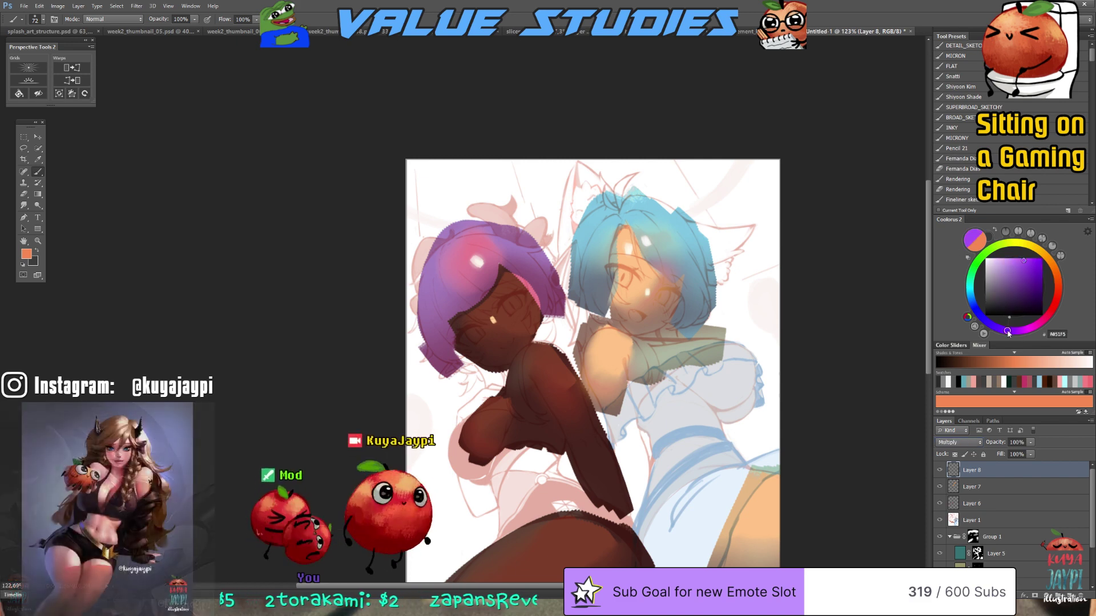
{"action": "left_click", "coordinate": [1039, 336]}
{"action": "left_click", "coordinate": [1020, 330]}
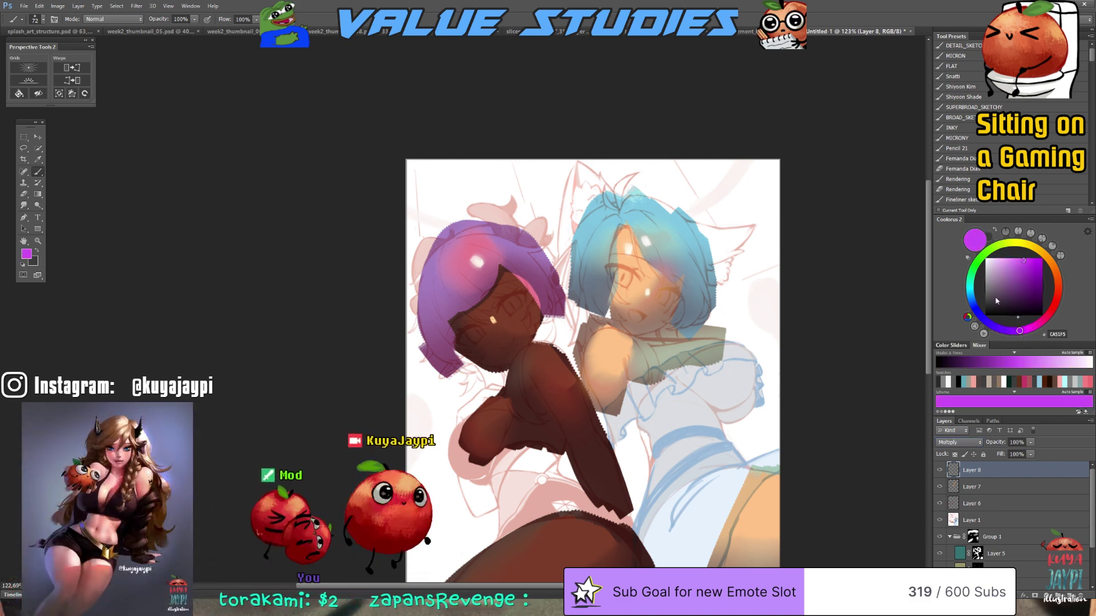
{"action": "left_click", "coordinate": [996, 280]}
{"action": "left_click", "coordinate": [992, 280]}
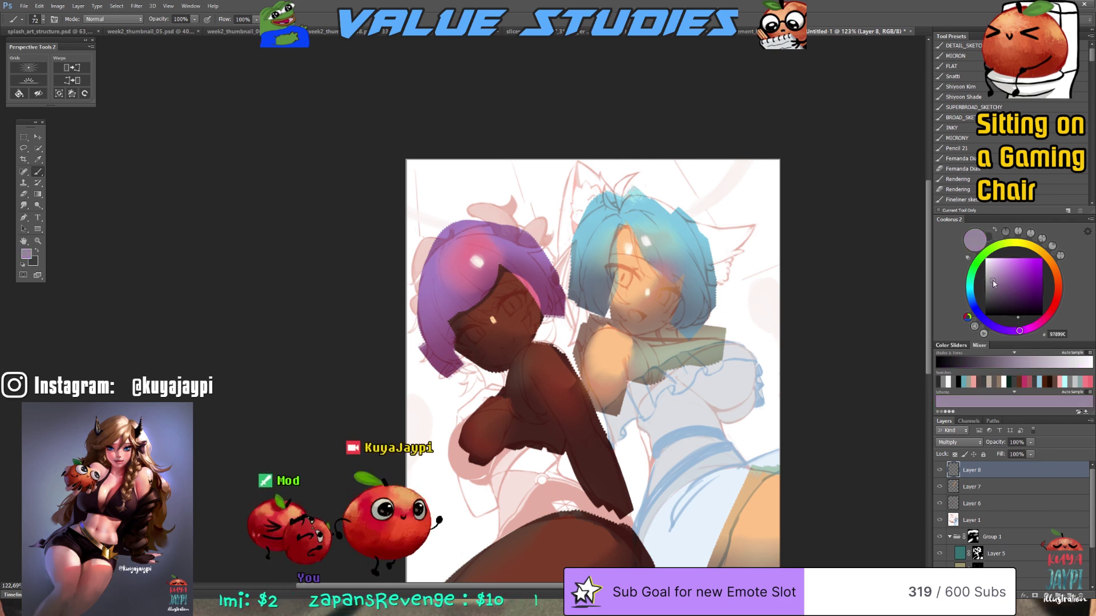
Lasso the torso area beside the dark-skinned character's arm and shade it with a darker muted purple, 47414A
{"action": "key", "text": "r"}
{"action": "left_click_drag", "start_coordinate": [580, 362], "coordinate": [485, 419]}
{"action": "key", "text": "l"}
{"action": "key", "text": "b"}
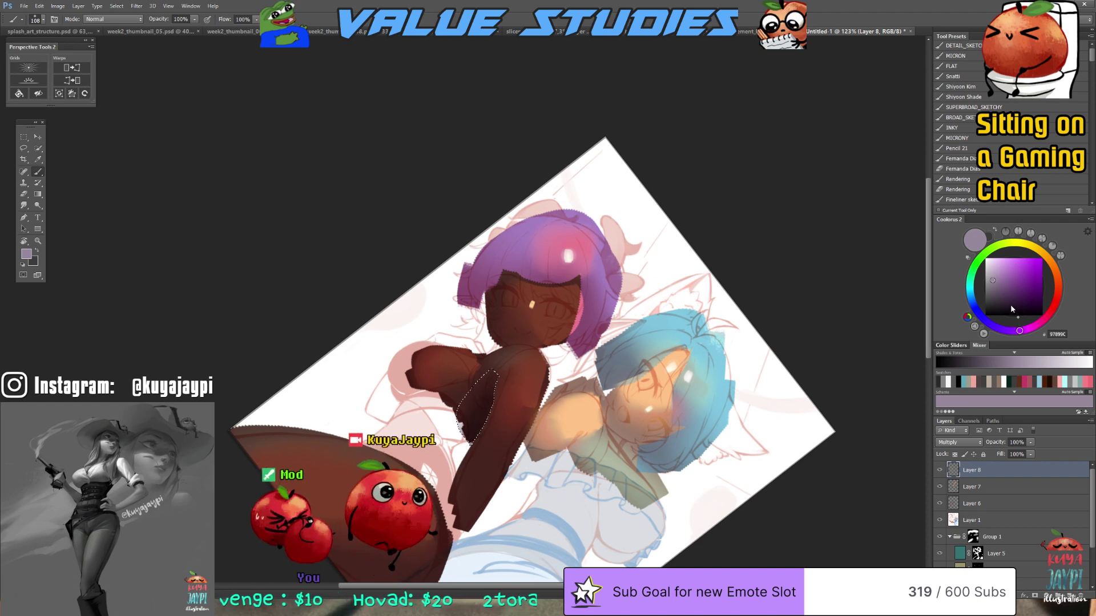
{"action": "left_click", "coordinate": [992, 299]}
{"action": "key", "text": "bracketleft"}
{"action": "key", "text": "bracketleft"}
{"action": "key", "text": "bracketleft"}
{"action": "key", "text": "bracketleft"}
{"action": "key", "text": "bracketleft"}
{"action": "key", "text": "bracketleft"}
{"action": "key", "text": "bracketleft"}
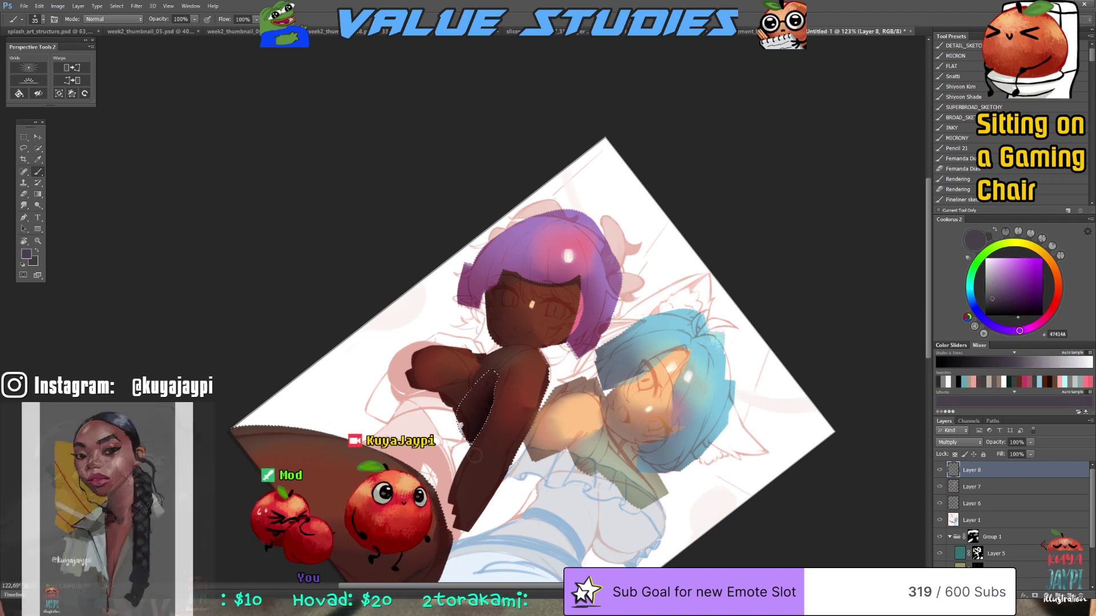
Deselect the torso shadow and soften its edges with a larger eraser
{"action": "key", "text": "e"}
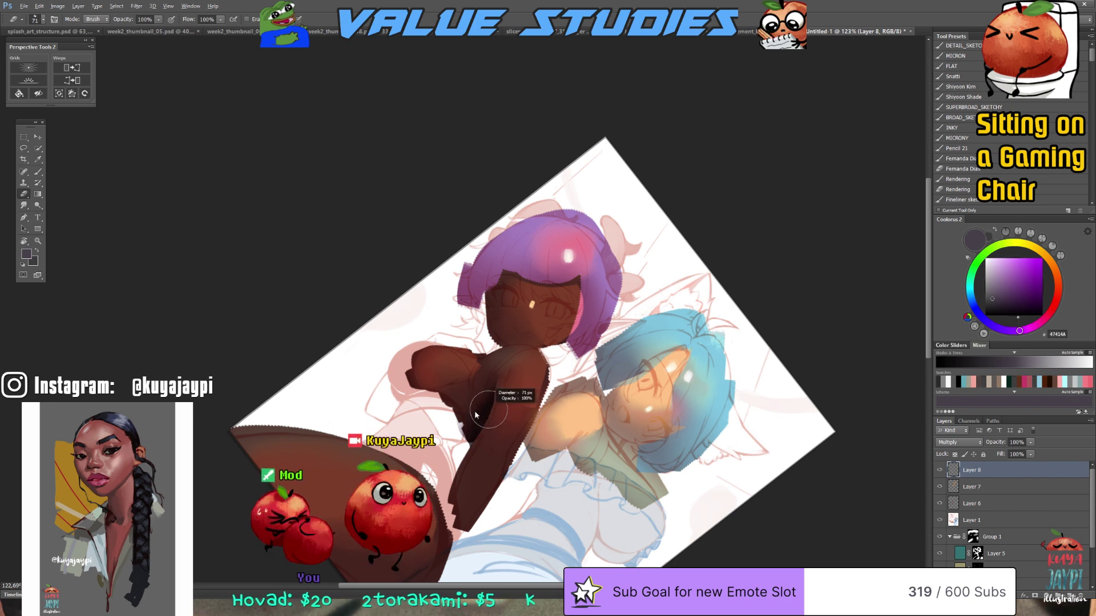
{"action": "key", "text": "ctrl+d"}
{"action": "left_click_drag", "start_coordinate": [453, 405], "coordinate": [450, 440]}
{"action": "mouse_move", "coordinate": [485, 382]}
{"action": "left_mouse_down"}
{"action": "mouse_move", "coordinate": [477, 431]}
{"action": "mouse_move", "coordinate": [525, 359]}
{"action": "mouse_move", "coordinate": [492, 397]}
{"action": "left_mouse_up"}
Lasso a small area between the dark-skinned character's chest and torso, shade it, and clear the selection
{"action": "key", "text": "l"}
{"action": "key", "text": "b"}
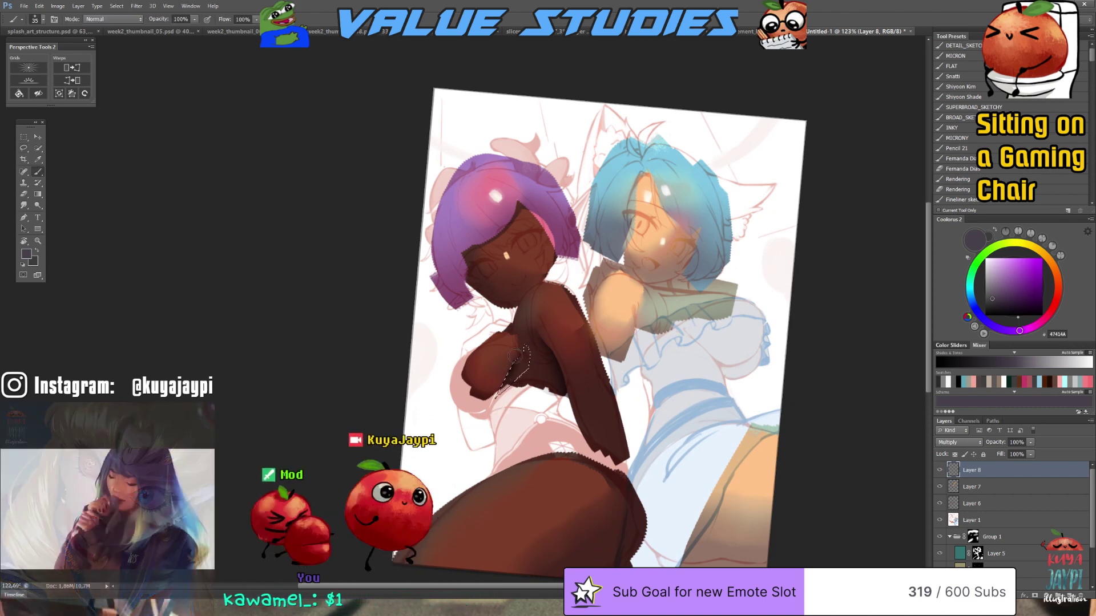
{"action": "key", "text": "ctrl+d"}
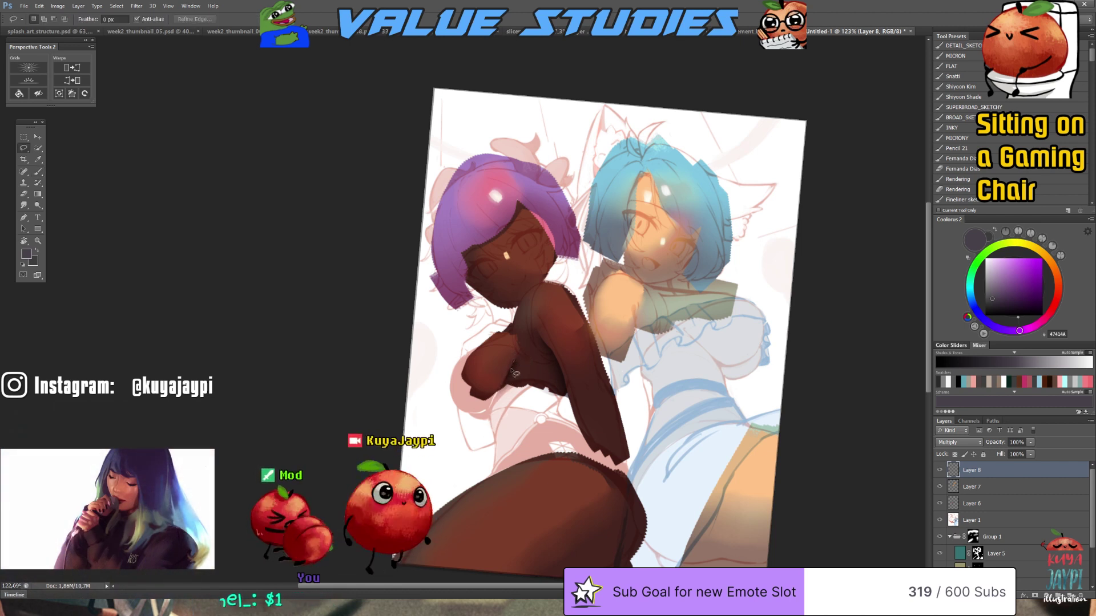
Lasso the dark-skinned character's chest area, add a new layer, and sample the sketch's light pink
{"action": "key", "text": "l"}
{"action": "mouse_move", "coordinate": [472, 345]}
{"action": "left_mouse_down"}
{"action": "mouse_move", "coordinate": [486, 378]}
{"action": "mouse_move", "coordinate": [467, 348]}
{"action": "left_mouse_up"}
{"action": "key", "text": "b"}
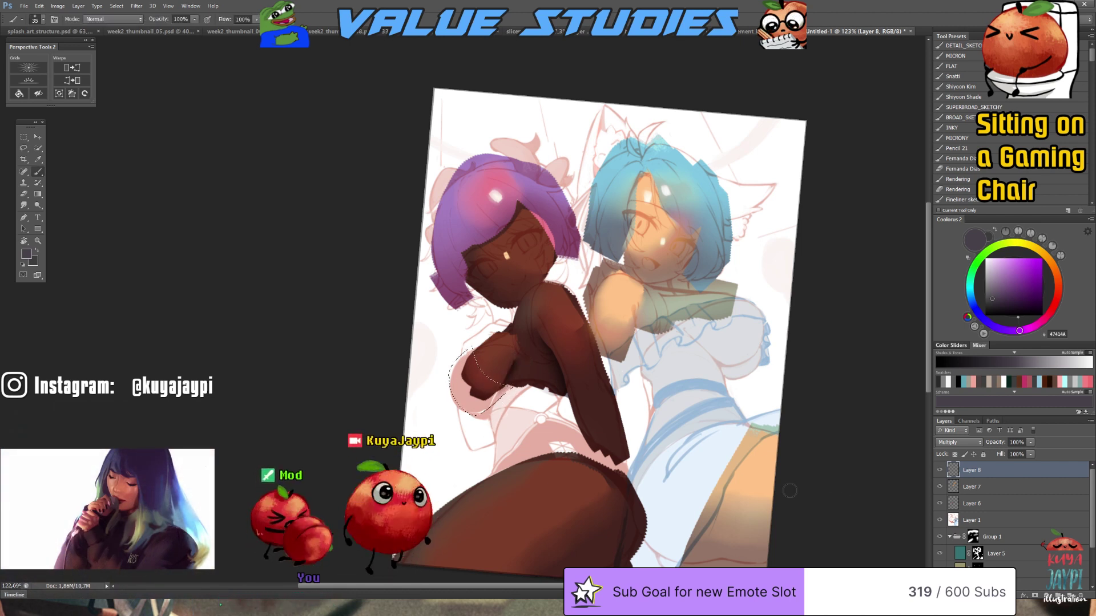
{"action": "left_click", "coordinate": [1065, 593]}
{"action": "left_click", "coordinate": [470, 401], "text": "alt"}
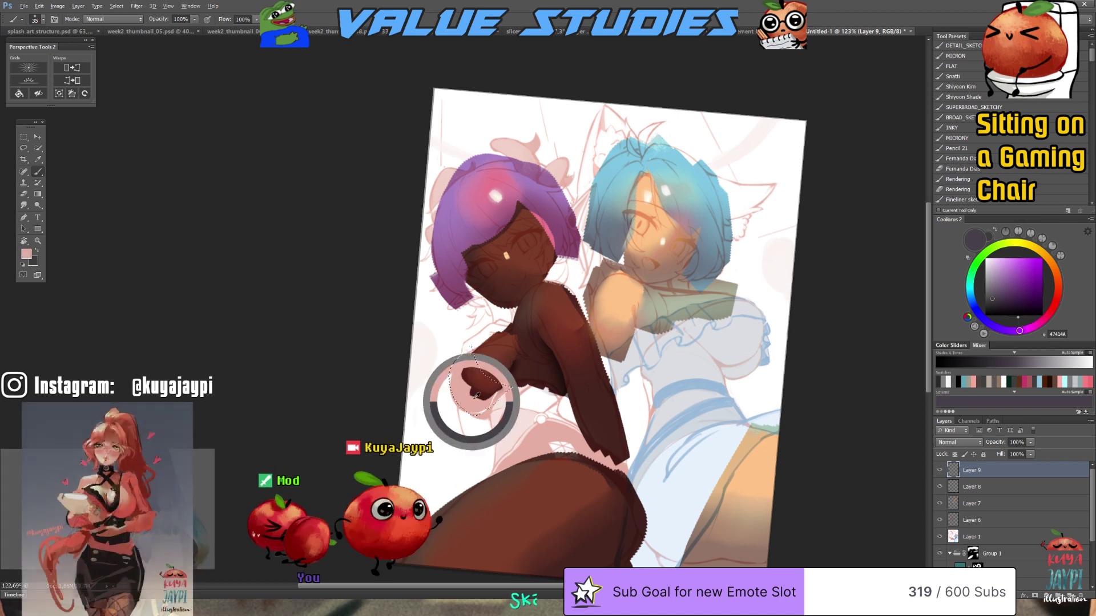
Lasso the underside of the purple-haired figure's chest, sample a reddish brown from the skin and paint it inside the selection
{"action": "mouse_move", "coordinate": [470, 360]}
{"action": "left_mouse_down"}
{"action": "mouse_move", "coordinate": [481, 435]}
{"action": "mouse_move", "coordinate": [493, 398]}
{"action": "mouse_move", "coordinate": [482, 378]}
{"action": "left_mouse_up"}
{"action": "key", "text": "r"}
{"action": "key", "text": "l"}
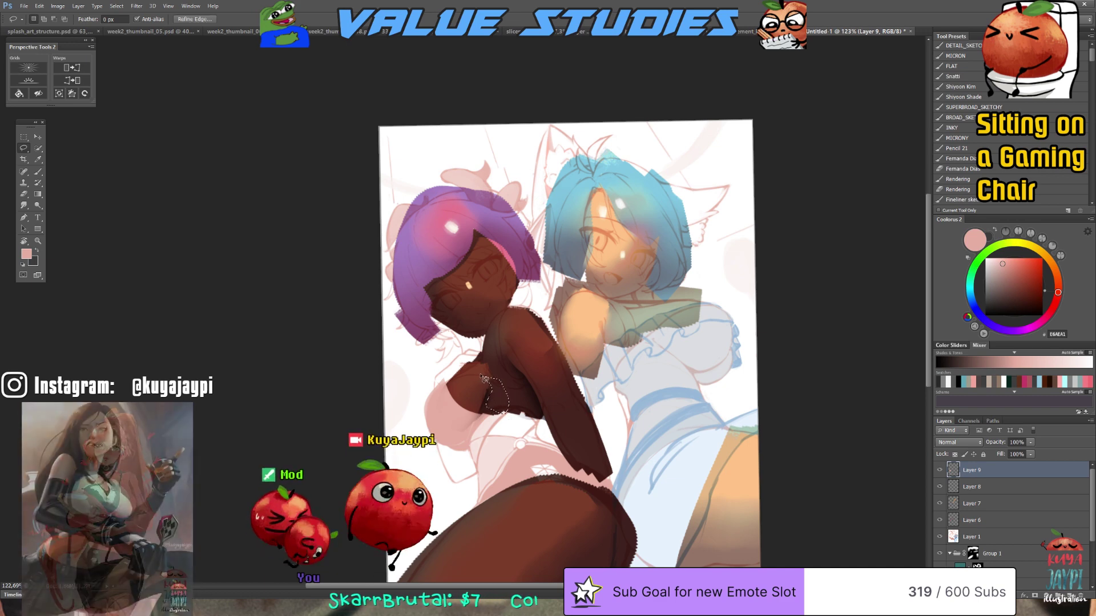
{"action": "key", "text": "b"}
{"action": "left_click", "coordinate": [503, 384], "text": "alt"}
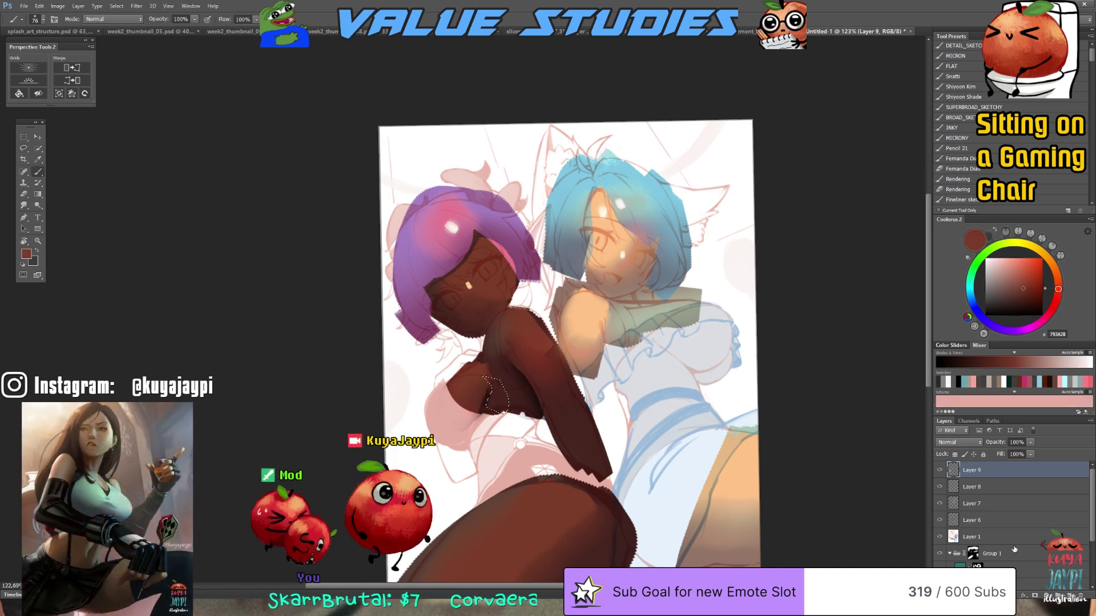
{"action": "key", "text": "ctrl+d"}
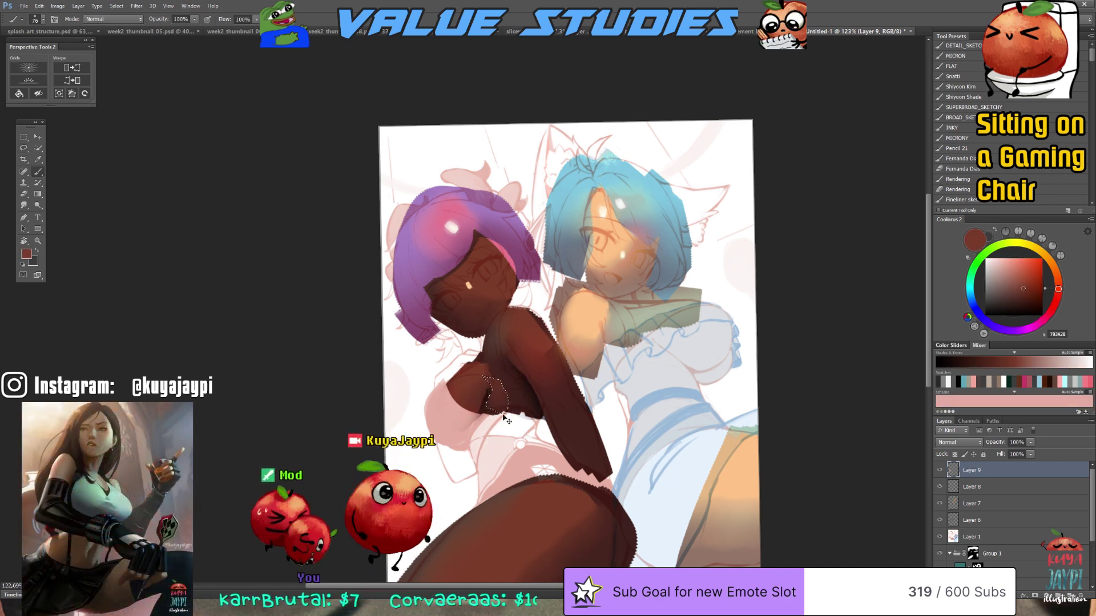
Smudge the shading at the purple-haired figure's neck and shoulder with an enlarged smudge brush
{"action": "key", "text": "r"}
{"action": "key", "text": "bracketright"}
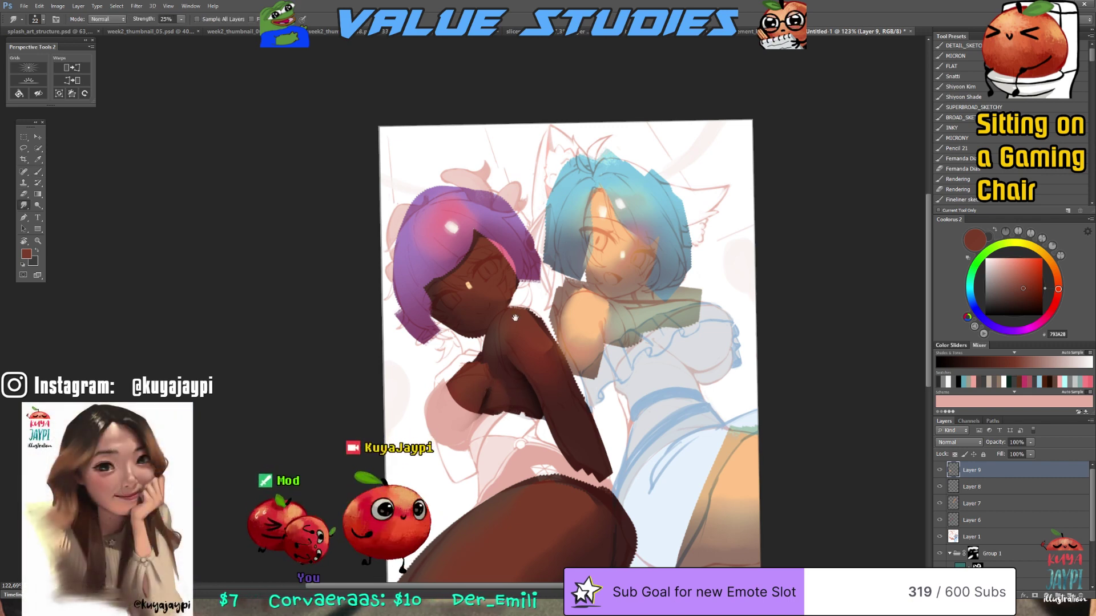
{"action": "left_click_drag", "start_coordinate": [515, 318], "coordinate": [506, 308]}
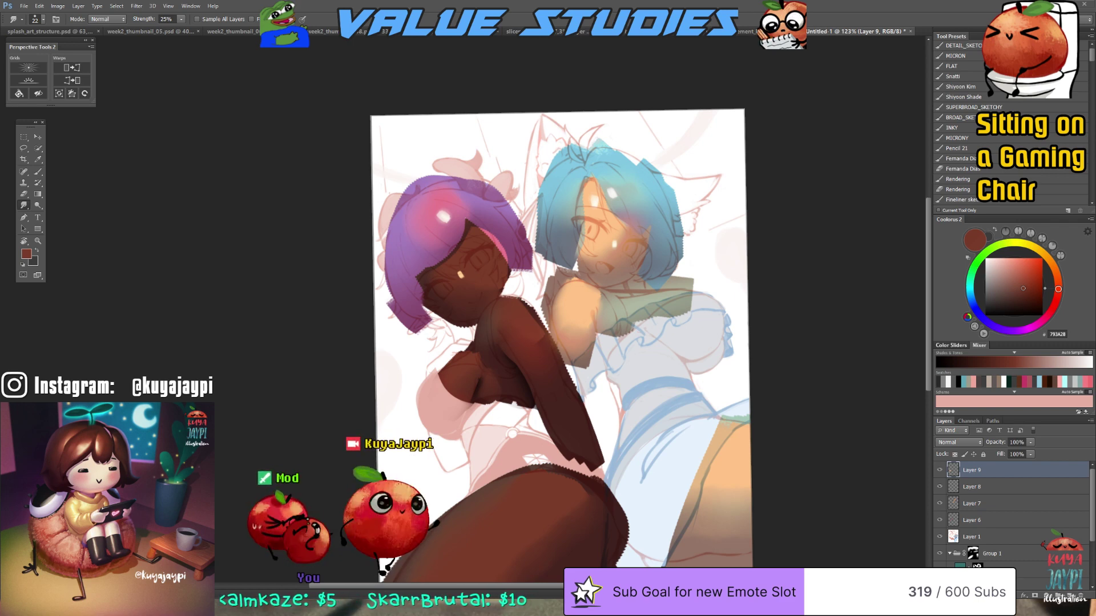
Lasso the shadow area of the purple-haired figure's face, from the jaw up to the hair edge
{"action": "key", "text": "r"}
{"action": "left_click_drag", "start_coordinate": [655, 373], "coordinate": [526, 331]}
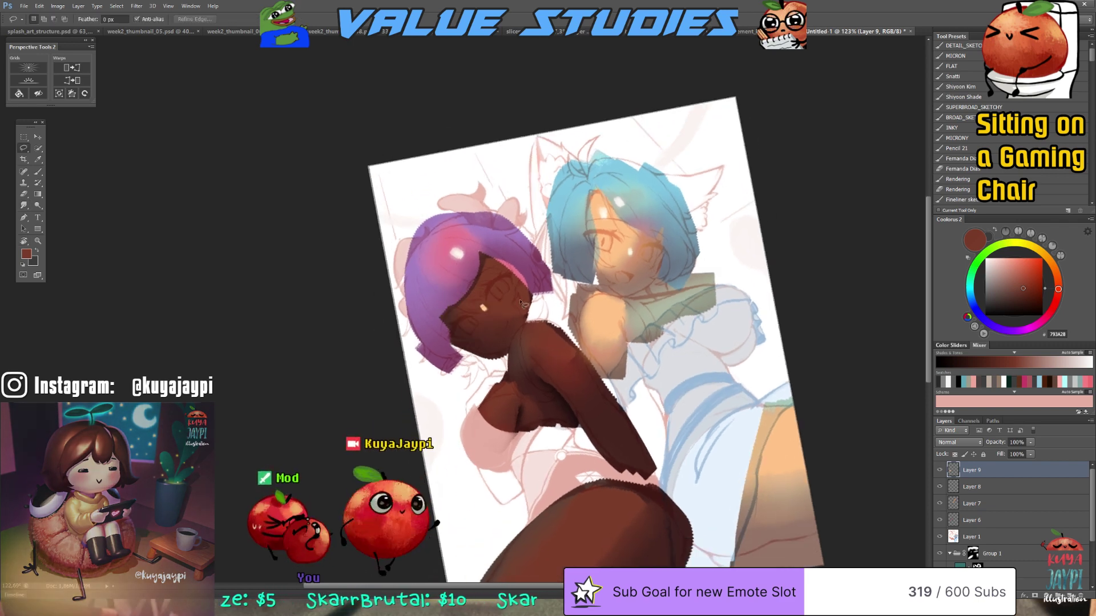
{"action": "key", "text": "l"}
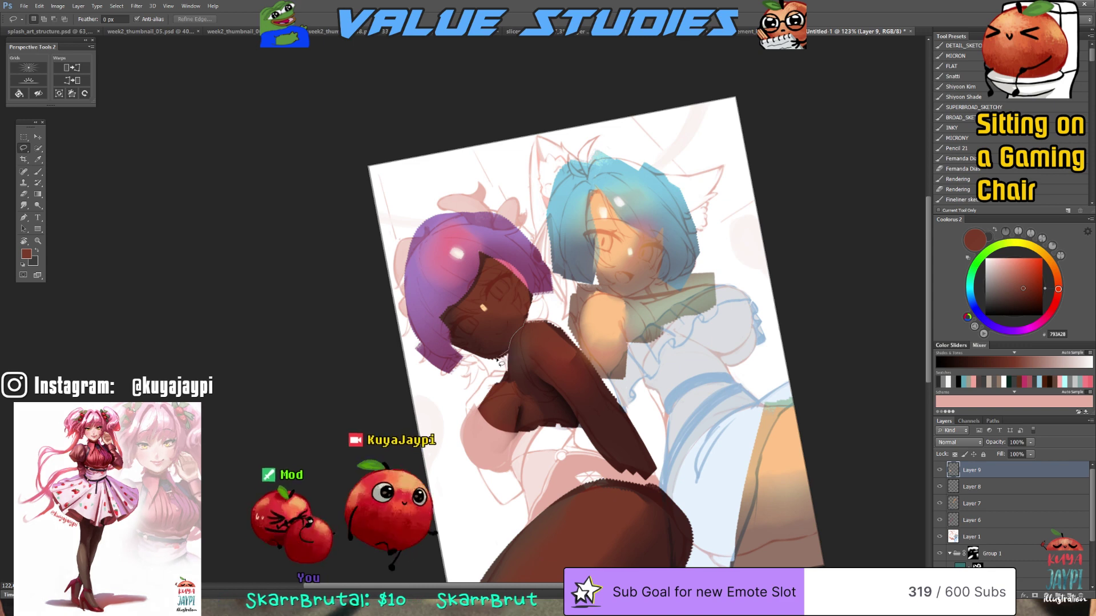
{"action": "mouse_move", "coordinate": [497, 360]}
{"action": "left_mouse_down"}
{"action": "mouse_move", "coordinate": [450, 315]}
{"action": "mouse_move", "coordinate": [449, 338]}
{"action": "mouse_move", "coordinate": [443, 320]}
{"action": "mouse_move", "coordinate": [485, 240]}
{"action": "mouse_move", "coordinate": [498, 261]}
{"action": "left_mouse_up"}
{"action": "key", "text": "b"}
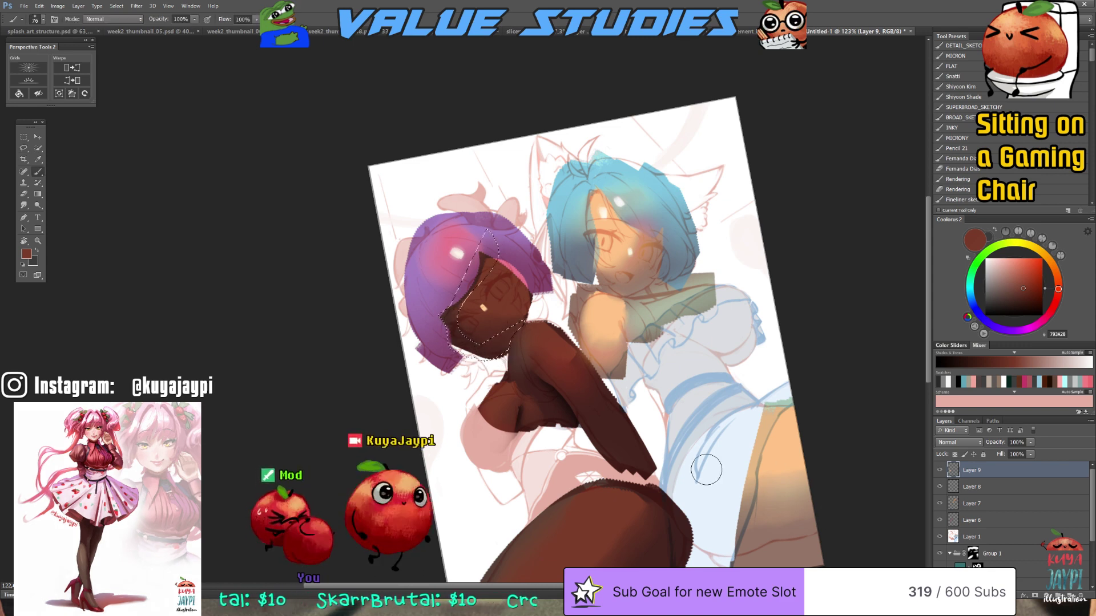
Pick a muted violet and shade the selected face area on Layer 8 with a resized brush, then drop the selection
{"action": "left_click_drag", "start_coordinate": [586, 428], "coordinate": [622, 429]}
{"action": "key", "text": "alt+bracketleft"}
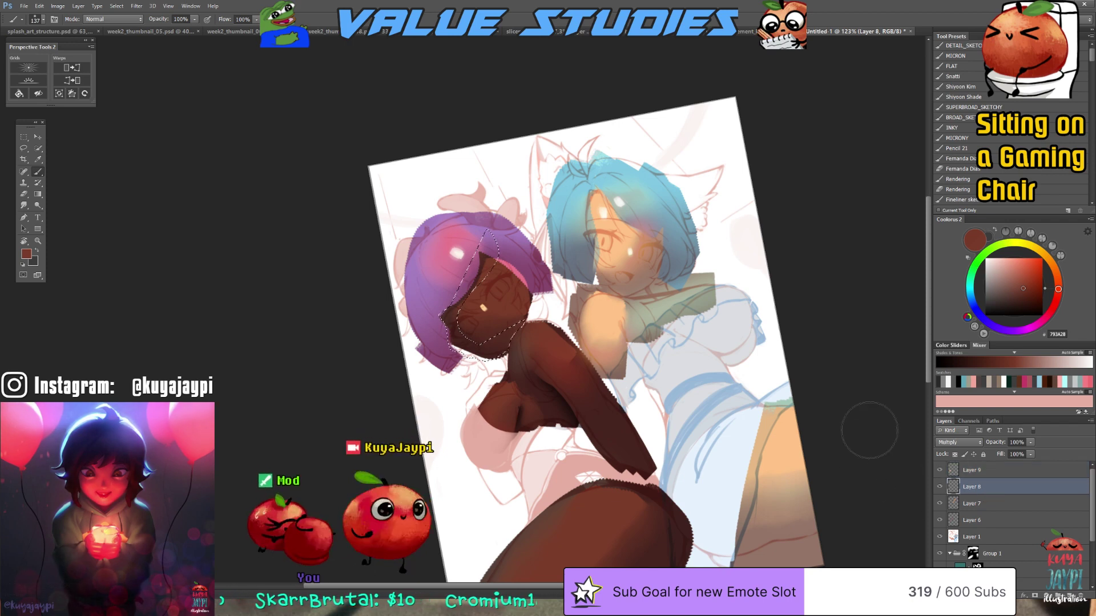
{"action": "left_click", "coordinate": [547, 383], "text": "alt"}
{"action": "left_click", "coordinate": [1008, 332]}
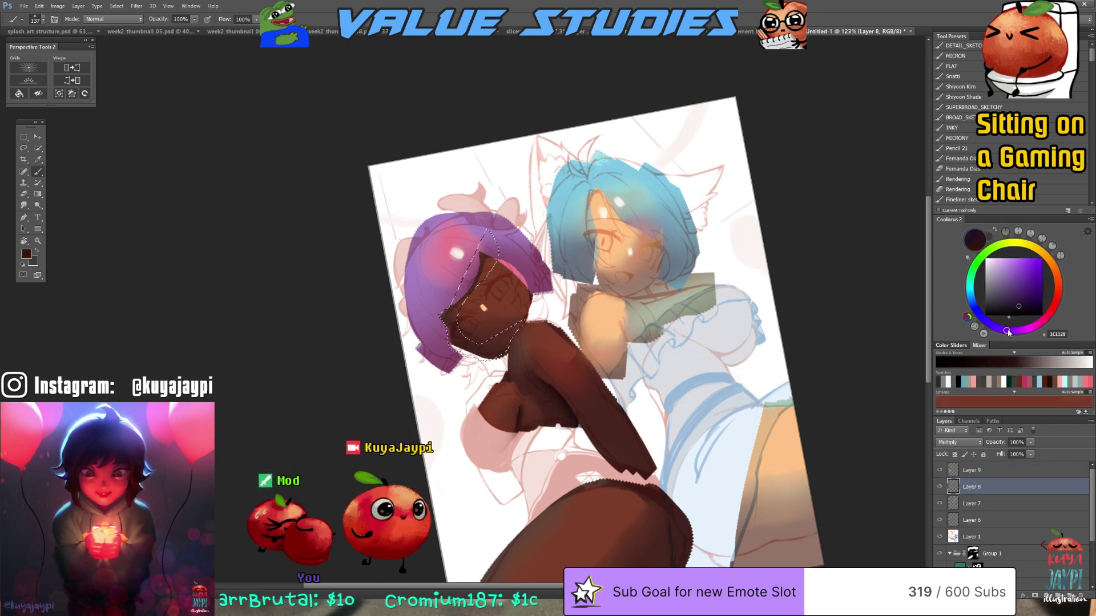
{"action": "left_click", "coordinate": [993, 282]}
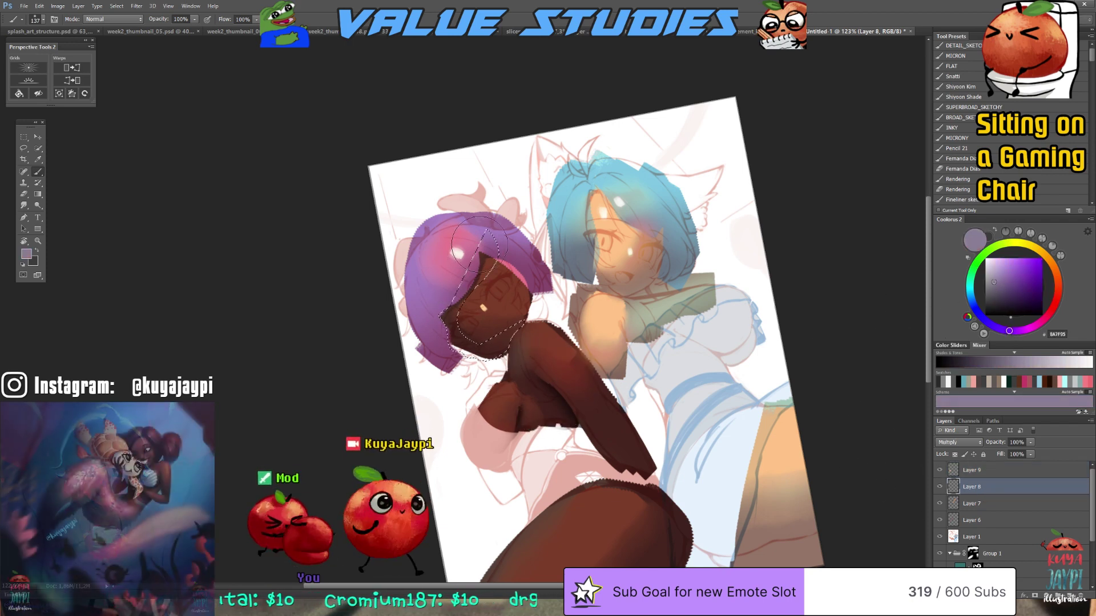
{"action": "key", "text": "bracketleft"}
{"action": "key", "text": "bracketleft"}
{"action": "key", "text": "bracketleft"}
{"action": "key", "text": "bracketleft"}
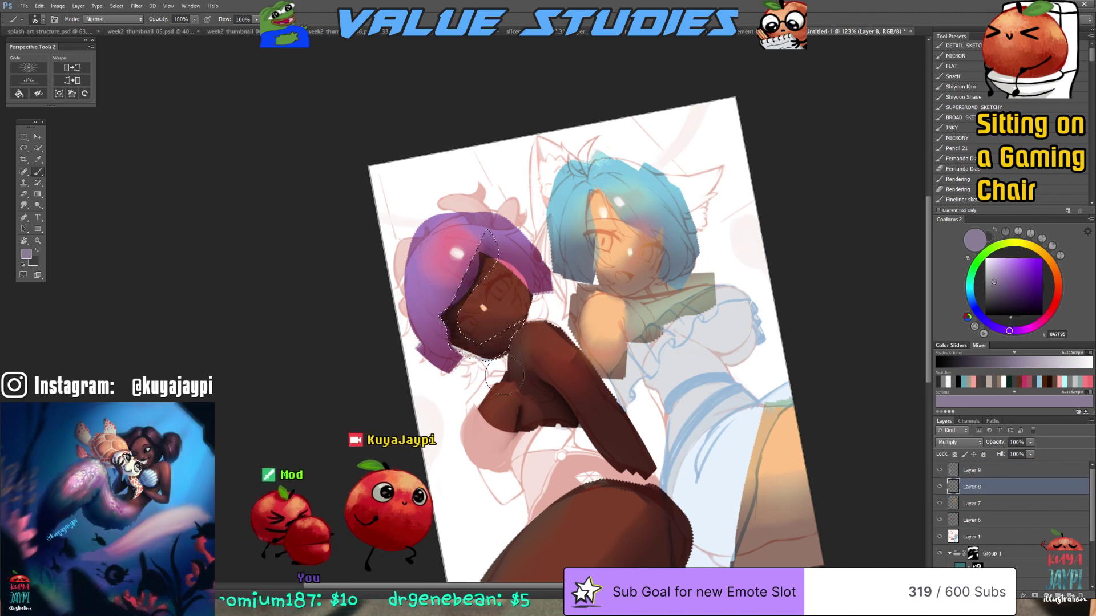
{"action": "key", "text": "ctrl+d"}
Lasso the lower part of the purple-haired figure's thigh, shade it with the muted violet and drop the selection
{"action": "key", "text": "r"}
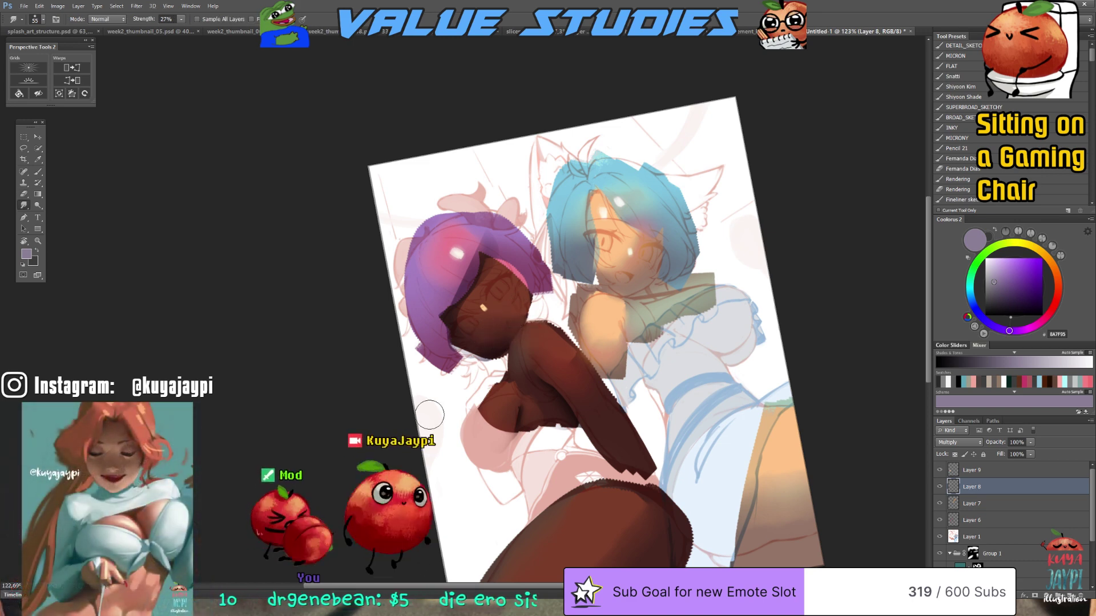
{"action": "mouse_move", "coordinate": [631, 422]}
{"action": "left_mouse_down"}
{"action": "mouse_move", "coordinate": [630, 371]}
{"action": "mouse_move", "coordinate": [635, 440]}
{"action": "mouse_move", "coordinate": [672, 473]}
{"action": "mouse_move", "coordinate": [576, 514]}
{"action": "mouse_move", "coordinate": [599, 448]}
{"action": "left_mouse_up"}
{"action": "key", "text": "l"}
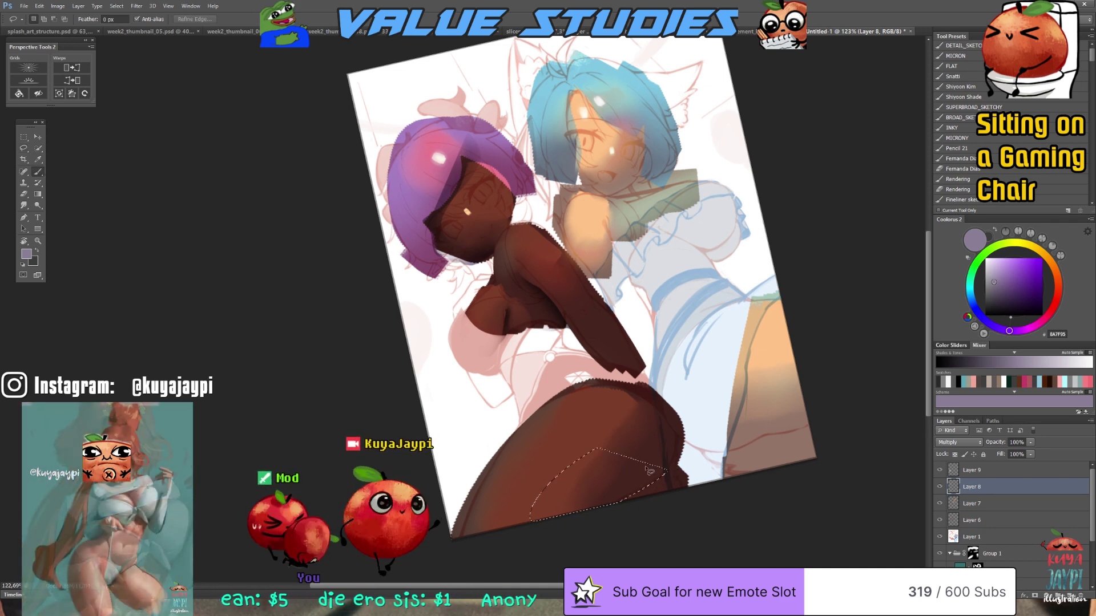
{"action": "key", "text": "b"}
{"action": "key", "text": "ctrl+d"}
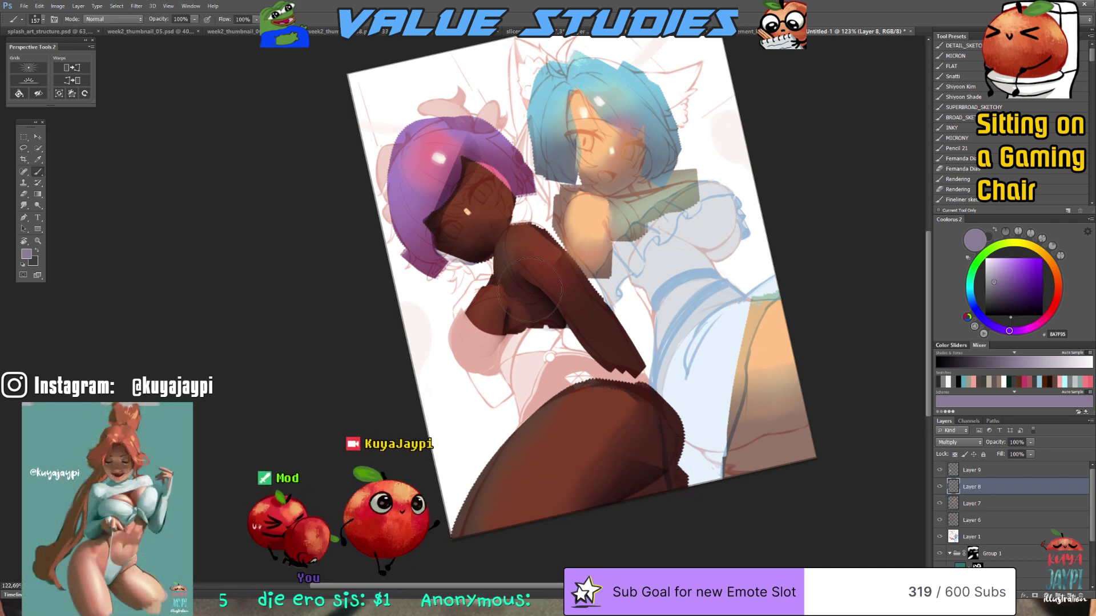
Switch to the horned-woman tutorial document and hide the groups from step 6 down to step 2 to review the instructions
{"action": "key", "text": "r"}
{"action": "key", "text": "Escape"}
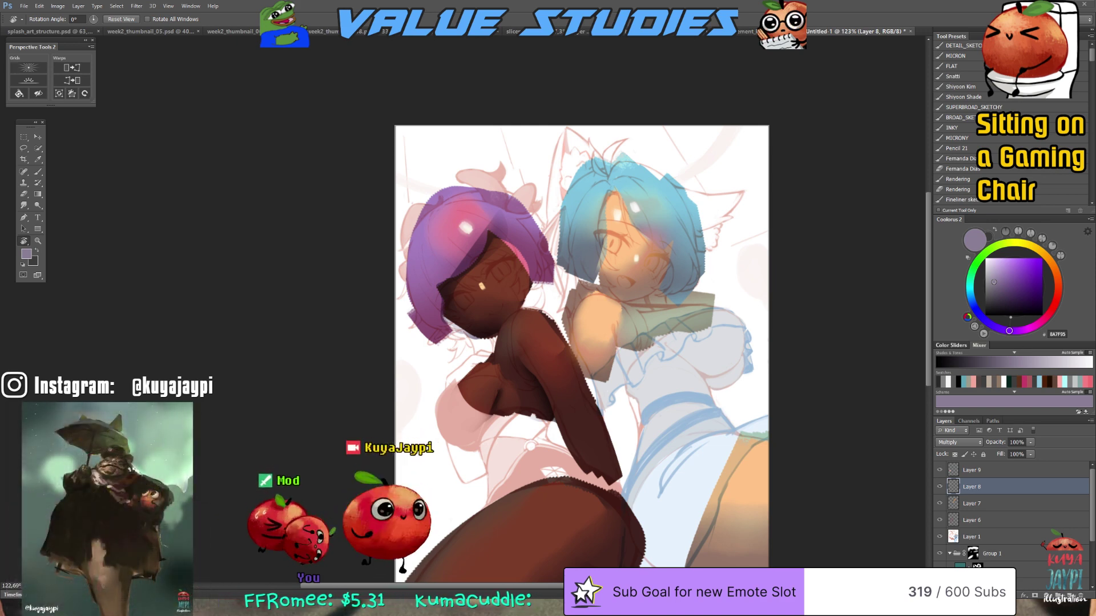
{"action": "key", "text": "ctrl+Tab"}
{"action": "key", "text": "ctrl+0"}
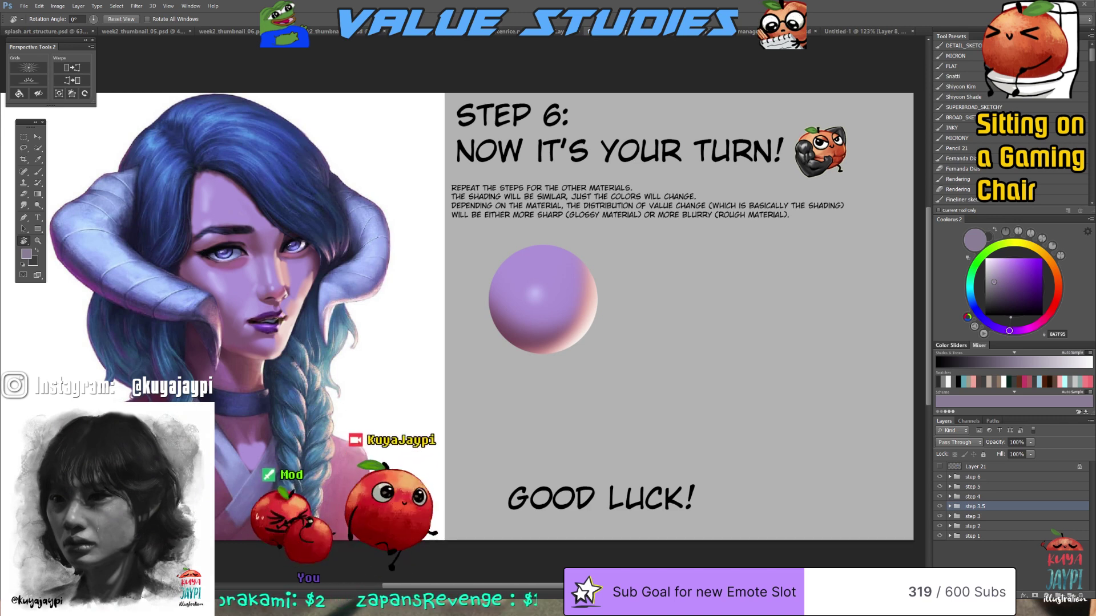
{"action": "left_click", "coordinate": [939, 477]}
{"action": "left_click", "coordinate": [940, 487]}
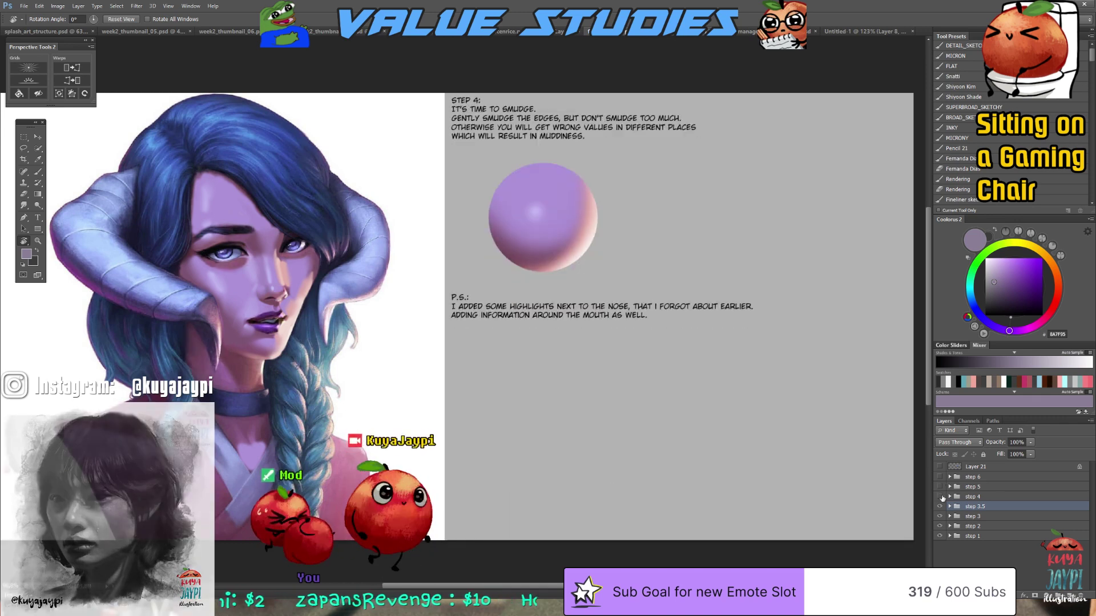
{"action": "left_click", "coordinate": [939, 497]}
{"action": "left_click", "coordinate": [939, 506]}
{"action": "left_click", "coordinate": [939, 516]}
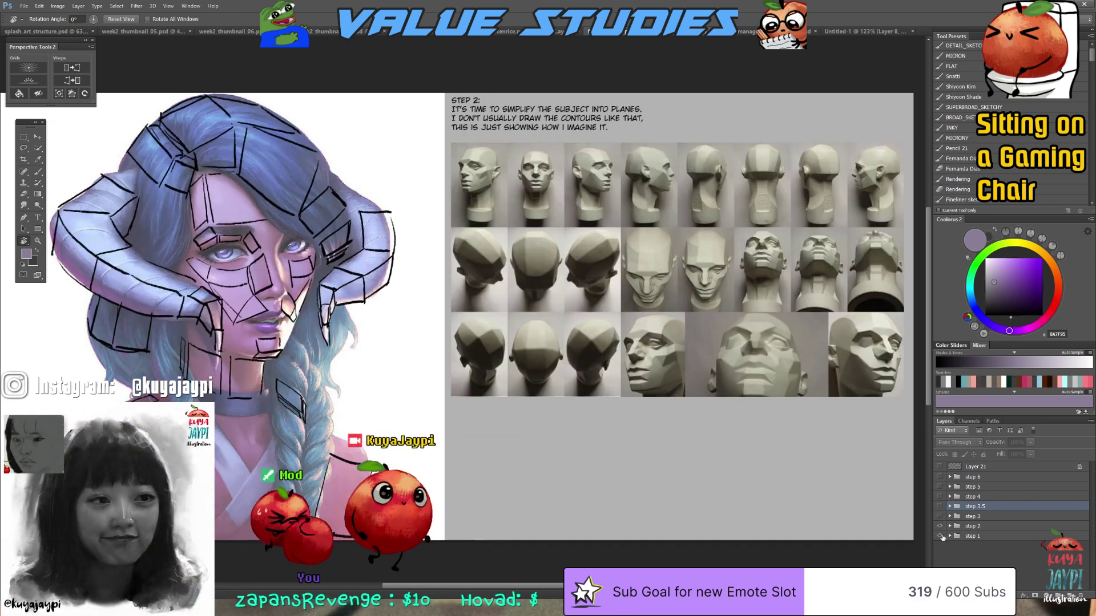
{"action": "left_click", "coordinate": [939, 526]}
Show the tutorial groups step 2, step 3, step 3.5, step 4, step 5 and step 6 in order to review them
{"action": "left_click", "coordinate": [940, 527]}
{"action": "left_click", "coordinate": [939, 516]}
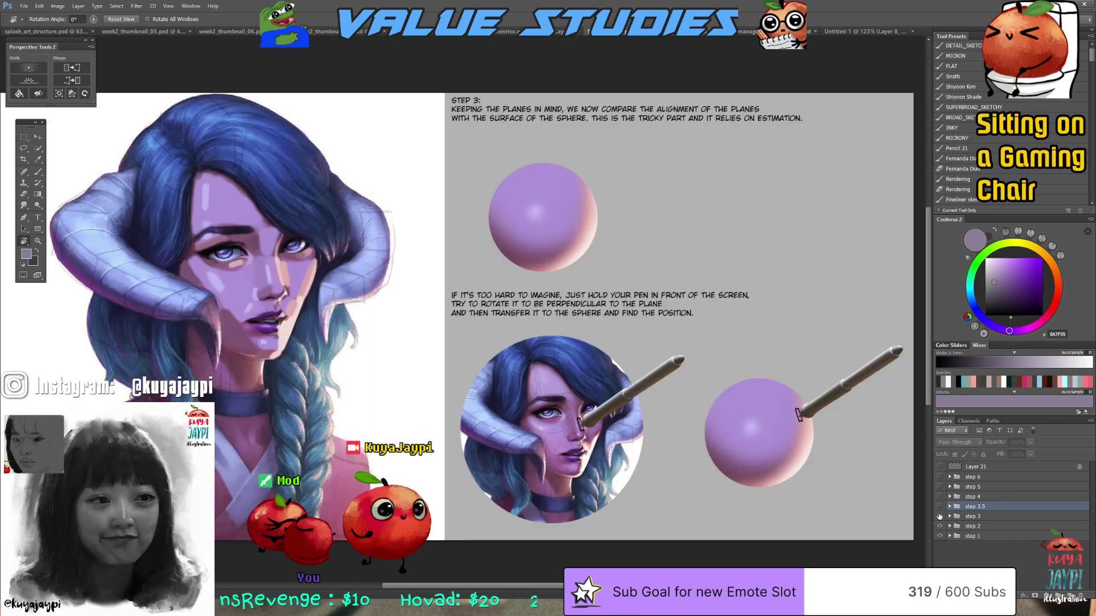
{"action": "left_click", "coordinate": [939, 506]}
{"action": "left_click", "coordinate": [940, 497]}
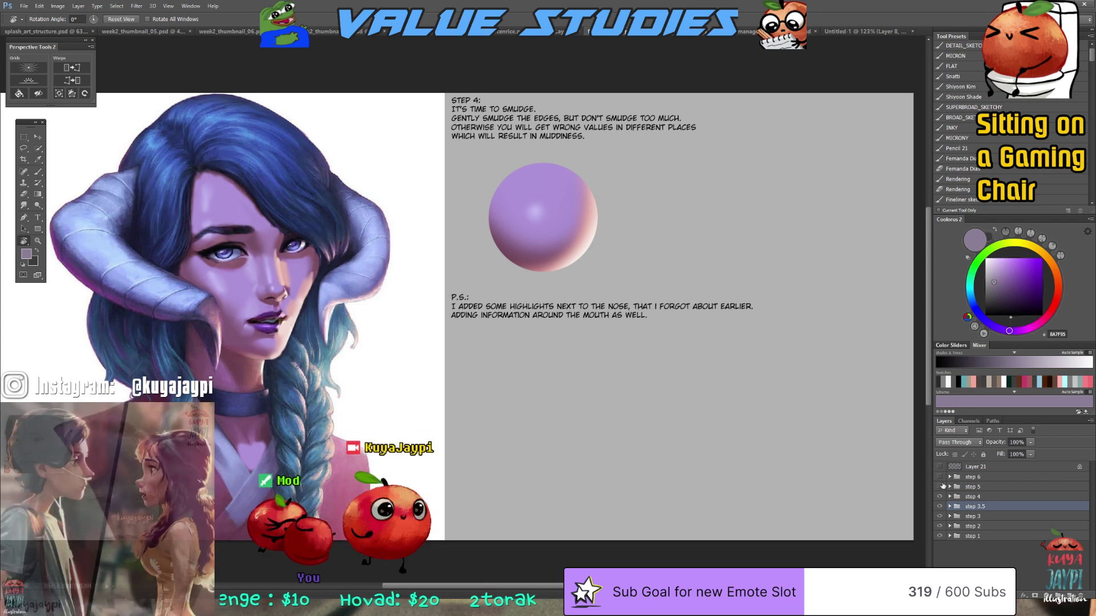
{"action": "left_click", "coordinate": [939, 487]}
{"action": "left_click", "coordinate": [940, 477]}
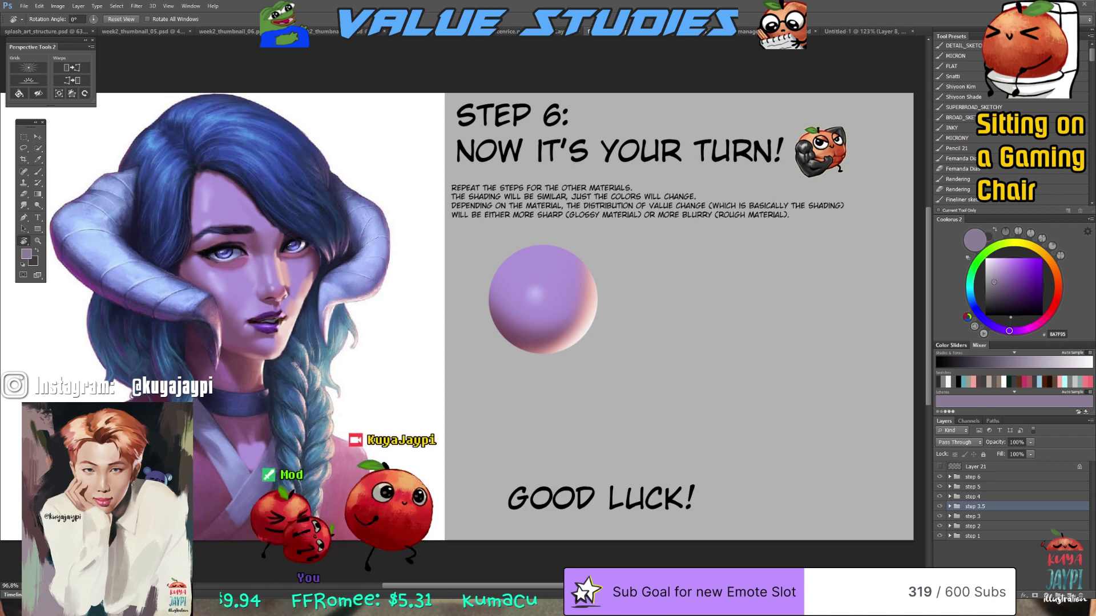
Return to the Untitled-1 illustration and add a new layer above Layer 9 with the Color Dodge blend mode
{"action": "left_click", "coordinate": [862, 33]}
{"action": "left_click_drag", "start_coordinate": [722, 110], "coordinate": [706, 19]}
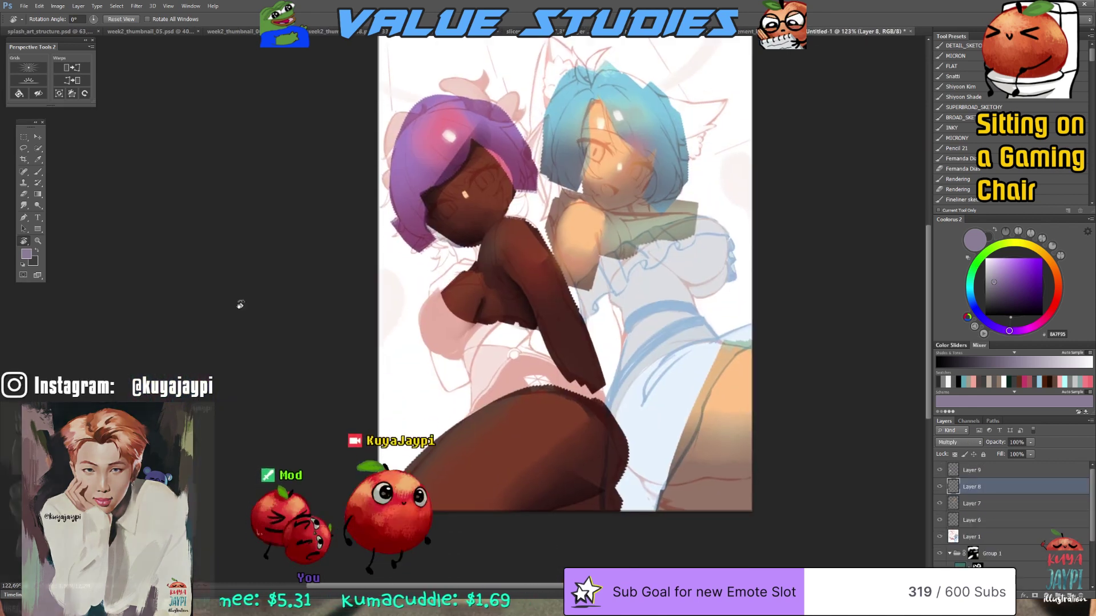
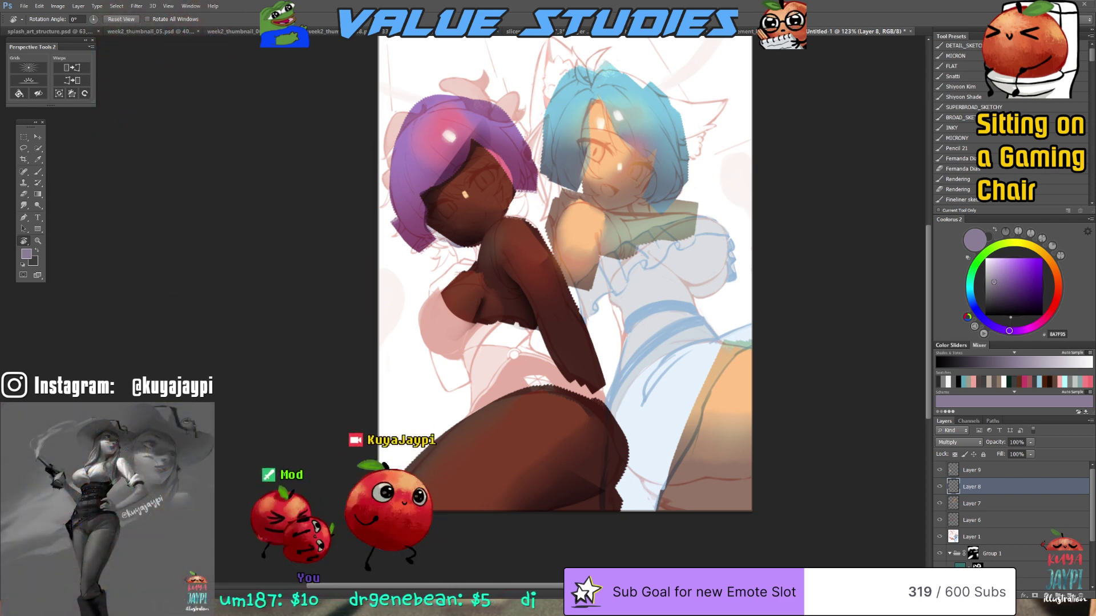
{"action": "left_click_drag", "start_coordinate": [495, 216], "coordinate": [471, 335]}
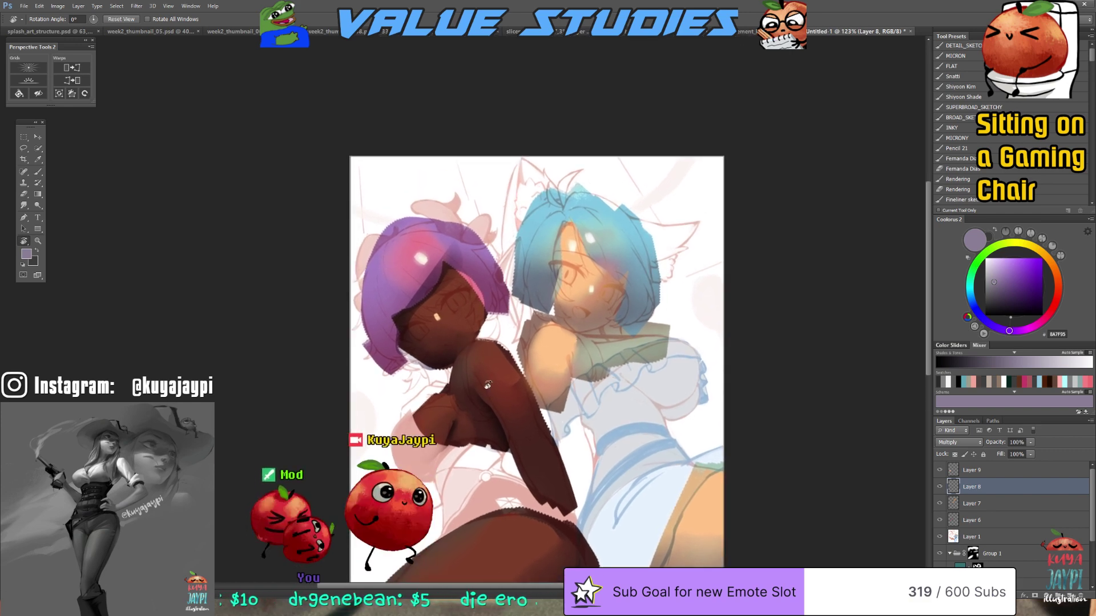
{"action": "left_click_drag", "start_coordinate": [492, 380], "coordinate": [538, 367]}
{"action": "scroll", "coordinate": [500, 349], "scroll_direction": "up", "scroll_amount": 4}
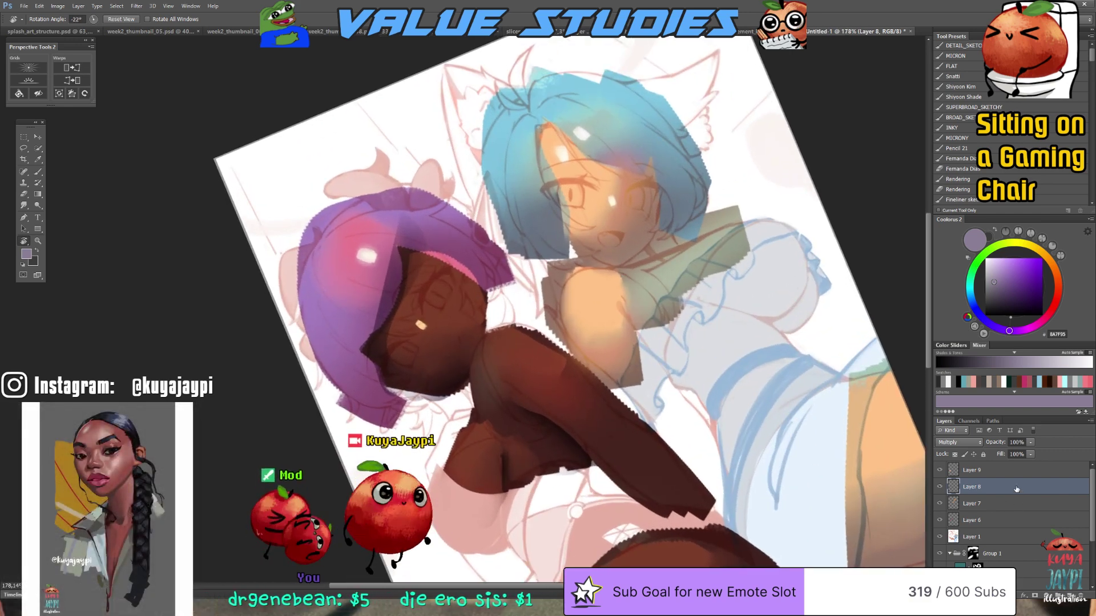
{"action": "left_click", "coordinate": [1021, 474]}
{"action": "key", "text": "ctrl+shift+alt+n"}
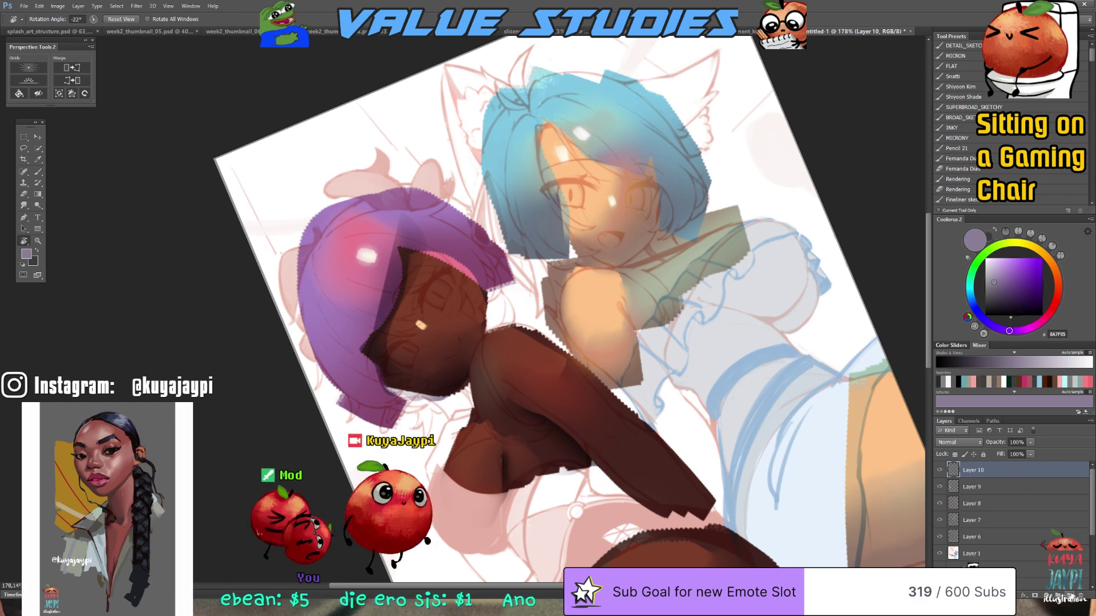
{"action": "scroll", "coordinate": [981, 447], "scroll_direction": "down", "scroll_amount": 9}
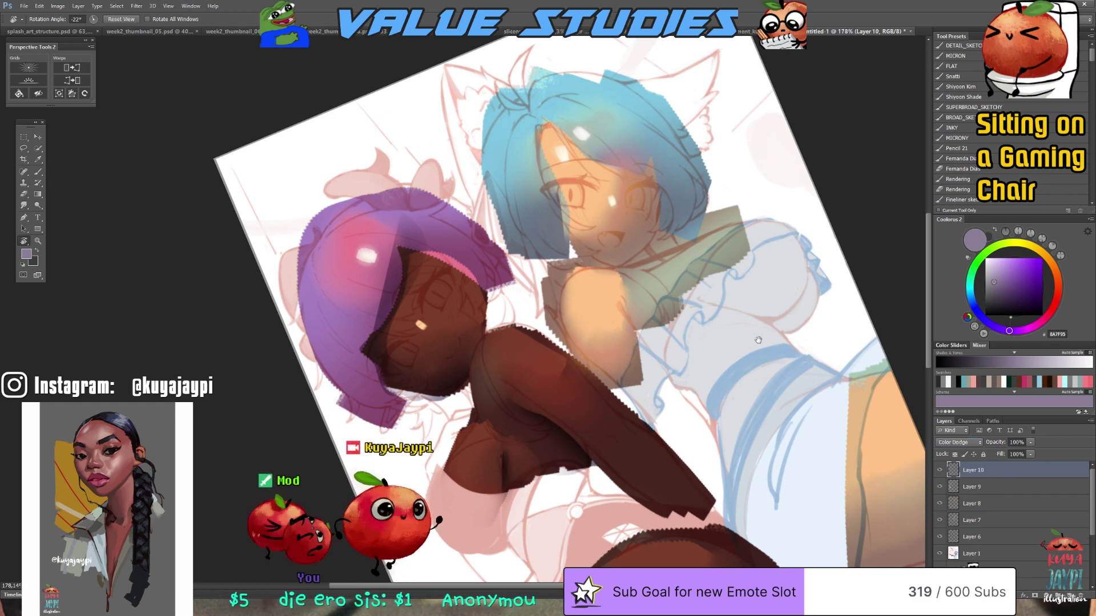
Sample the dark red-brown from the purple-haired figure's face and brush a dodge glow around the lower face and chin
{"action": "left_click_drag", "start_coordinate": [456, 372], "coordinate": [457, 390]}
{"action": "key", "text": "b"}
{"action": "left_click", "coordinate": [452, 367], "text": "alt"}
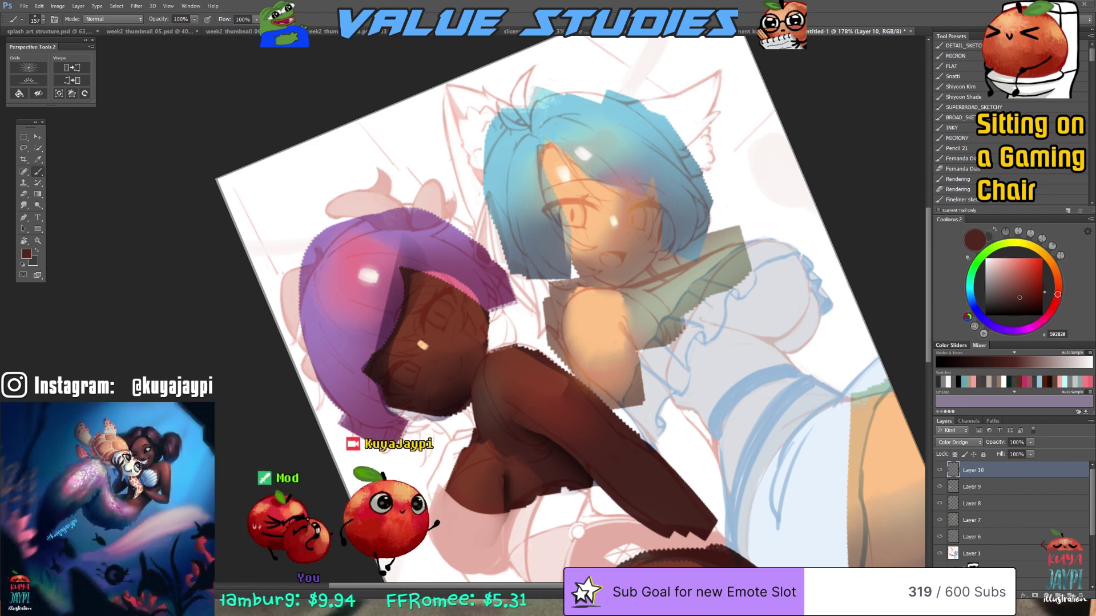
{"action": "left_click_drag", "start_coordinate": [445, 424], "coordinate": [445, 476]}
{"action": "left_click_drag", "start_coordinate": [392, 406], "coordinate": [398, 353]}
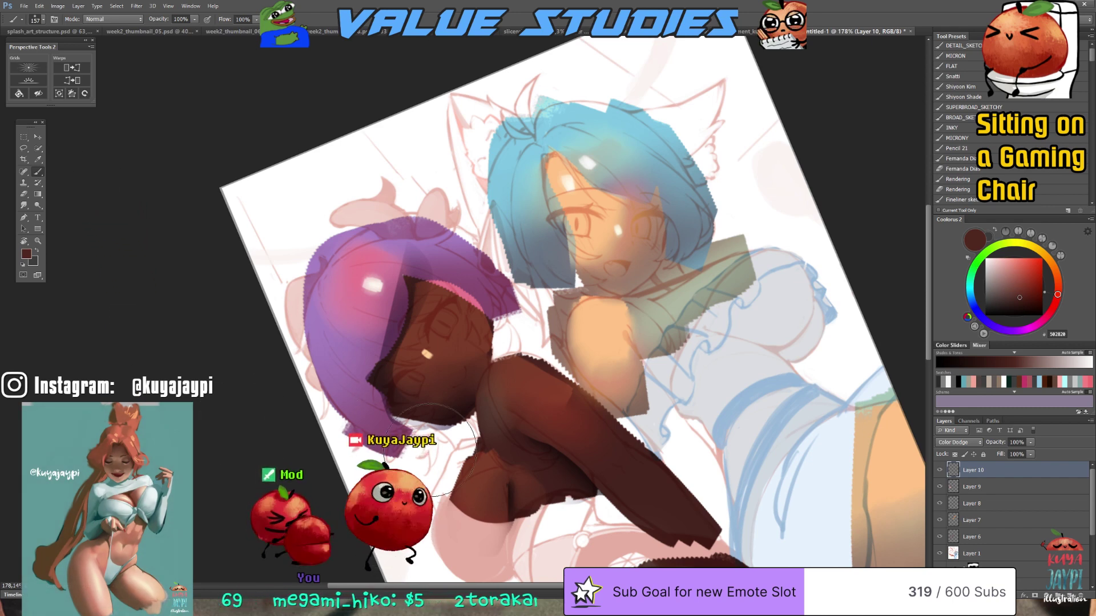
{"action": "key", "text": "l"}
{"action": "mouse_move", "coordinate": [495, 362]}
{"action": "left_mouse_down"}
{"action": "mouse_move", "coordinate": [471, 428]}
{"action": "mouse_move", "coordinate": [427, 350]}
{"action": "mouse_move", "coordinate": [495, 361]}
{"action": "left_mouse_up"}
{"action": "key", "text": "b"}
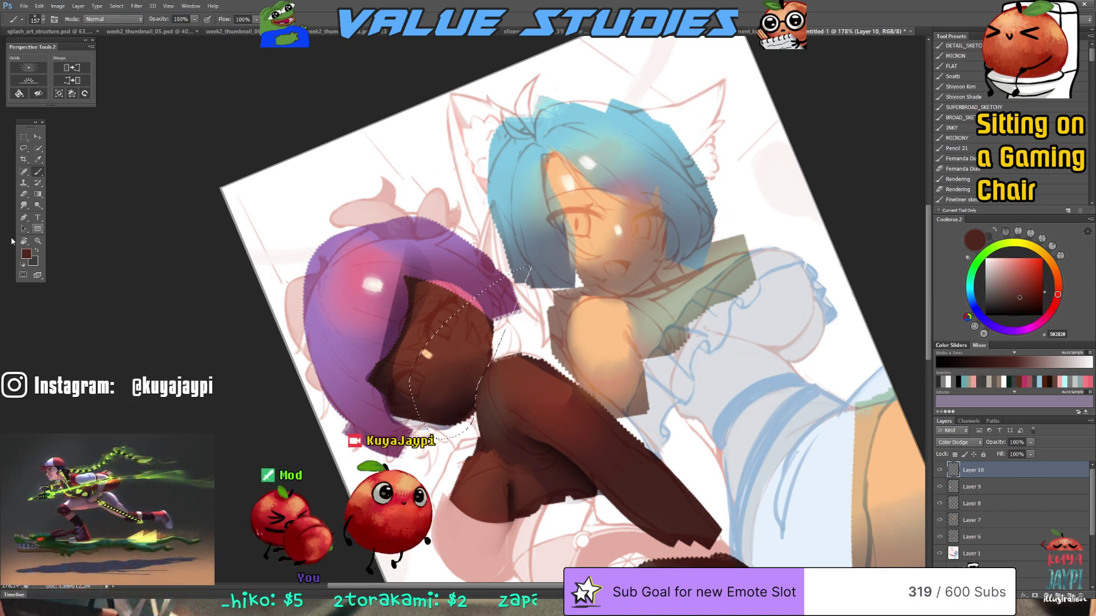
{"action": "key", "text": "ctrl+d"}
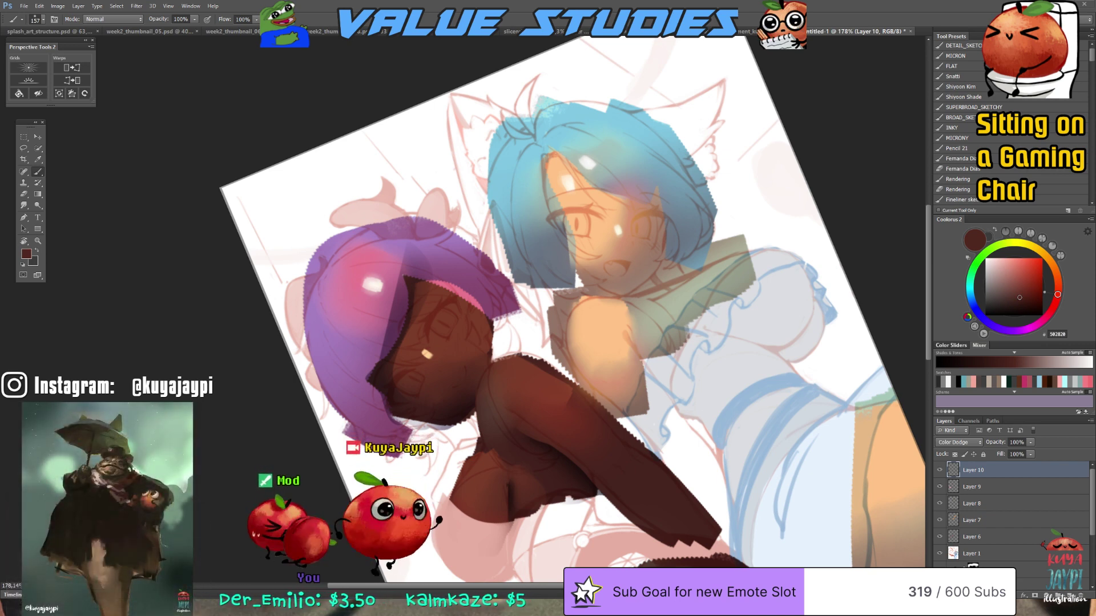
Lasso the cheek and jaw side facing the shoulder, pick a brighter red and paint a glow there with a smaller brush
{"action": "key", "text": "l"}
{"action": "left_click_drag", "start_coordinate": [531, 266], "coordinate": [518, 311]}
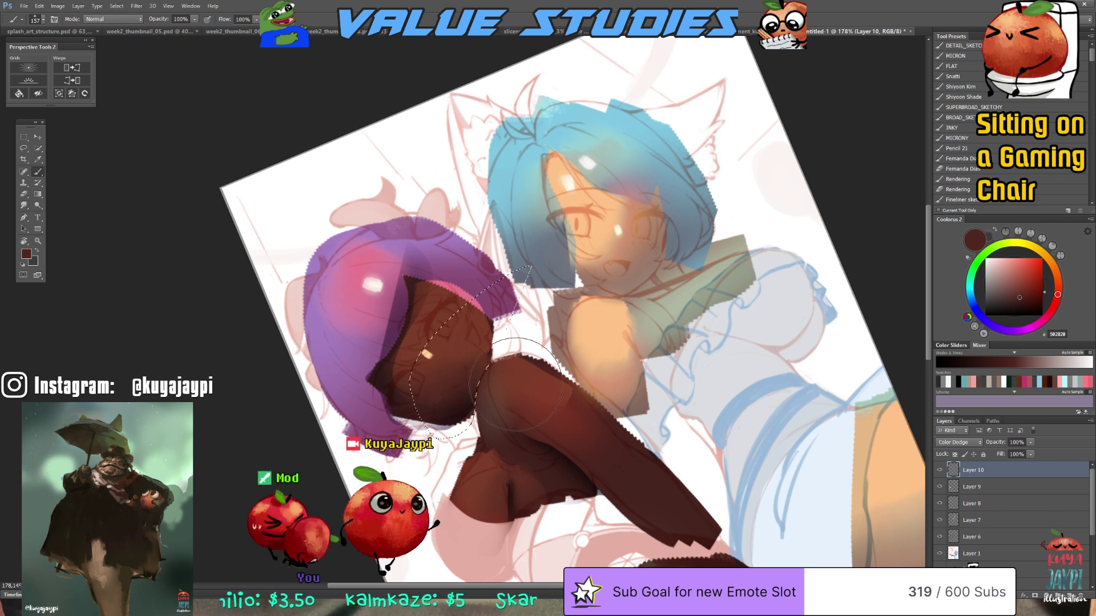
{"action": "key", "text": "b"}
{"action": "left_click_drag", "start_coordinate": [498, 366], "coordinate": [501, 400]}
{"action": "key", "text": "bracketleft"}
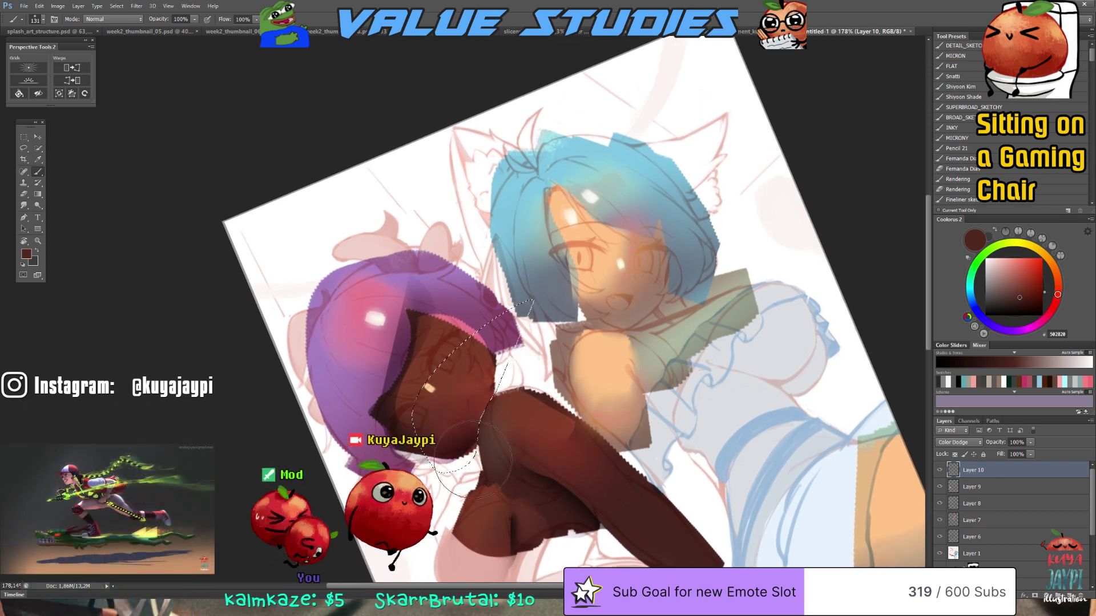
{"action": "left_click", "coordinate": [1028, 281]}
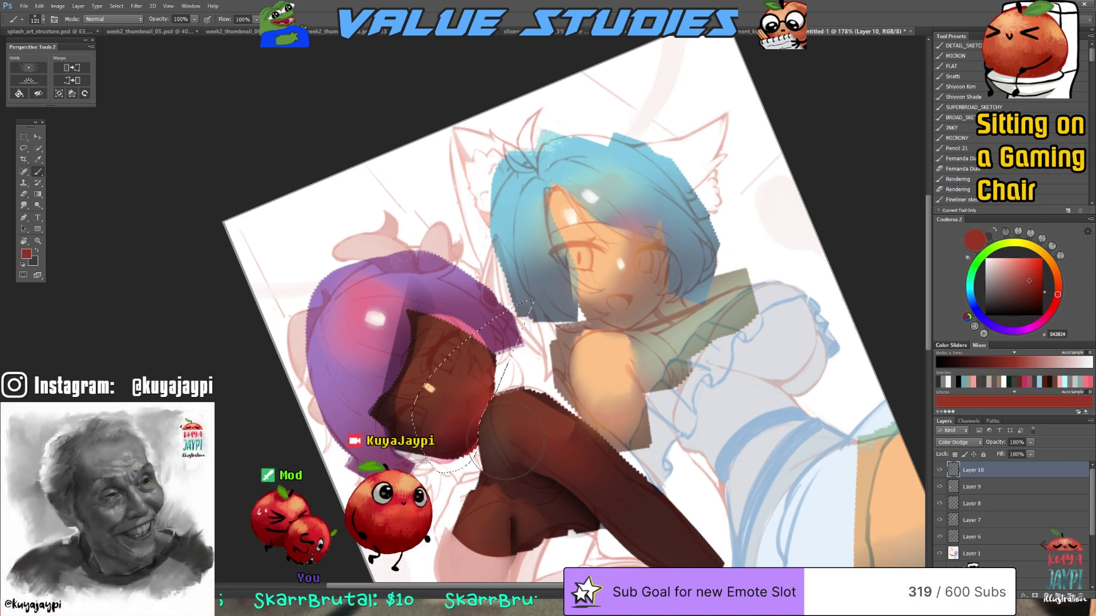
Deselect the cheek area and erase the outer edge of the red glow along the purple-haired figure's jaw to soften it
{"action": "key", "text": "e"}
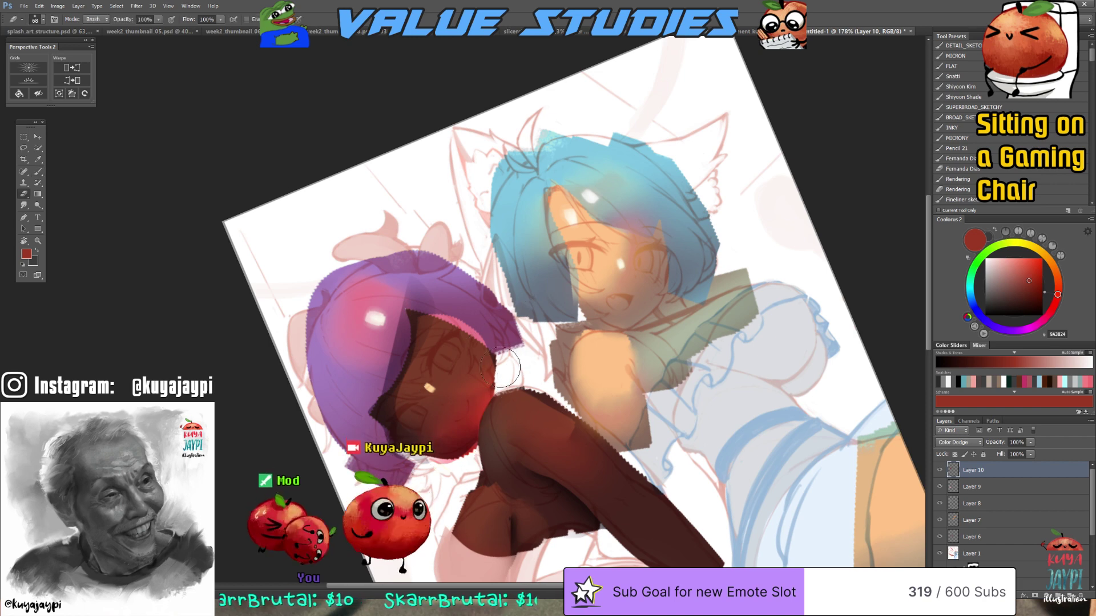
{"action": "key", "text": "ctrl+d"}
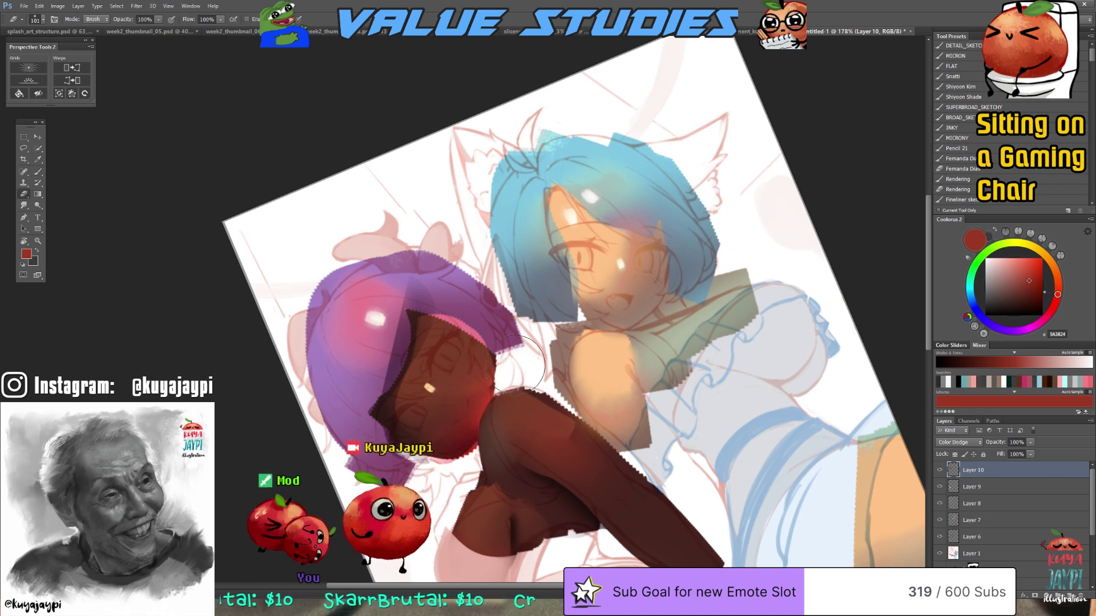
{"action": "left_click_drag", "start_coordinate": [561, 429], "coordinate": [589, 449]}
Lasso the lower face of the blue-haired figure, shift the red toward orange and brush a glow inside the selection
{"action": "key", "text": "r"}
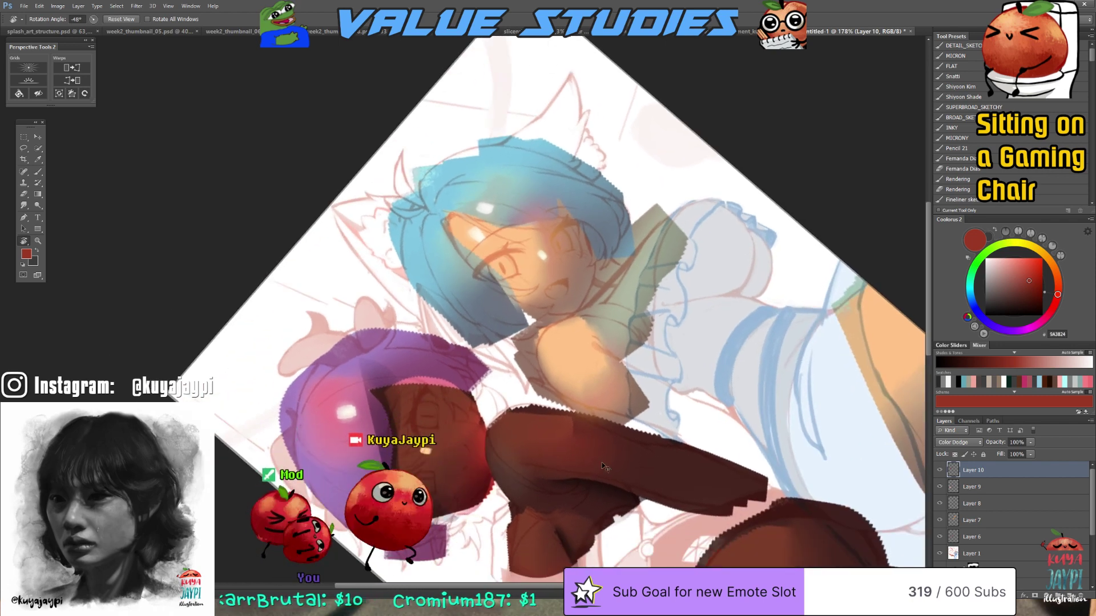
{"action": "key", "text": "i"}
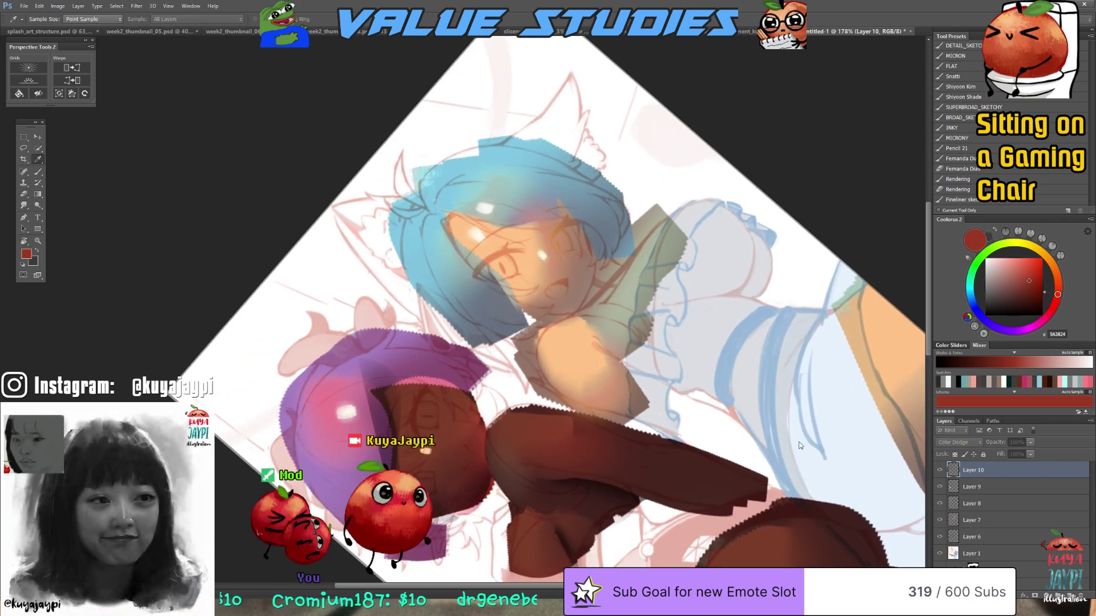
{"action": "key", "text": "r"}
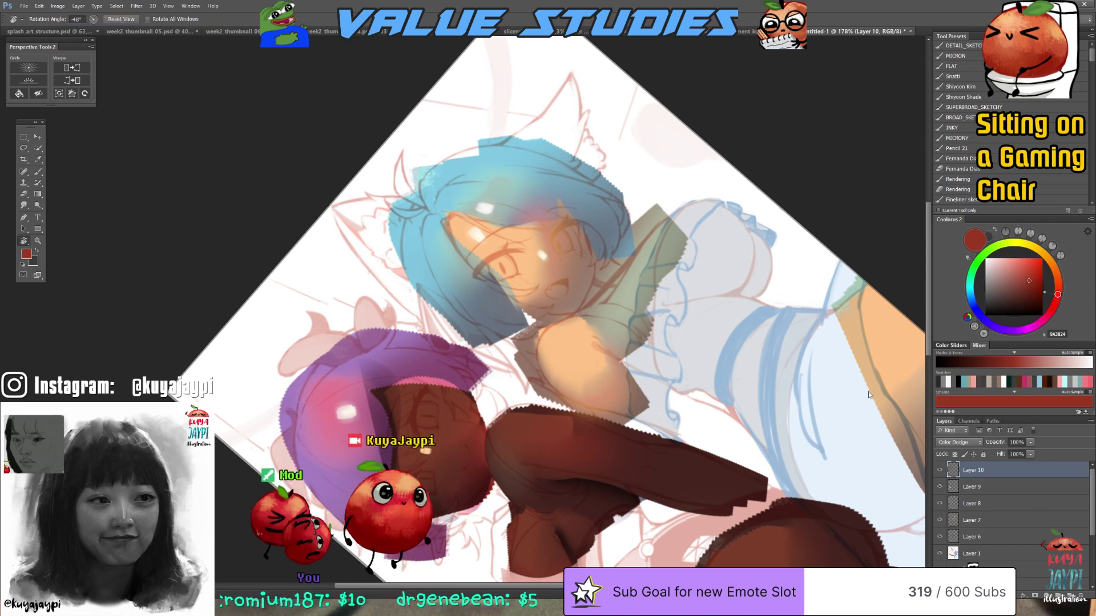
{"action": "left_click_drag", "start_coordinate": [131, 548], "coordinate": [69, 316]}
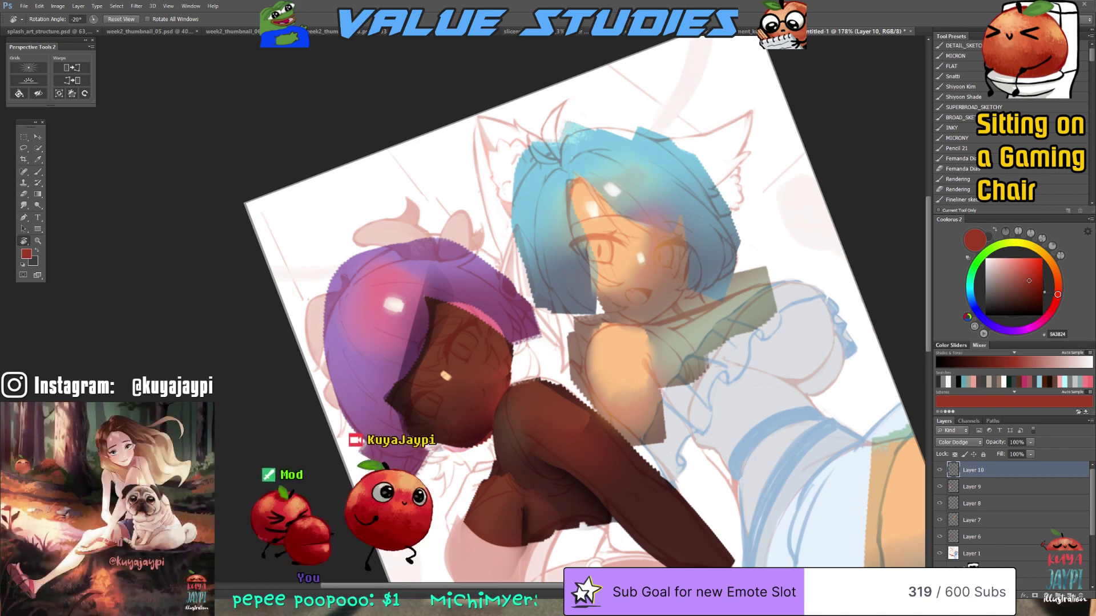
{"action": "left_click_drag", "start_coordinate": [657, 372], "coordinate": [612, 316]}
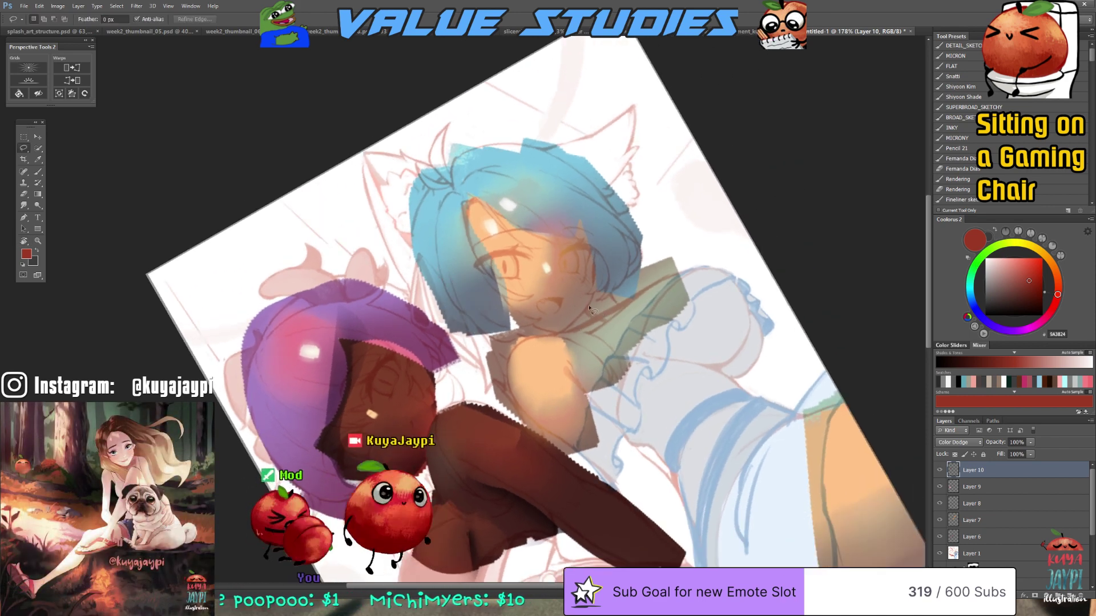
{"action": "left_click_drag", "start_coordinate": [595, 245], "coordinate": [548, 338]}
{"action": "key", "text": "b"}
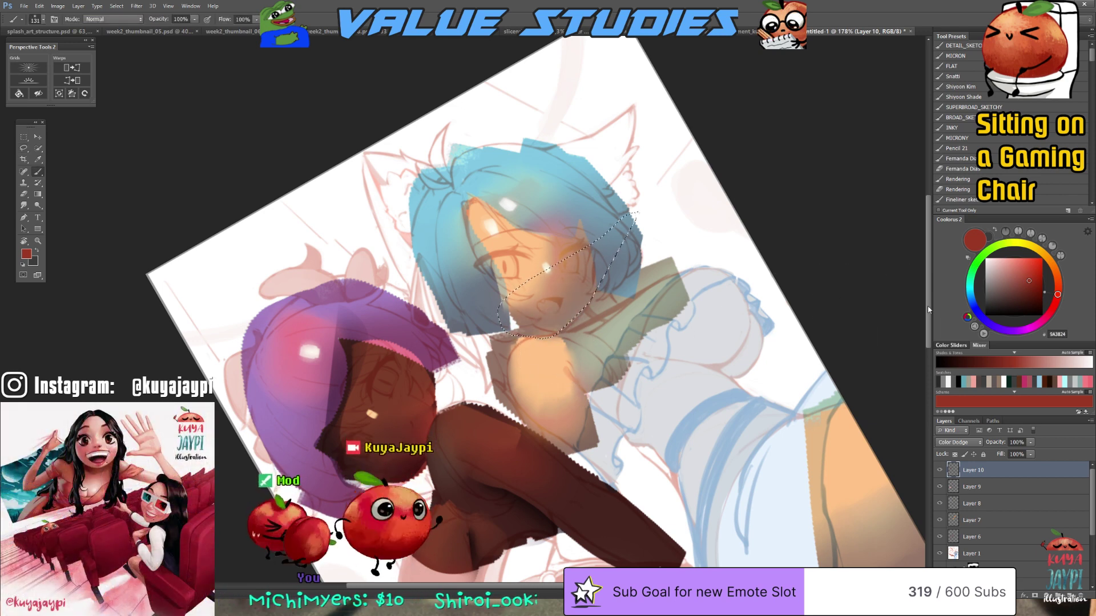
{"action": "left_click_drag", "start_coordinate": [1062, 291], "coordinate": [1058, 281]}
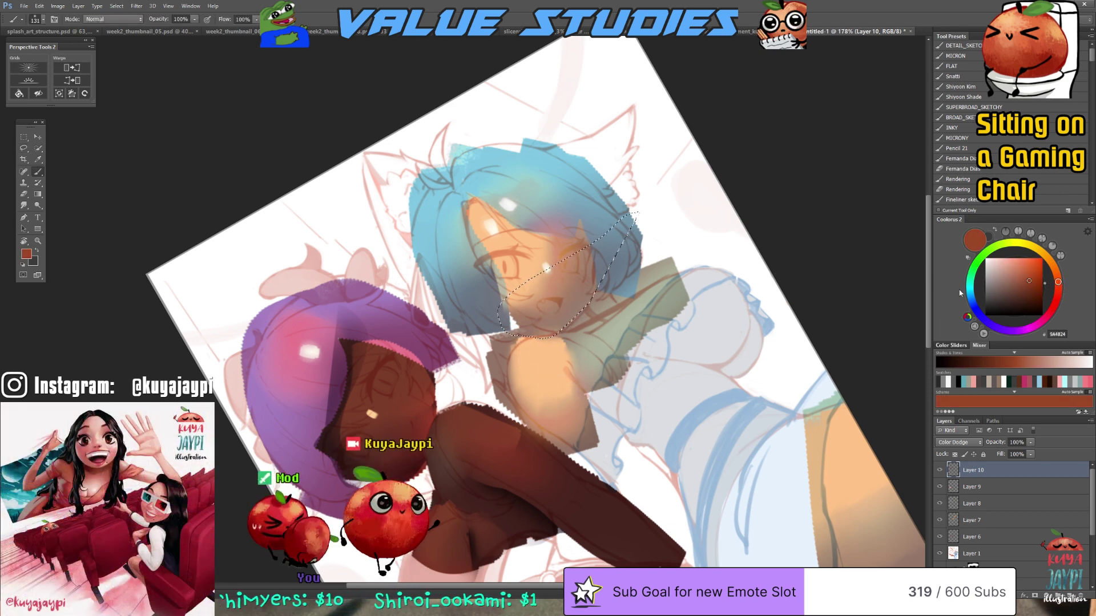
{"action": "mouse_move", "coordinate": [594, 254]}
{"action": "left_mouse_down"}
{"action": "mouse_move", "coordinate": [531, 308]}
{"action": "mouse_move", "coordinate": [576, 336]}
{"action": "left_mouse_up"}
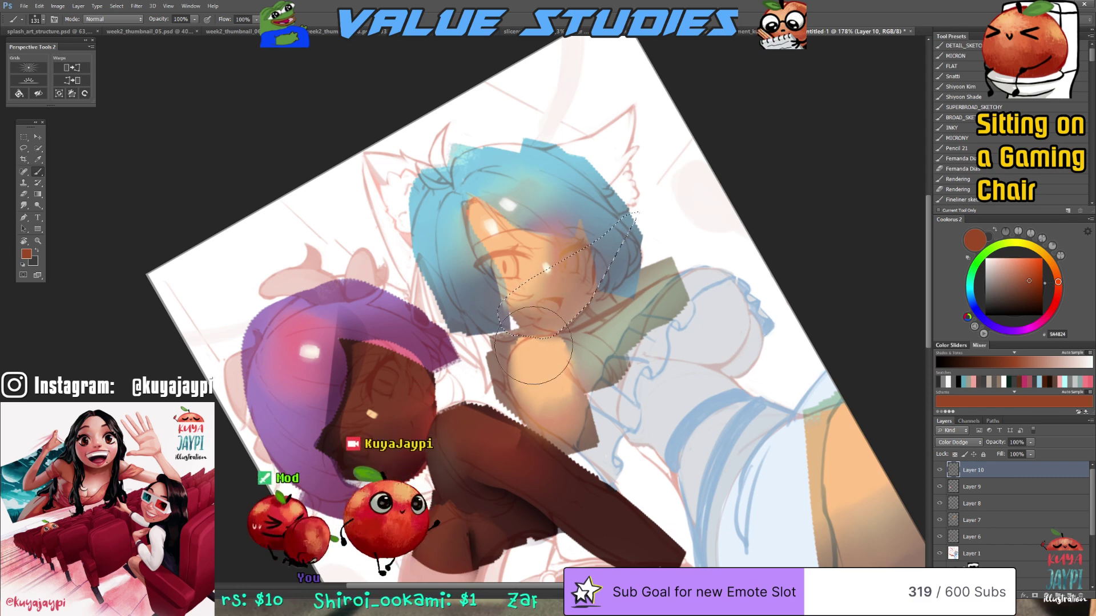
Deselect the face area and soften the orange glow on the blue-haired figure's cheek and chin with a large eraser
{"action": "key", "text": "ctrl+d"}
{"action": "key", "text": "e"}
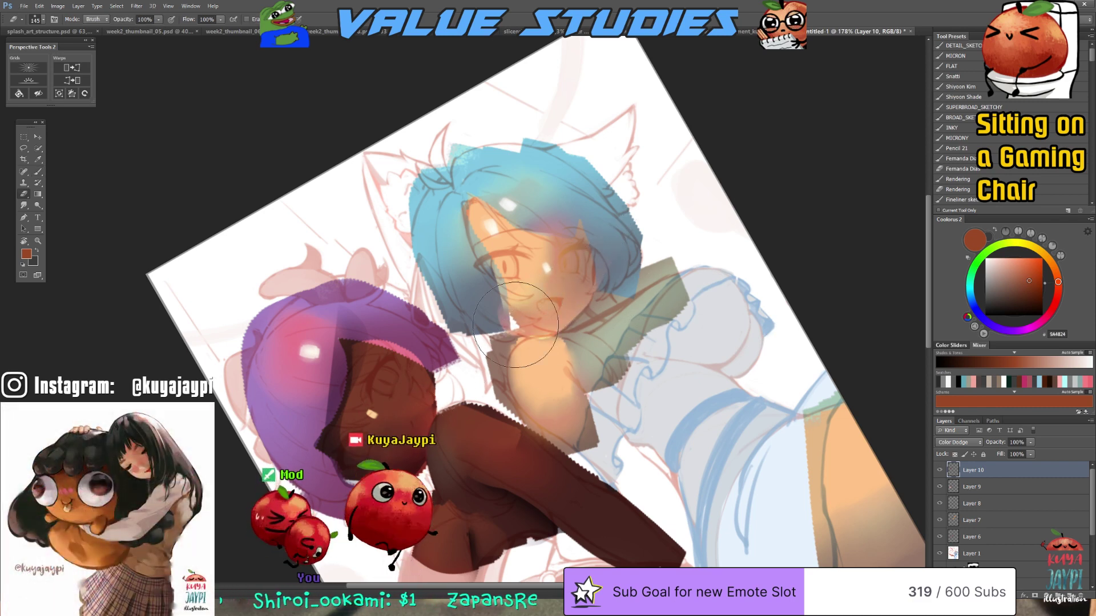
{"action": "mouse_move", "coordinate": [610, 261]}
{"action": "left_mouse_down"}
{"action": "mouse_move", "coordinate": [520, 273]}
{"action": "mouse_move", "coordinate": [639, 294]}
{"action": "mouse_move", "coordinate": [613, 328]}
{"action": "mouse_move", "coordinate": [551, 360]}
{"action": "left_mouse_up"}
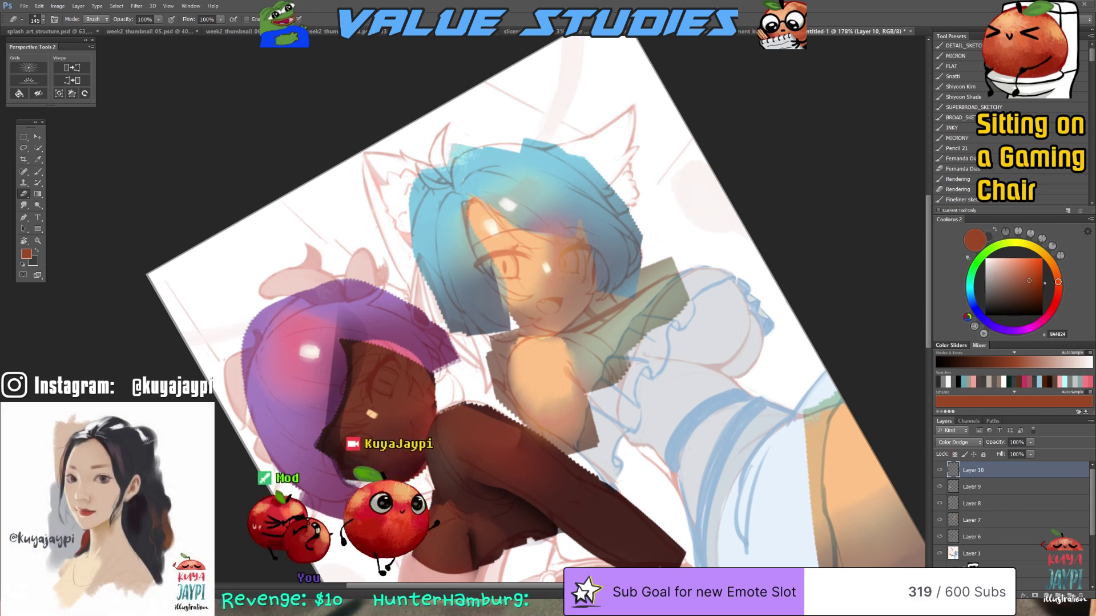
Add a new layer above Layer 10, lasso a section of the blue hair's fringe and paint it with a grey-blue shadow
{"action": "key", "text": "r"}
{"action": "left_click_drag", "start_coordinate": [702, 440], "coordinate": [882, 522]}
{"action": "left_click", "coordinate": [1070, 595]}
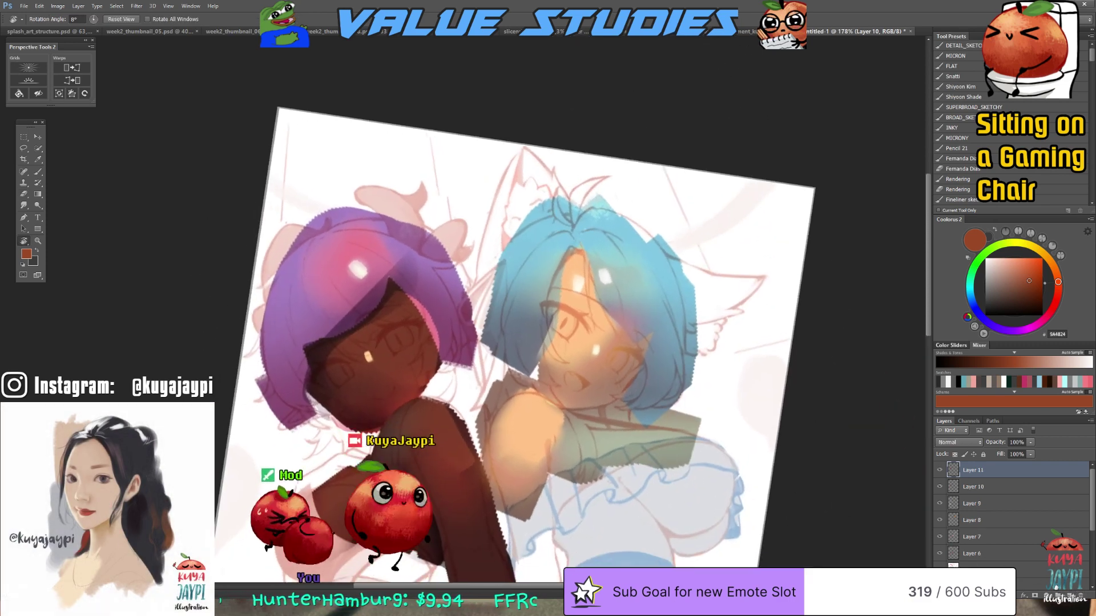
{"action": "mouse_move", "coordinate": [774, 507]}
{"action": "left_mouse_down"}
{"action": "mouse_move", "coordinate": [778, 499]}
{"action": "mouse_move", "coordinate": [594, 532]}
{"action": "mouse_move", "coordinate": [502, 514]}
{"action": "left_mouse_up"}
{"action": "key", "text": "l"}
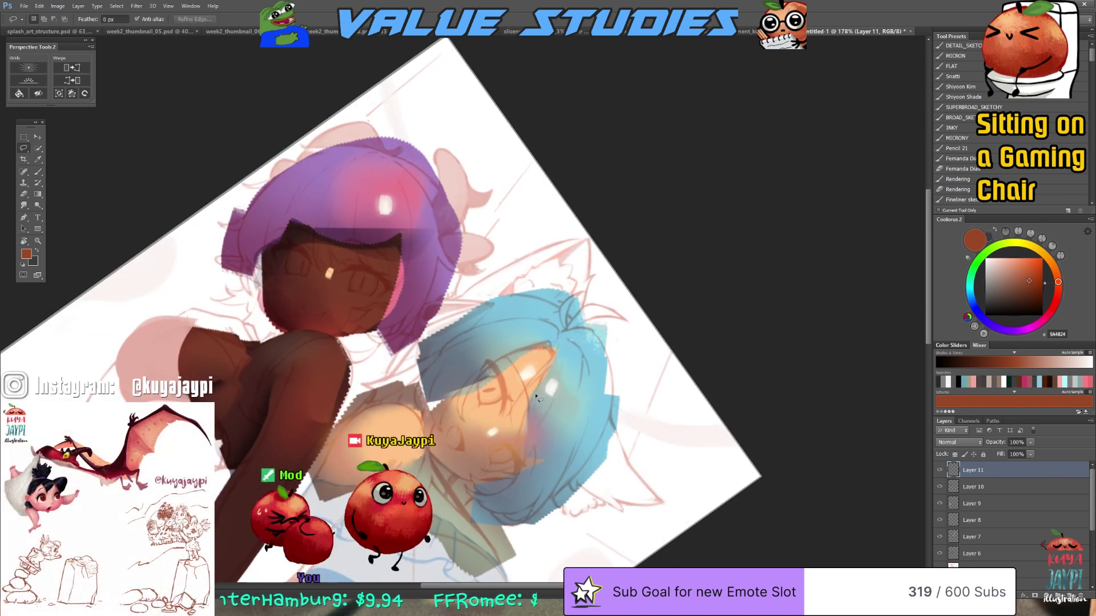
{"action": "key", "text": "b"}
{"action": "mouse_move", "coordinate": [580, 445]}
{"action": "left_mouse_down"}
{"action": "mouse_move", "coordinate": [534, 439]}
{"action": "mouse_move", "coordinate": [603, 331]}
{"action": "left_mouse_up"}
{"action": "left_click", "coordinate": [554, 406], "text": "alt"}
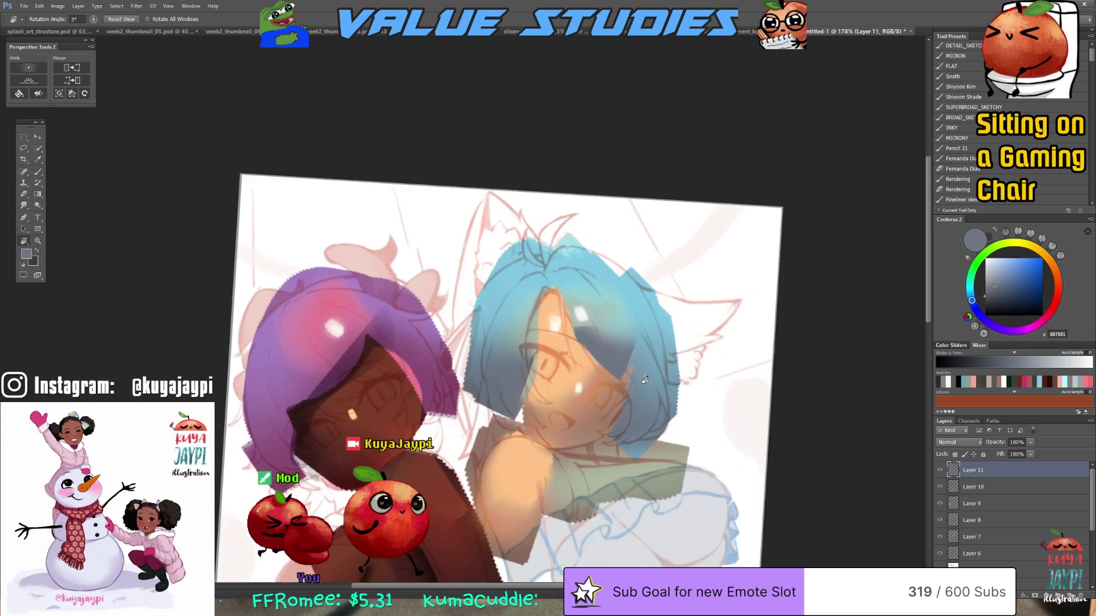
Sample lighter blue tones from the hair and blend the upper edge of the fringe shadow with them
{"action": "left_click", "coordinate": [603, 331], "text": "alt"}
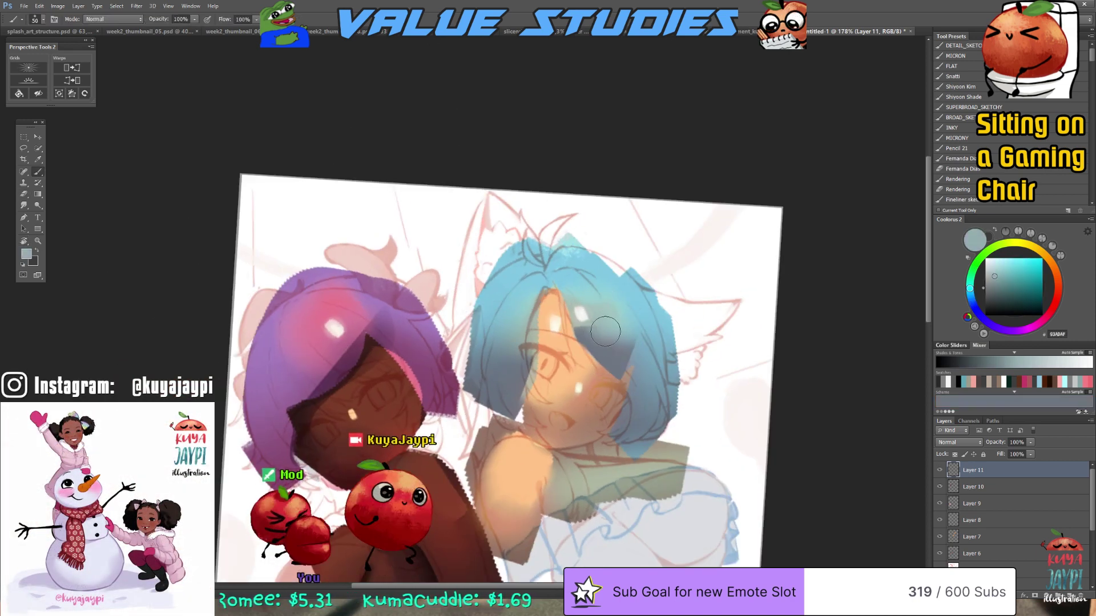
{"action": "left_click_drag", "start_coordinate": [593, 396], "coordinate": [618, 408]}
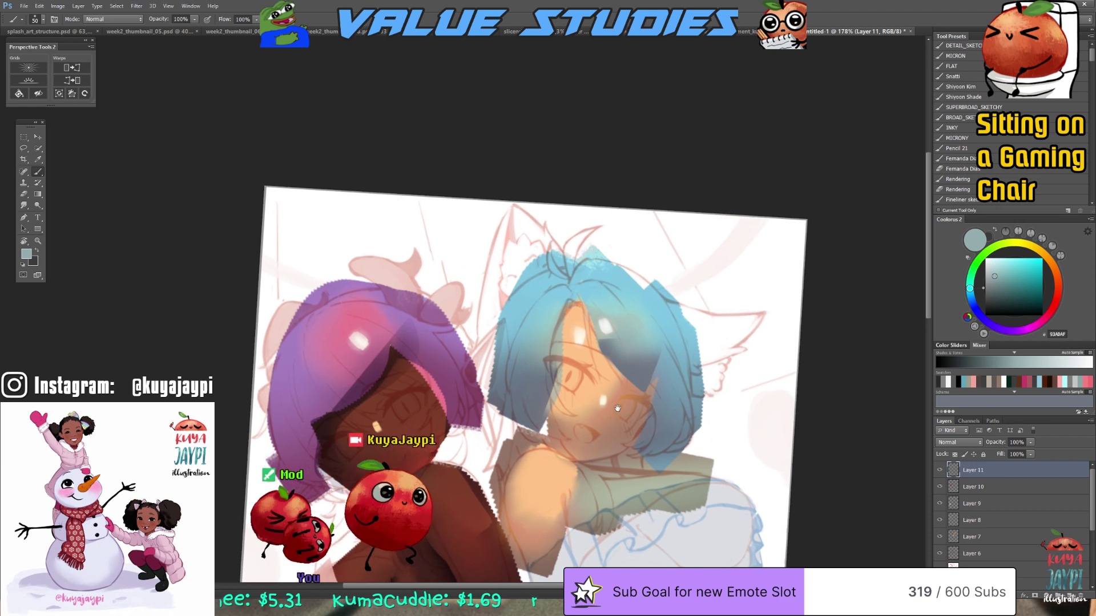
{"action": "left_click", "coordinate": [545, 311], "text": "alt"}
{"action": "left_click_drag", "start_coordinate": [579, 476], "coordinate": [624, 456]}
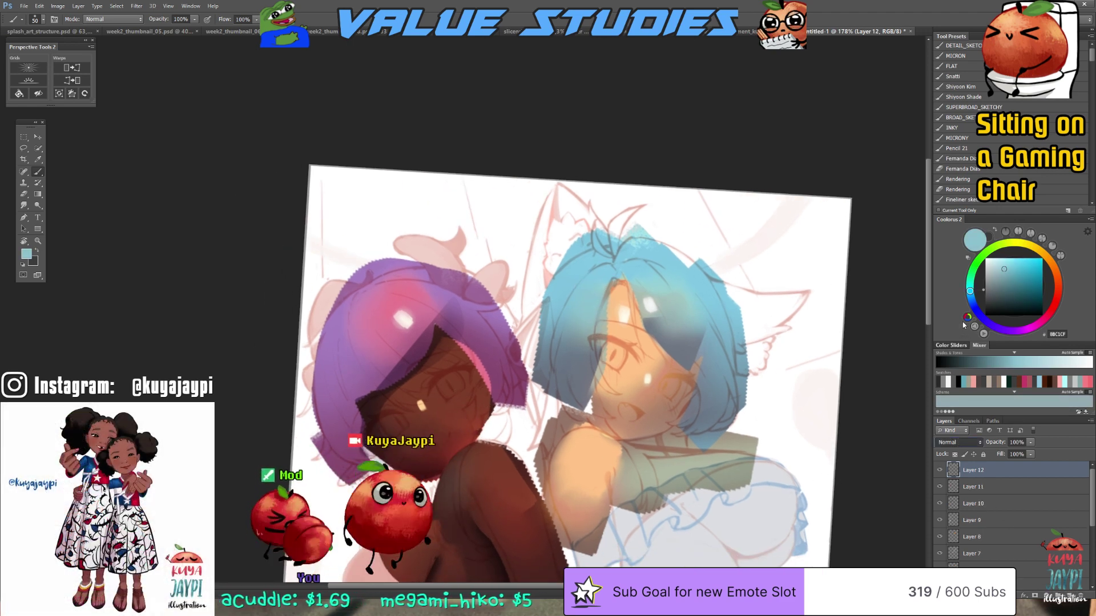
Set a new layer above Layer 11 to Linear Dodge and brush a dark, saturated orange-brown glow over the purple hair's highlight
{"action": "key", "text": "shift+alt+w"}
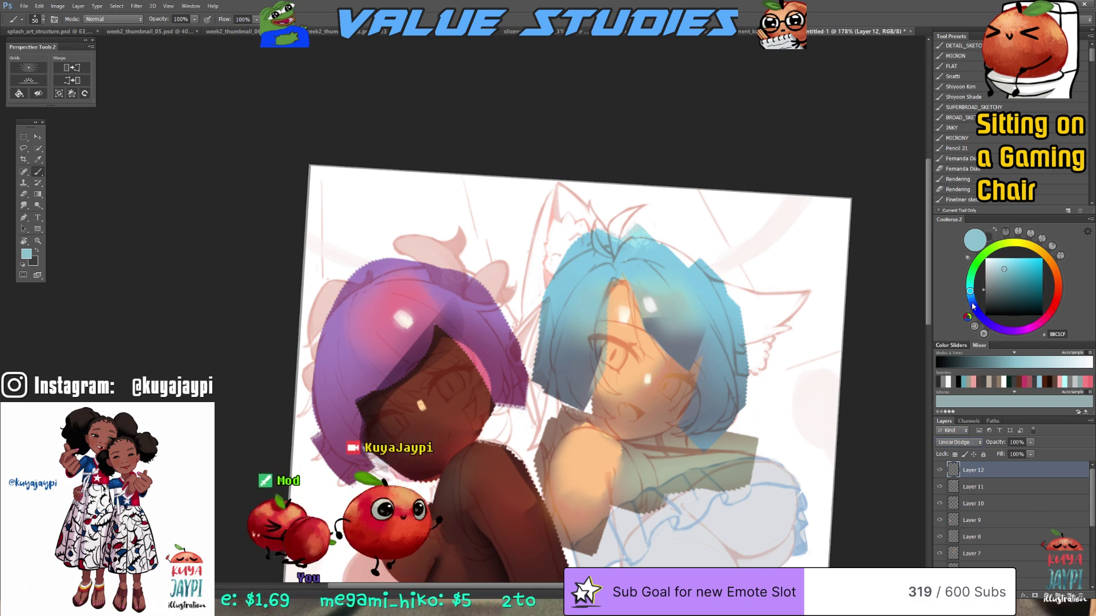
{"action": "left_click", "coordinate": [421, 306], "text": "alt"}
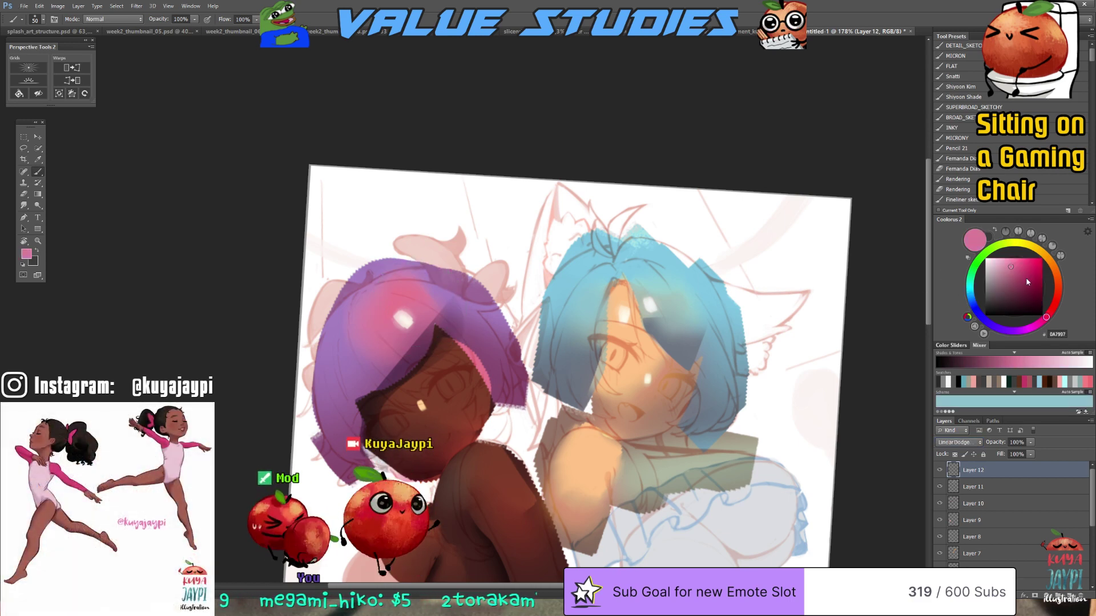
{"action": "left_click", "coordinate": [1056, 277]}
{"action": "left_click", "coordinate": [1025, 293]}
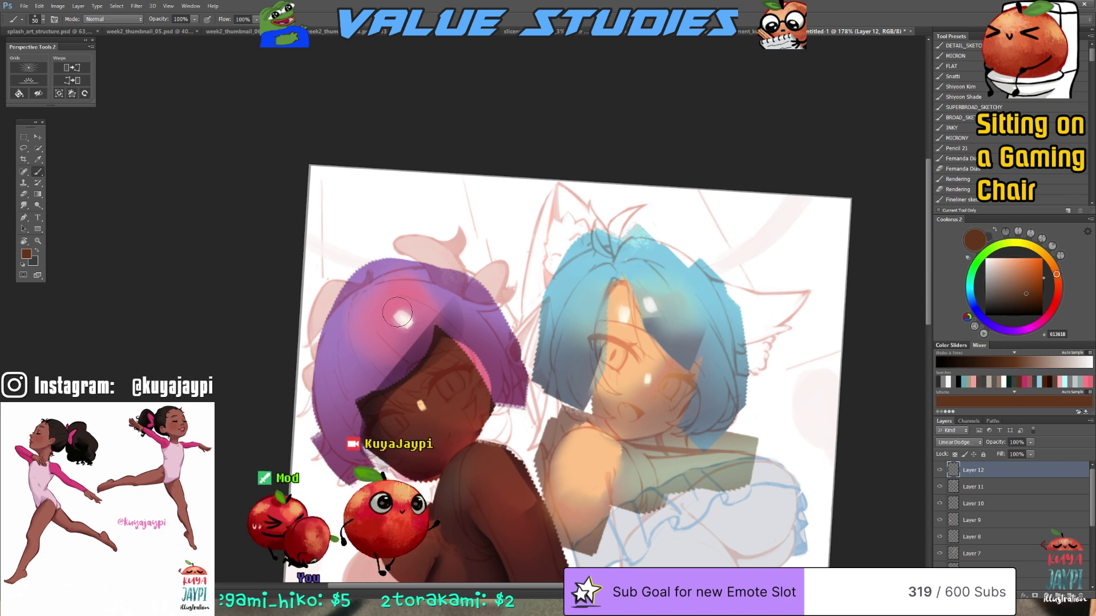
{"action": "left_click_drag", "start_coordinate": [403, 320], "coordinate": [409, 315]}
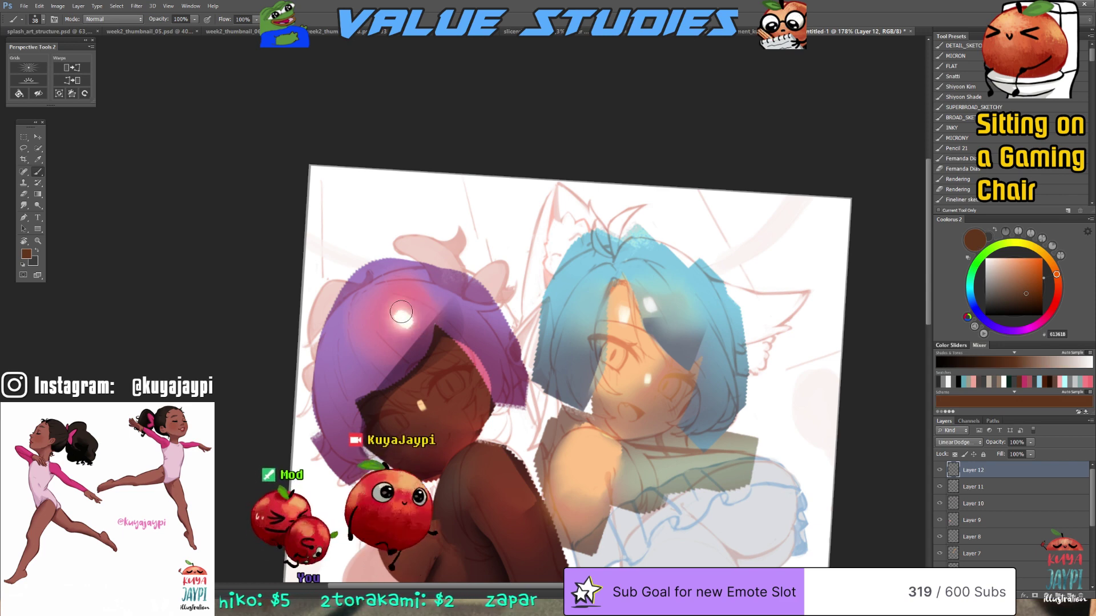
{"action": "key", "text": "ctrl+z"}
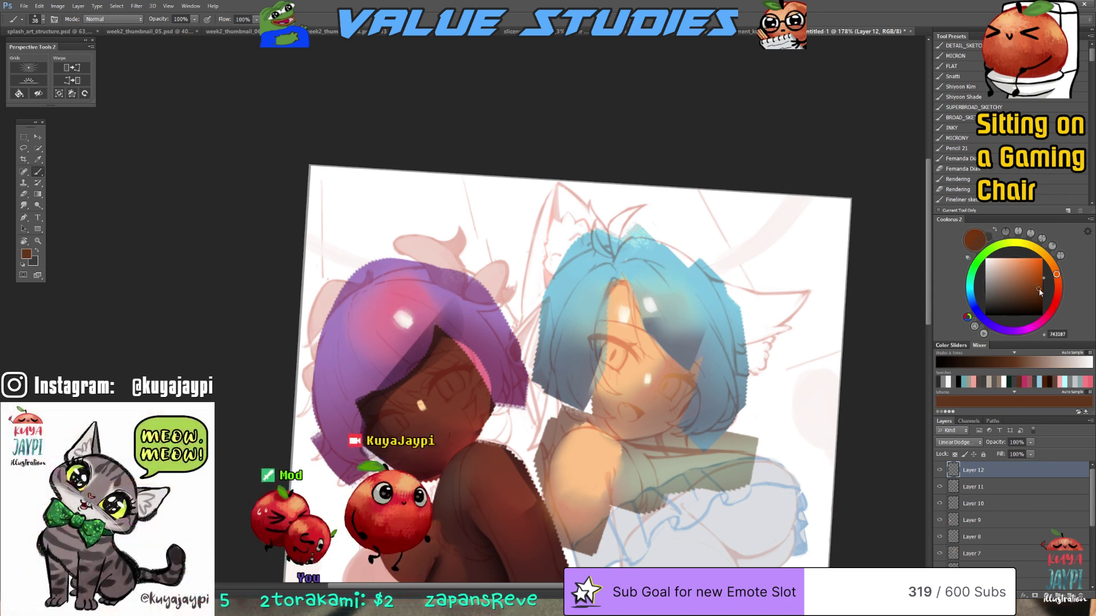
{"action": "left_click_drag", "start_coordinate": [399, 320], "coordinate": [403, 321]}
Resize the brush and add the same orange-brown dodge glow over the highlight on the blue hair
{"action": "right_click", "coordinate": [665, 306], "text": "alt"}
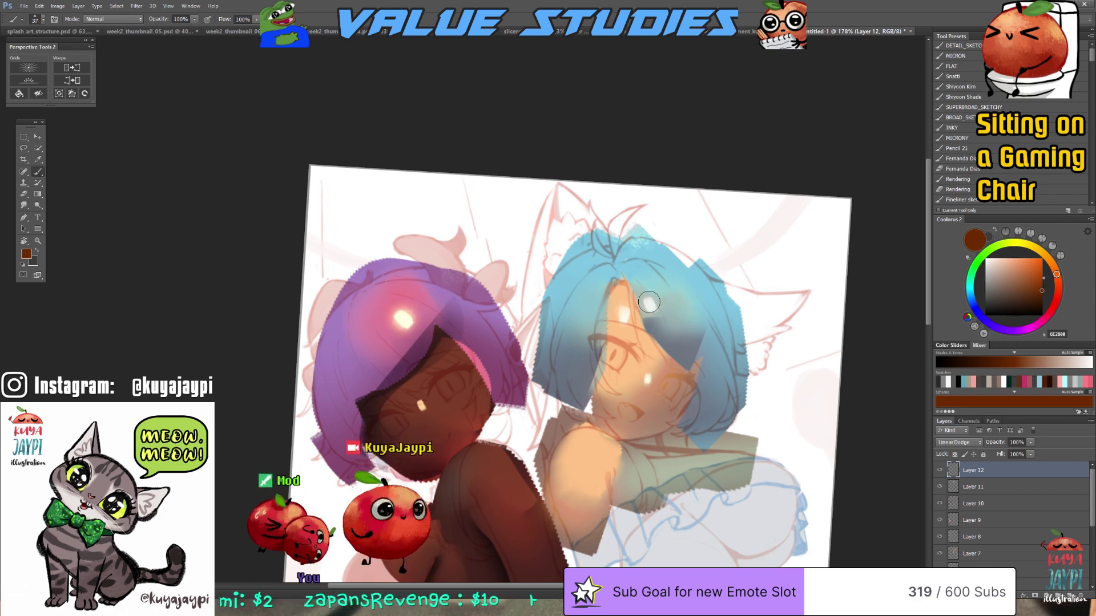
{"action": "right_click", "coordinate": [662, 302], "text": "alt"}
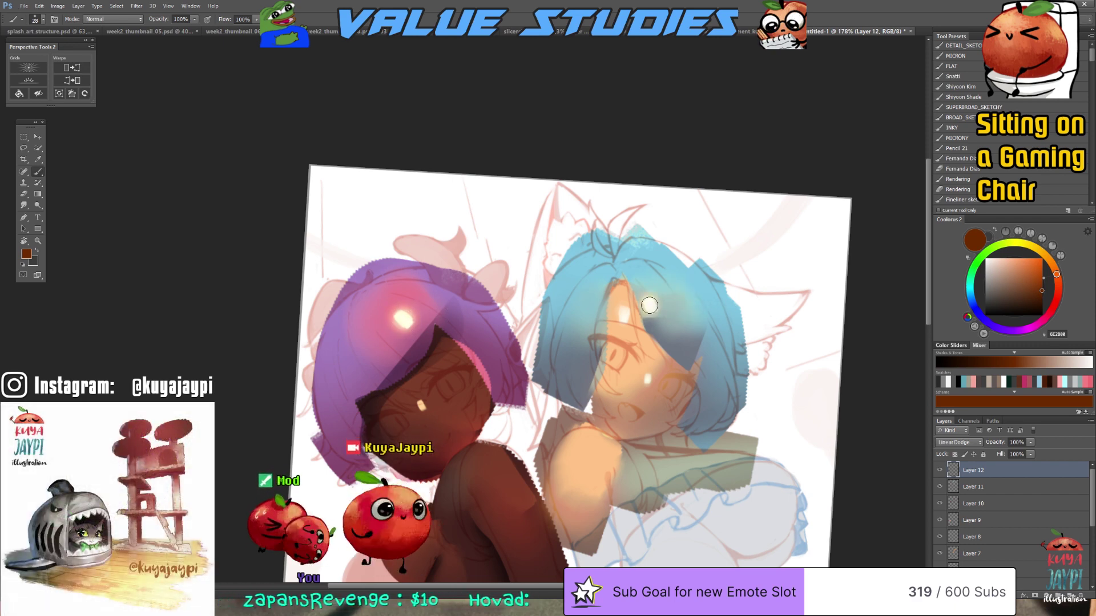
{"action": "left_click_drag", "start_coordinate": [685, 427], "coordinate": [665, 419]}
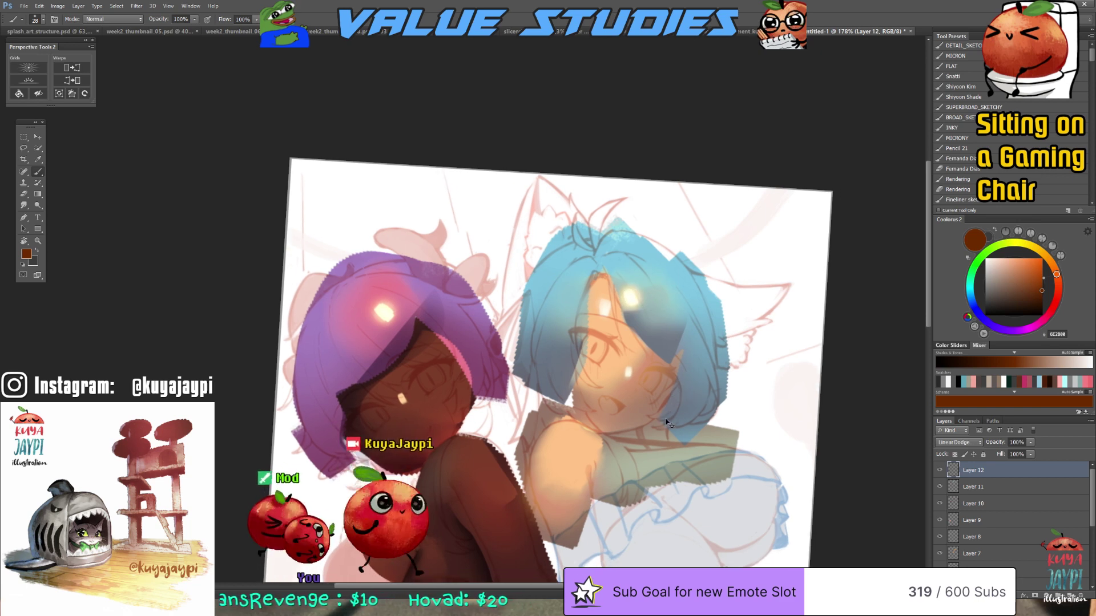
Add a normal layer above Layer 12, lasso the purple-haired figure's chin edge and brush a sampled red there, then deselect
{"action": "key", "text": "i"}
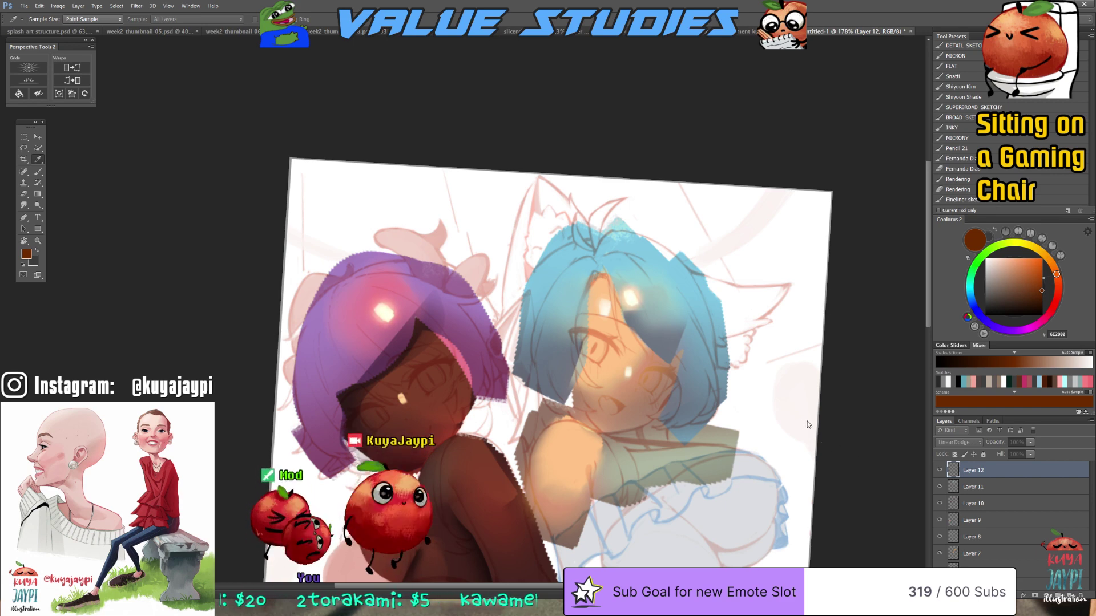
{"action": "key", "text": "b"}
{"action": "left_click_drag", "start_coordinate": [636, 455], "coordinate": [650, 409]}
{"action": "key", "text": "r"}
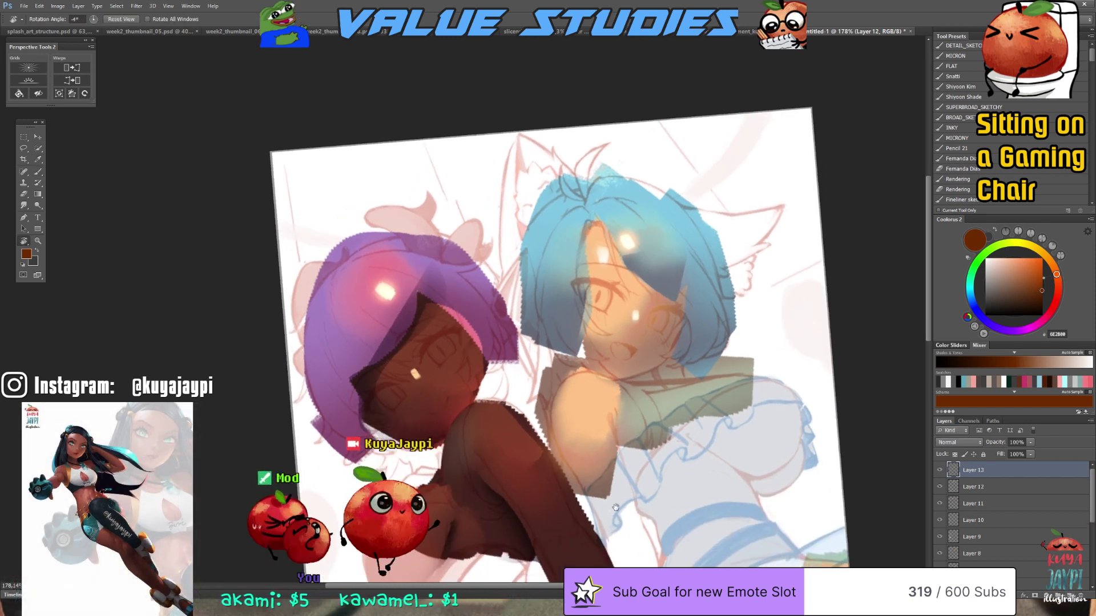
{"action": "mouse_move", "coordinate": [615, 508]}
{"action": "left_mouse_down"}
{"action": "mouse_move", "coordinate": [570, 516]}
{"action": "mouse_move", "coordinate": [531, 508]}
{"action": "left_mouse_up"}
{"action": "key", "text": "l"}
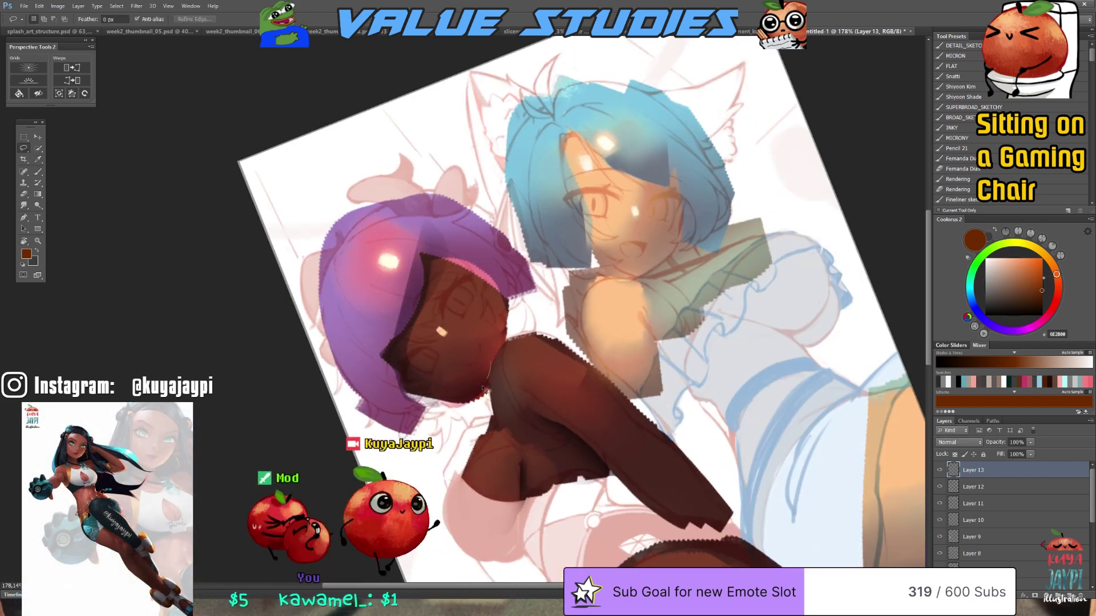
{"action": "mouse_move", "coordinate": [483, 390]}
{"action": "left_mouse_down"}
{"action": "mouse_move", "coordinate": [450, 396]}
{"action": "mouse_move", "coordinate": [432, 377]}
{"action": "mouse_move", "coordinate": [479, 346]}
{"action": "mouse_move", "coordinate": [480, 394]}
{"action": "left_mouse_up"}
{"action": "key", "text": "b"}
{"action": "left_click", "coordinate": [479, 380], "text": "alt"}
{"action": "key", "text": "ctrl+d"}
Sample the pale orange highlight on the dark-skinned face and paint matching highlights on the shoulder and chest with a small brush
{"action": "key", "text": "r"}
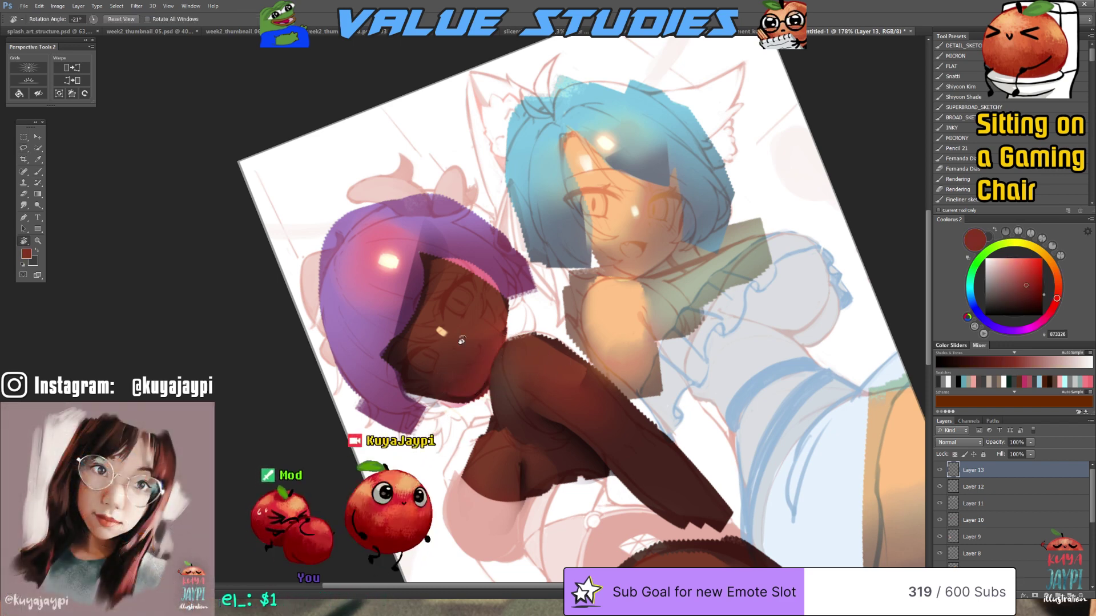
{"action": "key", "text": "b"}
{"action": "left_click", "coordinate": [441, 331], "text": "alt"}
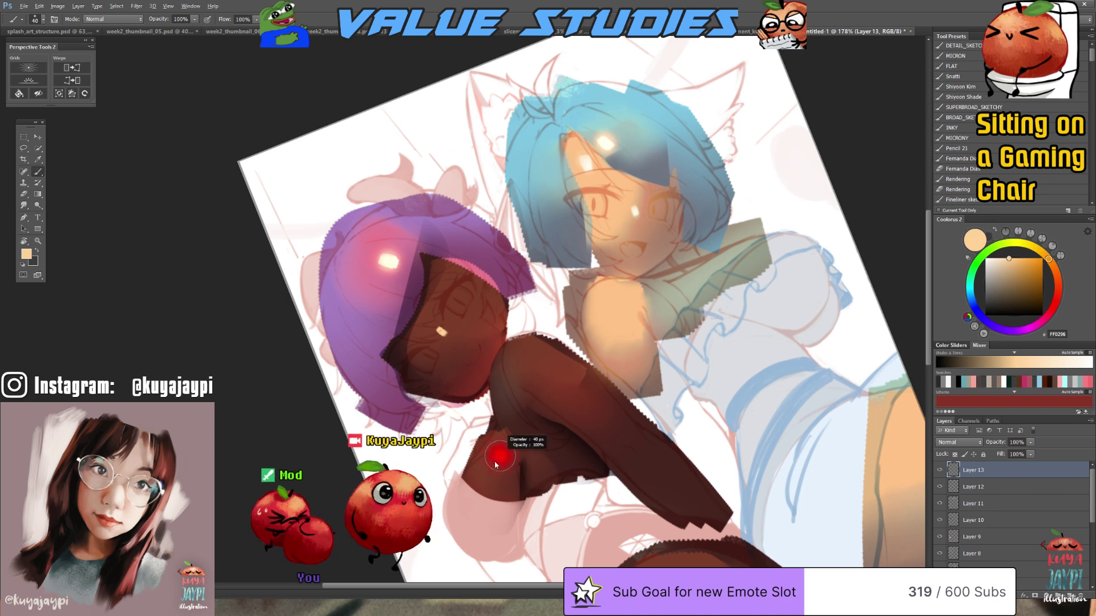
{"action": "mouse_move", "coordinate": [496, 465]}
{"action": "left_mouse_down"}
{"action": "mouse_move", "coordinate": [479, 465]}
{"action": "mouse_move", "coordinate": [493, 451]}
{"action": "left_mouse_up"}
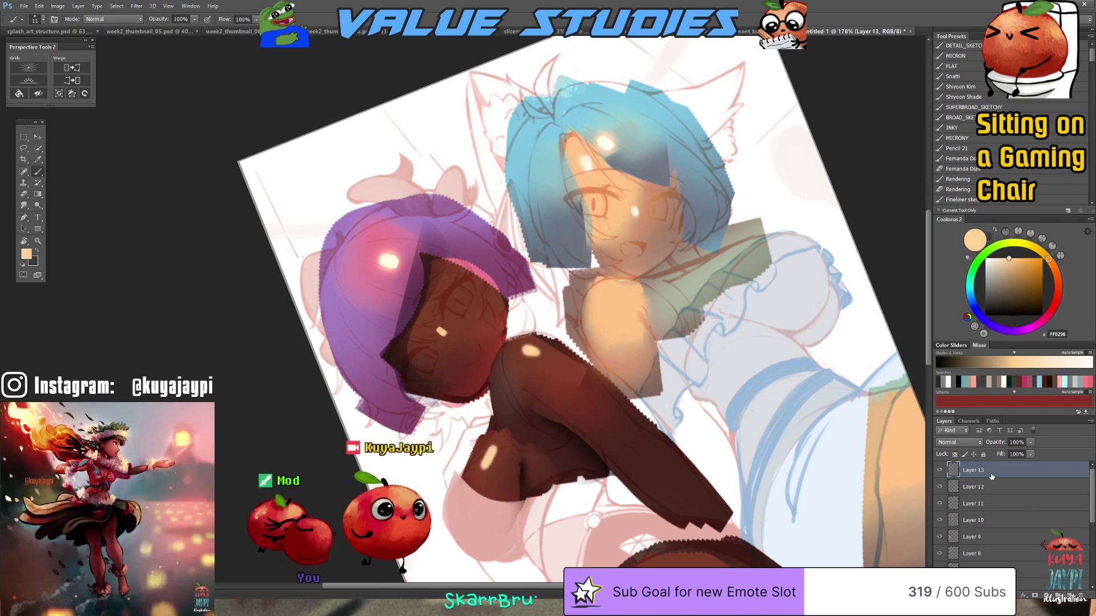
Add a Linear Dodge layer above Layer 13, pick a dark orange-red and brush a glow over the shoulder highlight
{"action": "key", "text": "ctrl+shift+alt+n"}
{"action": "key", "text": "alt+shift+w"}
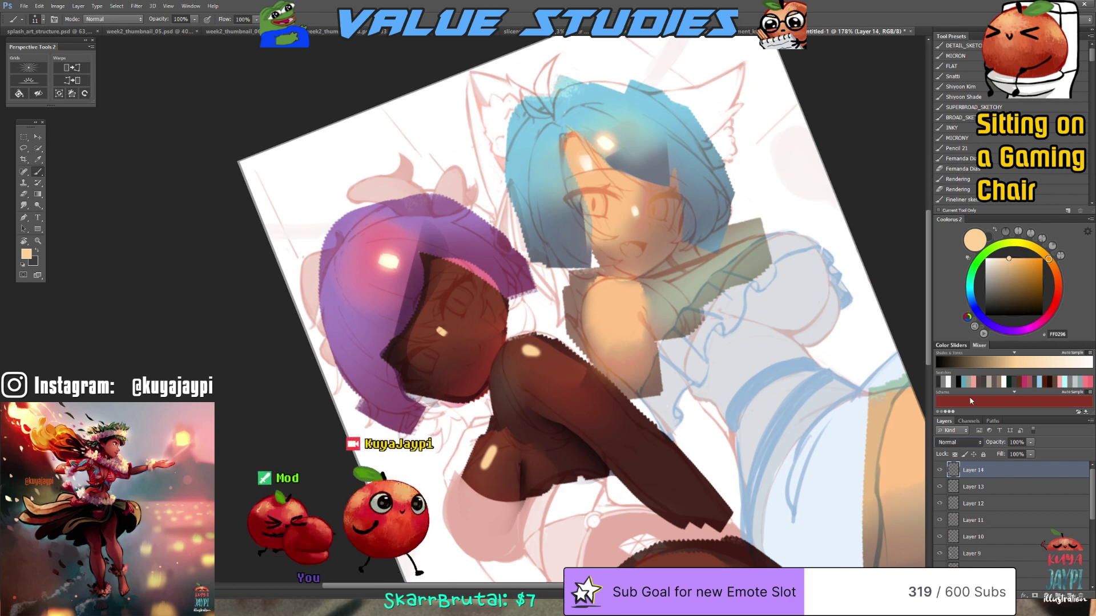
{"action": "left_click_drag", "start_coordinate": [545, 355], "coordinate": [545, 358]}
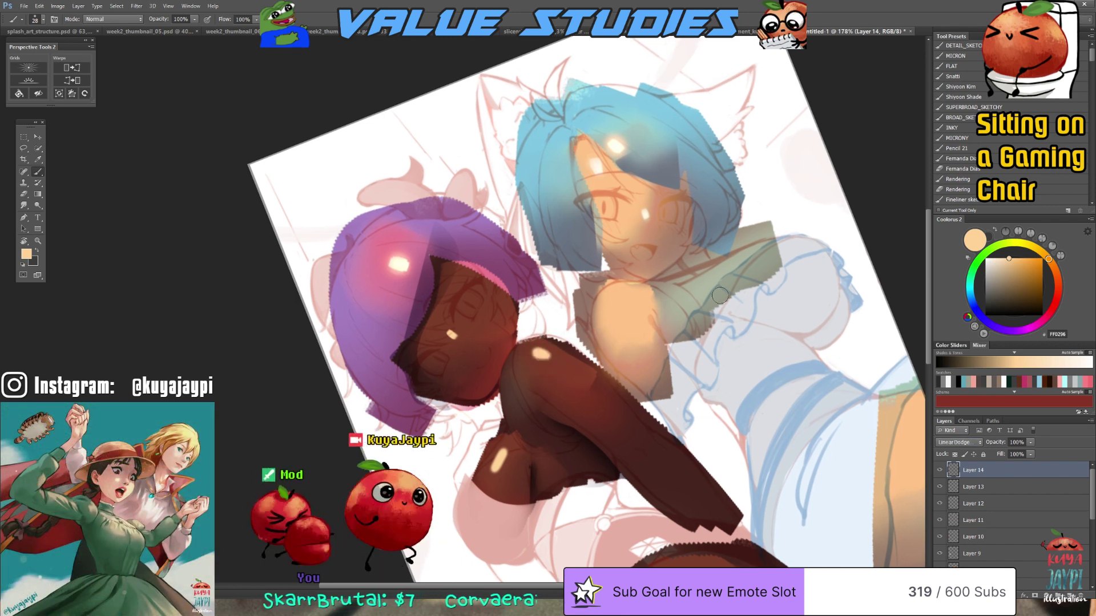
{"action": "mouse_move", "coordinate": [1059, 286]}
{"action": "left_mouse_down"}
{"action": "mouse_move", "coordinate": [1056, 297]}
{"action": "mouse_move", "coordinate": [1057, 280]}
{"action": "left_mouse_up"}
{"action": "left_click", "coordinate": [1036, 287]}
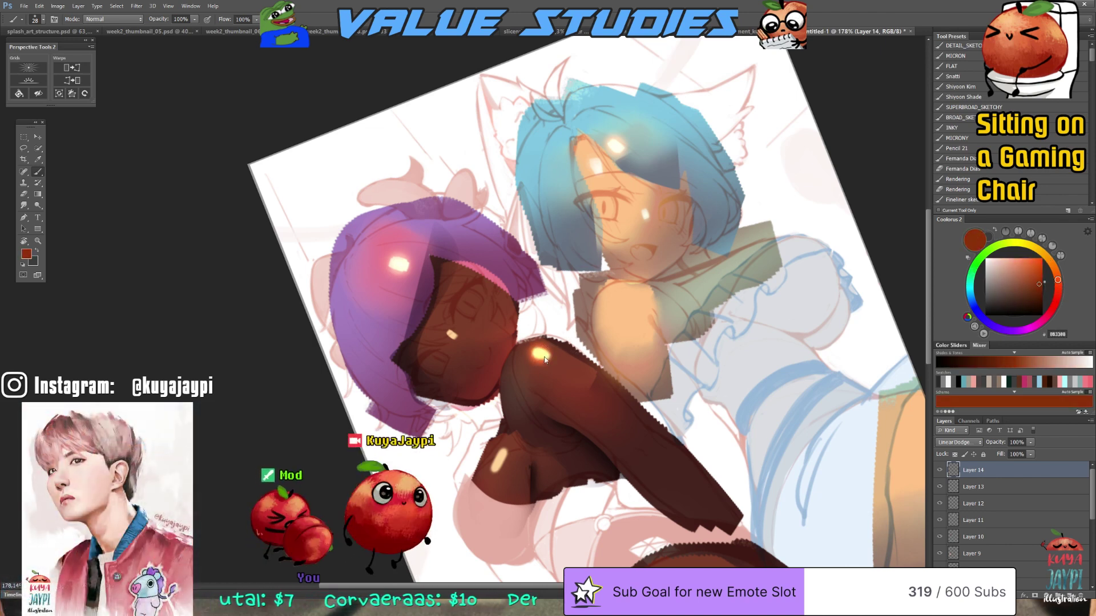
Undo the last shoulder glow, sample a muted brown and brush dodge glows over the shoulder, chest and face highlights with a smaller brush
{"action": "mouse_move", "coordinate": [1057, 276]}
{"action": "left_mouse_down"}
{"action": "mouse_move", "coordinate": [1059, 287]}
{"action": "mouse_move", "coordinate": [1053, 267]}
{"action": "left_mouse_up"}
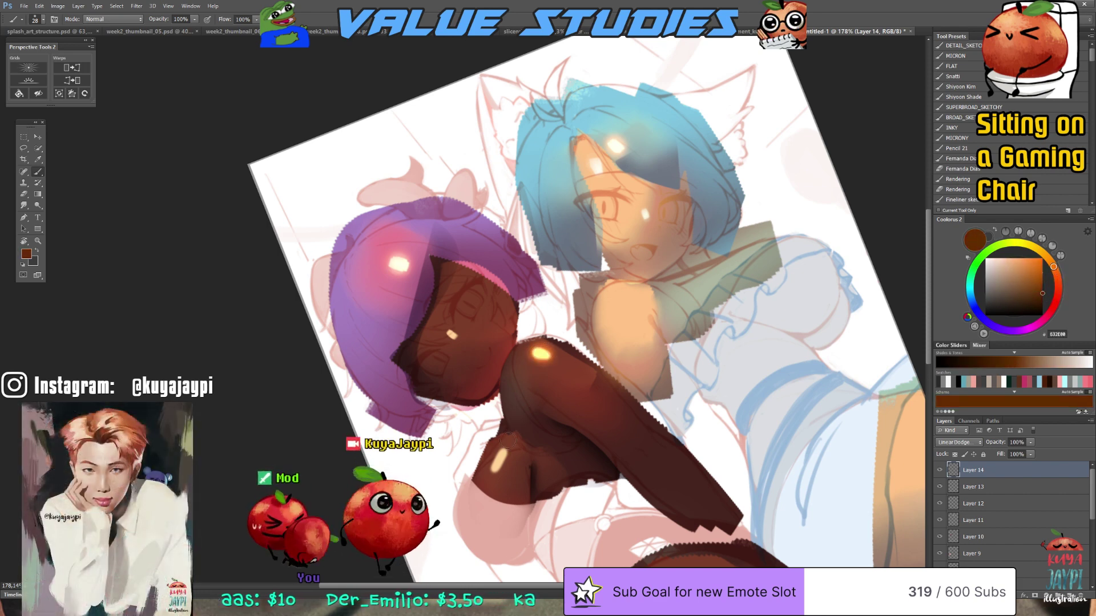
{"action": "key", "text": "ctrl+z"}
{"action": "left_click", "coordinate": [673, 371], "text": "alt"}
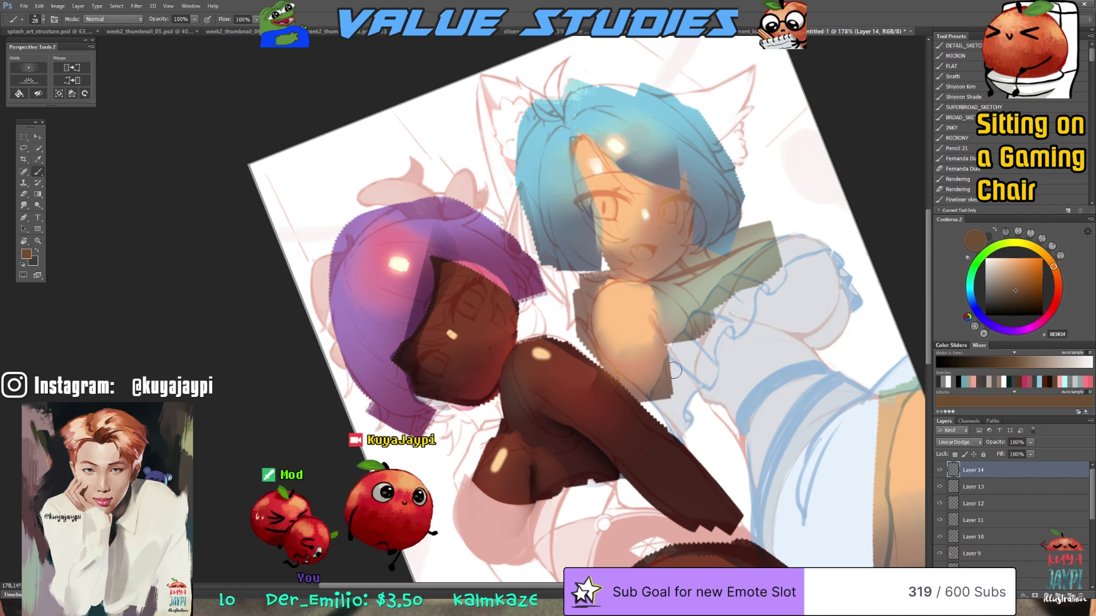
{"action": "left_click_drag", "start_coordinate": [540, 353], "coordinate": [547, 354]}
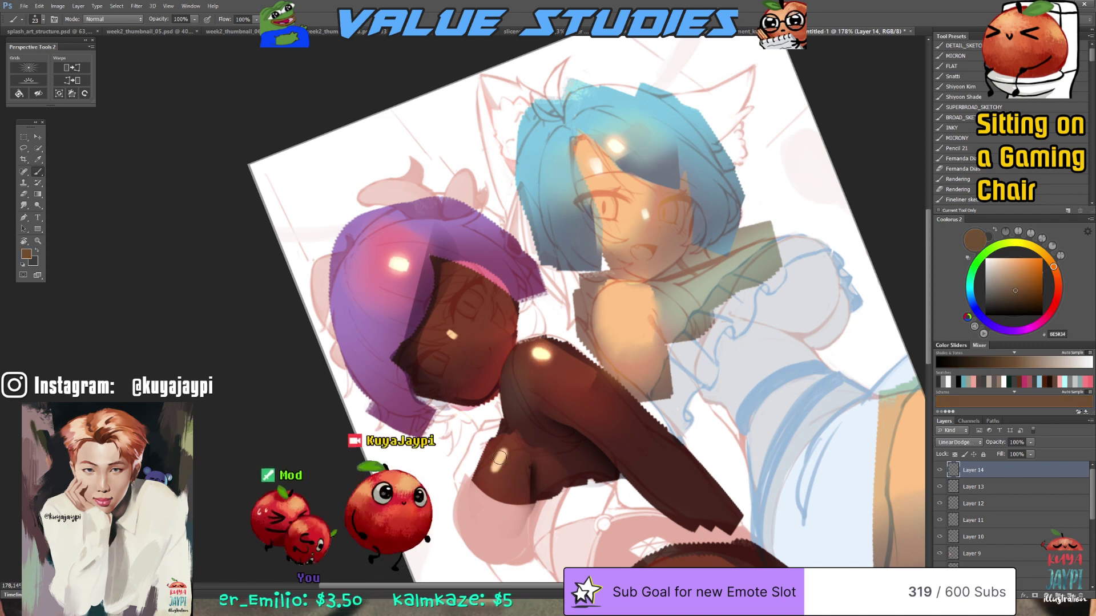
{"action": "key", "text": "bracketleft"}
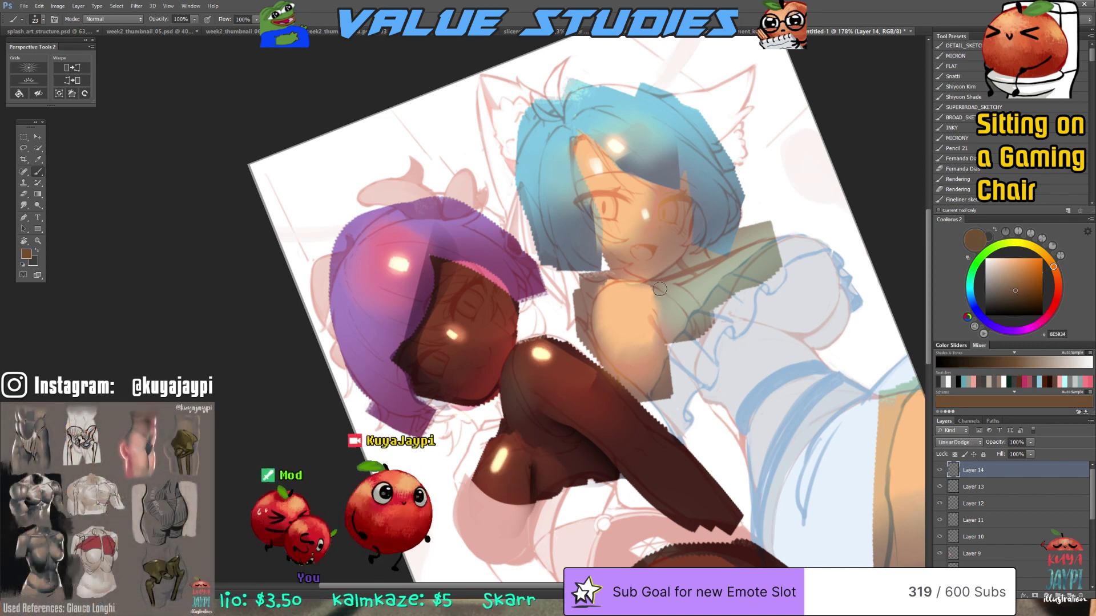
{"action": "key", "text": "bracketleft"}
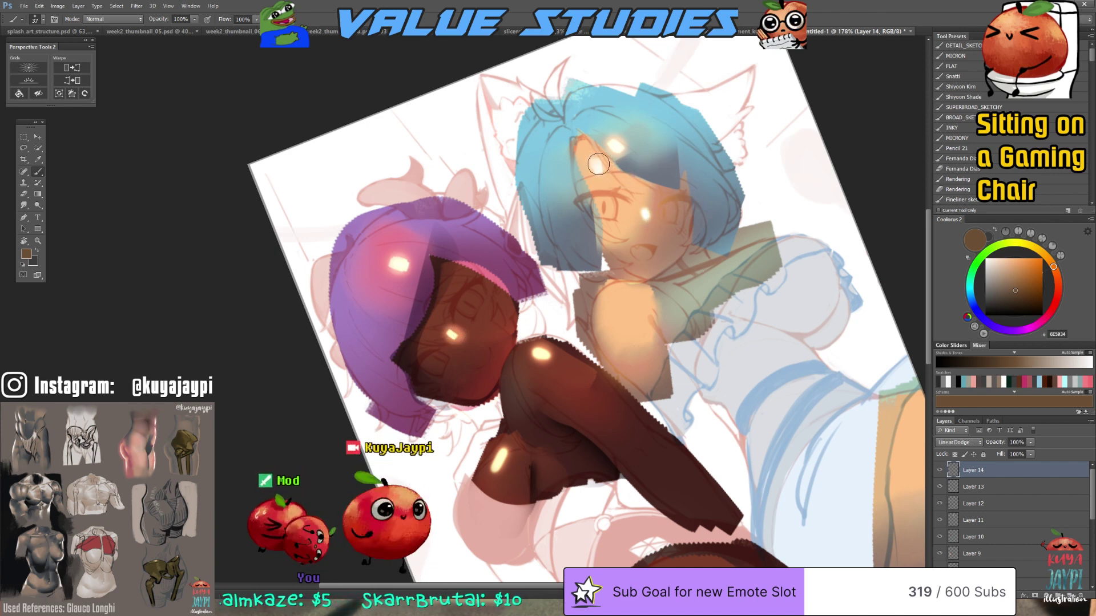
{"action": "scroll", "coordinate": [633, 328], "scroll_direction": "down", "scroll_amount": 1}
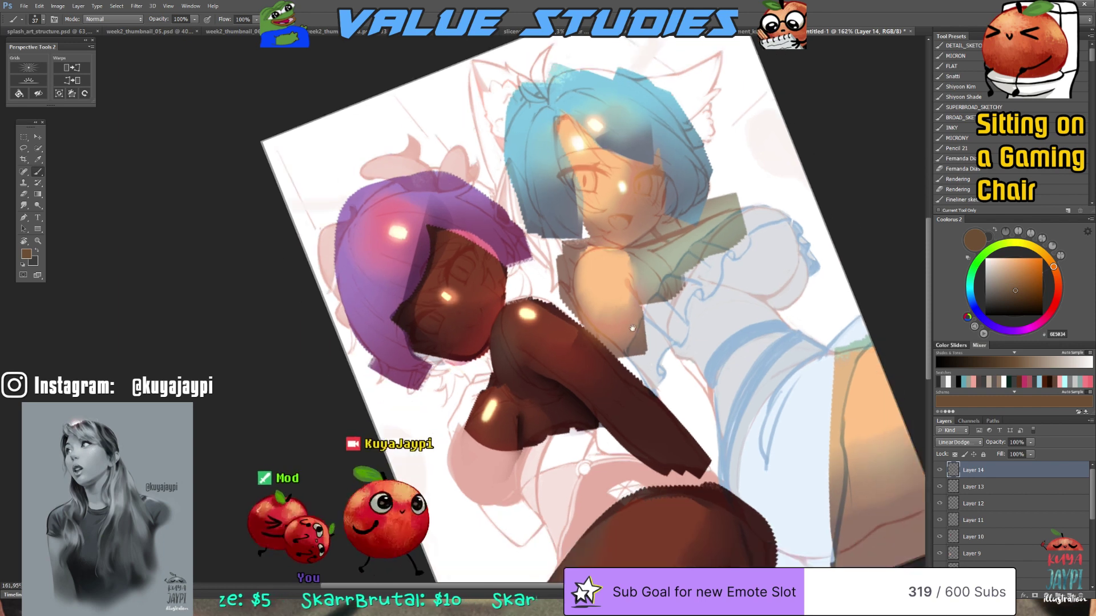
On Layer 13, sample the pale orange shoulder highlight with Layer 14 hidden, show Layer 14 again and paint a long highlight along the thigh
{"action": "left_click_drag", "start_coordinate": [633, 328], "coordinate": [582, 188]}
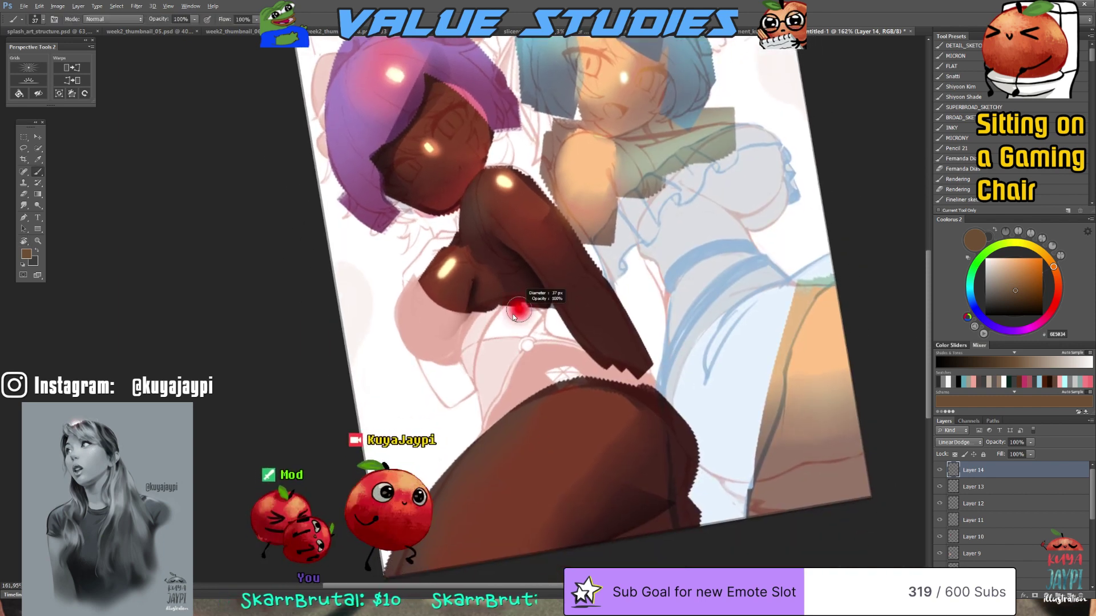
{"action": "left_click", "coordinate": [977, 489]}
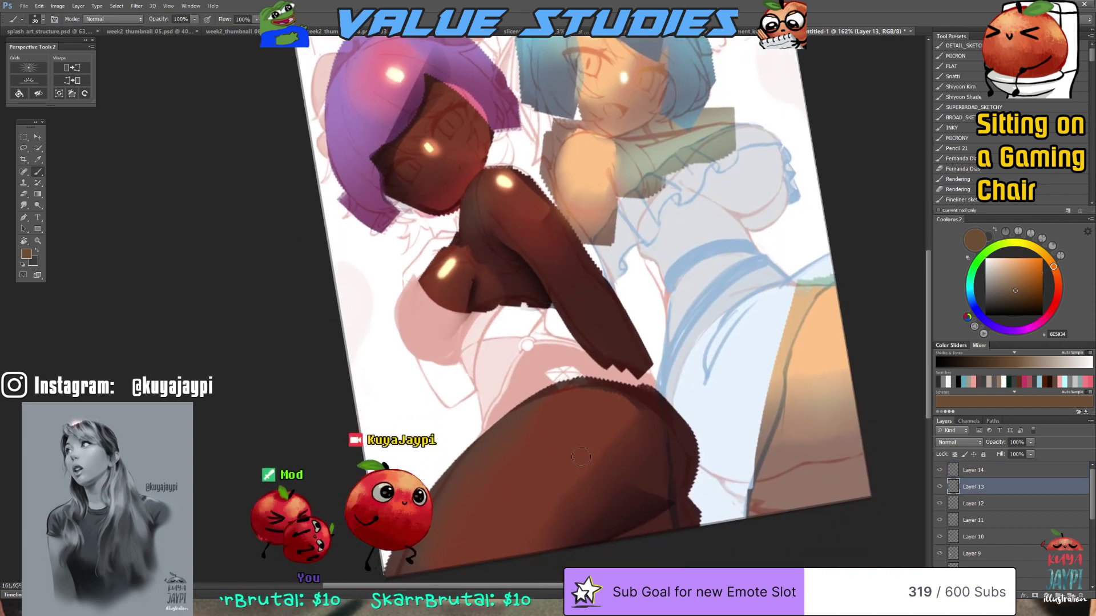
{"action": "key", "text": "x"}
{"action": "left_click", "coordinate": [491, 330], "text": "alt"}
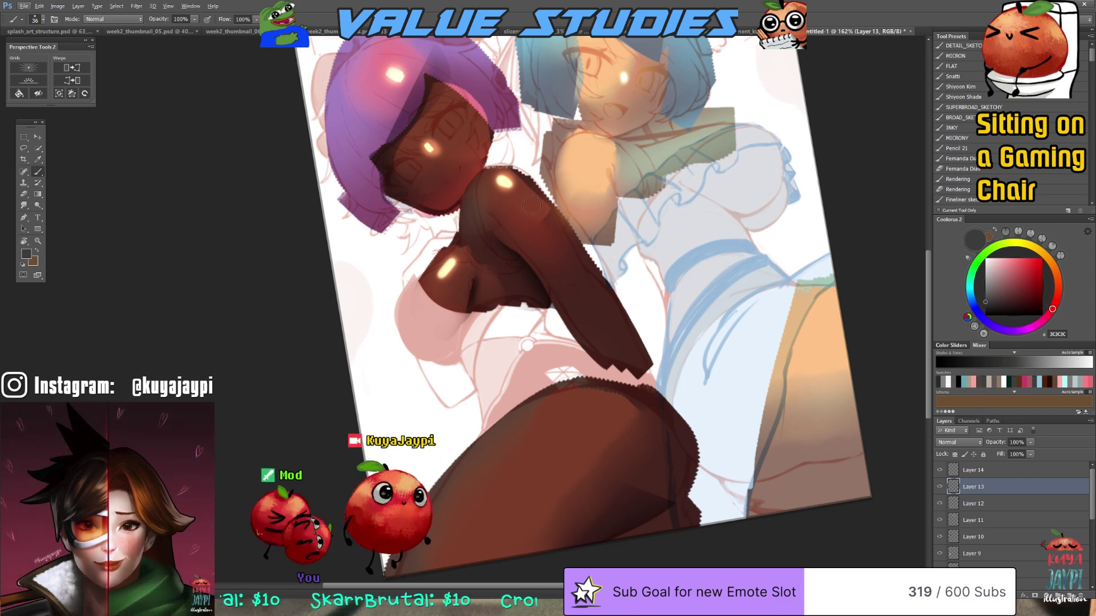
{"action": "left_click", "coordinate": [506, 183], "text": "alt"}
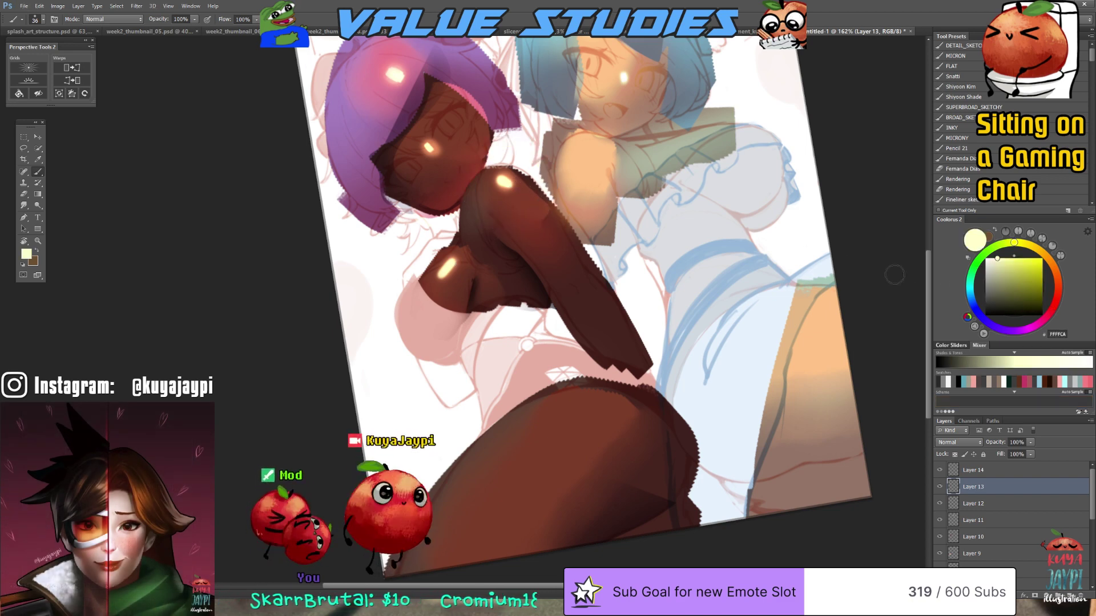
{"action": "scroll", "coordinate": [894, 275], "scroll_direction": "up", "scroll_amount": 2}
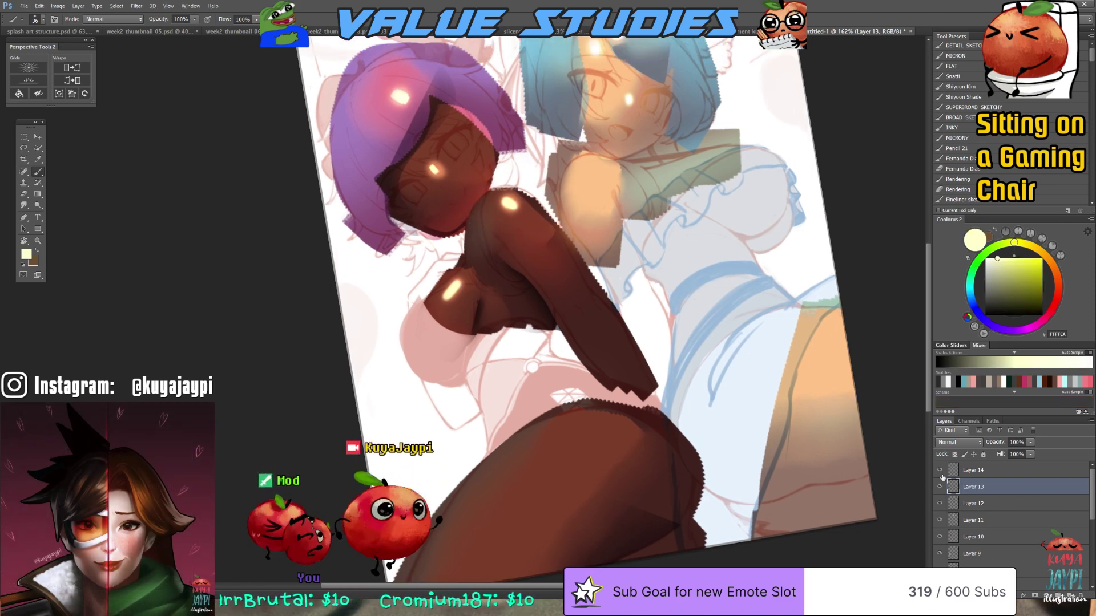
{"action": "left_click", "coordinate": [508, 203], "text": "alt"}
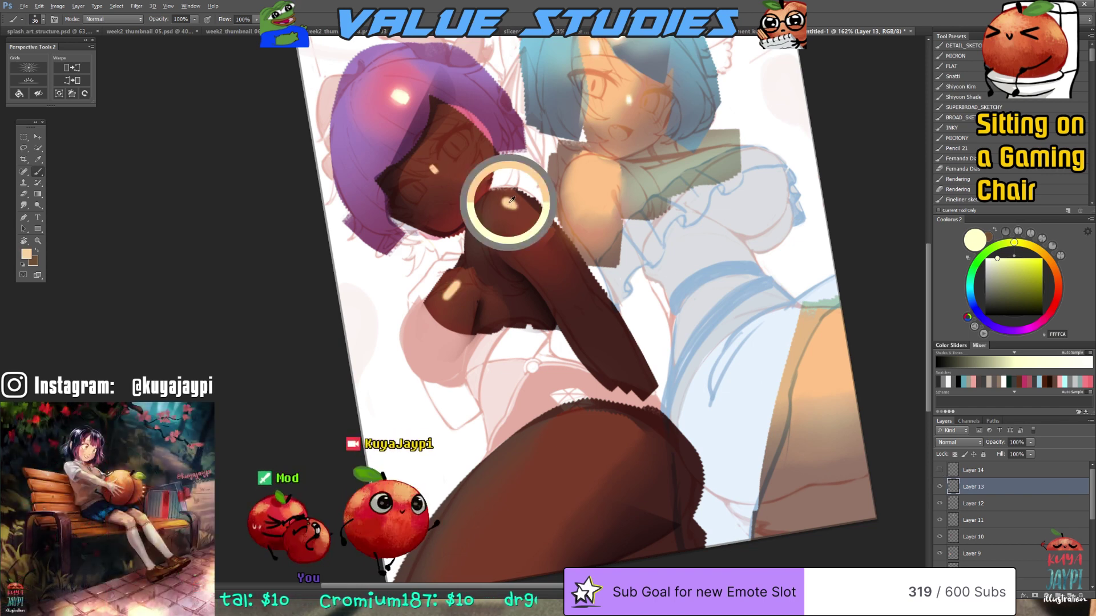
{"action": "left_click", "coordinate": [939, 470]}
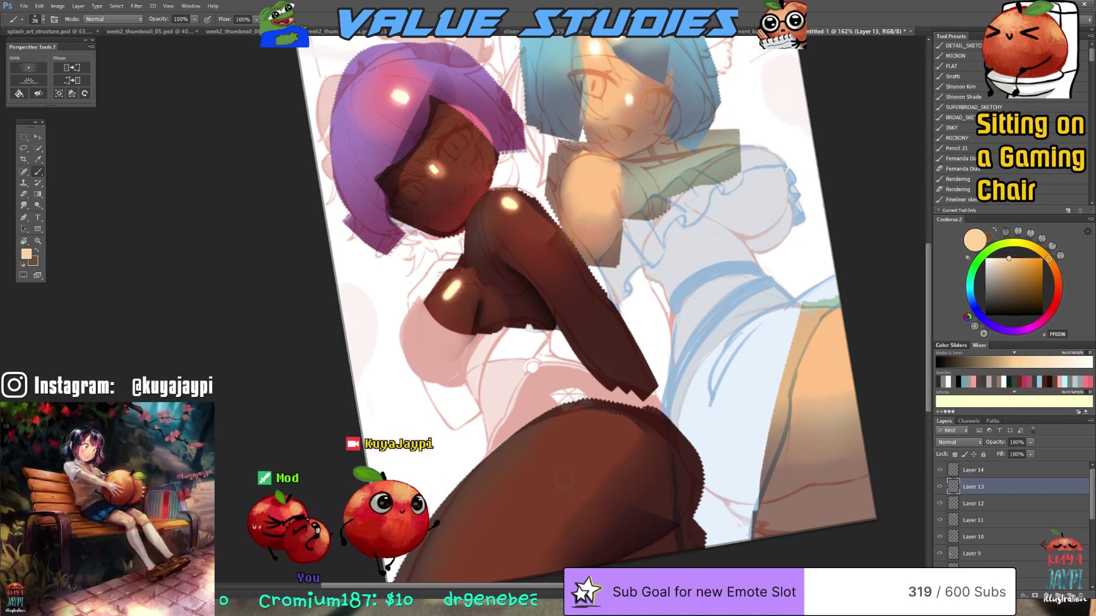
{"action": "mouse_move", "coordinate": [555, 476]}
{"action": "left_mouse_down"}
{"action": "mouse_move", "coordinate": [542, 487]}
{"action": "mouse_move", "coordinate": [552, 458]}
{"action": "mouse_move", "coordinate": [478, 541]}
{"action": "left_mouse_up"}
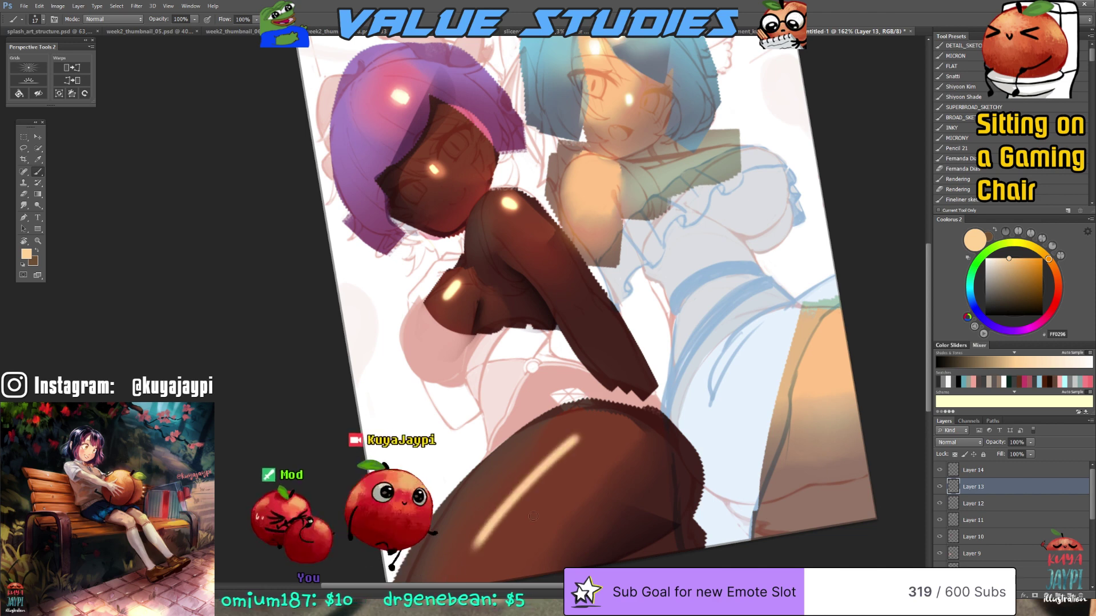
On Layer 14, undo the pale orange stroke and brush a muted brown dodge glow over the thigh highlight
{"action": "left_click_drag", "start_coordinate": [673, 451], "coordinate": [694, 443]}
{"action": "key", "text": "alt+bracketright"}
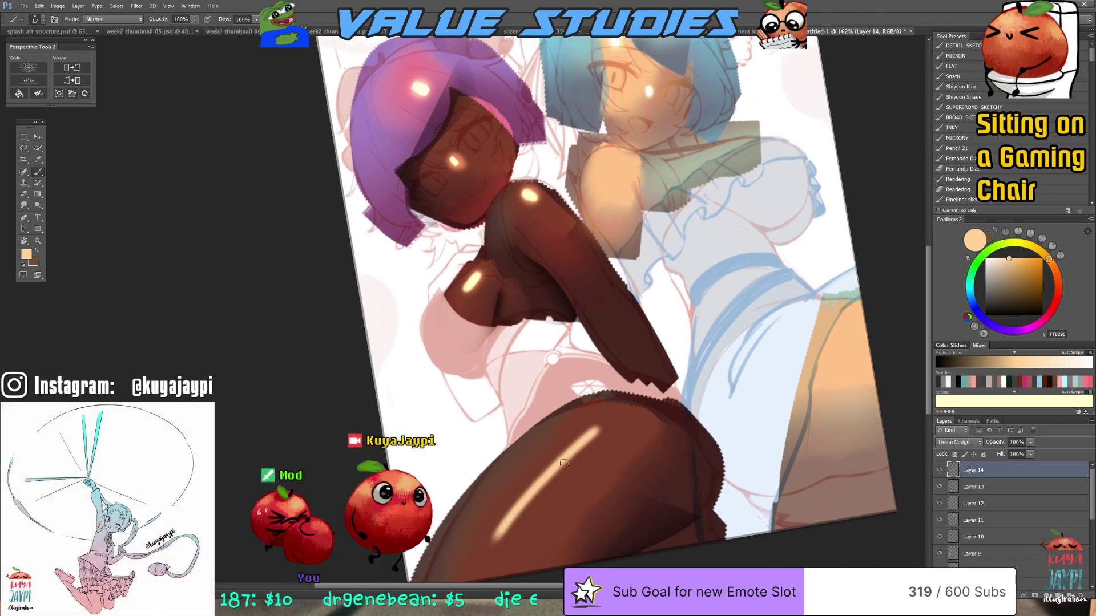
{"action": "left_click_drag", "start_coordinate": [594, 433], "coordinate": [491, 541]}
{"action": "key", "text": "ctrl+z"}
{"action": "key", "text": "x"}
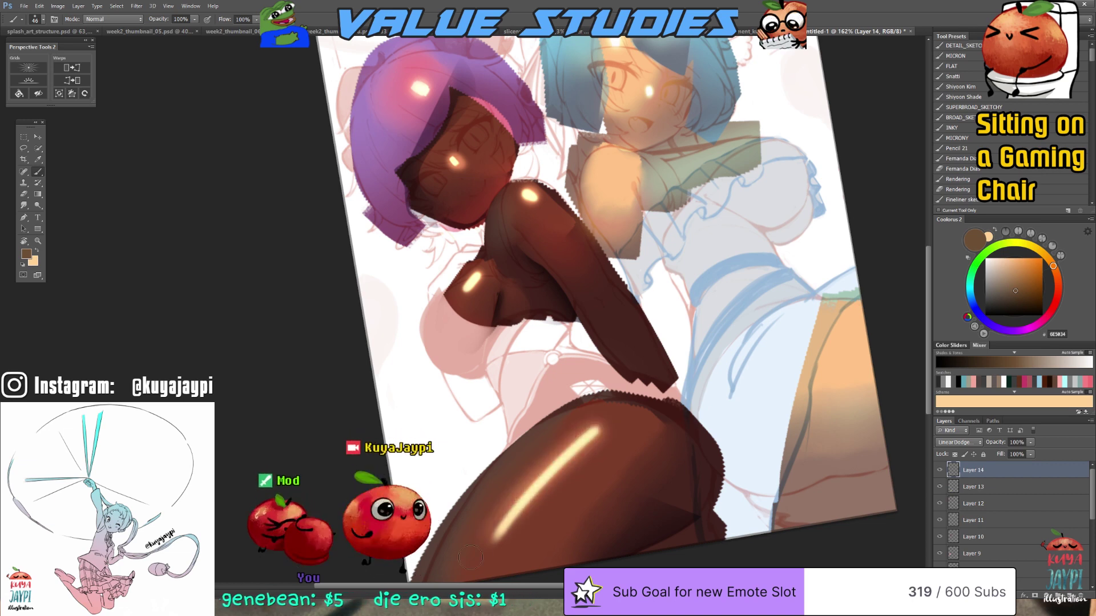
{"action": "key", "text": "r"}
{"action": "left_click_drag", "start_coordinate": [676, 400], "coordinate": [671, 527]}
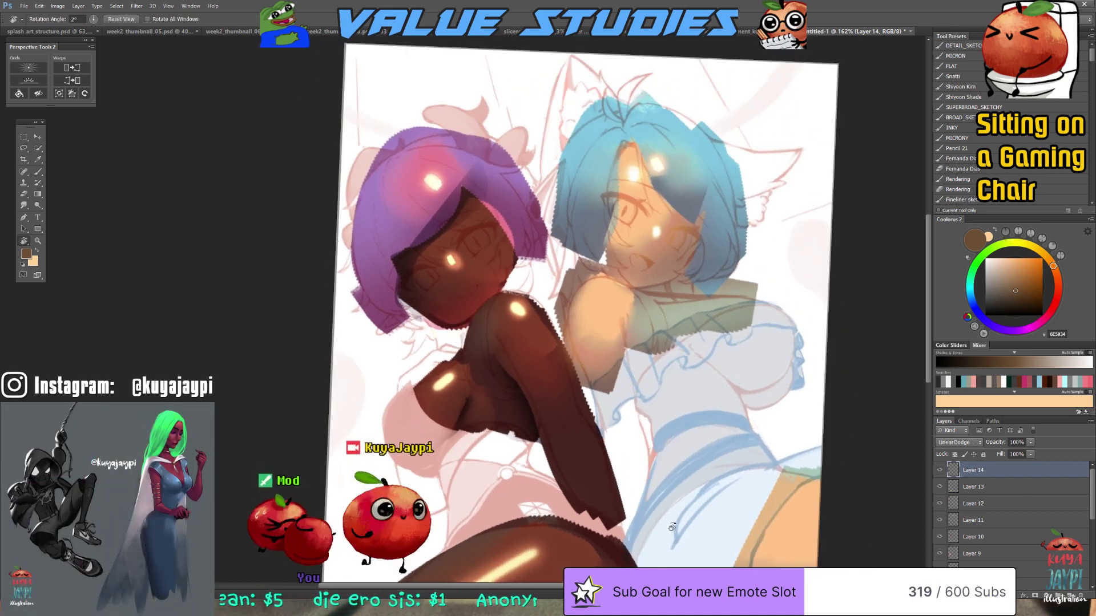
{"action": "scroll", "coordinate": [672, 527], "scroll_direction": "down", "scroll_amount": 5}
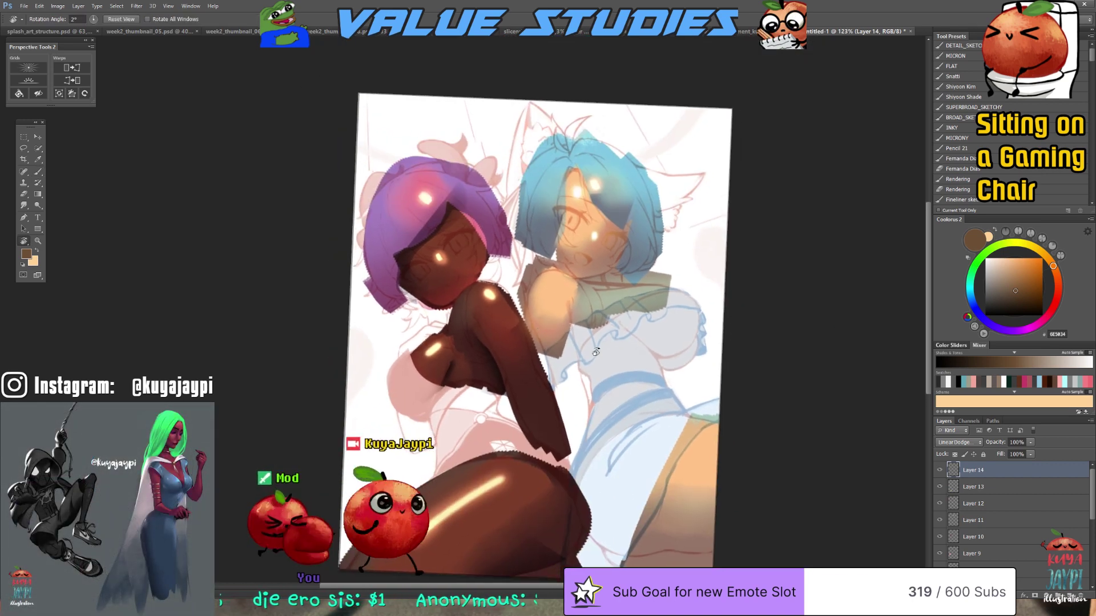
{"action": "left_click_drag", "start_coordinate": [365, 320], "coordinate": [358, 340]}
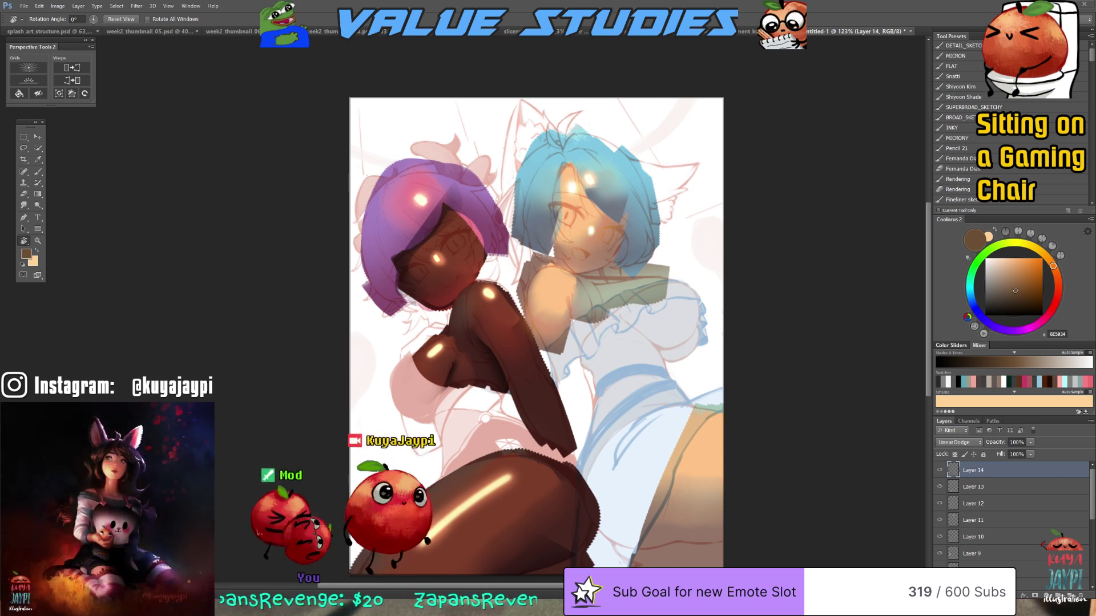
{"action": "left_click_drag", "start_coordinate": [825, 514], "coordinate": [823, 536]}
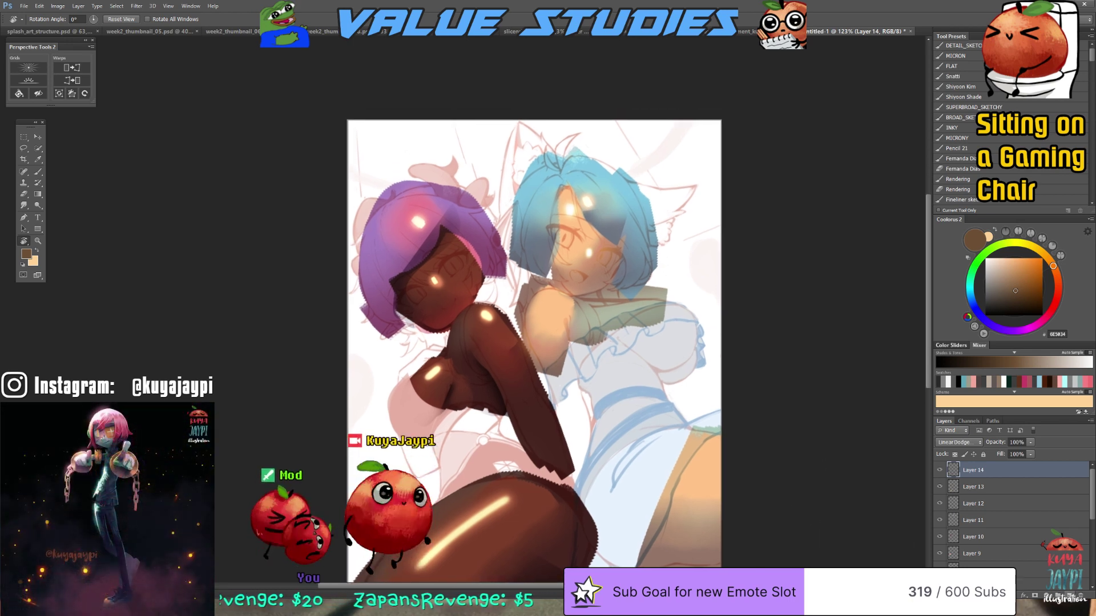
Lasso the blue-haired figure's bust and add new layers above Layer 14, with the topmost one set to Multiply
{"action": "mouse_move", "coordinate": [742, 501]}
{"action": "left_mouse_down"}
{"action": "mouse_move", "coordinate": [705, 502]}
{"action": "mouse_move", "coordinate": [706, 433]}
{"action": "left_mouse_up"}
{"action": "key", "text": "l"}
{"action": "key", "text": "ctrl+shift+alt+n"}
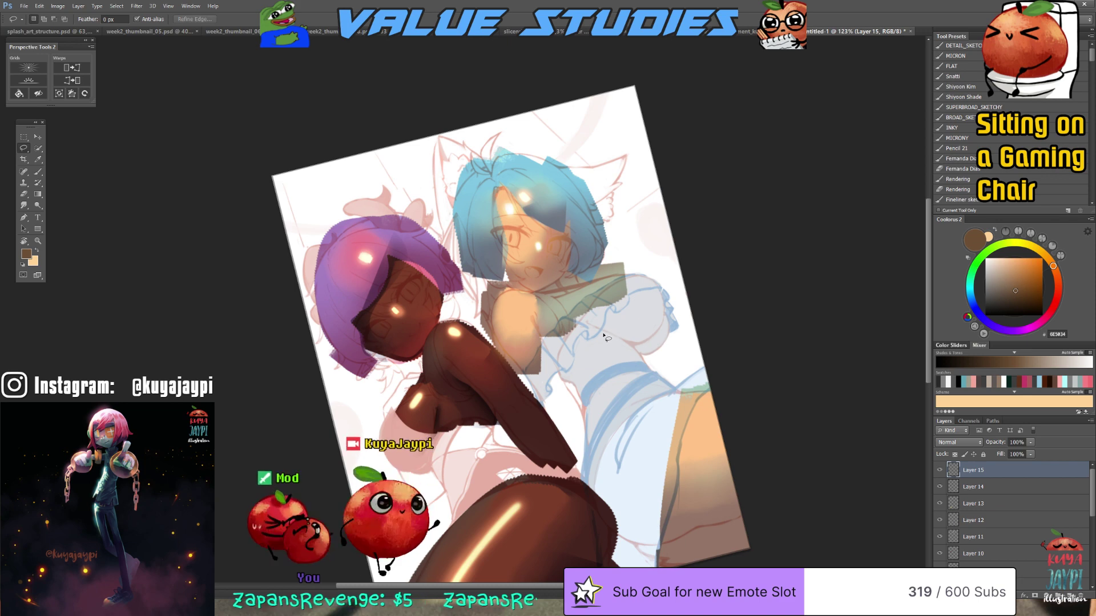
{"action": "mouse_move", "coordinate": [664, 337]}
{"action": "left_mouse_down"}
{"action": "mouse_move", "coordinate": [661, 311]}
{"action": "mouse_move", "coordinate": [623, 302]}
{"action": "mouse_move", "coordinate": [592, 328]}
{"action": "left_mouse_up"}
{"action": "key", "text": "b"}
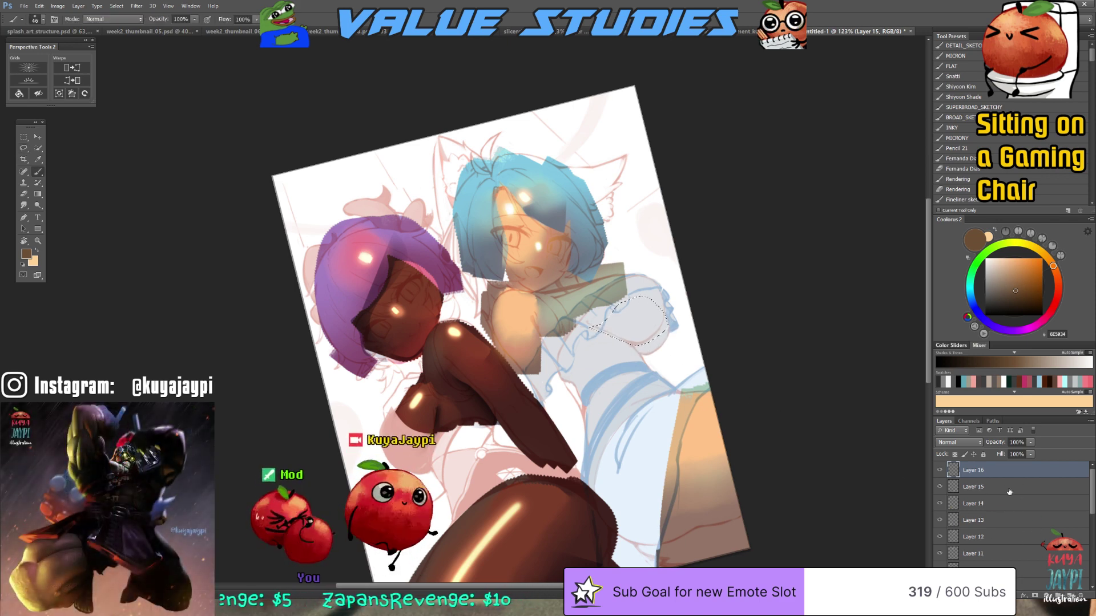
{"action": "scroll", "coordinate": [971, 443], "scroll_direction": "down", "scroll_amount": 3}
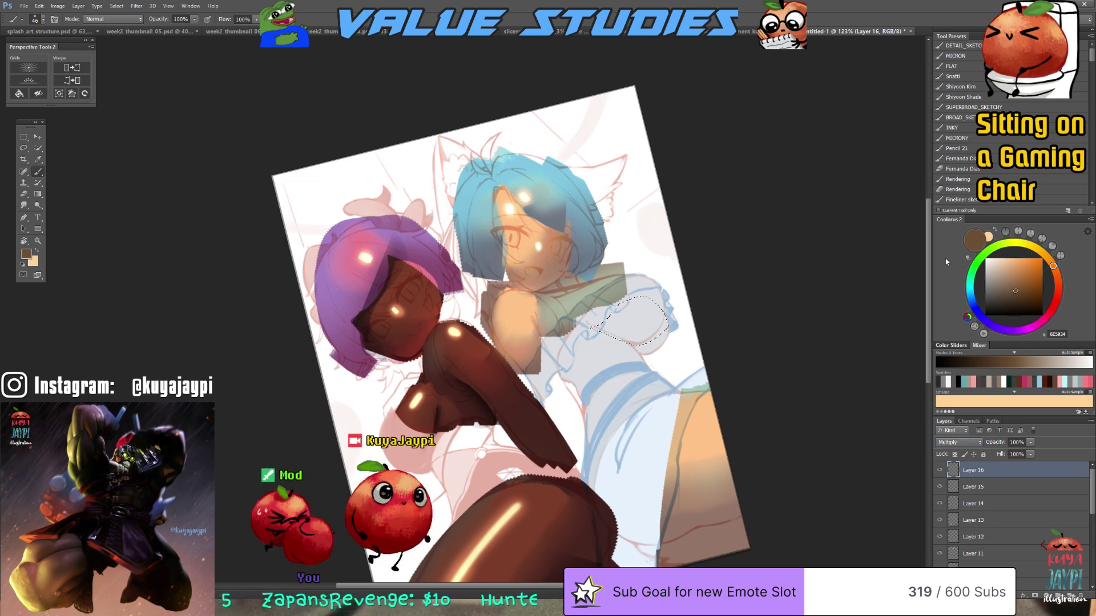
Pick a darker blue-grey from the sampled dress colour, brush soft shading along the bust's underside and deselect
{"action": "key", "text": "r"}
{"action": "mouse_move", "coordinate": [713, 425]}
{"action": "left_mouse_down"}
{"action": "mouse_move", "coordinate": [658, 473]}
{"action": "mouse_move", "coordinate": [687, 406]}
{"action": "left_mouse_up"}
{"action": "key", "text": "b"}
{"action": "left_click", "coordinate": [999, 301]}
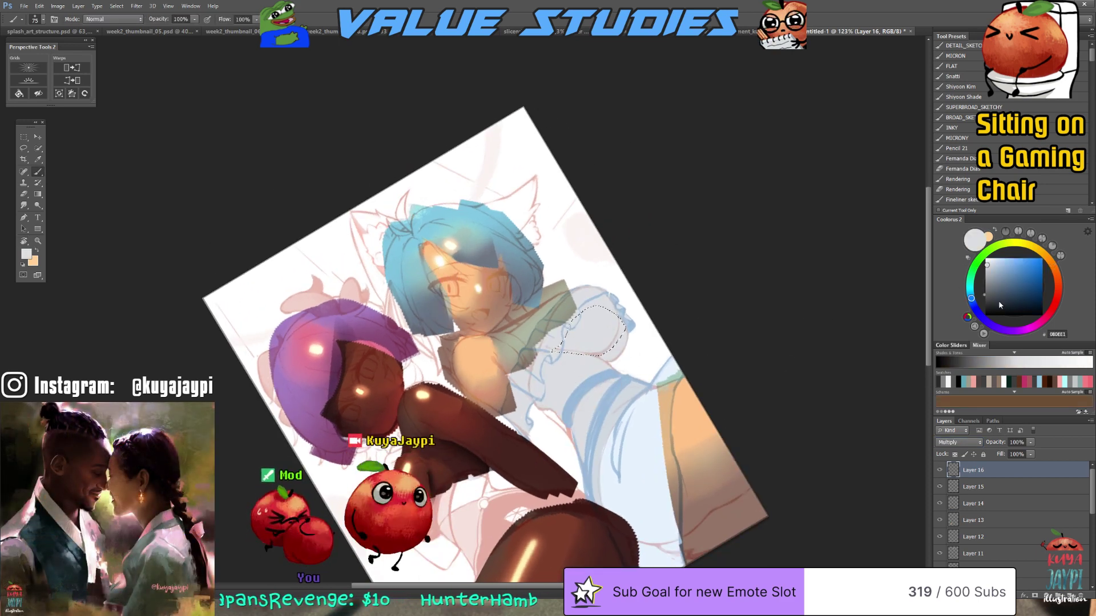
{"action": "left_click", "coordinate": [995, 285]}
{"action": "mouse_move", "coordinate": [622, 352]}
{"action": "left_mouse_down"}
{"action": "mouse_move", "coordinate": [649, 369]}
{"action": "mouse_move", "coordinate": [536, 399]}
{"action": "mouse_move", "coordinate": [612, 356]}
{"action": "mouse_move", "coordinate": [545, 358]}
{"action": "mouse_move", "coordinate": [599, 359]}
{"action": "left_mouse_up"}
{"action": "key", "text": "l"}
{"action": "key", "text": "ctrl+d"}
Lasso the strip beneath the bust and fill it with blue-grey shading, adjusting the colour and sampling the adjacent shadow
{"action": "key", "text": "b"}
{"action": "left_click", "coordinate": [999, 294]}
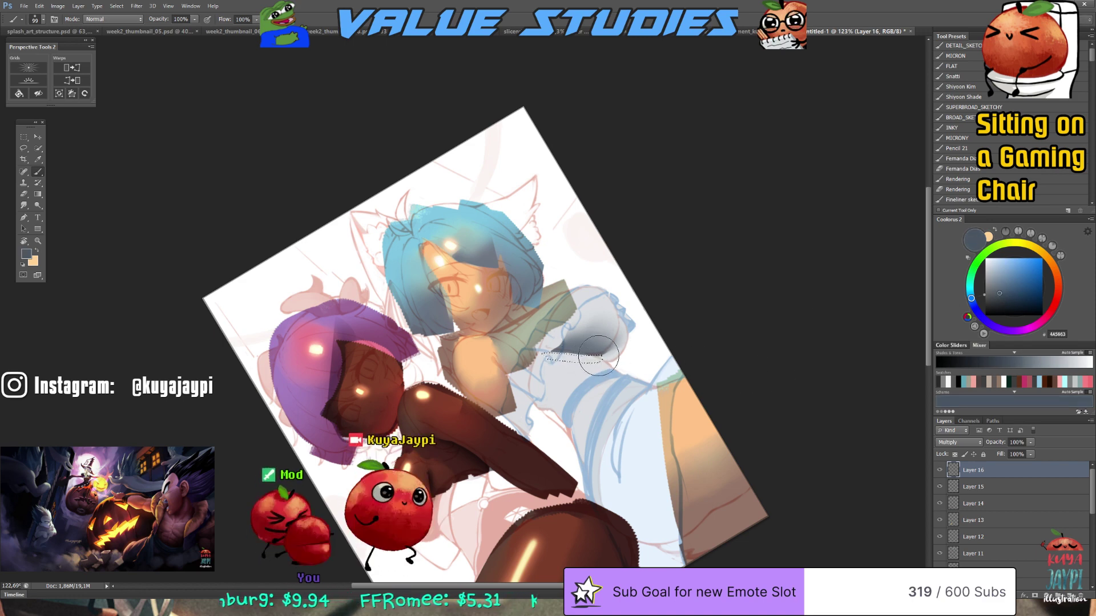
{"action": "key", "text": "l"}
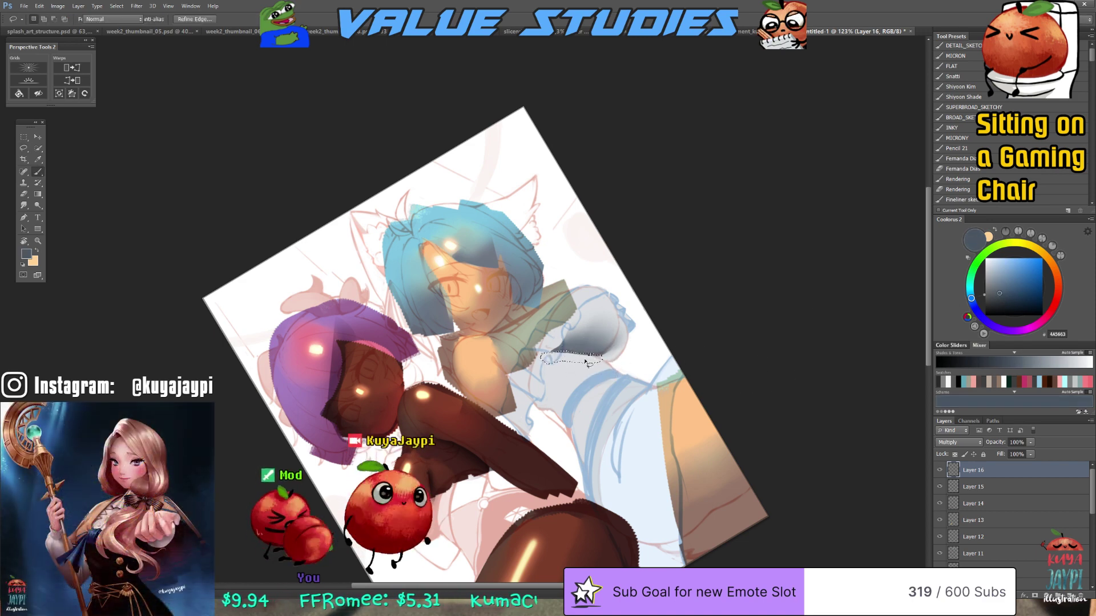
{"action": "key", "text": "b"}
{"action": "left_click", "coordinate": [580, 343], "text": "alt"}
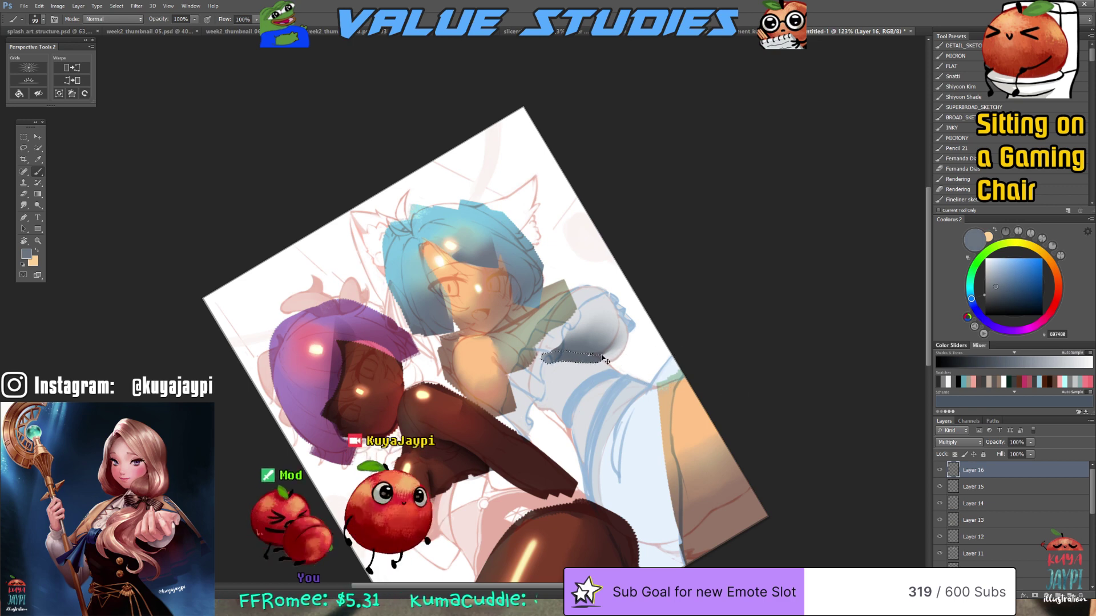
Lasso the lower bust shadow, add a Linear Dodge layer above Layer 16 and brush a dark navy (#273748) bounce light there
{"action": "key", "text": "l"}
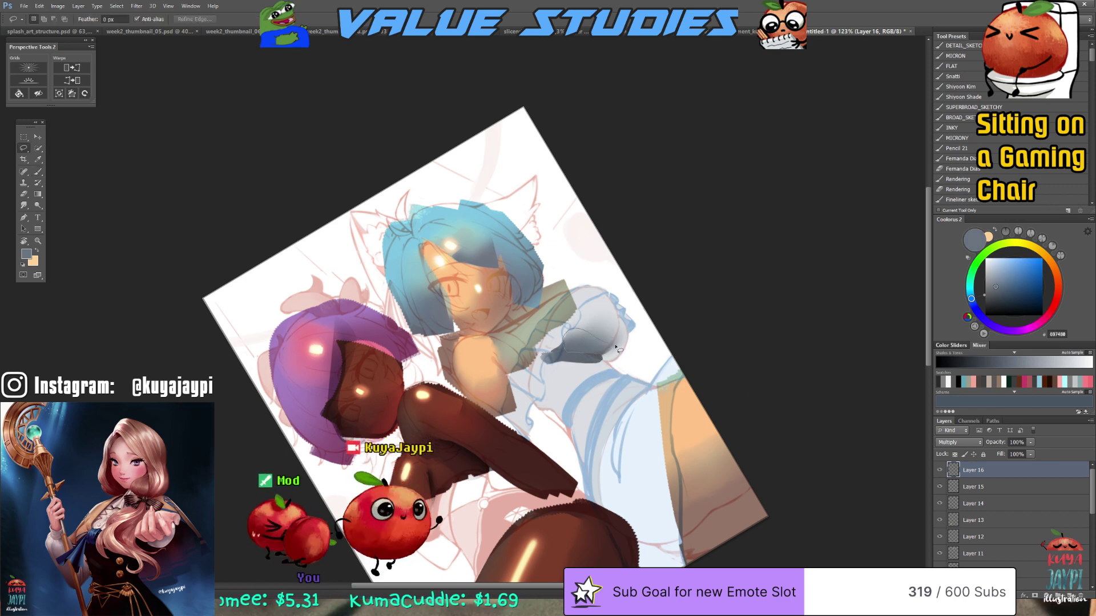
{"action": "left_click_drag", "start_coordinate": [618, 348], "coordinate": [617, 348]}
{"action": "key", "text": "b"}
{"action": "key", "text": "ctrl+shift+alt+n"}
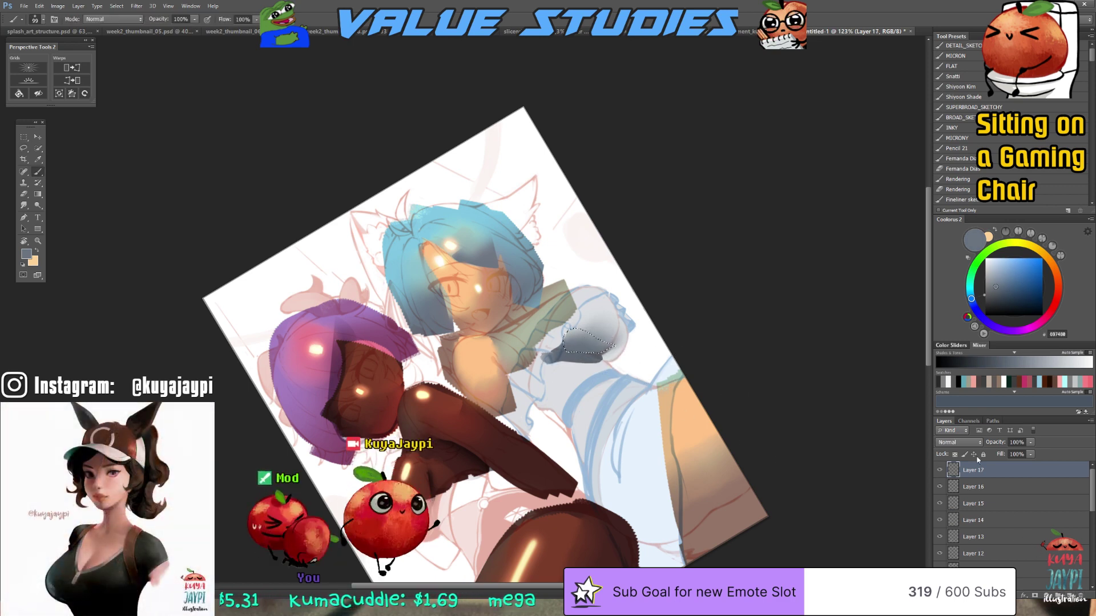
{"action": "key", "text": "shift+alt+a"}
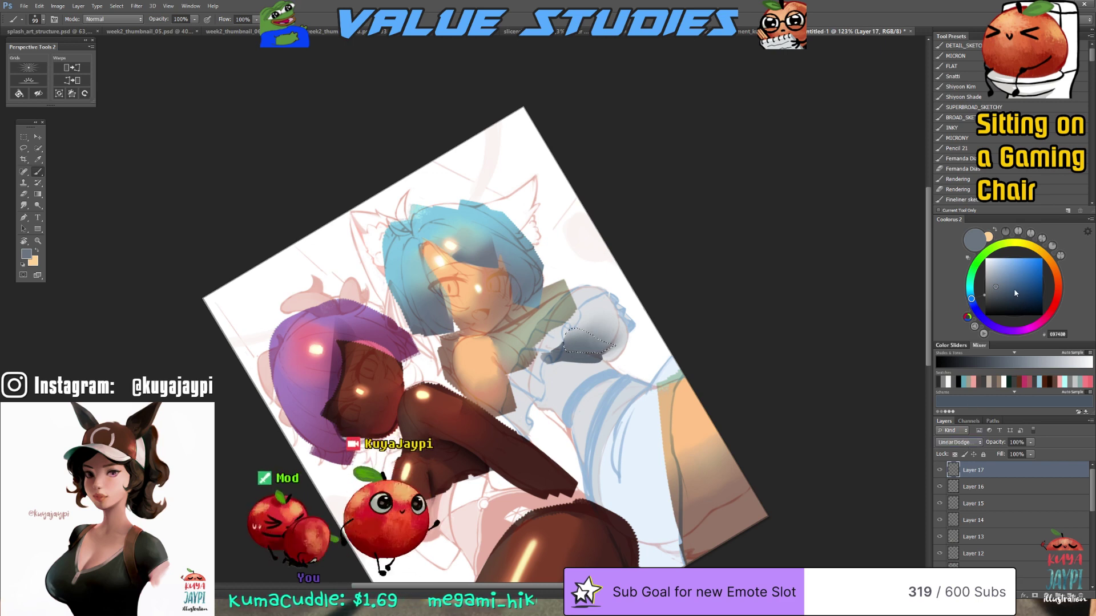
{"action": "left_click", "coordinate": [1011, 299]}
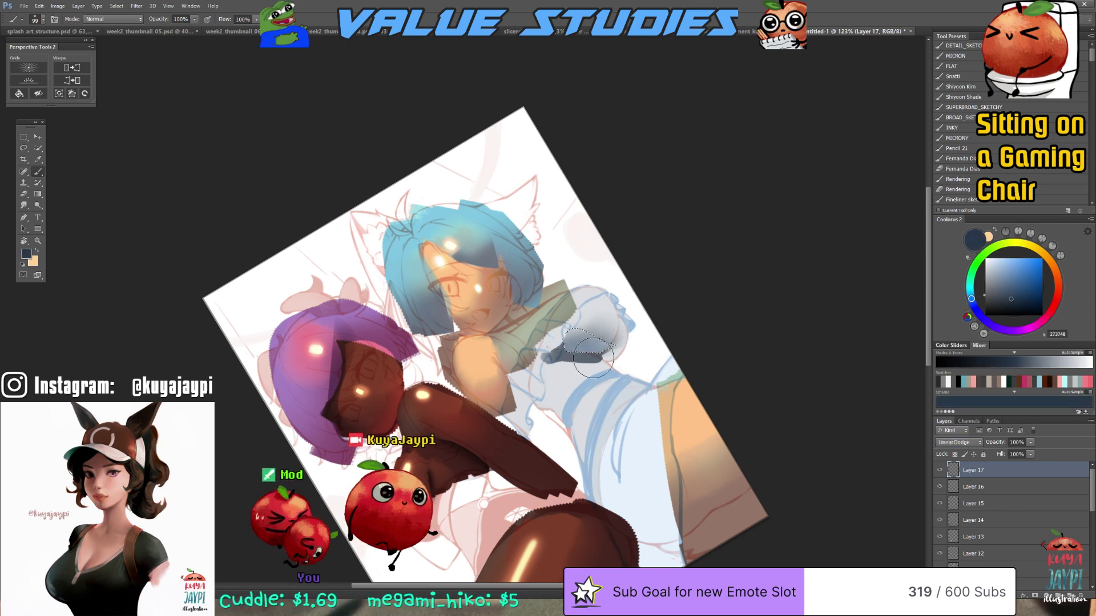
Soften the bounce light's upper edge on the bust with a smaller eraser
{"action": "key", "text": "e"}
{"action": "key", "text": "bracketleft"}
{"action": "key", "text": "bracketleft"}
{"action": "key", "text": "bracketleft"}
{"action": "key", "text": "bracketleft"}
{"action": "key", "text": "bracketleft"}
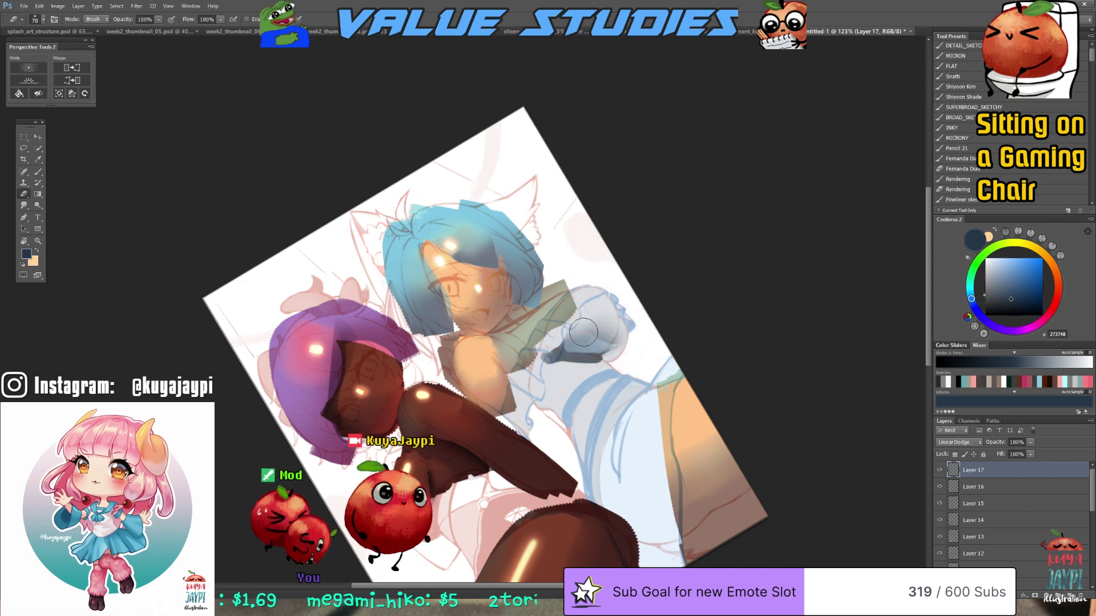
{"action": "mouse_move", "coordinate": [571, 334]}
{"action": "left_mouse_down"}
{"action": "mouse_move", "coordinate": [641, 329]}
{"action": "mouse_move", "coordinate": [625, 361]}
{"action": "mouse_move", "coordinate": [583, 369]}
{"action": "mouse_move", "coordinate": [601, 366]}
{"action": "mouse_move", "coordinate": [568, 359]}
{"action": "mouse_move", "coordinate": [600, 365]}
{"action": "mouse_move", "coordinate": [596, 356]}
{"action": "mouse_move", "coordinate": [636, 402]}
{"action": "left_mouse_up"}
Select the lower bust shadow, add a layer above Layer 17, brush sampled blue-grey over it and pick a dark navy-grey
{"action": "key", "text": "l"}
{"action": "key", "text": "e"}
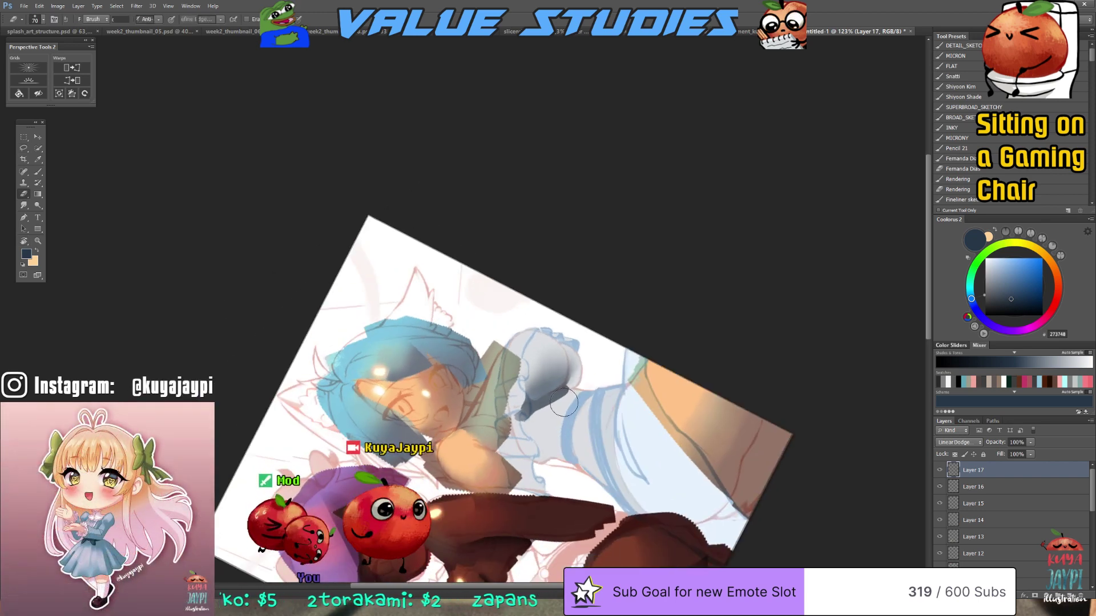
{"action": "key", "text": "w"}
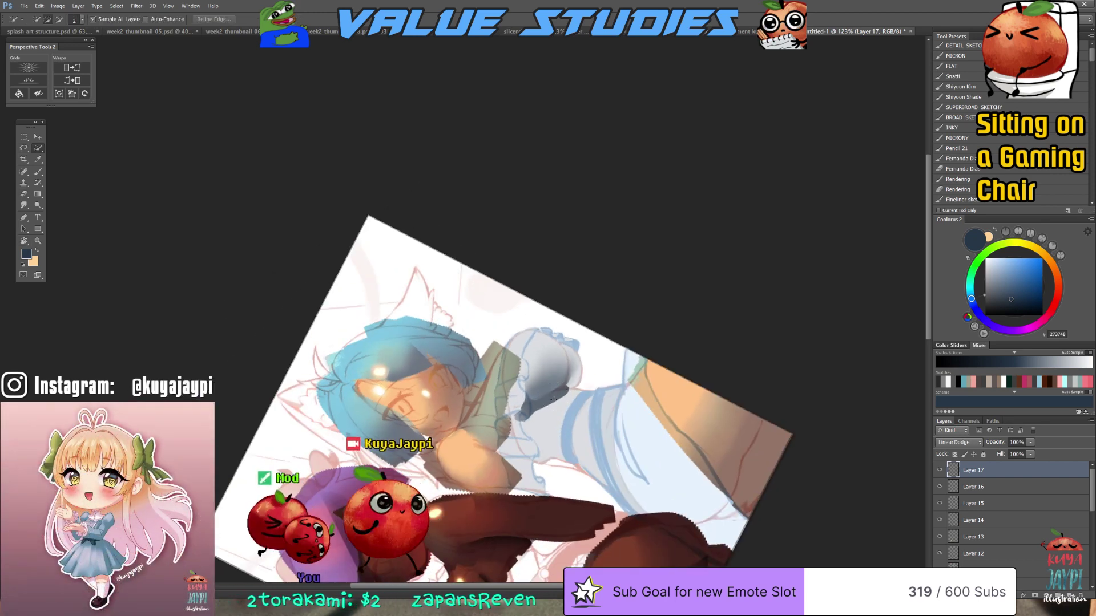
{"action": "key", "text": "b"}
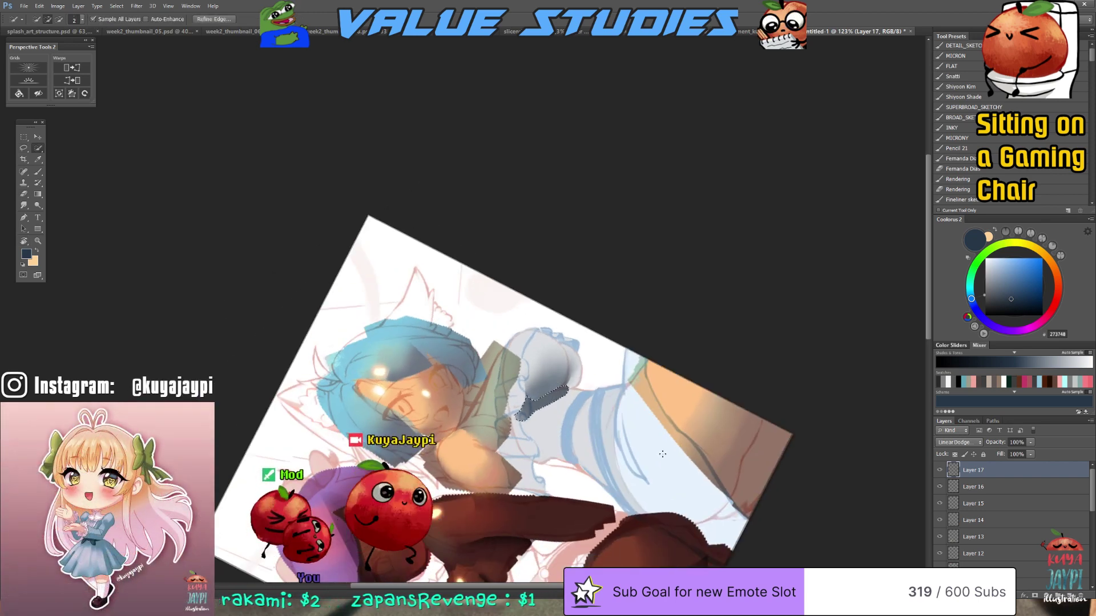
{"action": "key", "text": "ctrl+shift+alt+n"}
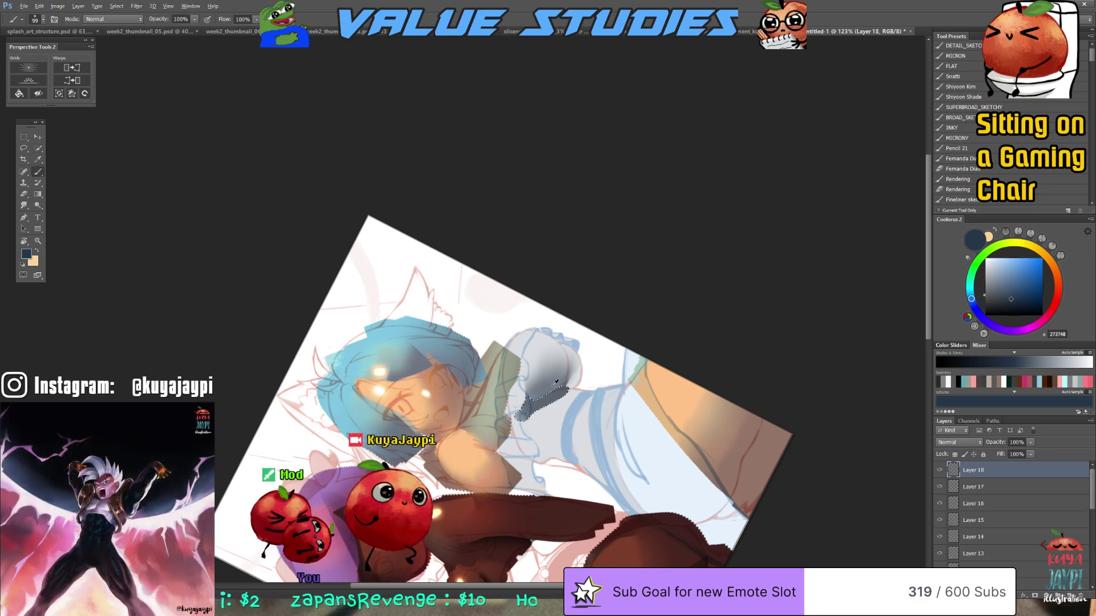
{"action": "left_click", "coordinate": [552, 382], "text": "alt"}
{"action": "left_click", "coordinate": [565, 410], "text": "alt"}
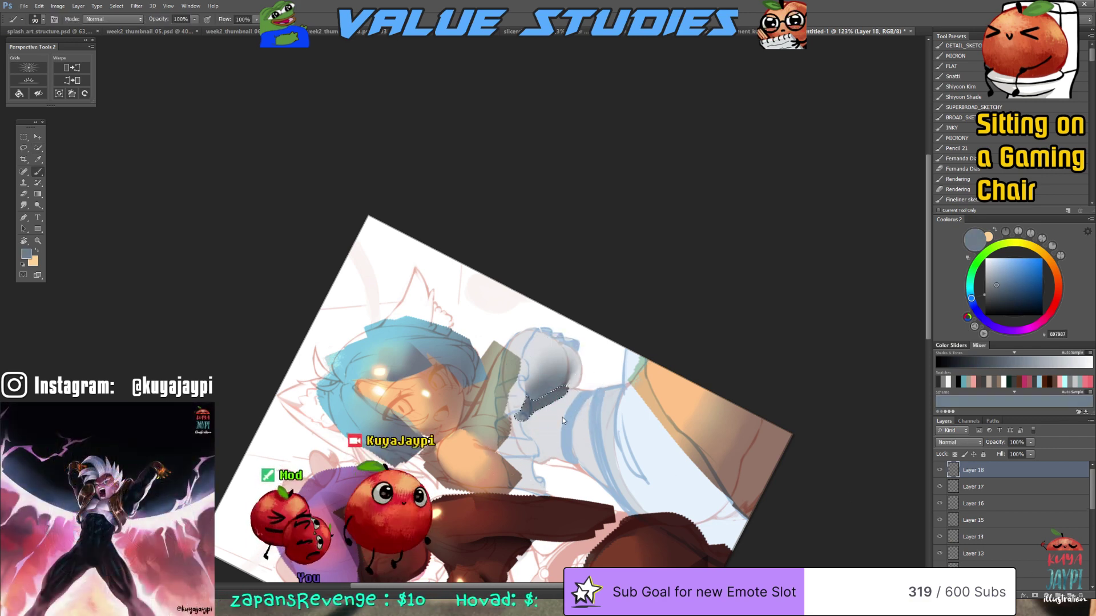
{"action": "mouse_move", "coordinate": [562, 417]}
{"action": "left_mouse_down"}
{"action": "mouse_move", "coordinate": [603, 388]}
{"action": "mouse_move", "coordinate": [520, 401]}
{"action": "mouse_move", "coordinate": [566, 383]}
{"action": "left_mouse_up"}
{"action": "left_click", "coordinate": [562, 389], "text": "alt"}
{"action": "left_click", "coordinate": [997, 303]}
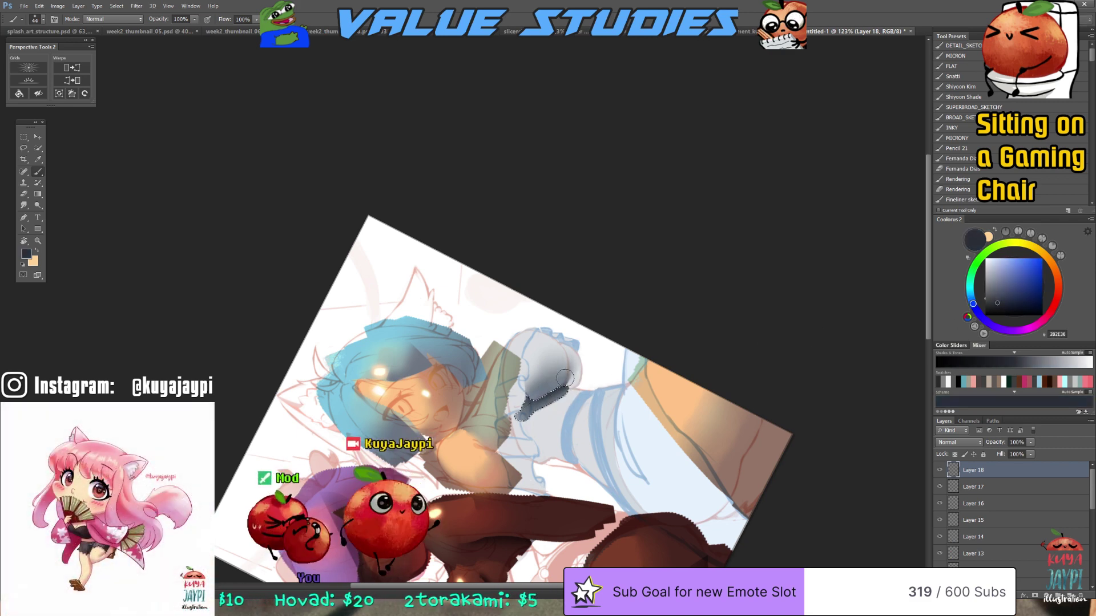
Select the blue-haired figure's bust, brush dark navy-grey shading into its lower shadow and clear the selection
{"action": "key", "text": "r"}
{"action": "mouse_move", "coordinate": [616, 465]}
{"action": "left_mouse_down"}
{"action": "mouse_move", "coordinate": [504, 478]}
{"action": "mouse_move", "coordinate": [453, 407]}
{"action": "left_mouse_up"}
{"action": "key", "text": "w"}
{"action": "key", "text": "b"}
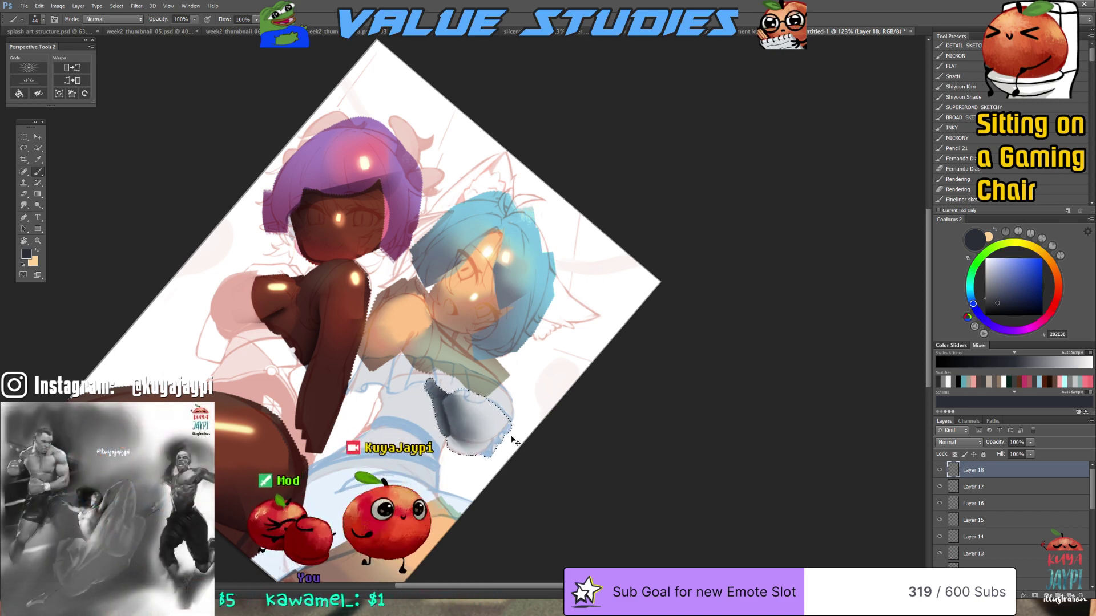
{"action": "key", "text": "r"}
{"action": "mouse_move", "coordinate": [514, 441]}
{"action": "left_mouse_down"}
{"action": "mouse_move", "coordinate": [639, 348]}
{"action": "mouse_move", "coordinate": [529, 431]}
{"action": "left_mouse_up"}
{"action": "key", "text": "bracketright"}
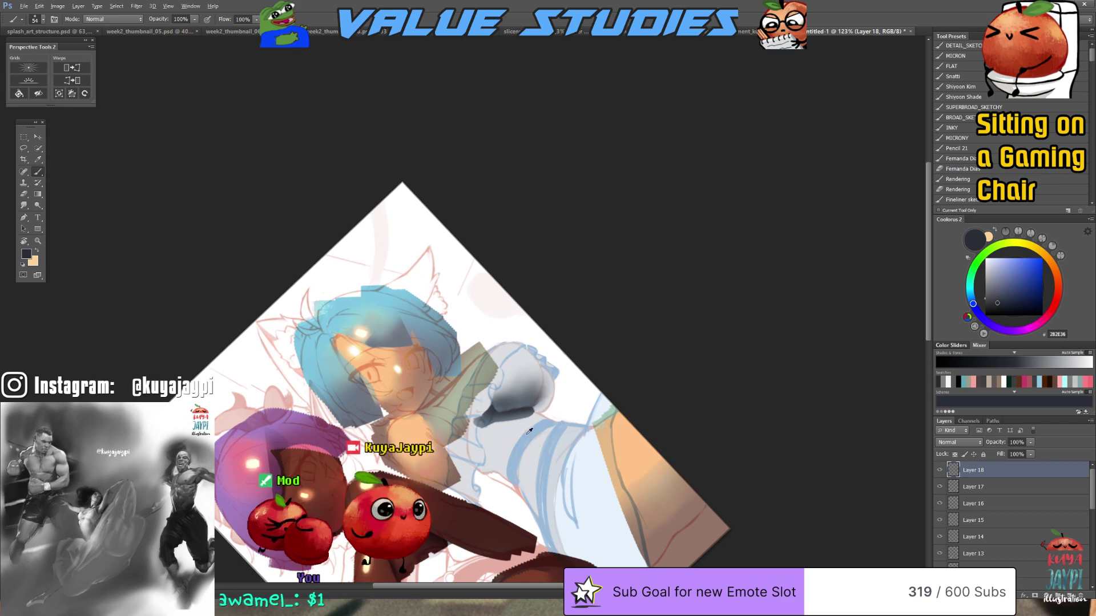
Blend the shadow transition on the bust's underside using mid blue-grey tones picked and sampled from the dress
{"action": "left_click", "coordinate": [529, 431], "text": "alt"}
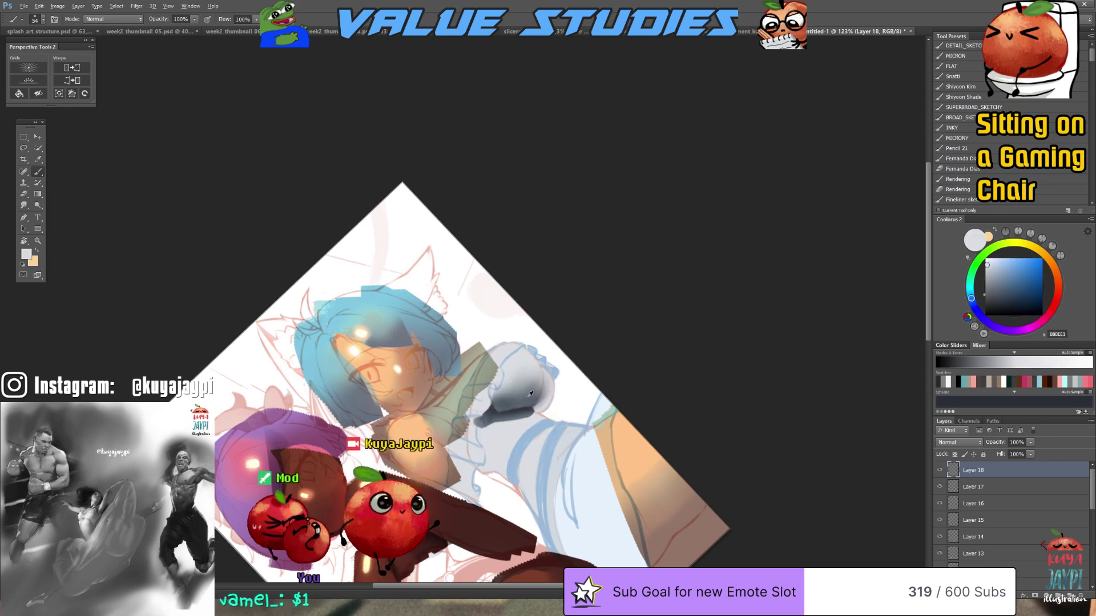
{"action": "left_click", "coordinate": [1001, 273]}
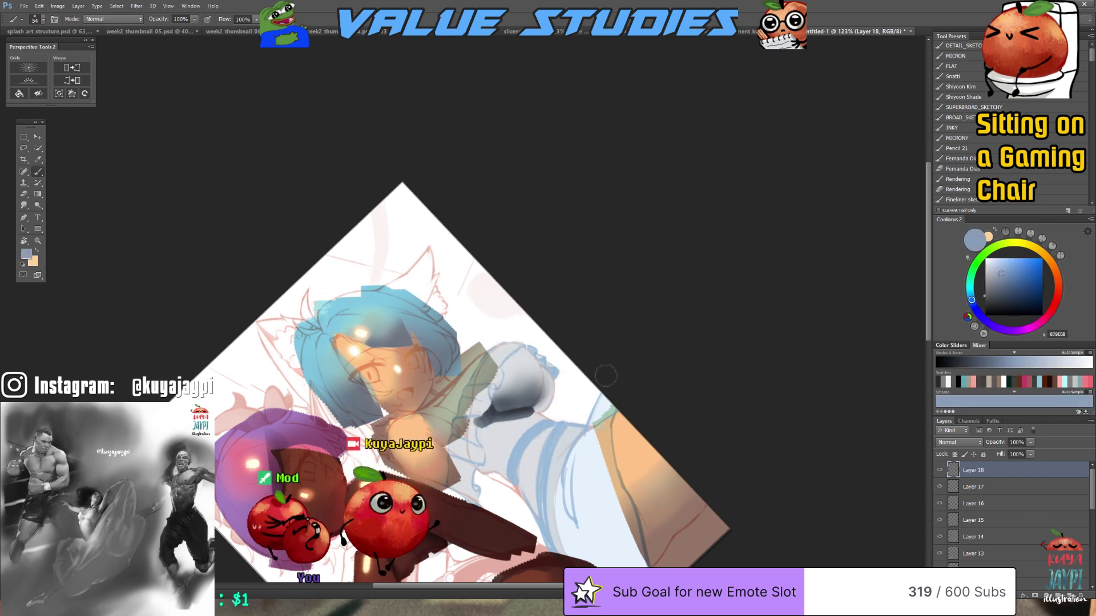
{"action": "left_click", "coordinate": [528, 398], "text": "alt"}
{"action": "mouse_move", "coordinate": [517, 397]}
{"action": "left_mouse_down"}
{"action": "mouse_move", "coordinate": [539, 371]}
{"action": "mouse_move", "coordinate": [522, 384]}
{"action": "mouse_move", "coordinate": [516, 374]}
{"action": "mouse_move", "coordinate": [502, 402]}
{"action": "left_mouse_up"}
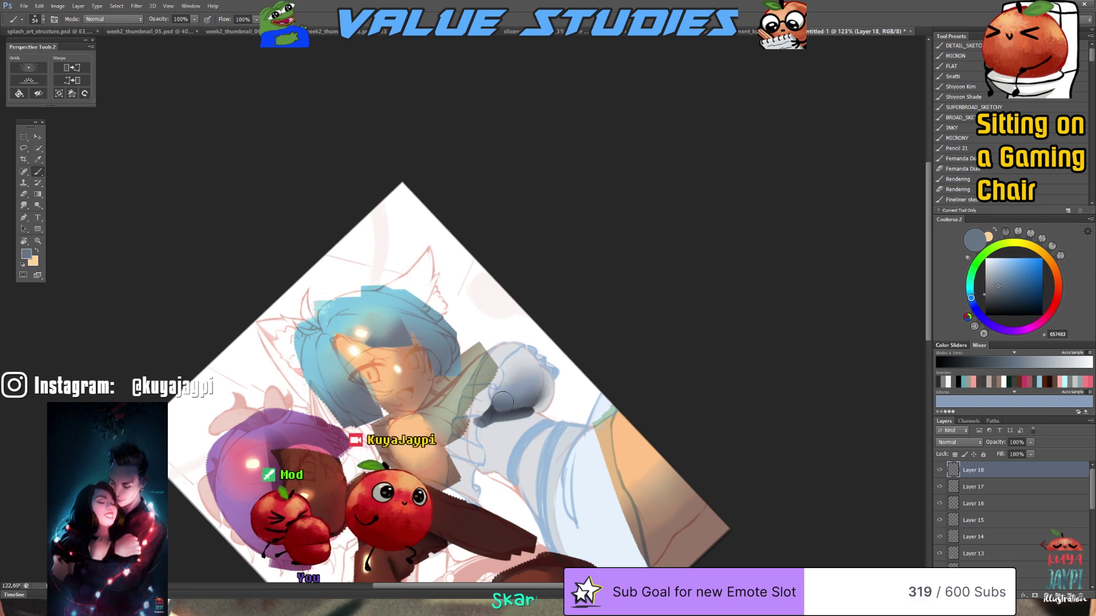
{"action": "left_click", "coordinate": [508, 395], "text": "alt"}
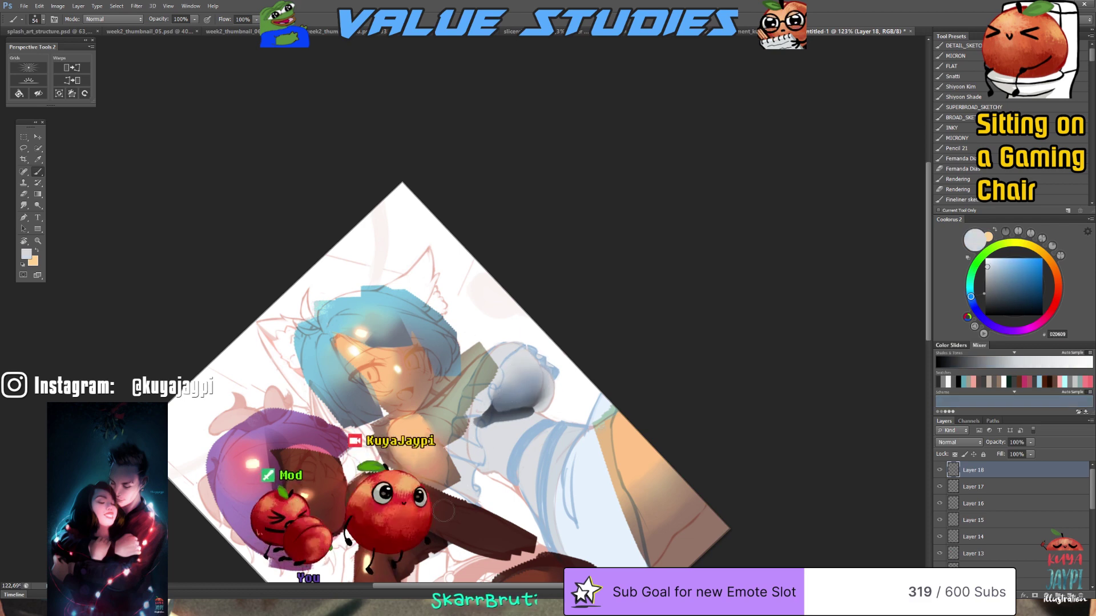
Lasso the lower corner of the blue-haired figure's thigh, brush a reddish-brown (#633324) shadow along its edge and deselect
{"action": "left_click_drag", "start_coordinate": [443, 511], "coordinate": [506, 366]}
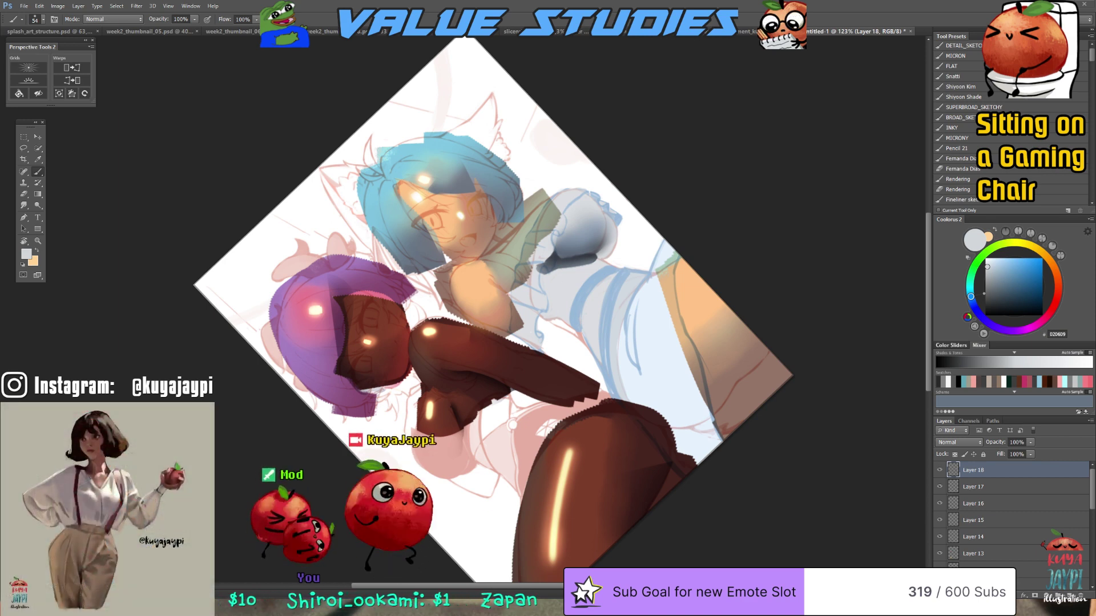
{"action": "left_click_drag", "start_coordinate": [816, 463], "coordinate": [689, 464]}
{"action": "key", "text": "l"}
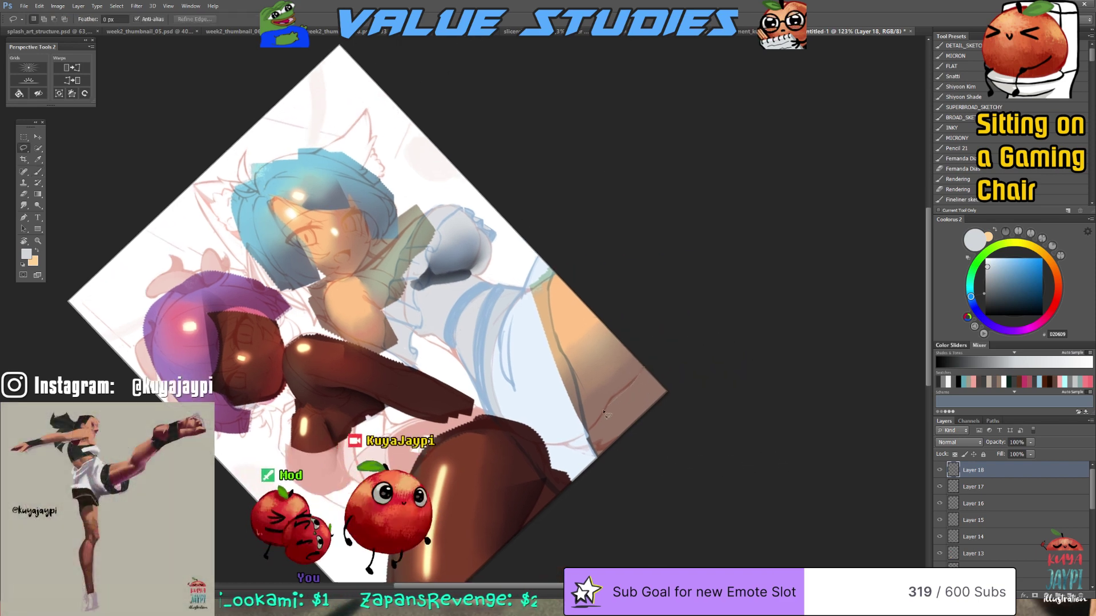
{"action": "mouse_move", "coordinate": [583, 440]}
{"action": "left_mouse_down"}
{"action": "mouse_move", "coordinate": [614, 452]}
{"action": "mouse_move", "coordinate": [730, 347]}
{"action": "mouse_move", "coordinate": [631, 387]}
{"action": "mouse_move", "coordinate": [639, 376]}
{"action": "mouse_move", "coordinate": [602, 435]}
{"action": "left_mouse_up"}
{"action": "key", "text": "b"}
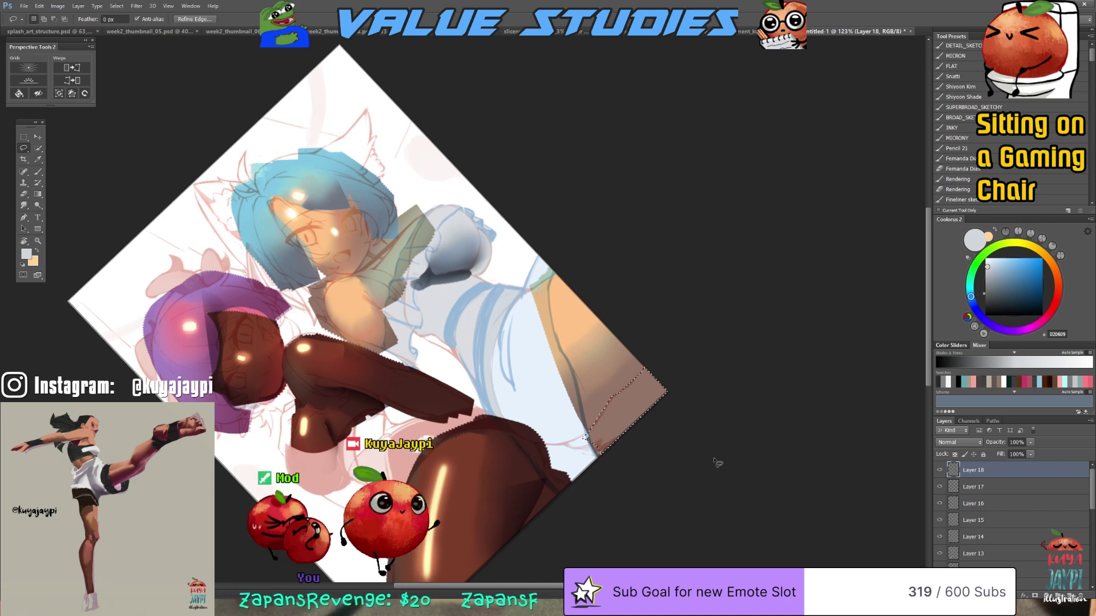
{"action": "left_click", "coordinate": [604, 408], "text": "alt"}
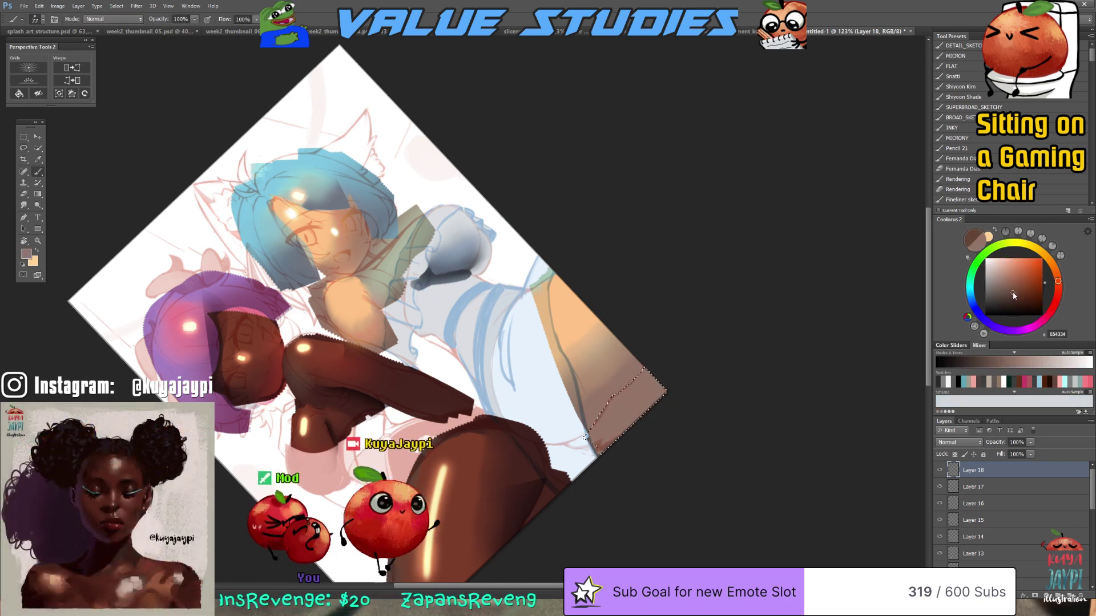
{"action": "left_click", "coordinate": [1011, 300]}
{"action": "left_click_drag", "start_coordinate": [1058, 282], "coordinate": [1060, 292]}
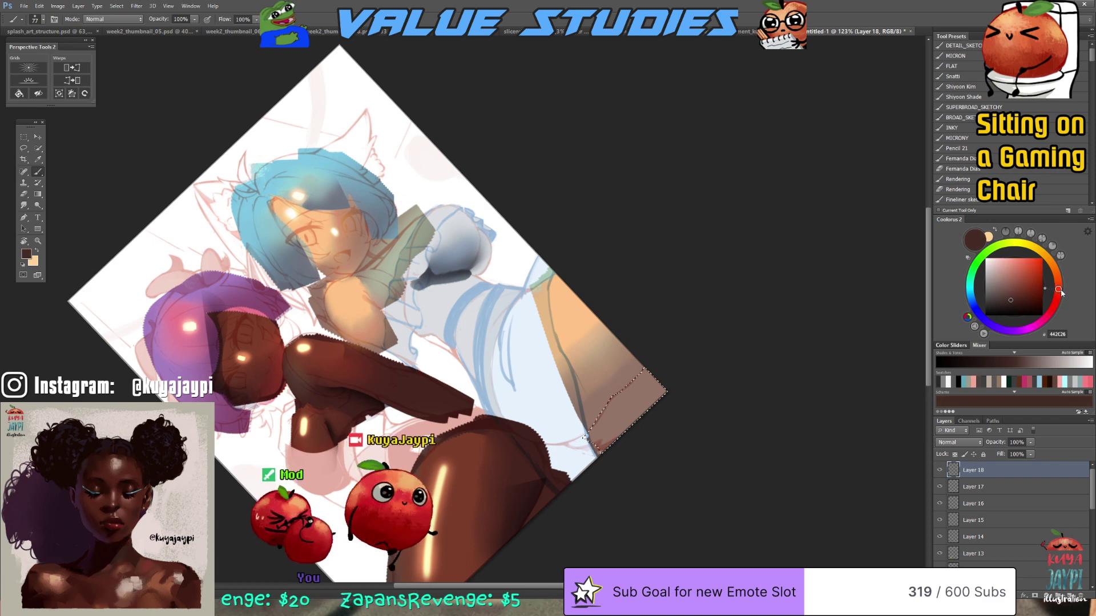
{"action": "left_click", "coordinate": [1021, 293]}
{"action": "left_click_drag", "start_coordinate": [649, 343], "coordinate": [599, 422]}
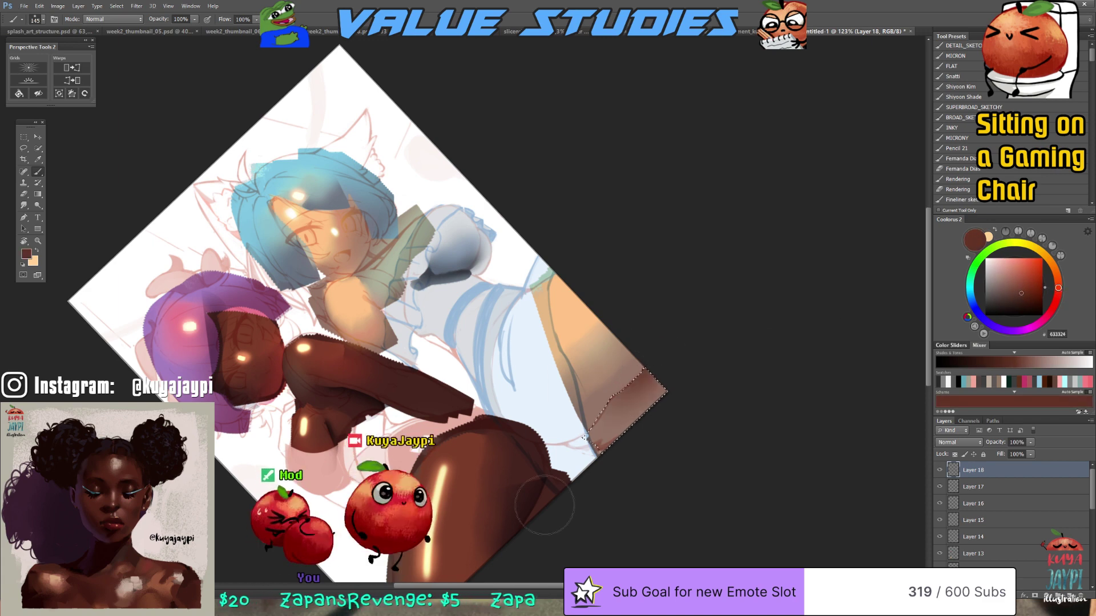
{"action": "key", "text": "ctrl+d"}
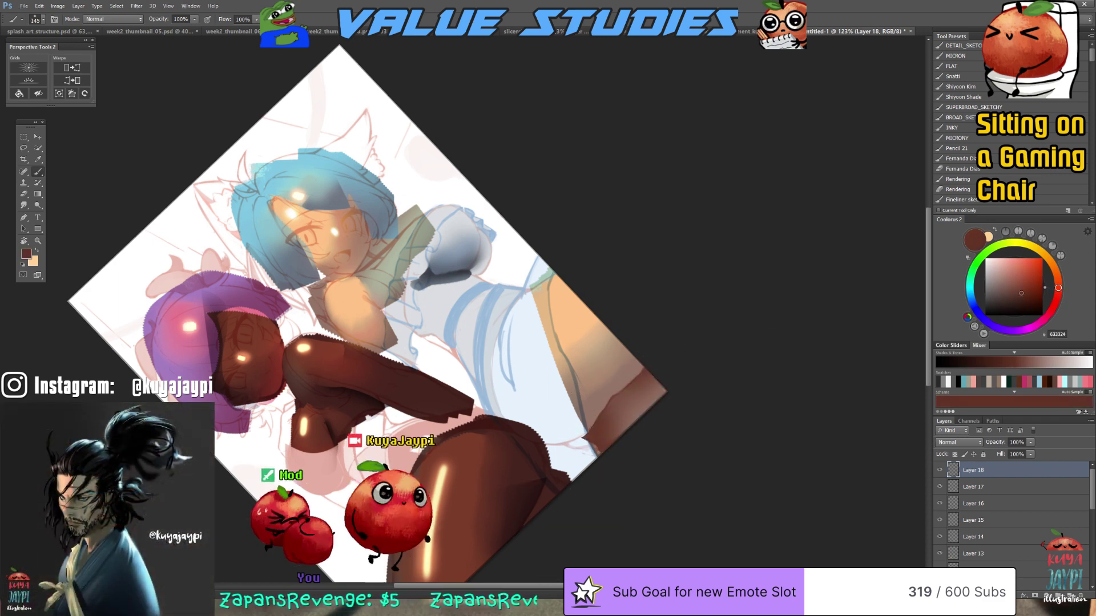
Save the illustration as a PSD file and clear the whole-canvas selection
{"action": "key", "text": "r"}
{"action": "left_click_drag", "start_coordinate": [754, 337], "coordinate": [666, 430]}
{"action": "left_click_drag", "start_coordinate": [708, 400], "coordinate": [687, 446]}
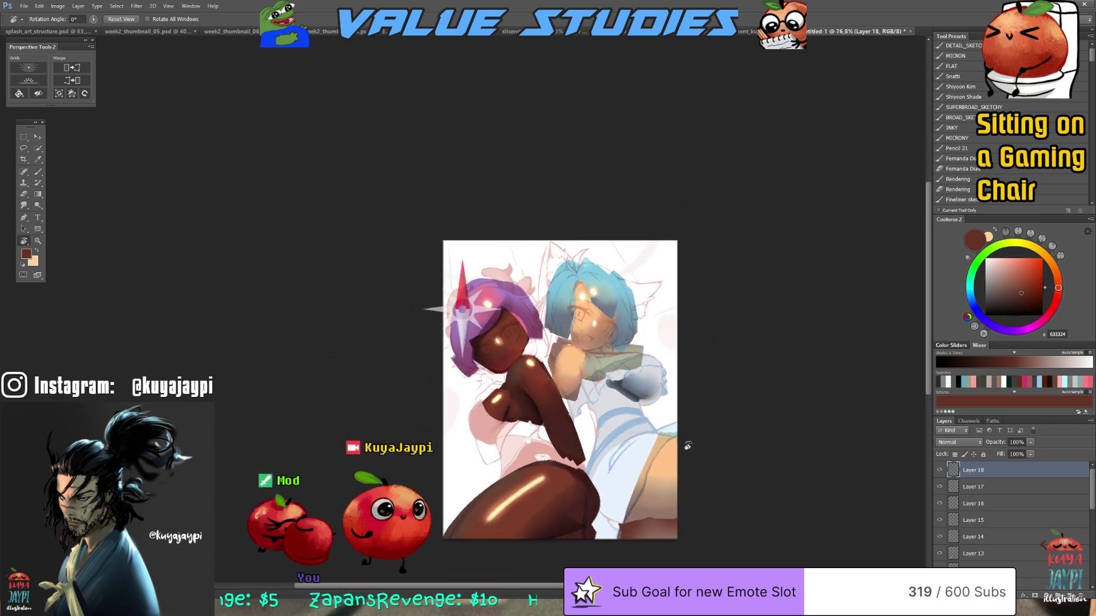
{"action": "key", "text": "ctrl+a"}
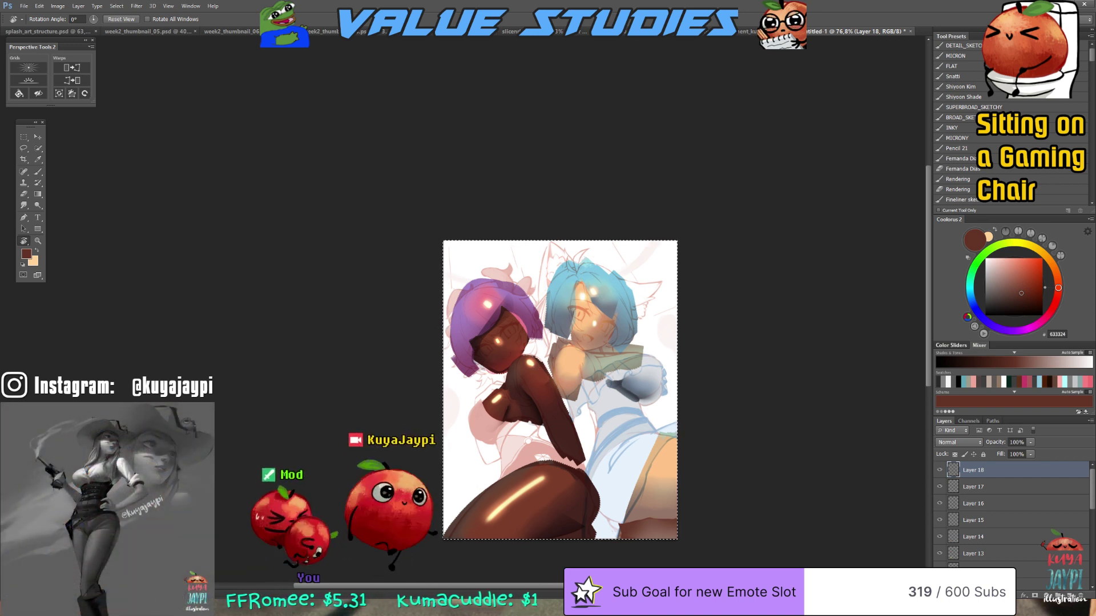
{"action": "key", "text": "ctrl+s"}
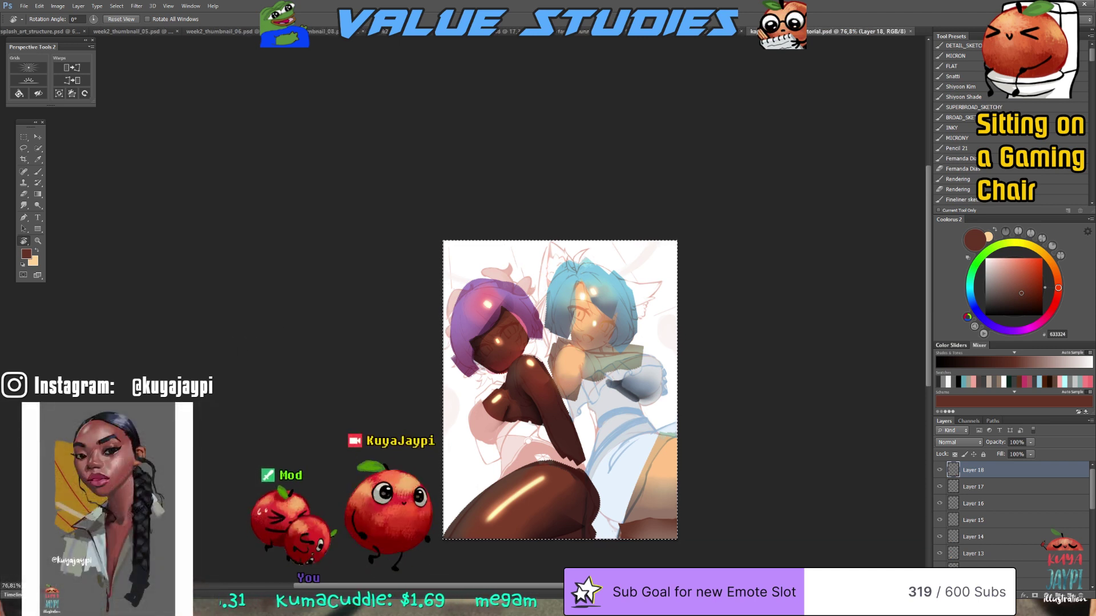
{"action": "key", "text": "ctrl+d"}
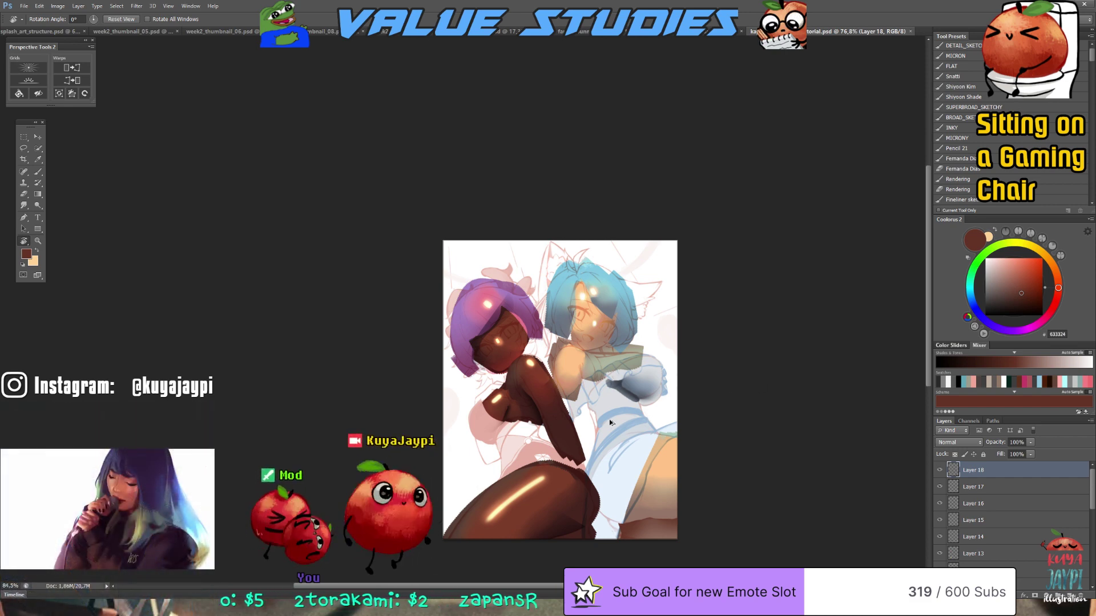
Copy the merged artwork from the whole canvas and paste it as a new layer above all others
{"action": "scroll", "coordinate": [649, 407], "scroll_direction": "up", "scroll_amount": 5}
{"action": "left_click_drag", "start_coordinate": [649, 407], "coordinate": [675, 368]}
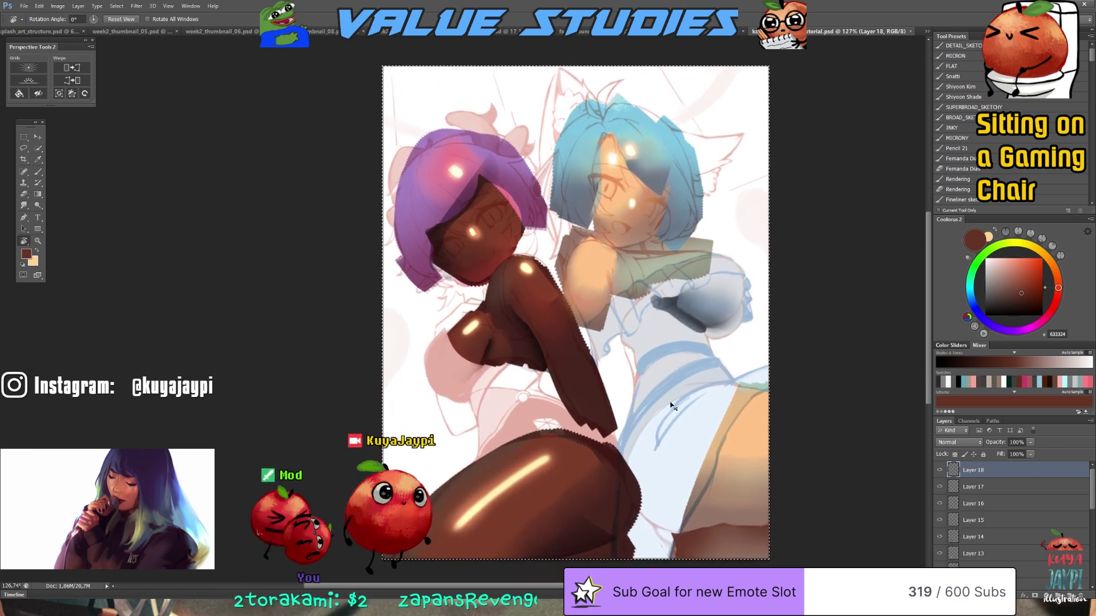
{"action": "key", "text": "ctrl+shift+c"}
{"action": "key", "text": "ctrl+v"}
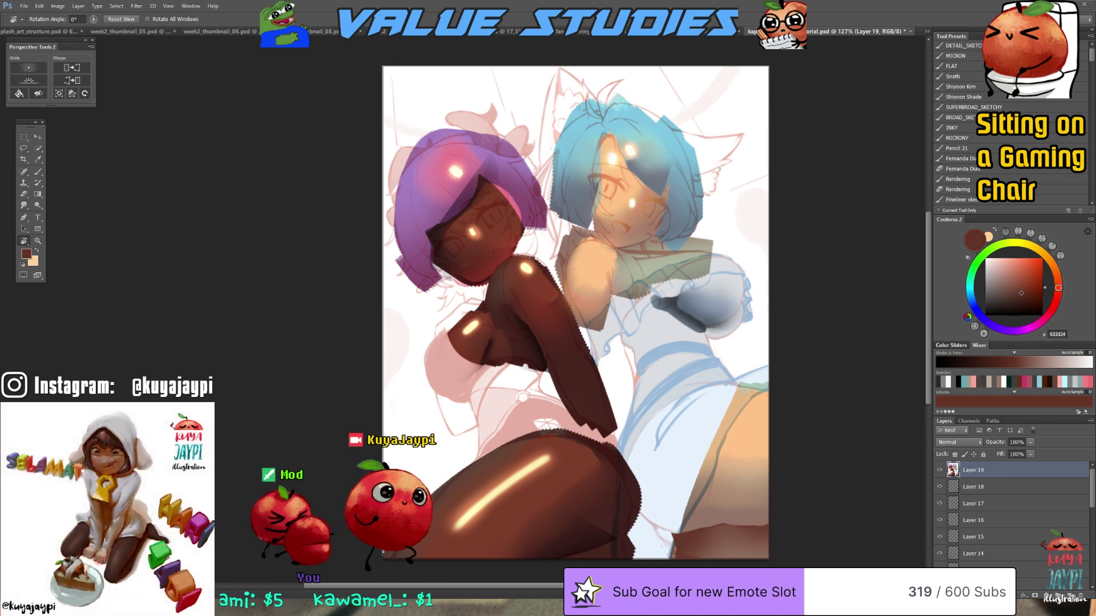
Shift the merged copy's colour balance towards cool blue shadows and pink-magenta lights, comparing it with the original by toggling its visibility
{"action": "key", "text": "i"}
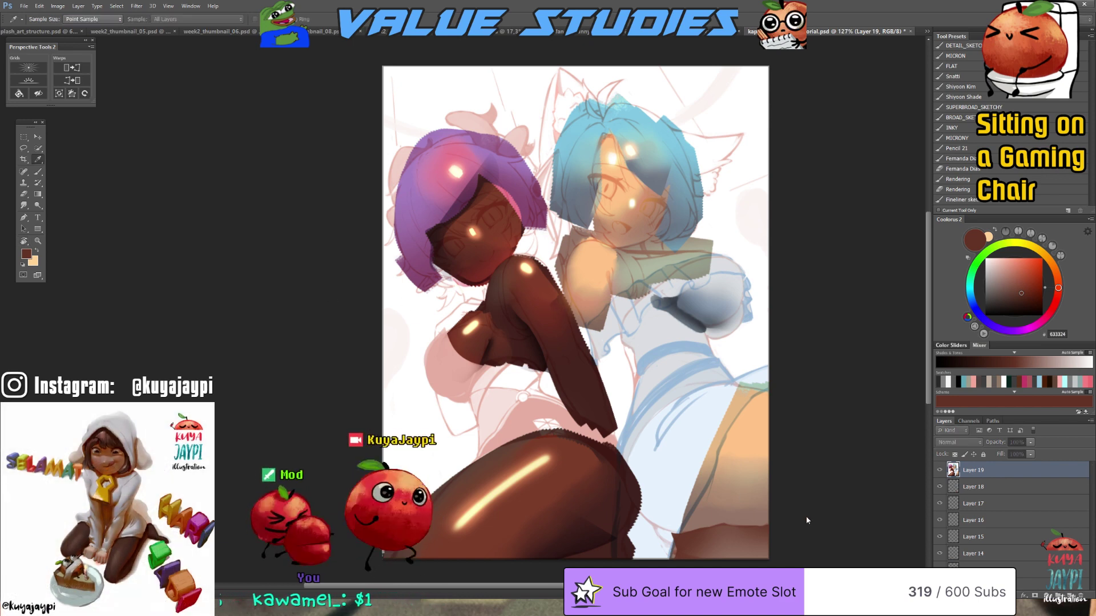
{"action": "mouse_move", "coordinate": [797, 495]}
{"action": "left_mouse_down"}
{"action": "mouse_move", "coordinate": [827, 497]}
{"action": "mouse_move", "coordinate": [777, 498]}
{"action": "left_mouse_up"}
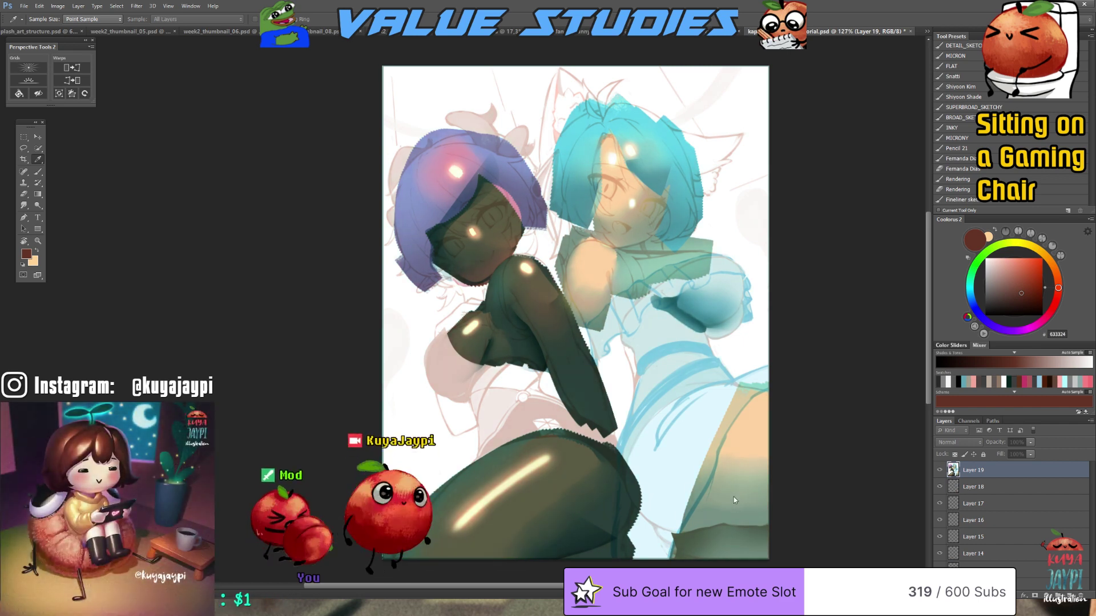
{"action": "mouse_move", "coordinate": [775, 505]}
{"action": "left_mouse_down"}
{"action": "mouse_move", "coordinate": [765, 507]}
{"action": "mouse_move", "coordinate": [790, 502]}
{"action": "mouse_move", "coordinate": [790, 515]}
{"action": "mouse_move", "coordinate": [772, 515]}
{"action": "mouse_move", "coordinate": [806, 515]}
{"action": "mouse_move", "coordinate": [792, 519]}
{"action": "left_mouse_up"}
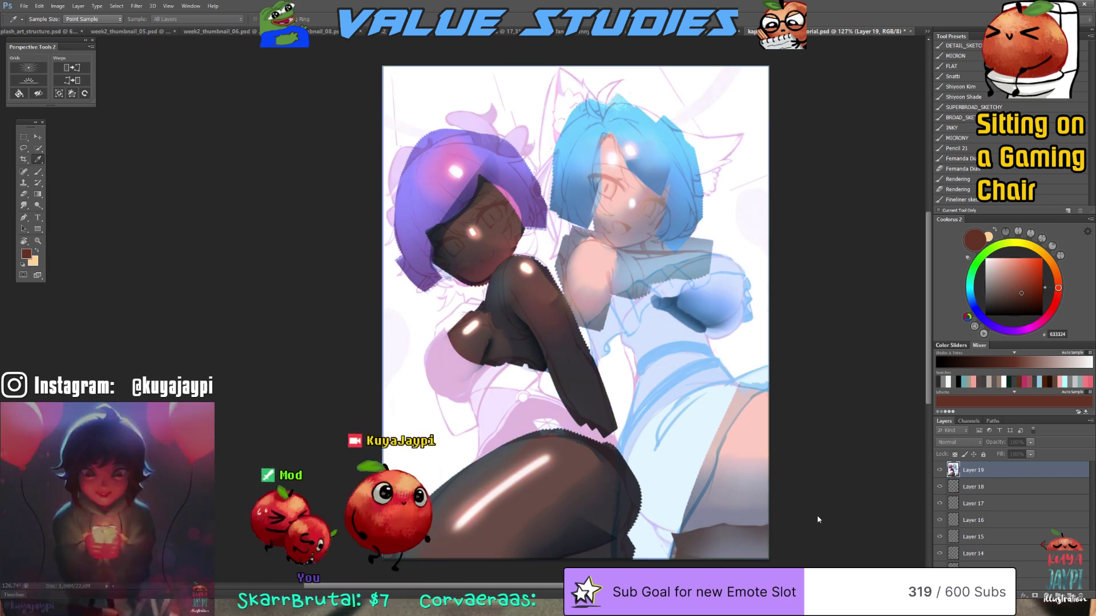
{"action": "mouse_move", "coordinate": [810, 514]}
{"action": "left_mouse_down"}
{"action": "mouse_move", "coordinate": [820, 515]}
{"action": "mouse_move", "coordinate": [774, 517]}
{"action": "mouse_move", "coordinate": [796, 518]}
{"action": "mouse_move", "coordinate": [771, 507]}
{"action": "mouse_move", "coordinate": [783, 494]}
{"action": "left_mouse_up"}
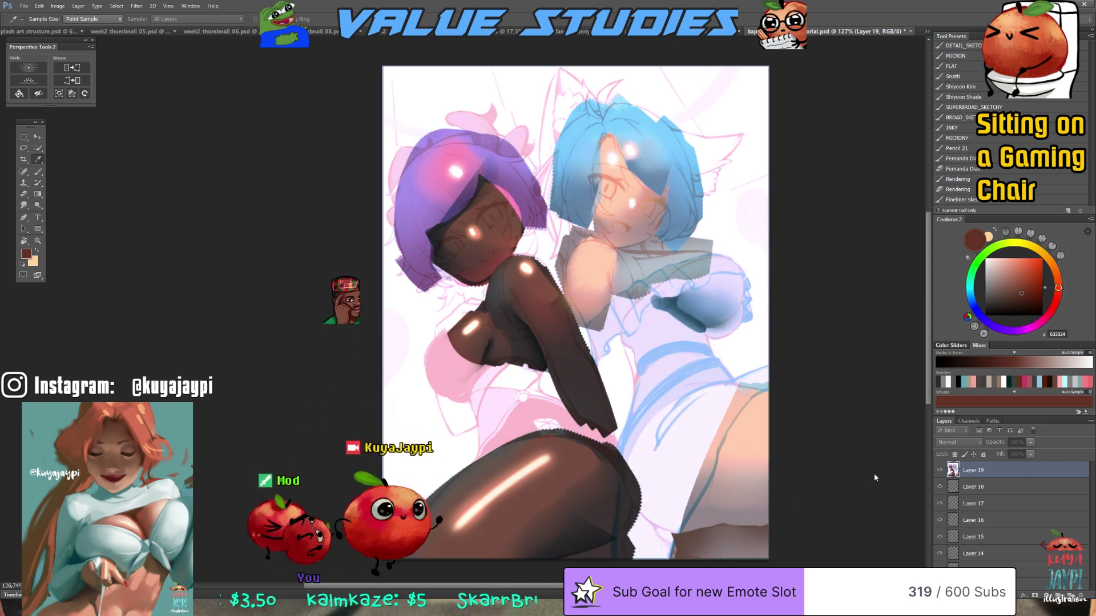
{"action": "key", "text": "r"}
{"action": "left_click", "coordinate": [940, 470]}
{"action": "left_click", "coordinate": [940, 470]}
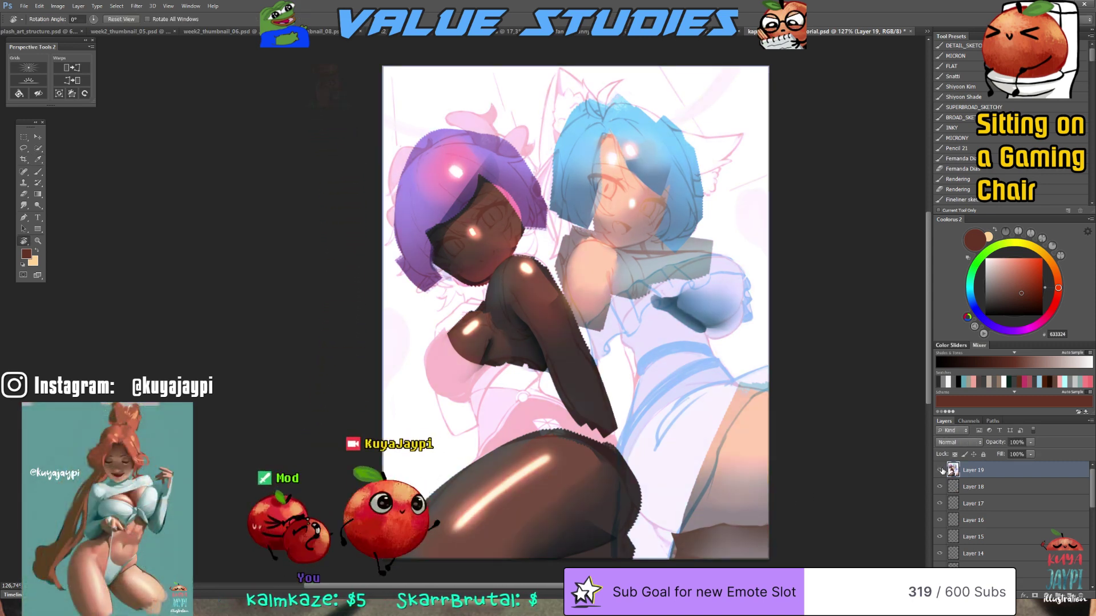
{"action": "left_click", "coordinate": [940, 470]}
{"action": "left_click", "coordinate": [941, 470]}
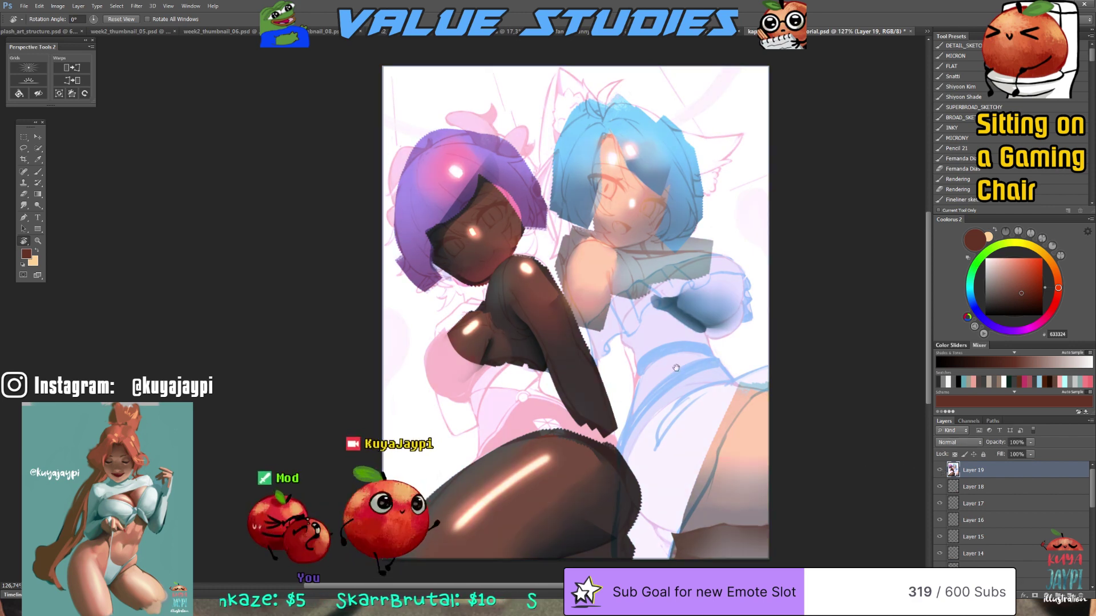
Adjust the merged copy's colours further towards warmer brown skin shadows and compare the result by toggling Layer 19's visibility
{"action": "left_click_drag", "start_coordinate": [675, 368], "coordinate": [700, 352]}
{"action": "key", "text": "i"}
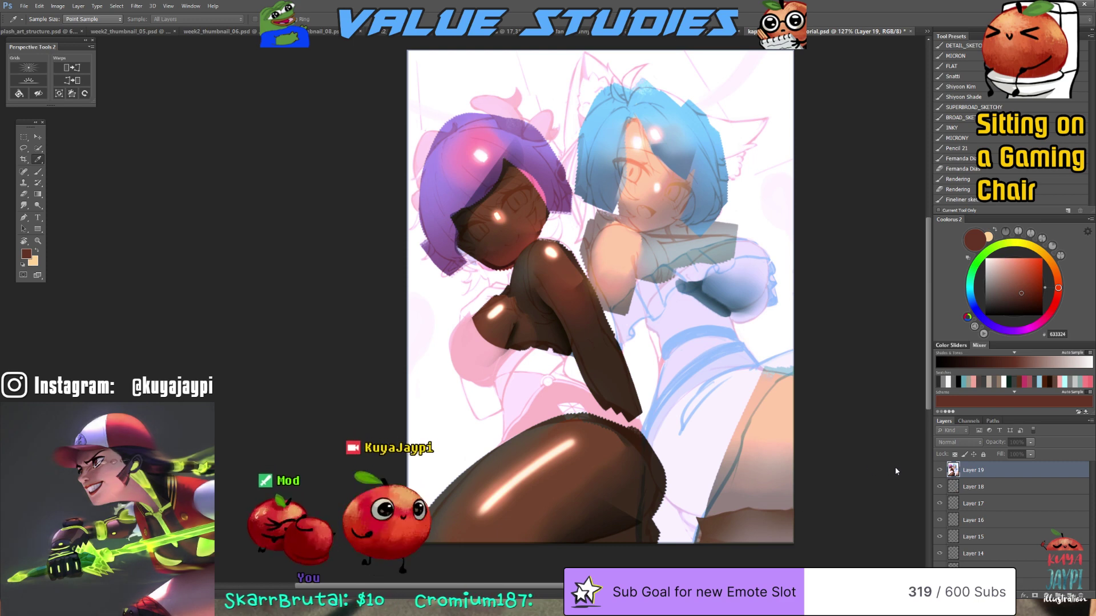
{"action": "key", "text": "r"}
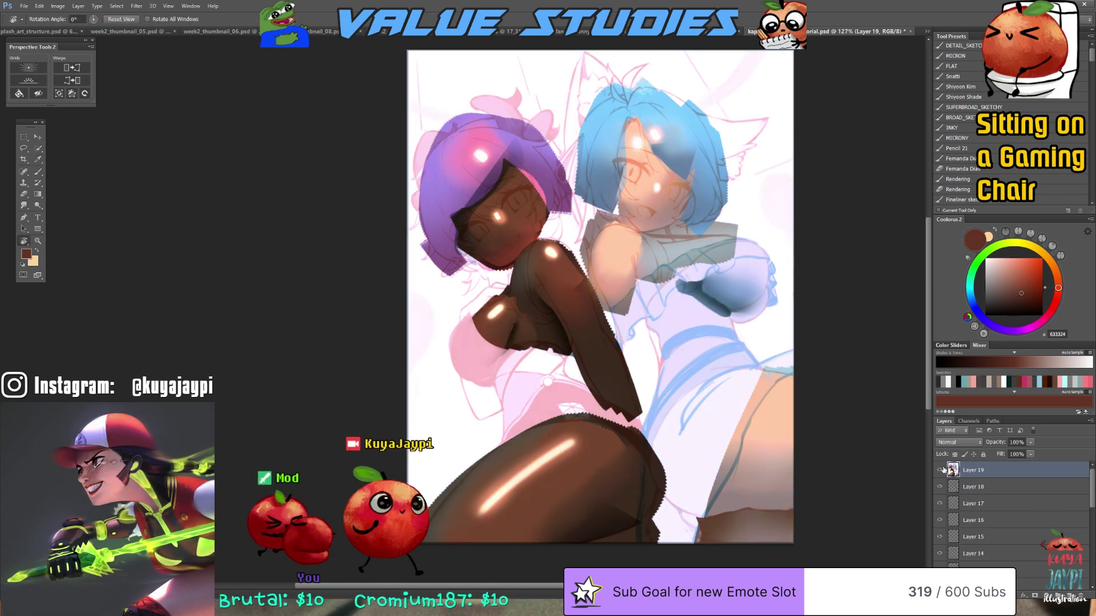
{"action": "left_click", "coordinate": [941, 470]}
{"action": "left_click", "coordinate": [940, 469]}
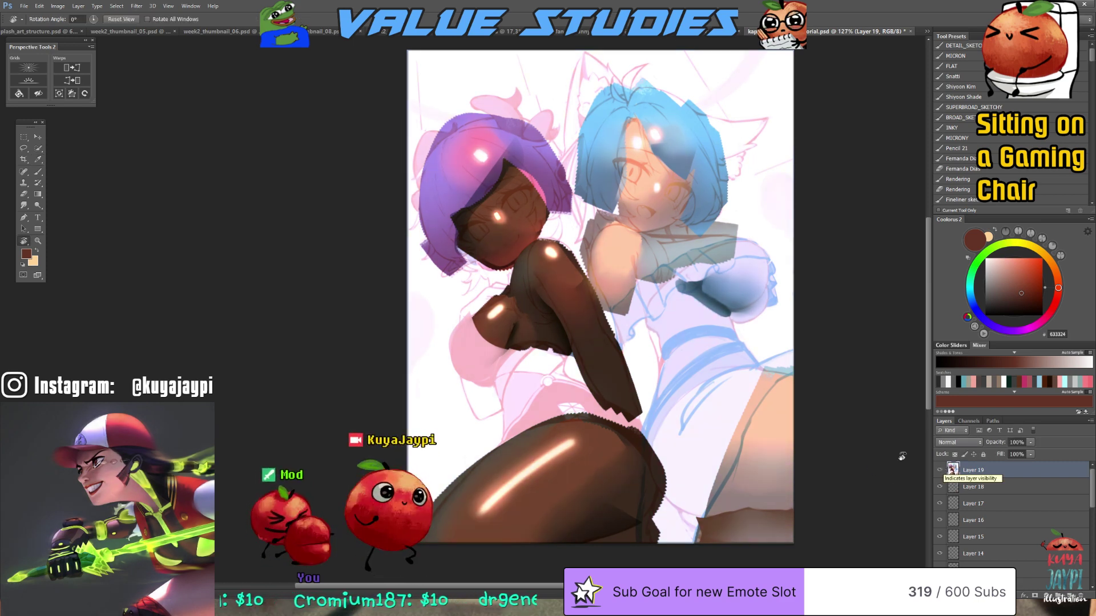
{"action": "left_click_drag", "start_coordinate": [431, 277], "coordinate": [411, 306]}
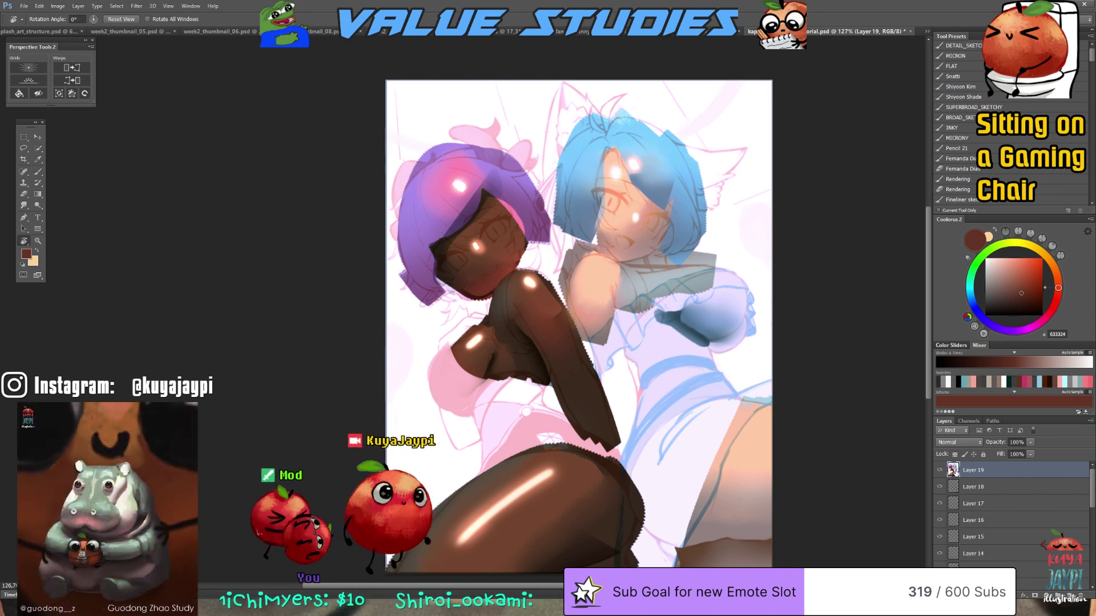
Compare Layer 19 with the original by toggling its visibility and reduce its opacity to 59%
{"action": "left_click_drag", "start_coordinate": [682, 429], "coordinate": [620, 447]}
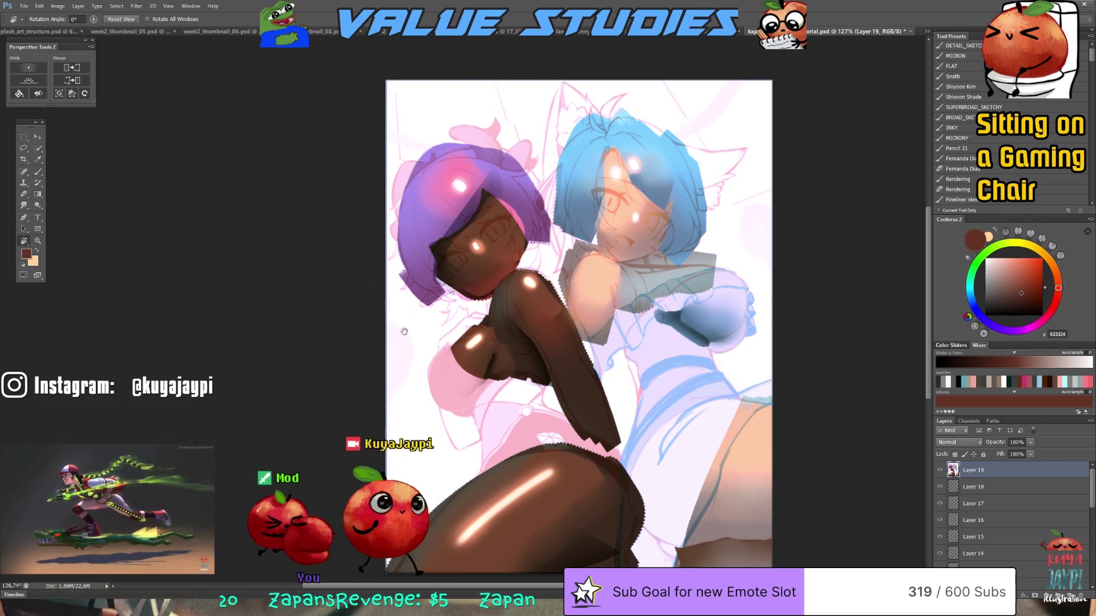
{"action": "left_click_drag", "start_coordinate": [431, 335], "coordinate": [443, 339]}
{"action": "scroll", "coordinate": [443, 339], "scroll_direction": "down", "scroll_amount": 2}
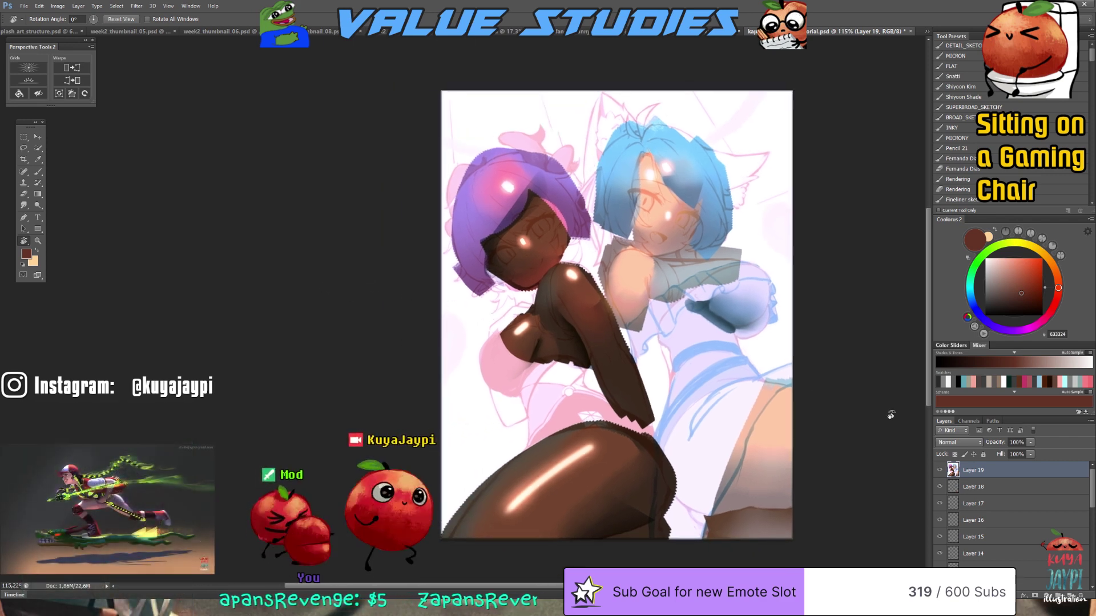
{"action": "left_click", "coordinate": [940, 470]}
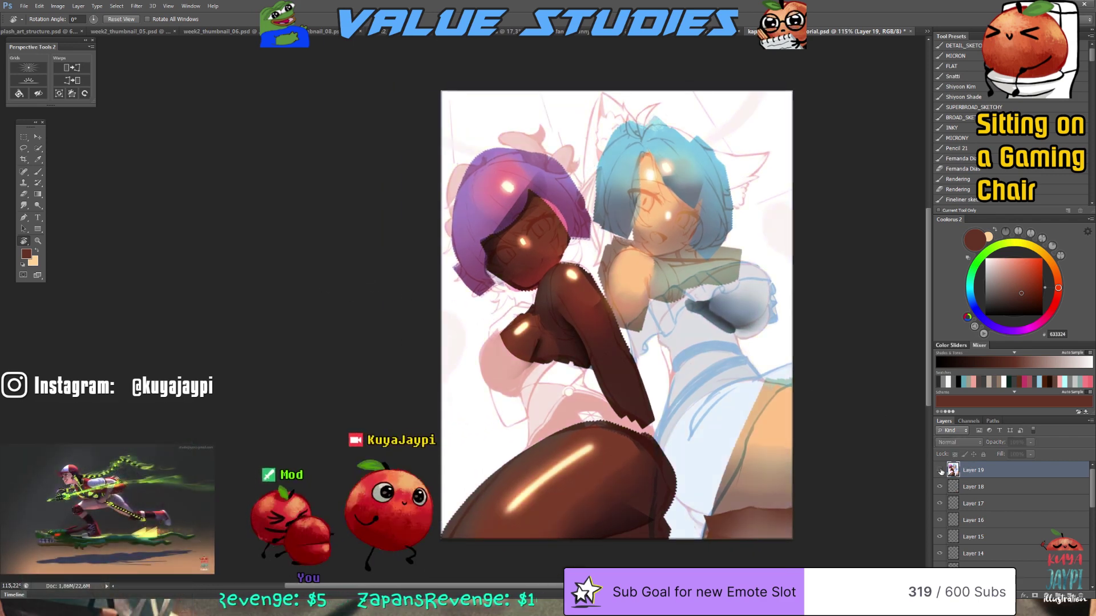
{"action": "left_click", "coordinate": [940, 471]}
{"action": "left_click", "coordinate": [940, 471]}
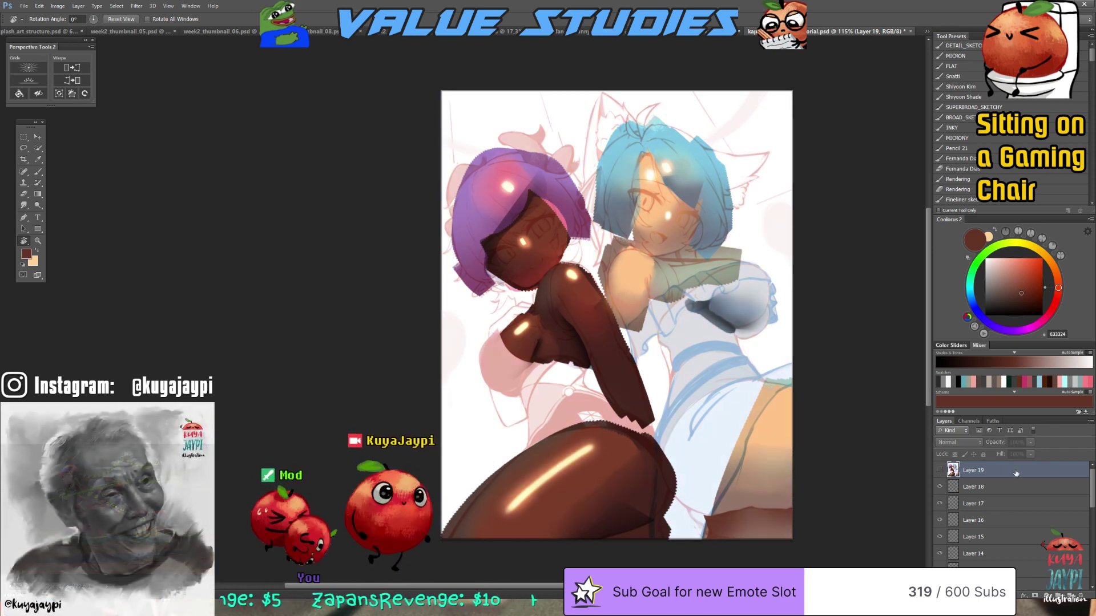
{"action": "left_click", "coordinate": [940, 470]}
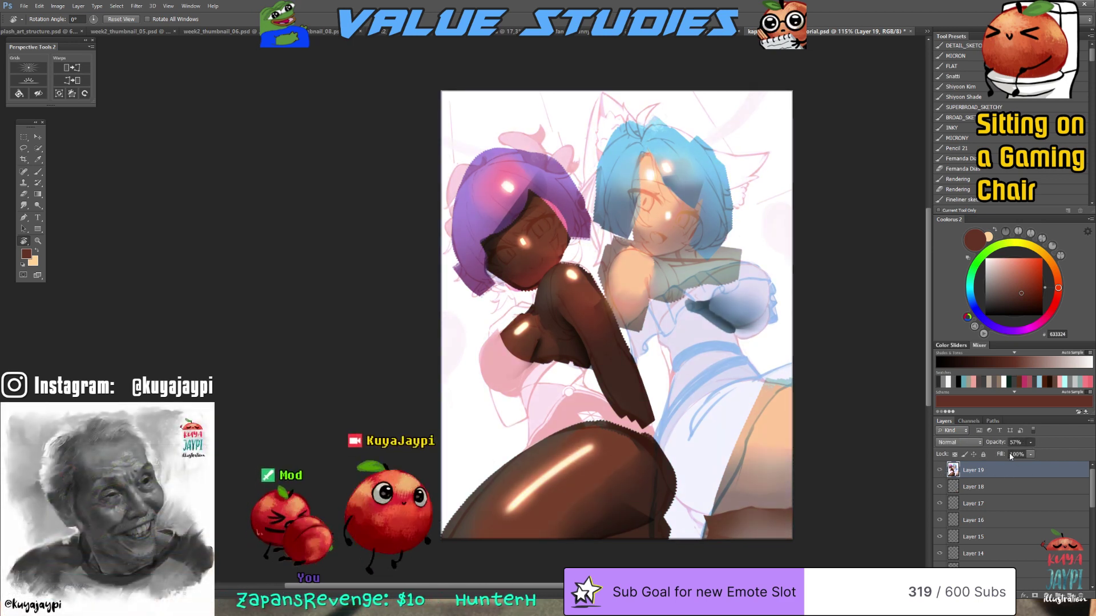
{"action": "key", "text": "5"}
{"action": "key", "text": "9"}
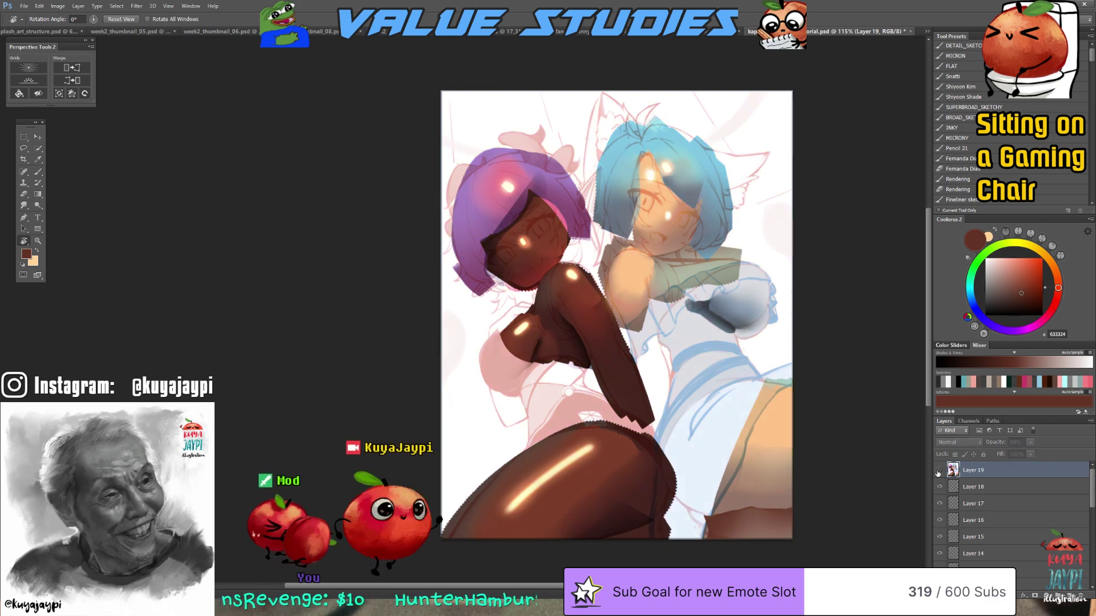
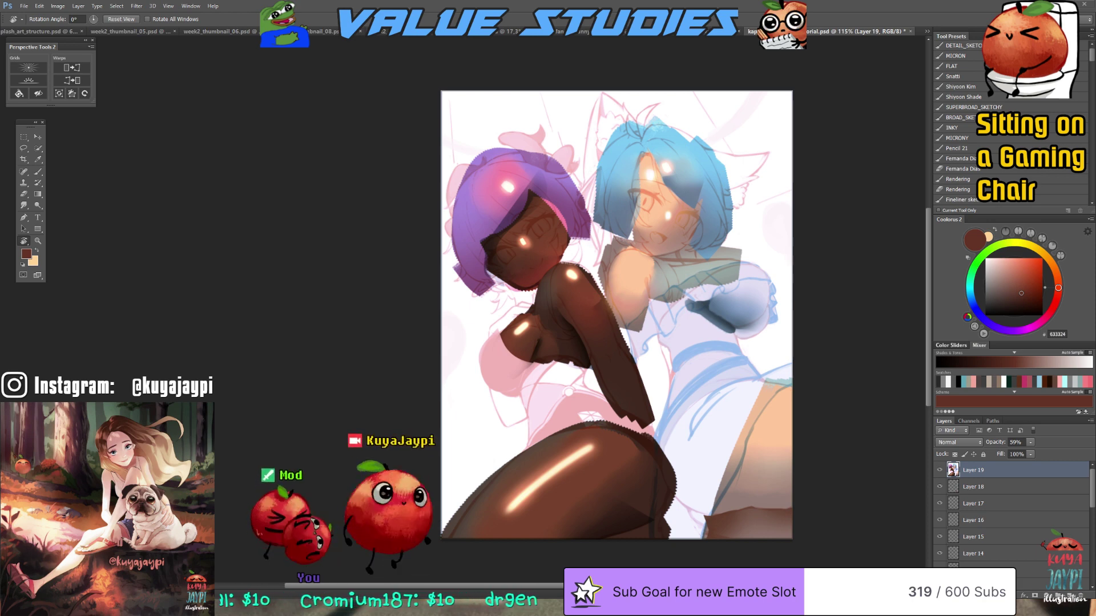
Paste the copied dark monolith scene as a new layer and extend the canvas sideways to fit the whole image
{"action": "key", "text": "ctrl+v"}
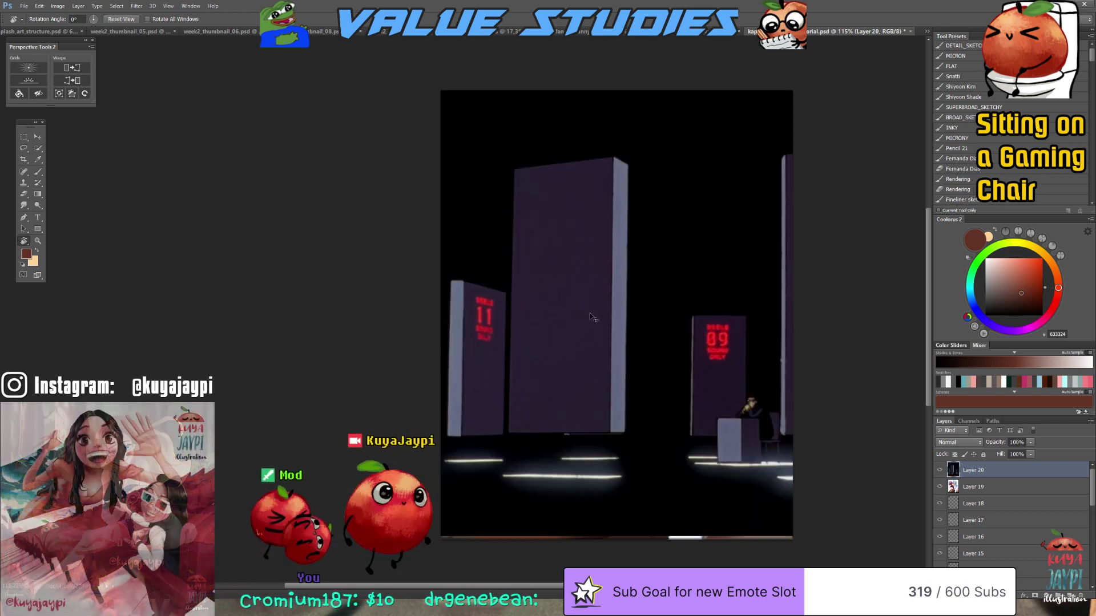
{"action": "left_click", "coordinate": [38, 160]}
{"action": "left_click", "coordinate": [23, 160]}
{"action": "scroll", "coordinate": [628, 311], "scroll_direction": "down", "scroll_amount": 2}
{"action": "mouse_move", "coordinate": [757, 319]}
{"action": "left_mouse_down"}
{"action": "mouse_move", "coordinate": [655, 310]}
{"action": "mouse_move", "coordinate": [839, 303]}
{"action": "mouse_move", "coordinate": [746, 308]}
{"action": "mouse_move", "coordinate": [749, 318]}
{"action": "left_mouse_up"}
{"action": "scroll", "coordinate": [534, 326], "scroll_direction": "up", "scroll_amount": 2}
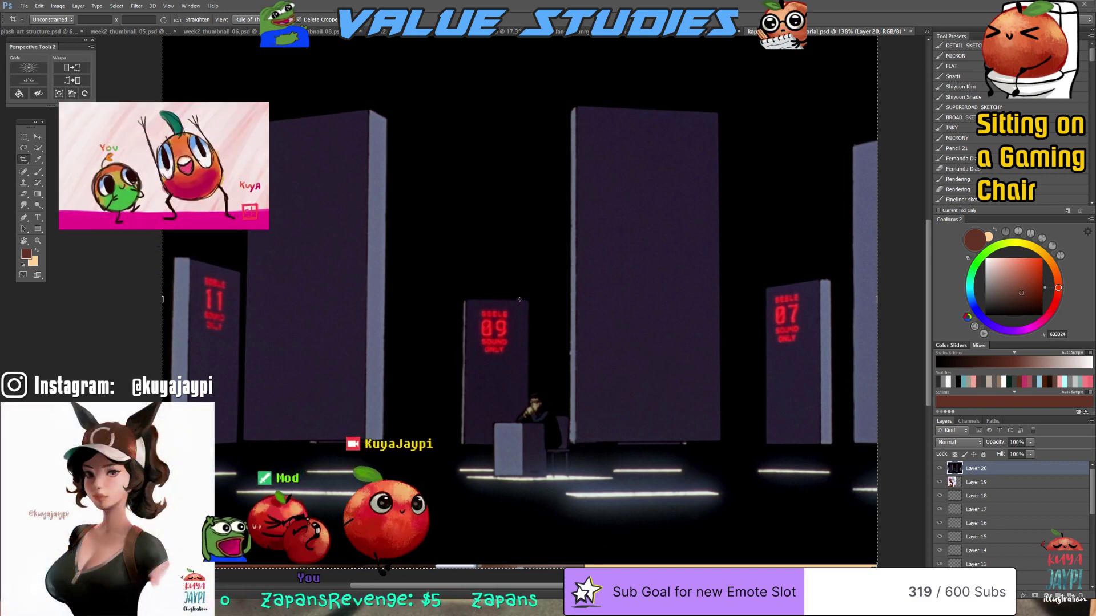
Hide the monolith scene on Layer 20 to bring the two-character illustration back into view
{"action": "key", "text": "ctrl+comma"}
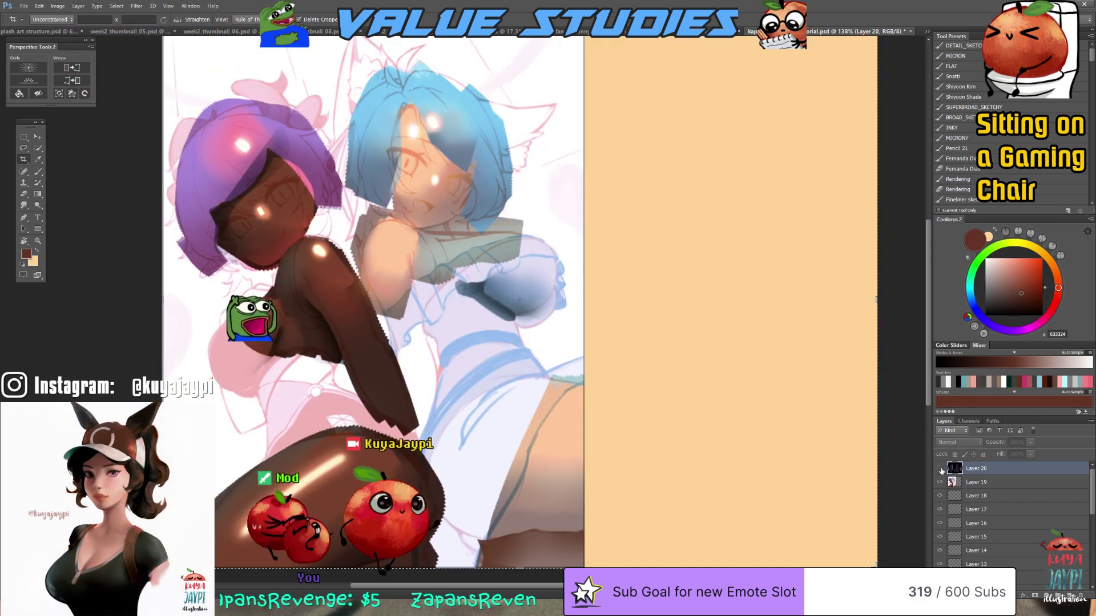
{"action": "left_click_drag", "start_coordinate": [654, 434], "coordinate": [783, 437]}
{"action": "scroll", "coordinate": [663, 428], "scroll_direction": "down", "scroll_amount": 1}
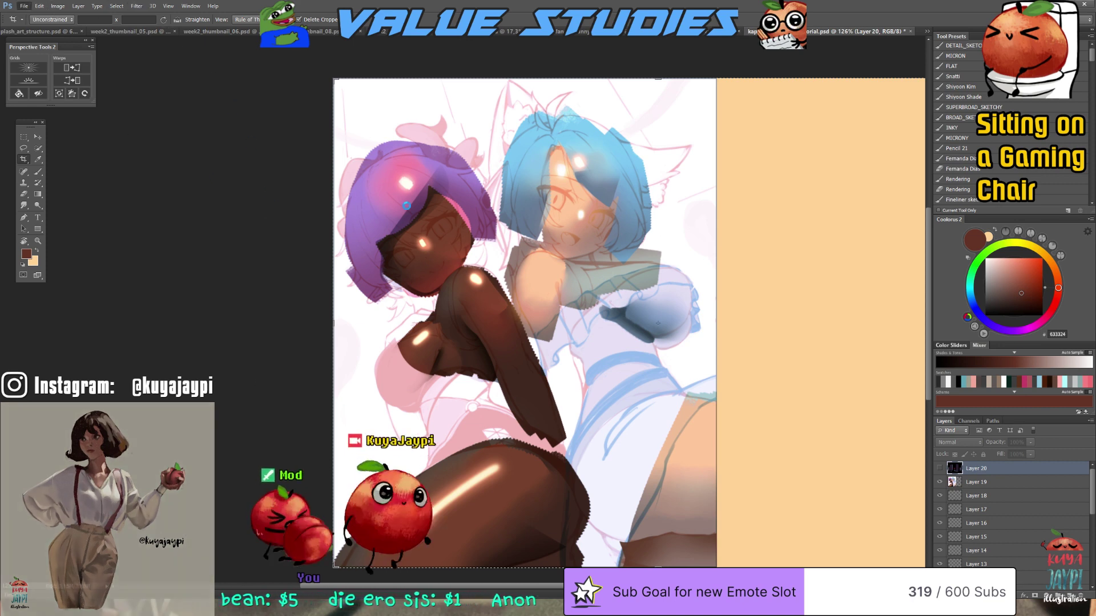
Create a new document and paste the "Obscure to Demure" painting with its reference photo into it
{"action": "left_click", "coordinate": [632, 208]}
{"action": "key", "text": "ctrl+v"}
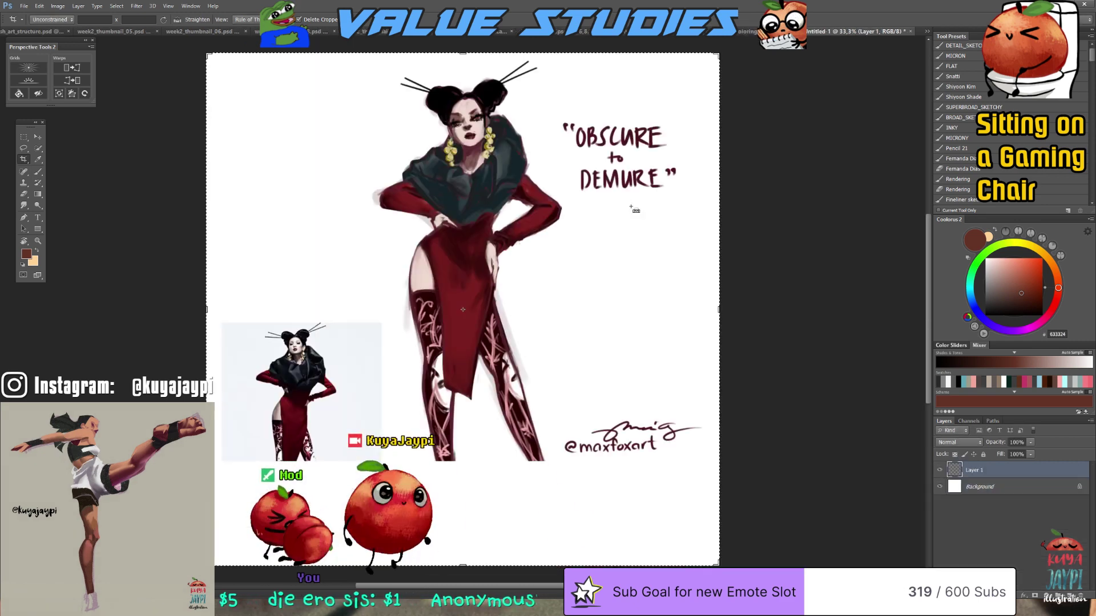
{"action": "left_click_drag", "start_coordinate": [523, 249], "coordinate": [553, 237]}
{"action": "scroll", "coordinate": [555, 241], "scroll_direction": "up", "scroll_amount": 1}
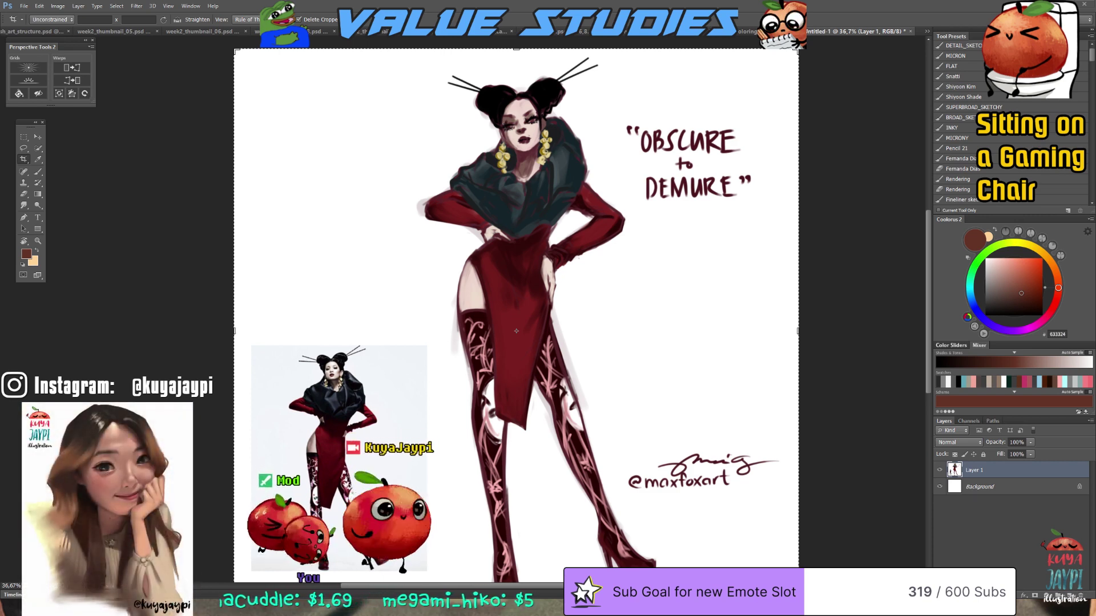
Copy the head and collar area from the small reference photo and paste it as a new layer
{"action": "scroll", "coordinate": [436, 330], "scroll_direction": "up", "scroll_amount": 10}
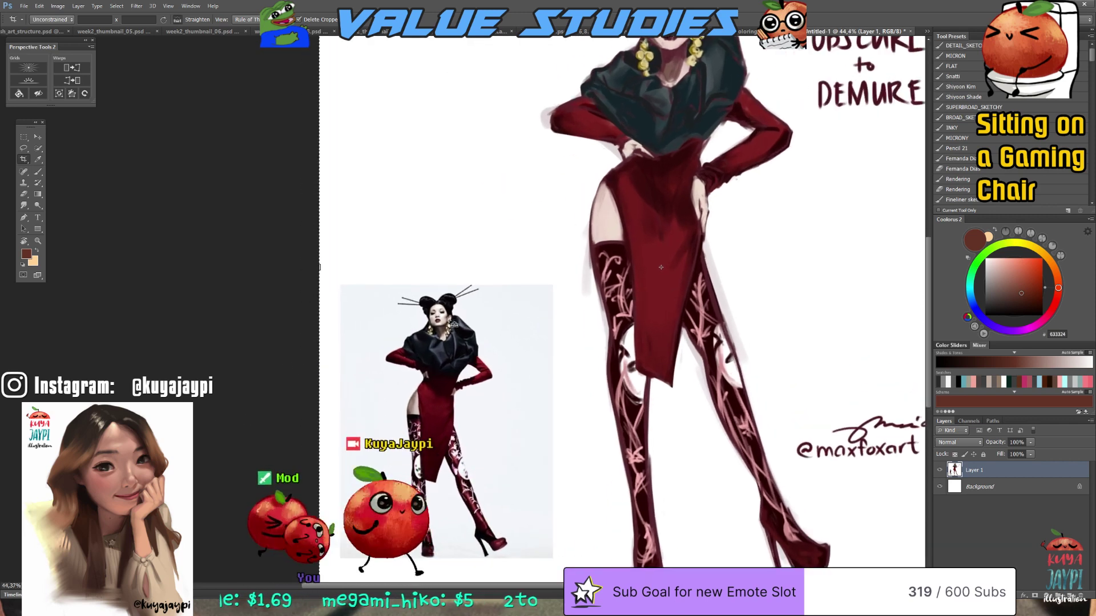
{"action": "scroll", "coordinate": [437, 329], "scroll_direction": "up", "scroll_amount": 2}
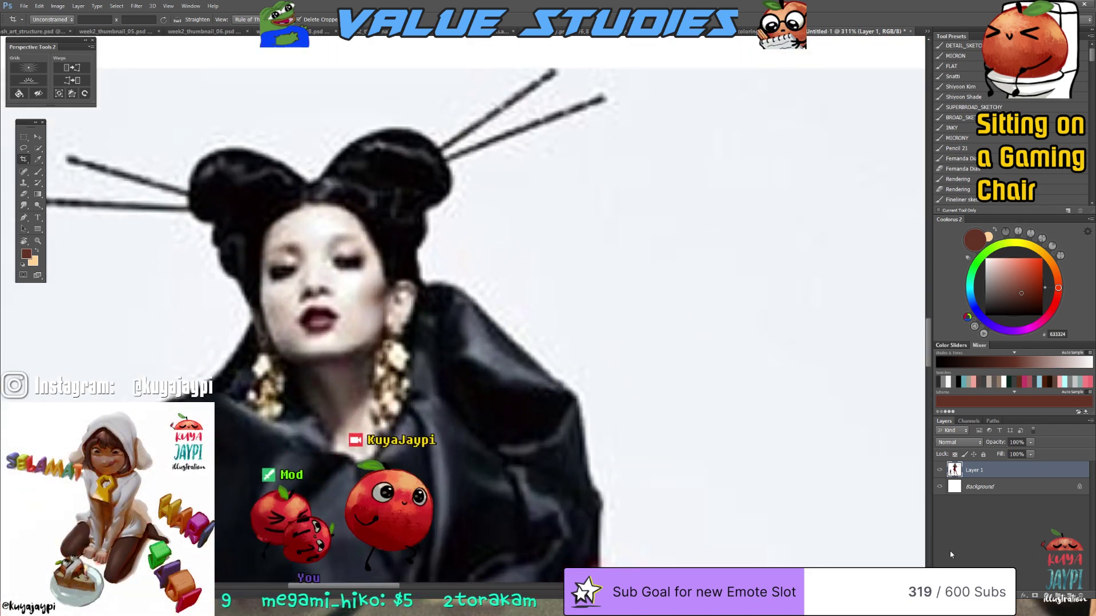
{"action": "key", "text": "m"}
{"action": "left_click_drag", "start_coordinate": [156, 75], "coordinate": [609, 451]}
{"action": "scroll", "coordinate": [601, 405], "scroll_direction": "down", "scroll_amount": 8}
{"action": "key", "text": "ctrl+c"}
{"action": "key", "text": "ctrl+Tab"}
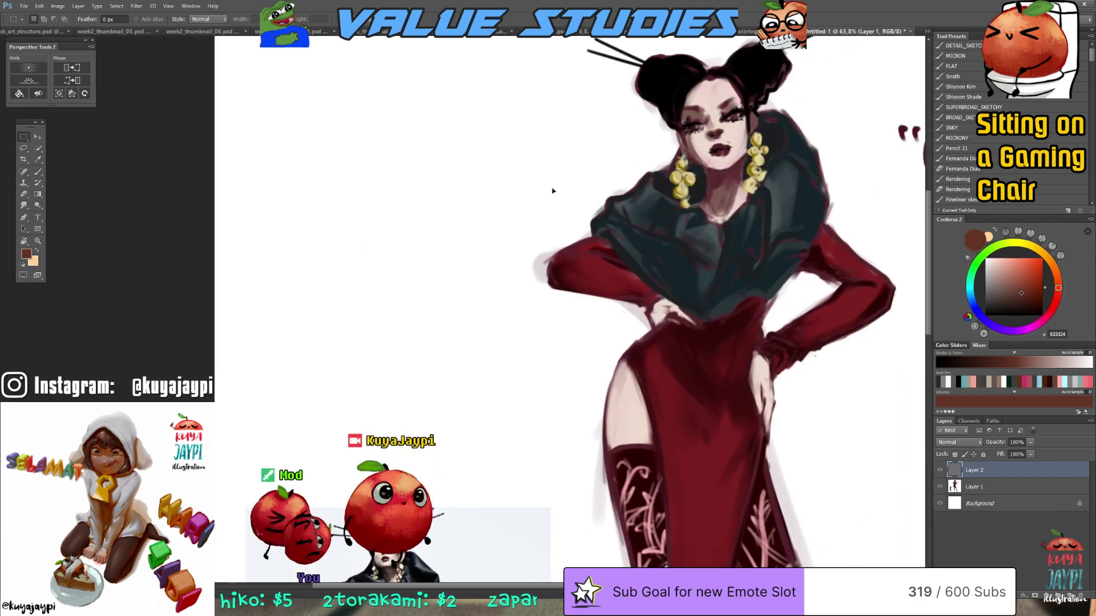
{"action": "key", "text": "ctrl+v"}
Scale the pasted head crop to about 295% and place it in the blank area beside the painted figure's head
{"action": "key", "text": "ctrl+t"}
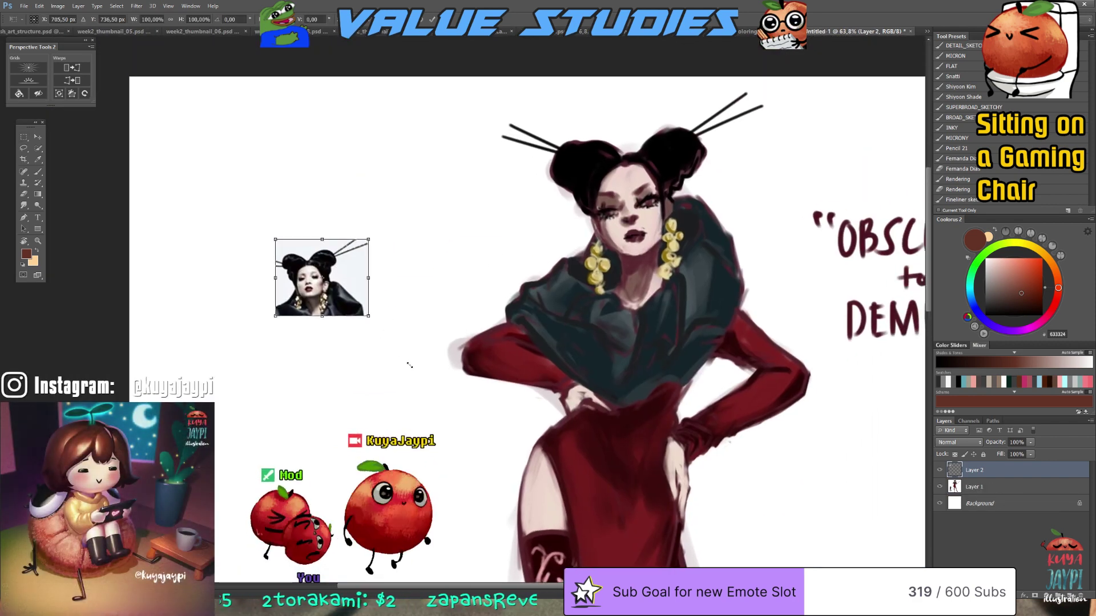
{"action": "left_click_drag", "start_coordinate": [368, 316], "coordinate": [549, 465]}
{"action": "left_click_drag", "start_coordinate": [411, 366], "coordinate": [264, 237]}
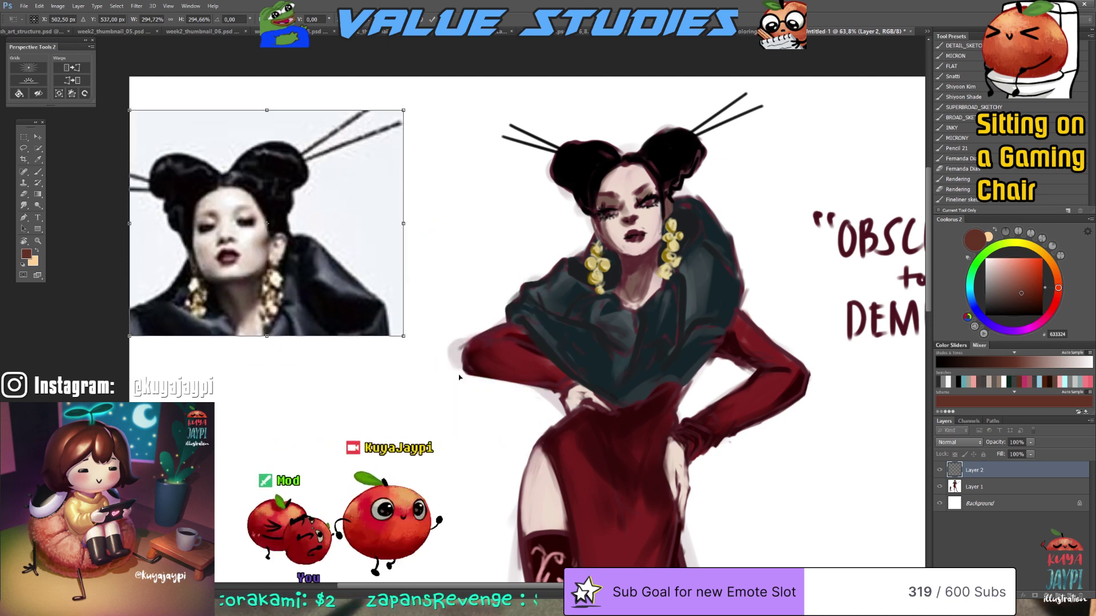
{"action": "key", "text": "Return"}
Trim the strip of the enlarged photo nearest the painted figure, clear the selection and reposition the photo closer to the figure
{"action": "left_click_drag", "start_coordinate": [486, 392], "coordinate": [332, 93]}
{"action": "key", "text": "Delete"}
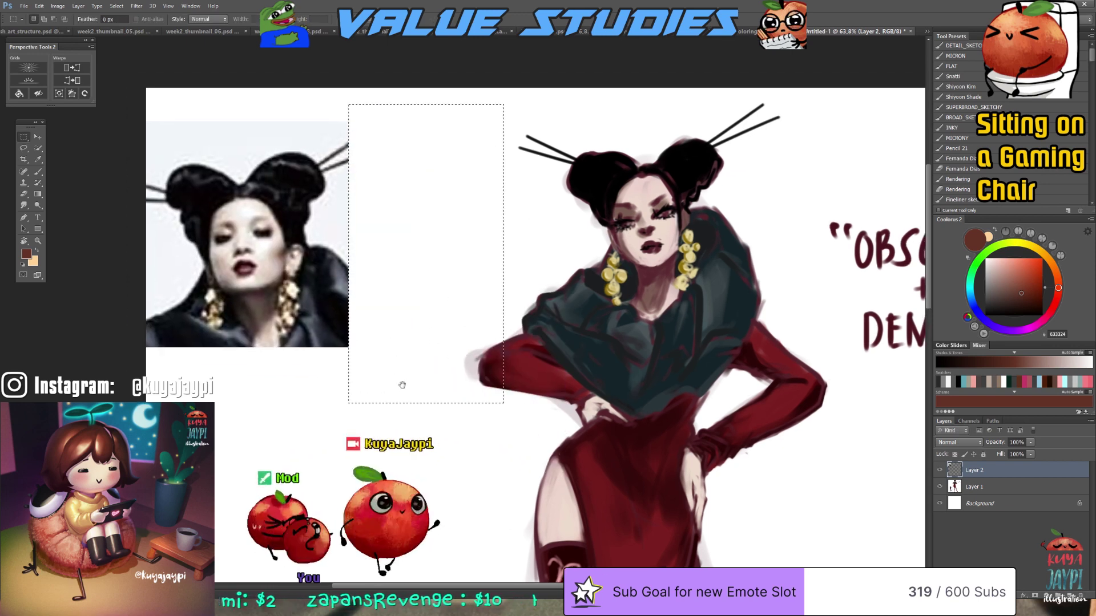
{"action": "key", "text": "ctrl+d"}
{"action": "left_click_drag", "start_coordinate": [369, 375], "coordinate": [453, 362]}
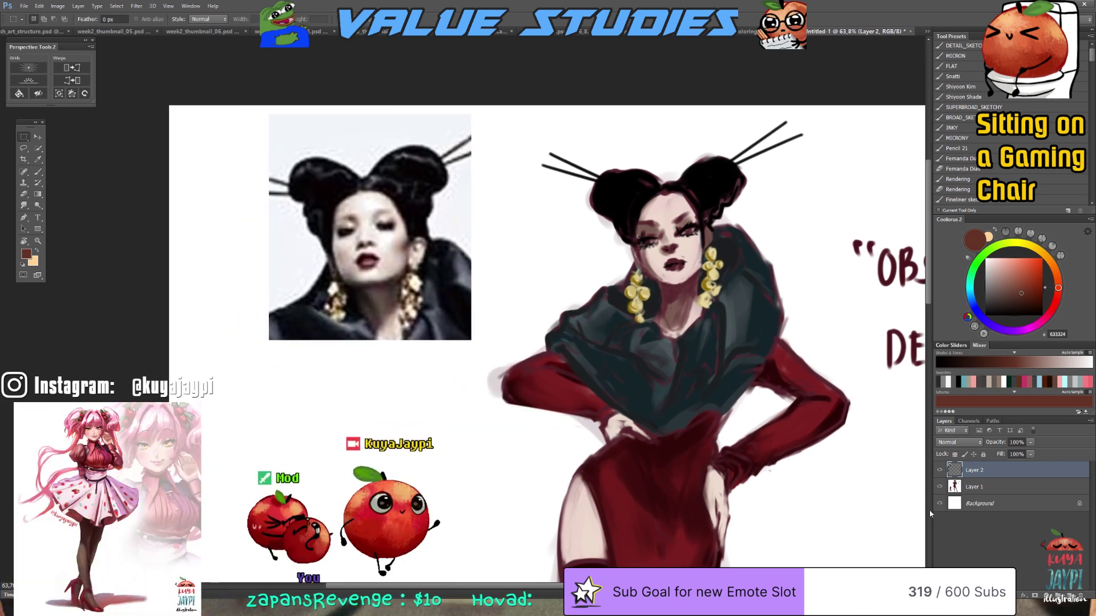
On a new layer, brush a black cylindrical head construction between photo and painting, with centre line, eye line, sides and curved chin
{"action": "key", "text": "ctrl+shift+alt+n"}
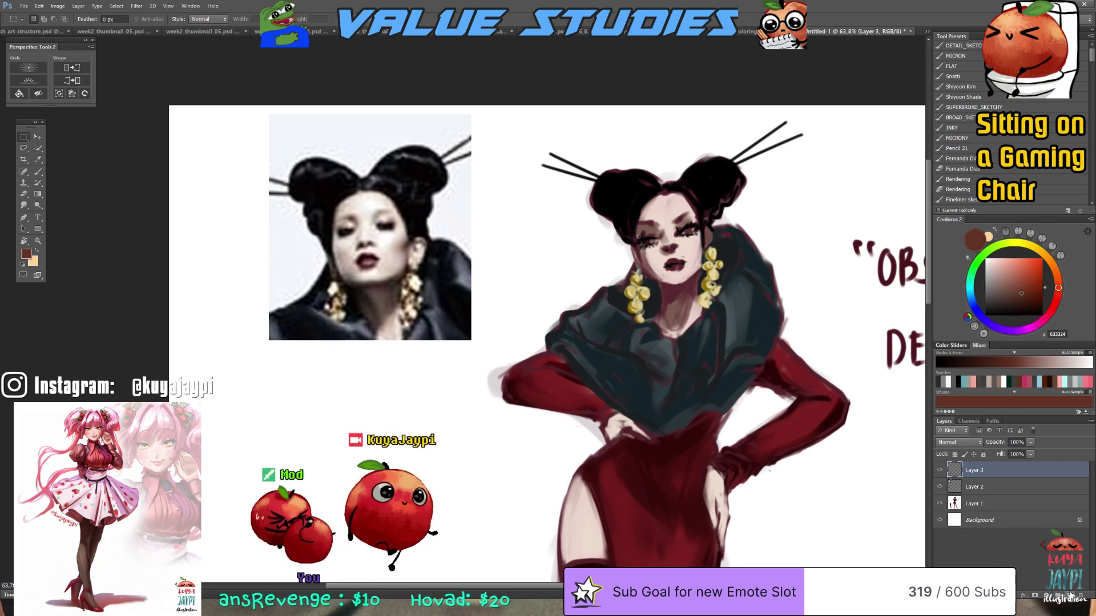
{"action": "key", "text": "b"}
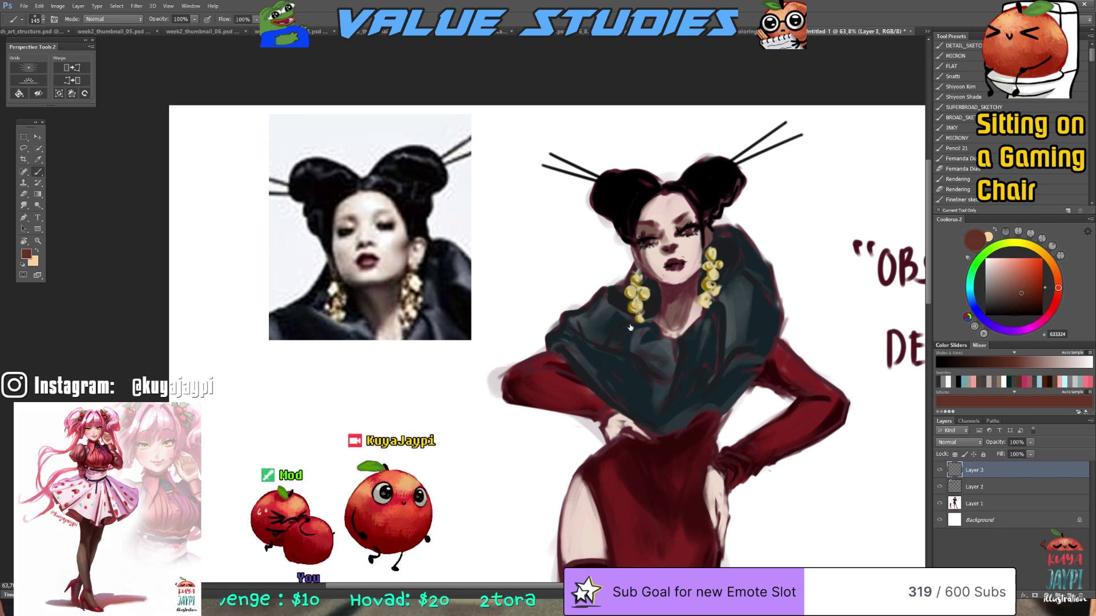
{"action": "mouse_move", "coordinate": [513, 242]}
{"action": "left_mouse_down"}
{"action": "mouse_move", "coordinate": [510, 256]}
{"action": "mouse_move", "coordinate": [500, 237]}
{"action": "mouse_move", "coordinate": [561, 224]}
{"action": "left_mouse_up"}
{"action": "left_click_drag", "start_coordinate": [532, 185], "coordinate": [536, 280]}
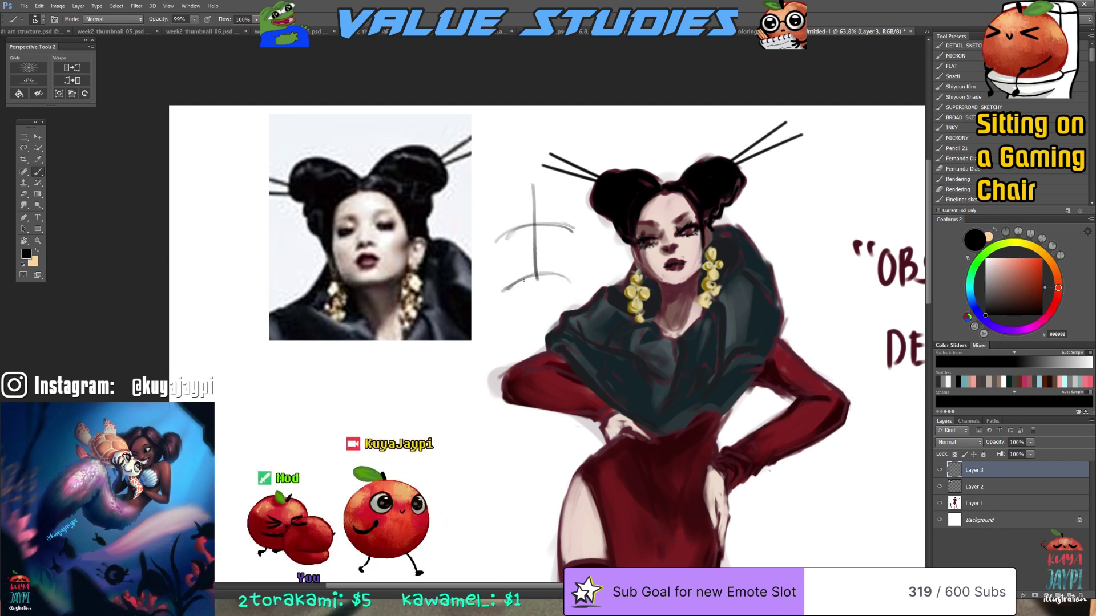
{"action": "left_click_drag", "start_coordinate": [498, 203], "coordinate": [501, 284]}
{"action": "mouse_move", "coordinate": [504, 216]}
{"action": "left_mouse_down"}
{"action": "mouse_move", "coordinate": [505, 284]}
{"action": "mouse_move", "coordinate": [506, 242]}
{"action": "left_mouse_up"}
{"action": "mouse_move", "coordinate": [505, 203]}
{"action": "left_mouse_down"}
{"action": "mouse_move", "coordinate": [574, 194]}
{"action": "mouse_move", "coordinate": [547, 178]}
{"action": "mouse_move", "coordinate": [577, 234]}
{"action": "mouse_move", "coordinate": [581, 285]}
{"action": "left_mouse_up"}
{"action": "left_click_drag", "start_coordinate": [572, 209], "coordinate": [579, 292]}
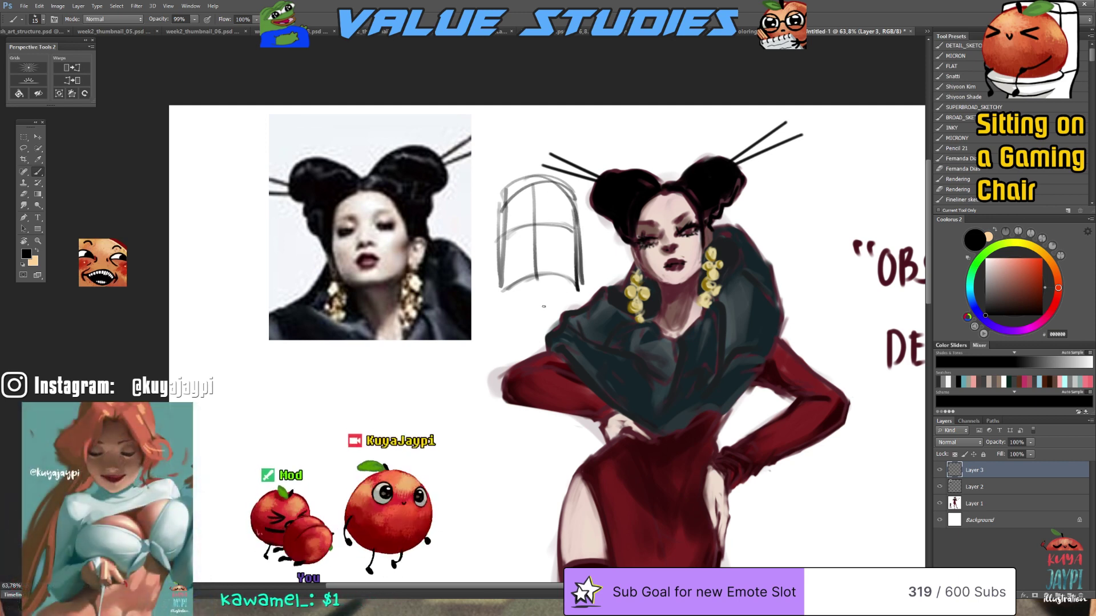
{"action": "mouse_move", "coordinate": [503, 291]}
{"action": "left_mouse_down"}
{"action": "mouse_move", "coordinate": [545, 307]}
{"action": "mouse_move", "coordinate": [577, 285]}
{"action": "mouse_move", "coordinate": [526, 309]}
{"action": "mouse_move", "coordinate": [501, 279]}
{"action": "mouse_move", "coordinate": [559, 287]}
{"action": "mouse_move", "coordinate": [584, 271]}
{"action": "mouse_move", "coordinate": [521, 289]}
{"action": "mouse_move", "coordinate": [576, 285]}
{"action": "mouse_move", "coordinate": [542, 285]}
{"action": "left_mouse_up"}
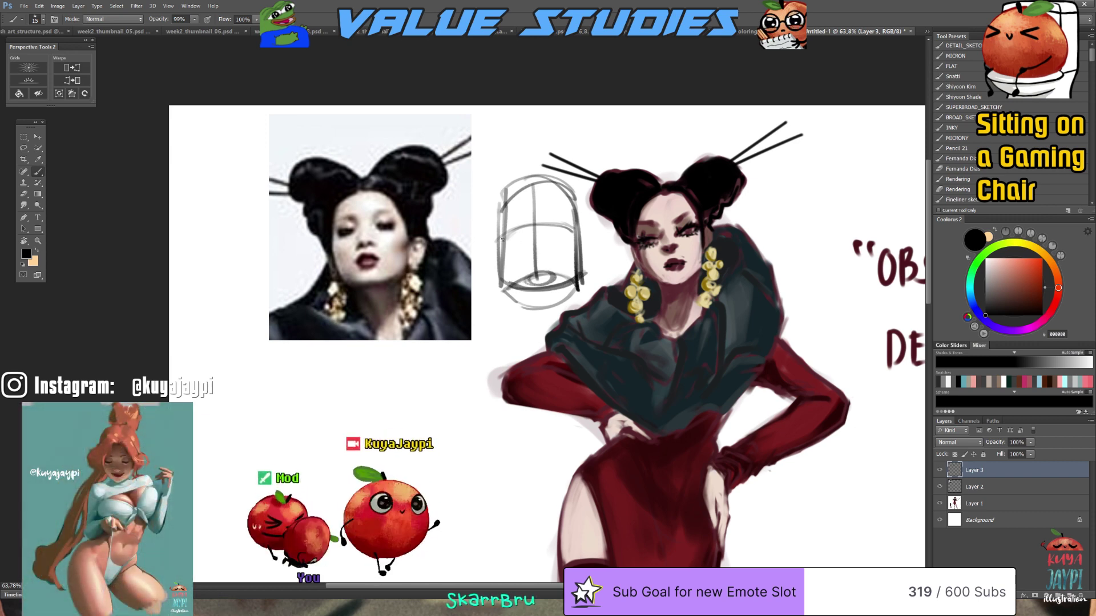
Block in the eyes, eyebrows, nose and mouth on the head construction with dark shapes, and mark the ear
{"action": "left_click_drag", "start_coordinate": [552, 225], "coordinate": [563, 224]}
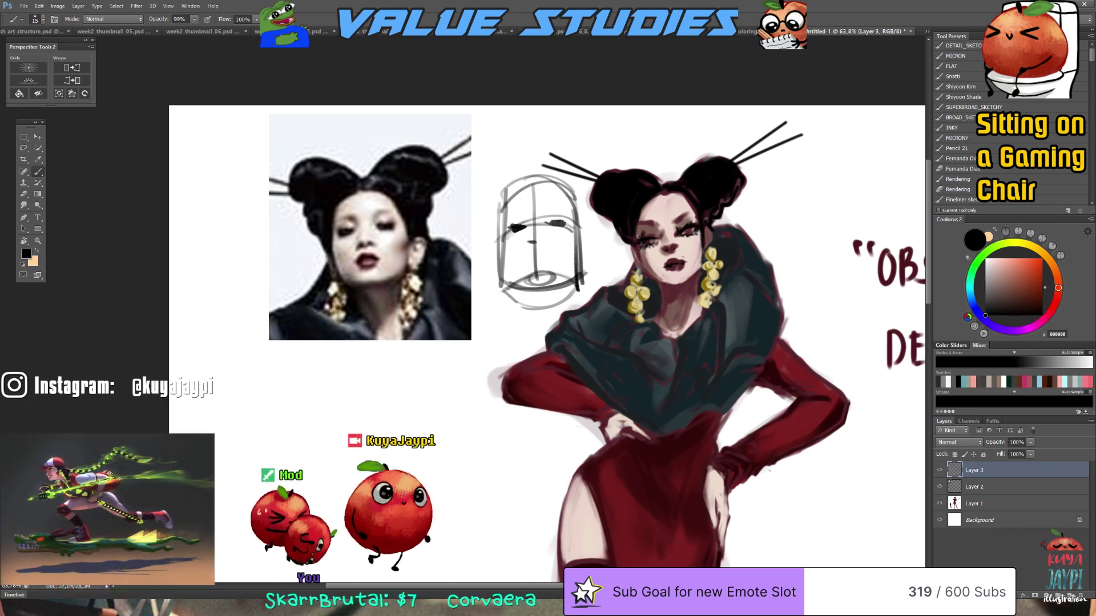
{"action": "left_click_drag", "start_coordinate": [529, 244], "coordinate": [544, 245]}
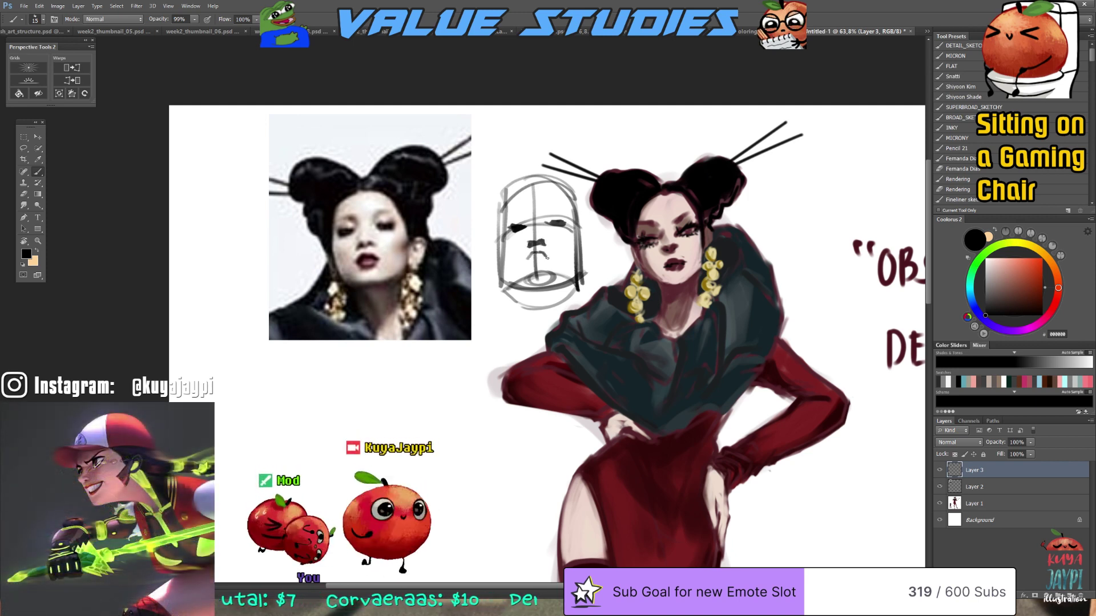
{"action": "left_click_drag", "start_coordinate": [533, 262], "coordinate": [546, 257]}
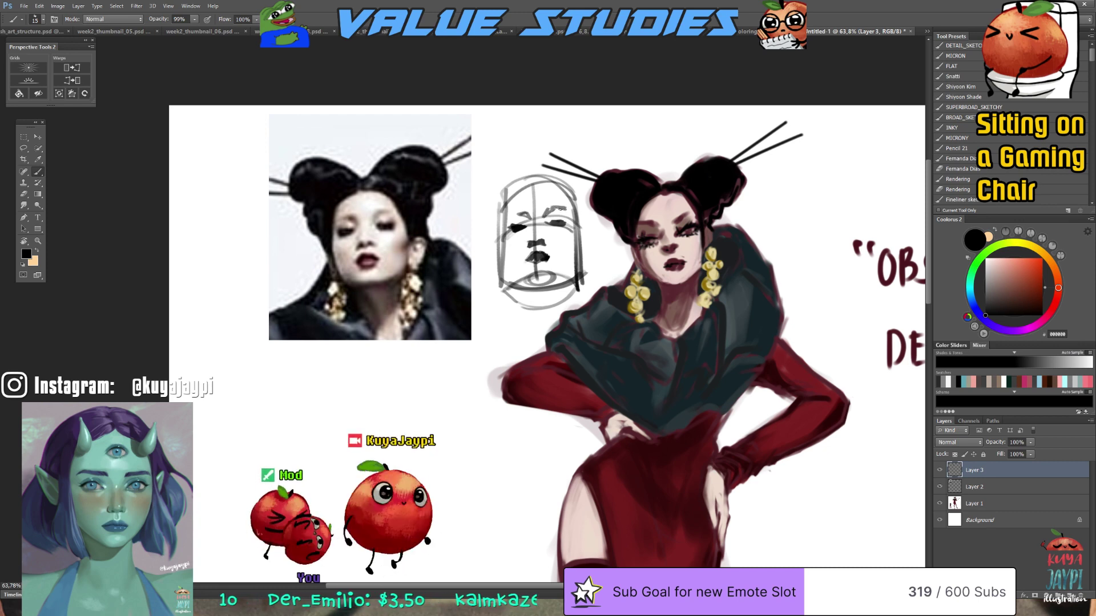
{"action": "mouse_move", "coordinate": [572, 238]}
{"action": "left_mouse_down"}
{"action": "mouse_move", "coordinate": [579, 254]}
{"action": "mouse_move", "coordinate": [578, 239]}
{"action": "left_mouse_up"}
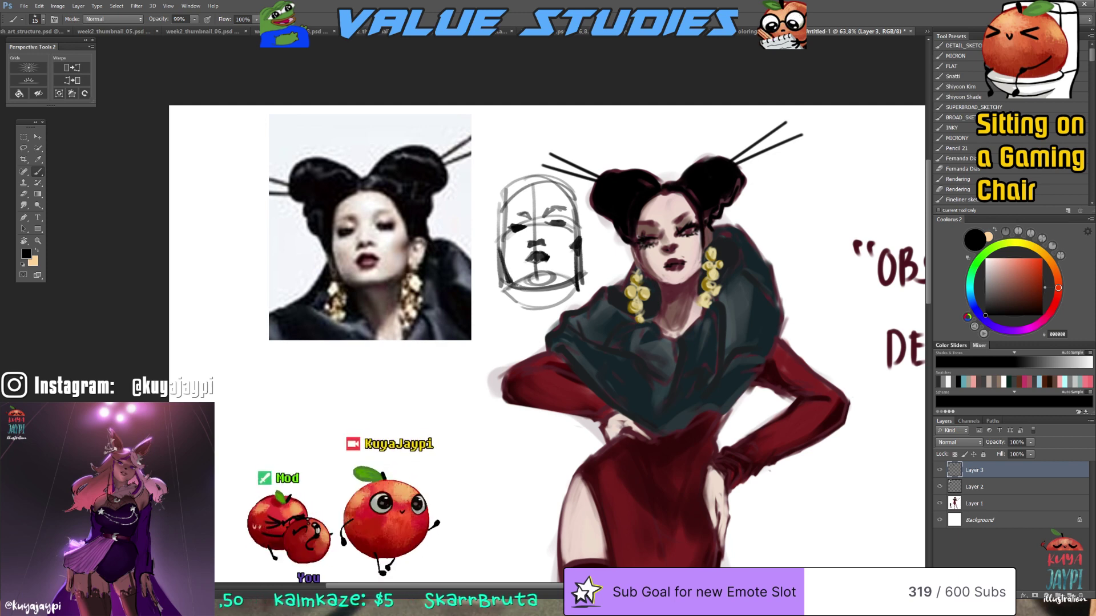
Draw the neck under the head construction and outline the face and hairline with bold black strokes
{"action": "mouse_move", "coordinate": [517, 286]}
{"action": "left_mouse_down"}
{"action": "mouse_move", "coordinate": [531, 329]}
{"action": "mouse_move", "coordinate": [570, 321]}
{"action": "left_mouse_up"}
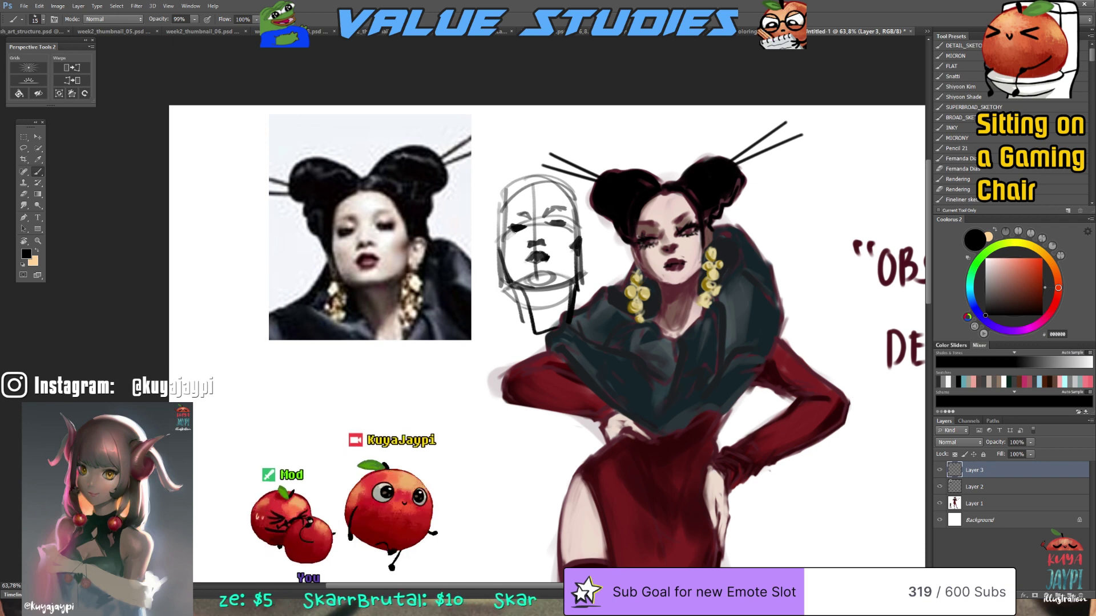
{"action": "left_click_drag", "start_coordinate": [506, 202], "coordinate": [499, 247]}
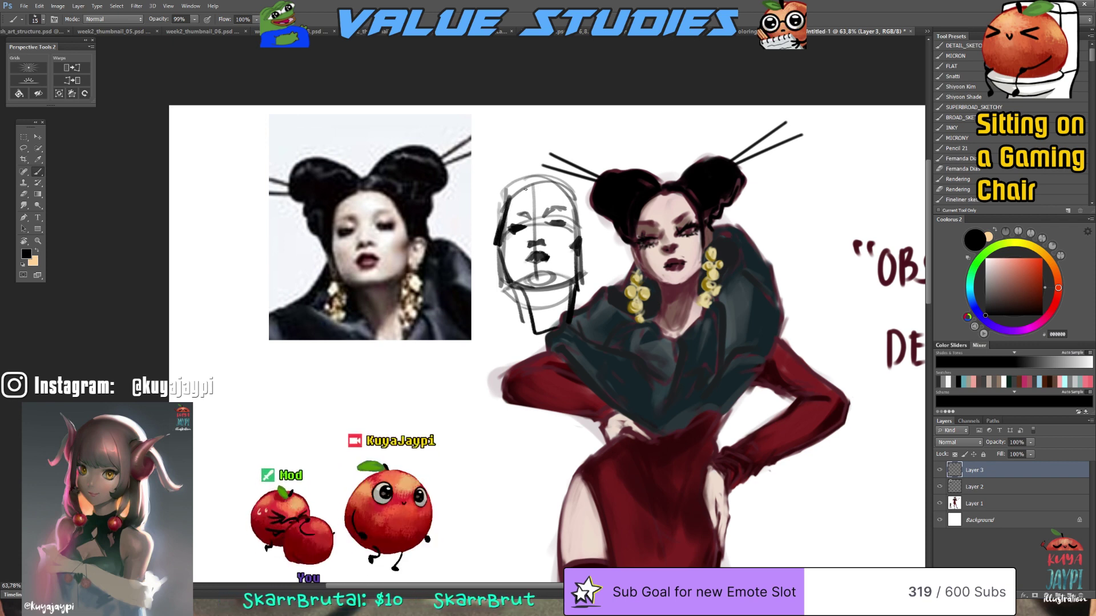
{"action": "mouse_move", "coordinate": [539, 182]}
{"action": "left_mouse_down"}
{"action": "mouse_move", "coordinate": [574, 196]}
{"action": "mouse_move", "coordinate": [595, 260]}
{"action": "left_mouse_up"}
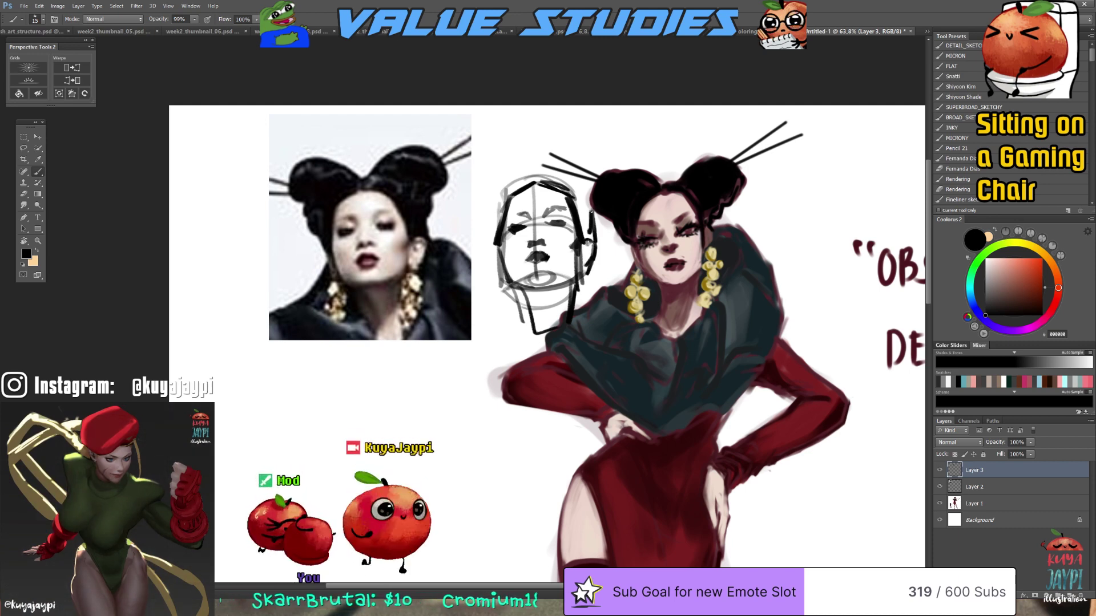
{"action": "left_click_drag", "start_coordinate": [590, 208], "coordinate": [593, 243]}
{"action": "left_click_drag", "start_coordinate": [587, 204], "coordinate": [579, 238]}
{"action": "left_click_drag", "start_coordinate": [576, 187], "coordinate": [571, 197]}
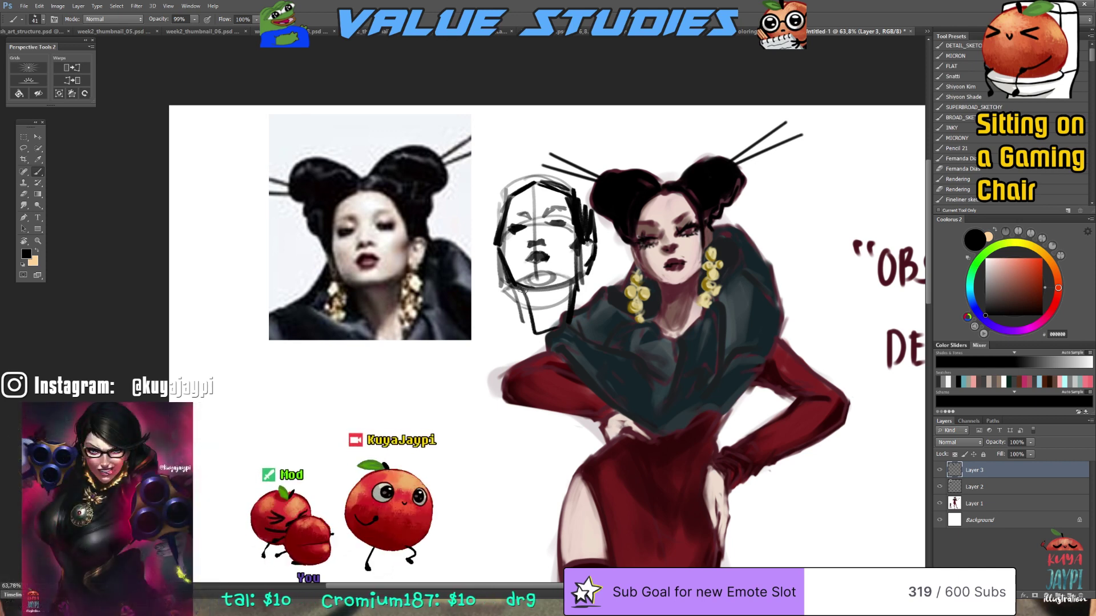
Shade the neck beneath the chin of the head sketch in grey and tidy the mouth with a smaller brush
{"action": "mouse_move", "coordinate": [522, 290]}
{"action": "left_mouse_down"}
{"action": "mouse_move", "coordinate": [541, 300]}
{"action": "mouse_move", "coordinate": [581, 281]}
{"action": "mouse_move", "coordinate": [542, 306]}
{"action": "left_mouse_up"}
{"action": "key", "text": "bracketleft"}
{"action": "key", "text": "bracketleft"}
{"action": "key", "text": "bracketleft"}
{"action": "key", "text": "bracketleft"}
{"action": "key", "text": "bracketleft"}
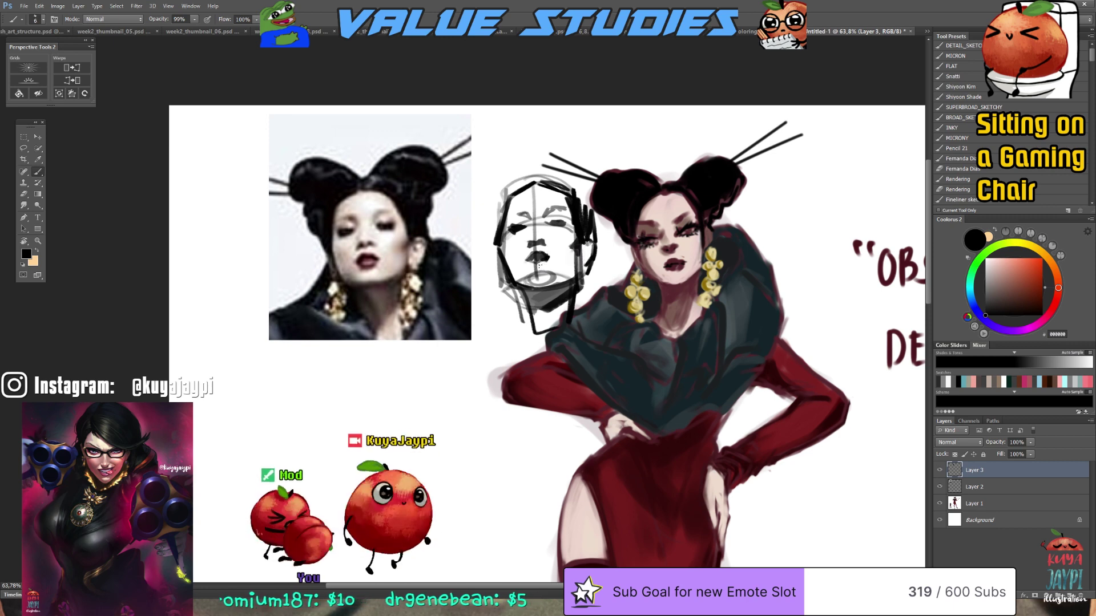
{"action": "key", "text": "bracketleft"}
{"action": "key", "text": "bracketleft"}
{"action": "key", "text": "bracketleft"}
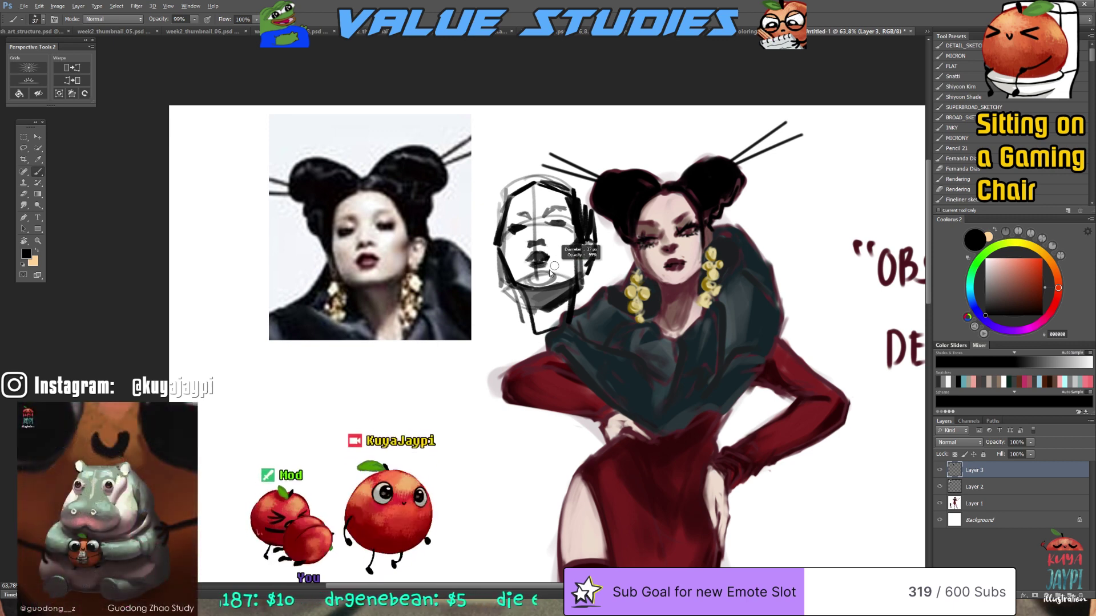
{"action": "left_click", "coordinate": [542, 262], "text": "alt"}
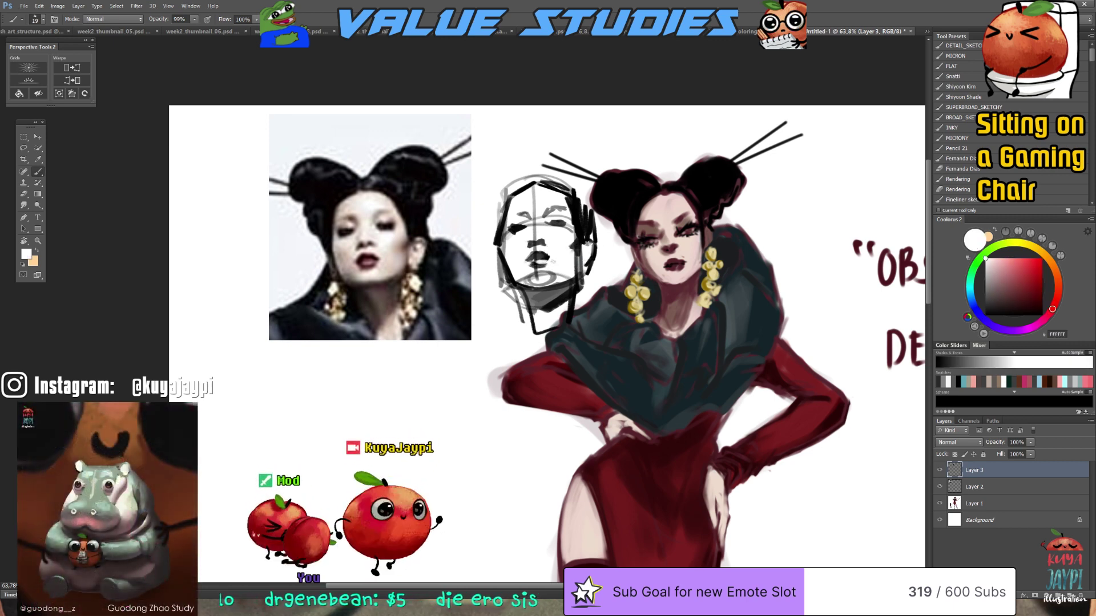
Brush in the black hair around the sketched face and block in the two large hair buns
{"action": "left_click", "coordinate": [492, 257], "text": "alt"}
{"action": "left_click_drag", "start_coordinate": [497, 195], "coordinate": [490, 236]}
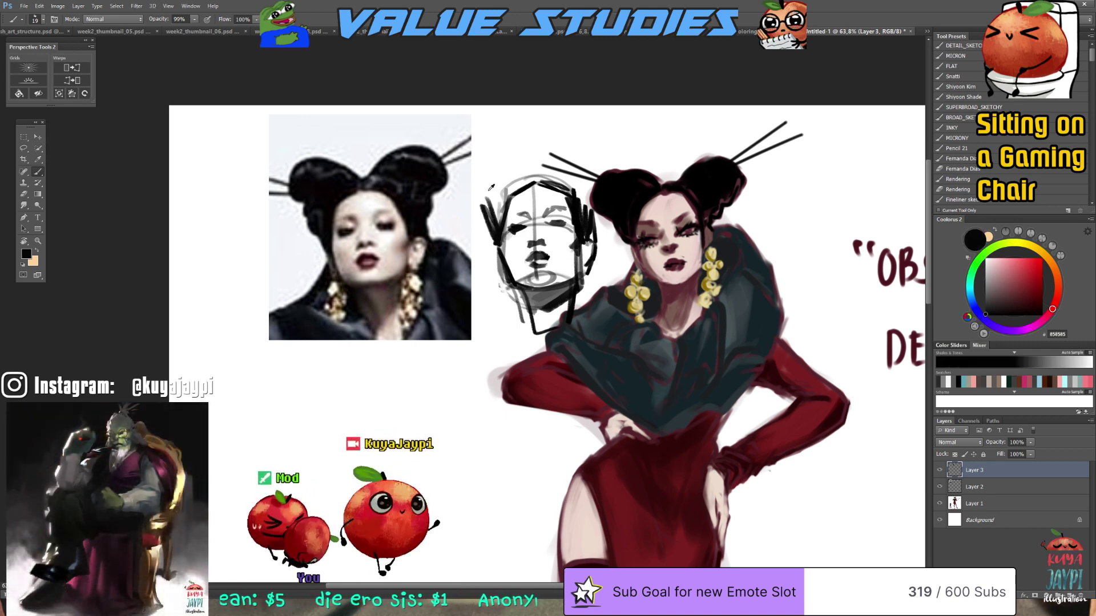
{"action": "key", "text": "bracketright"}
{"action": "key", "text": "bracketright"}
{"action": "key", "text": "bracketright"}
{"action": "key", "text": "bracketright"}
{"action": "key", "text": "bracketright"}
{"action": "key", "text": "bracketright"}
{"action": "mouse_move", "coordinate": [485, 168]}
{"action": "left_mouse_down"}
{"action": "mouse_move", "coordinate": [474, 171]}
{"action": "mouse_move", "coordinate": [471, 199]}
{"action": "mouse_move", "coordinate": [496, 223]}
{"action": "mouse_move", "coordinate": [503, 171]}
{"action": "left_mouse_up"}
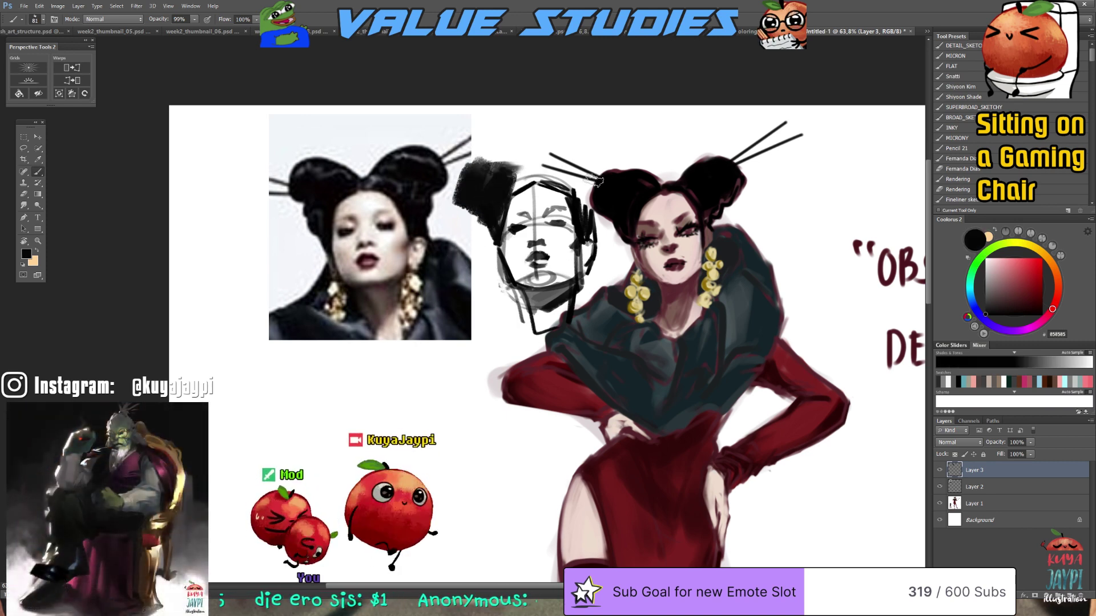
{"action": "mouse_move", "coordinate": [593, 180]}
{"action": "left_mouse_down"}
{"action": "mouse_move", "coordinate": [585, 214]}
{"action": "mouse_move", "coordinate": [542, 179]}
{"action": "mouse_move", "coordinate": [543, 191]}
{"action": "mouse_move", "coordinate": [539, 171]}
{"action": "mouse_move", "coordinate": [539, 222]}
{"action": "left_mouse_up"}
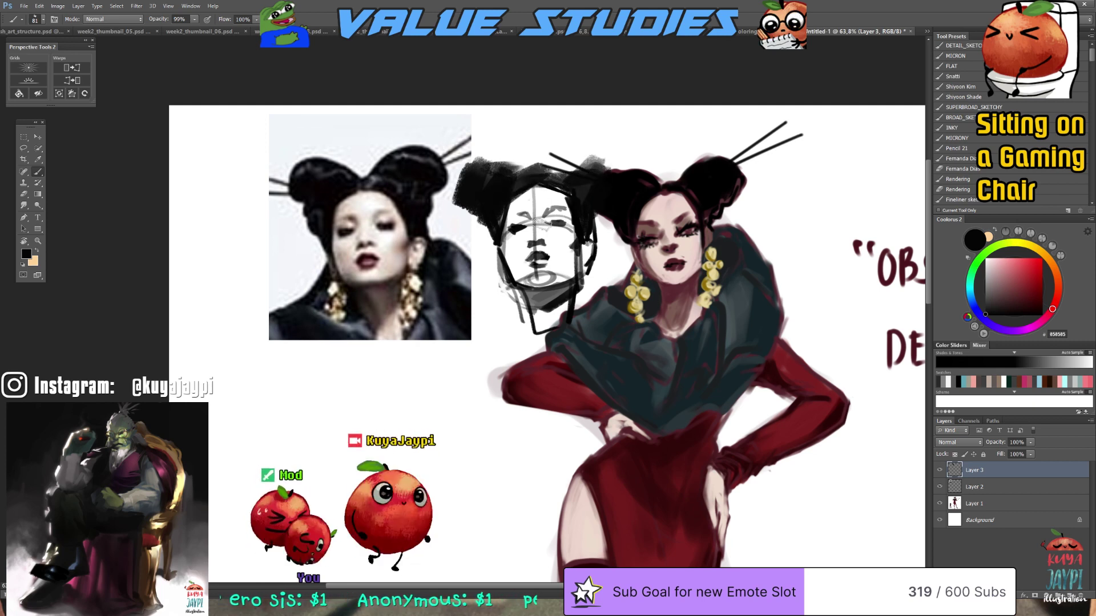
Rework the brow and forehead of the head sketch with a smaller brush, using greys and white sampled from the canvas
{"action": "left_click", "coordinate": [525, 224], "text": "alt"}
{"action": "key", "text": "bracketleft"}
{"action": "key", "text": "bracketleft"}
{"action": "key", "text": "bracketleft"}
{"action": "key", "text": "bracketleft"}
{"action": "left_click", "coordinate": [533, 212], "text": "alt"}
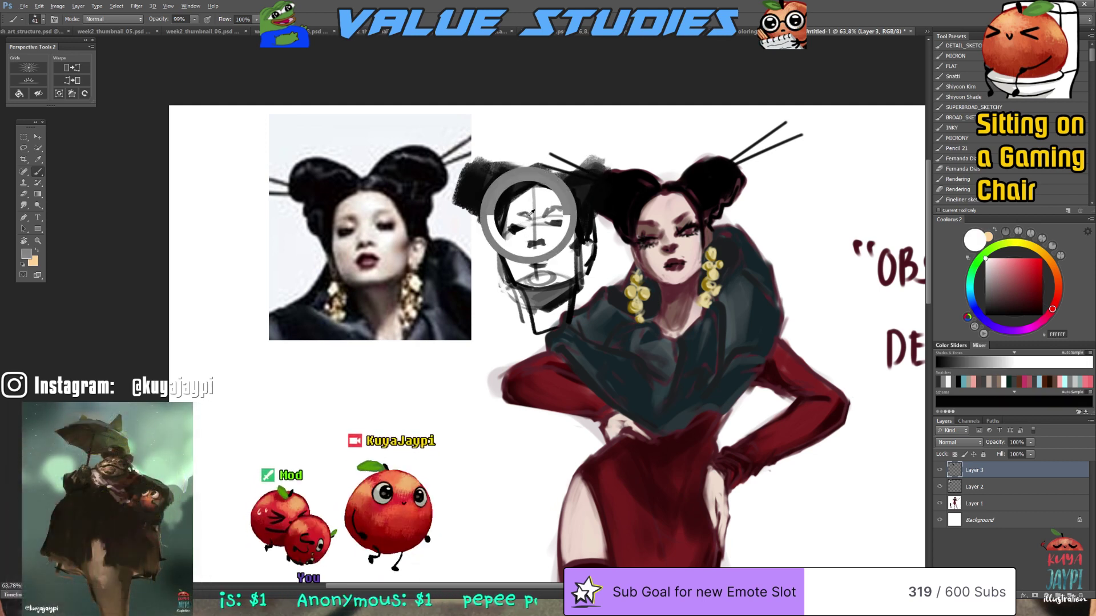
{"action": "key", "text": "bracketleft"}
{"action": "key", "text": "bracketleft"}
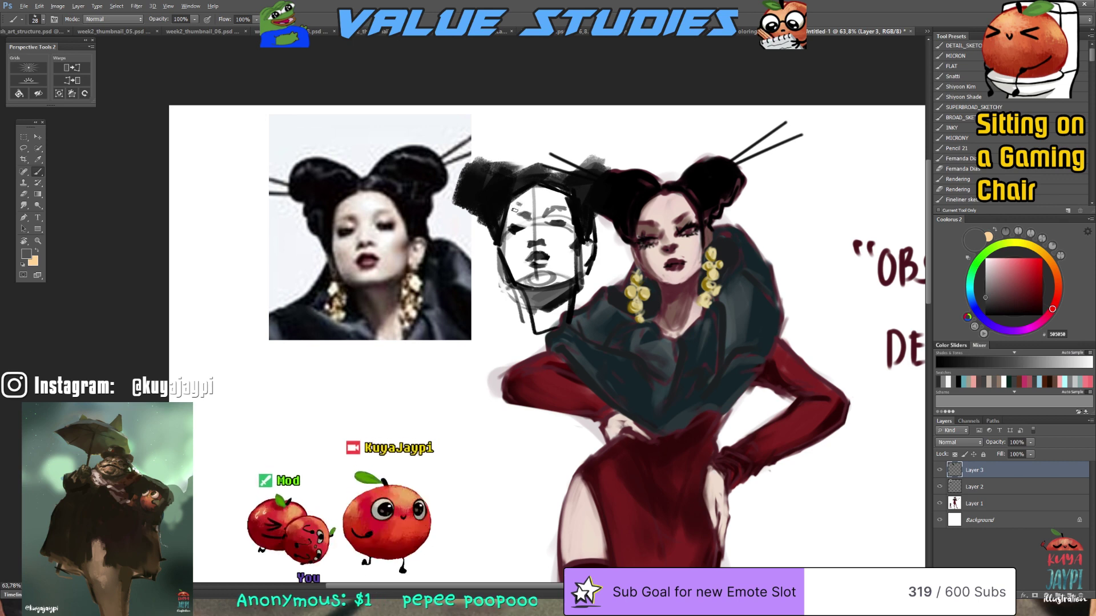
{"action": "left_click_drag", "start_coordinate": [538, 199], "coordinate": [528, 206]}
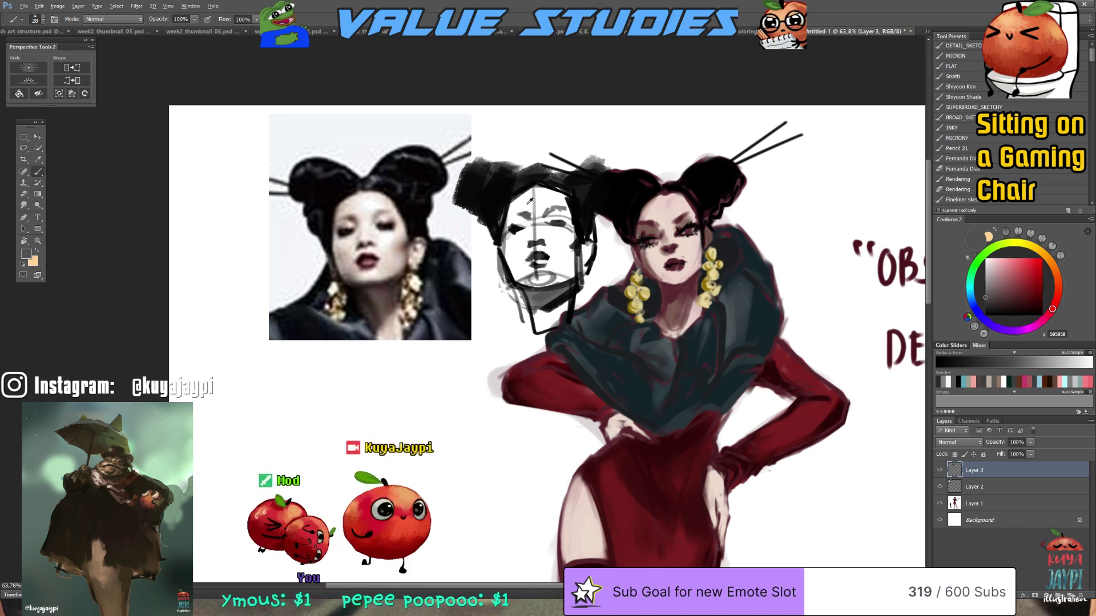
Paint out the chin construction lines with white and restate the jawline in dark grey
{"action": "left_click", "coordinate": [541, 228], "text": "alt"}
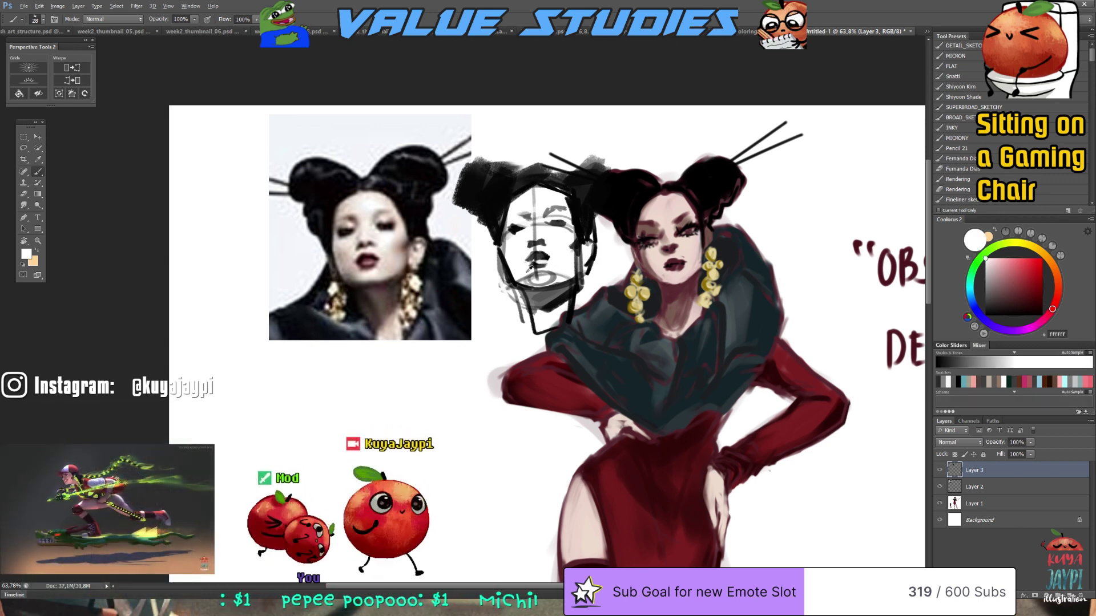
{"action": "left_click", "coordinate": [530, 284], "text": "alt"}
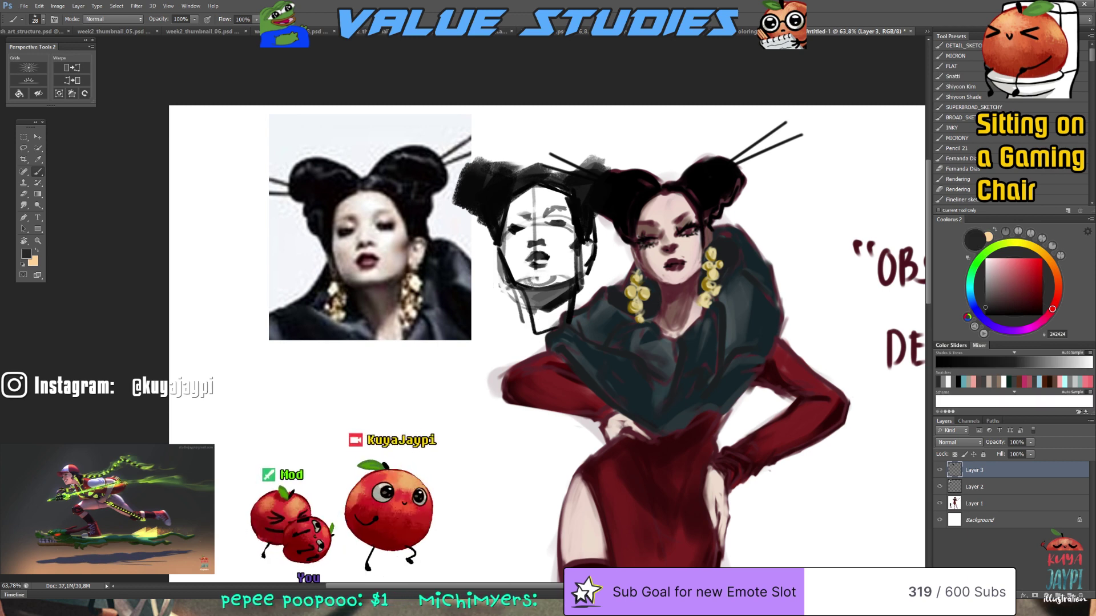
{"action": "left_click", "coordinate": [574, 269], "text": "alt"}
{"action": "left_click_drag", "start_coordinate": [522, 280], "coordinate": [577, 277]}
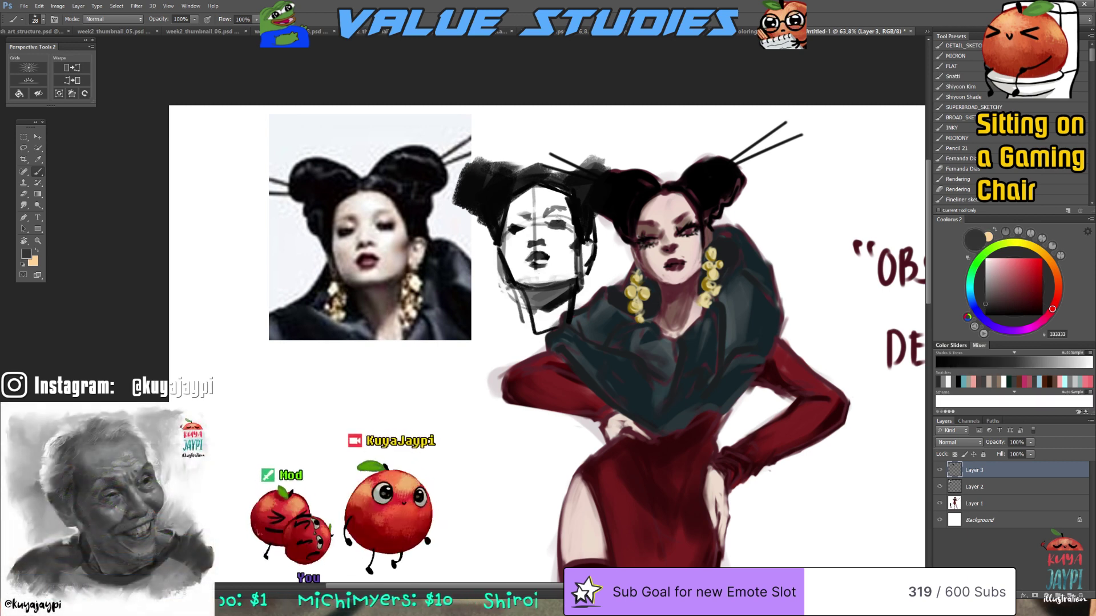
Refine the eyes, eyebrows and nose bridge with sampled greys and white, painting out the vertical centre line
{"action": "left_click", "coordinate": [558, 216], "text": "alt"}
{"action": "left_click", "coordinate": [554, 217], "text": "alt"}
{"action": "left_click", "coordinate": [559, 219], "text": "alt"}
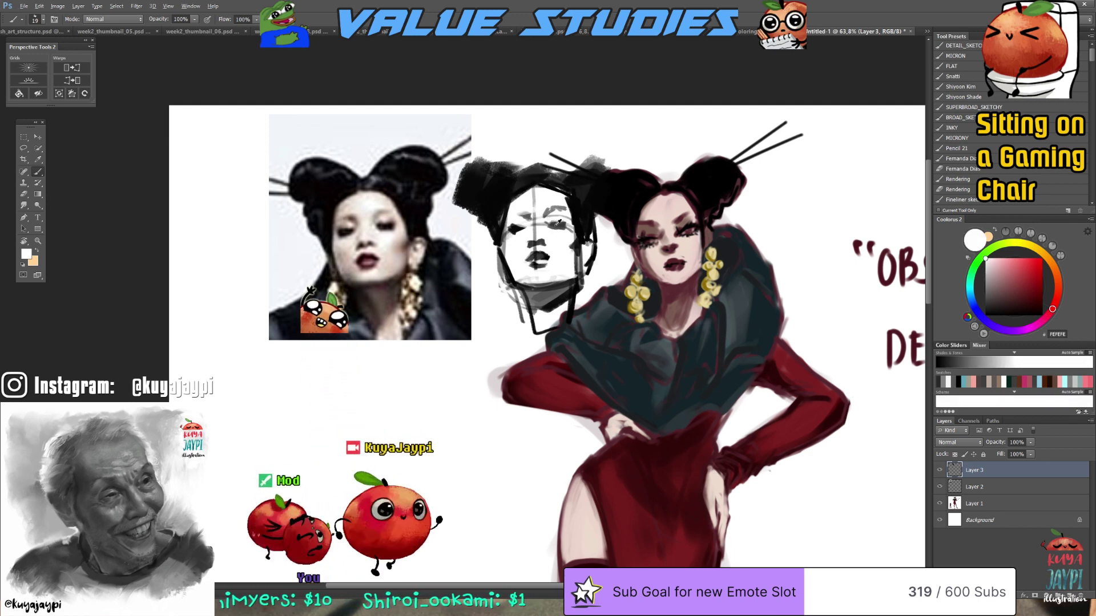
{"action": "left_click", "coordinate": [552, 218], "text": "alt"}
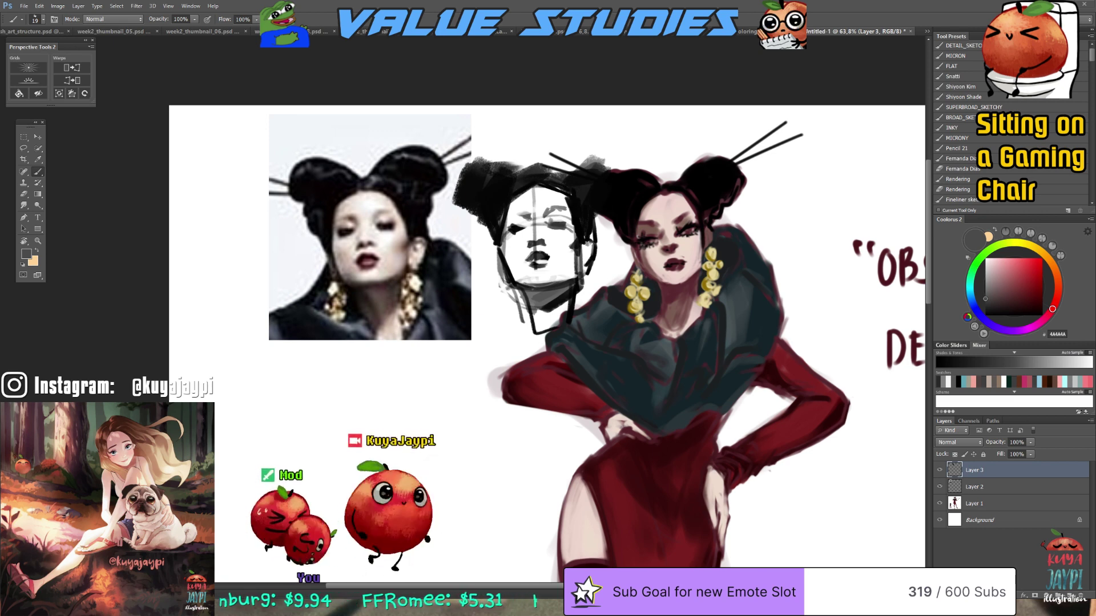
{"action": "left_click", "coordinate": [535, 213], "text": "alt"}
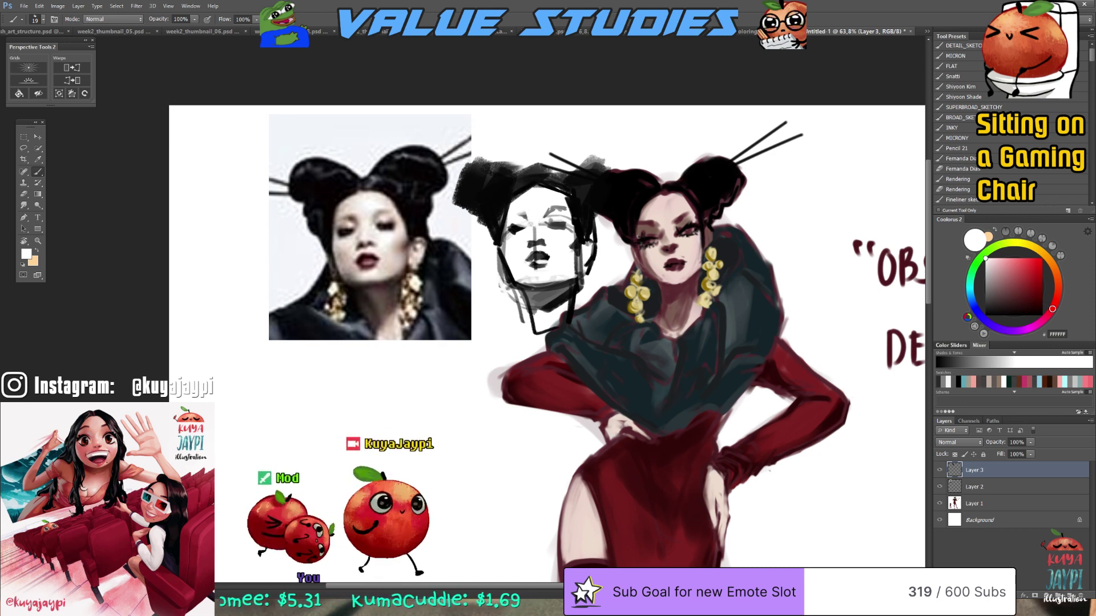
{"action": "left_click", "coordinate": [519, 213], "text": "alt"}
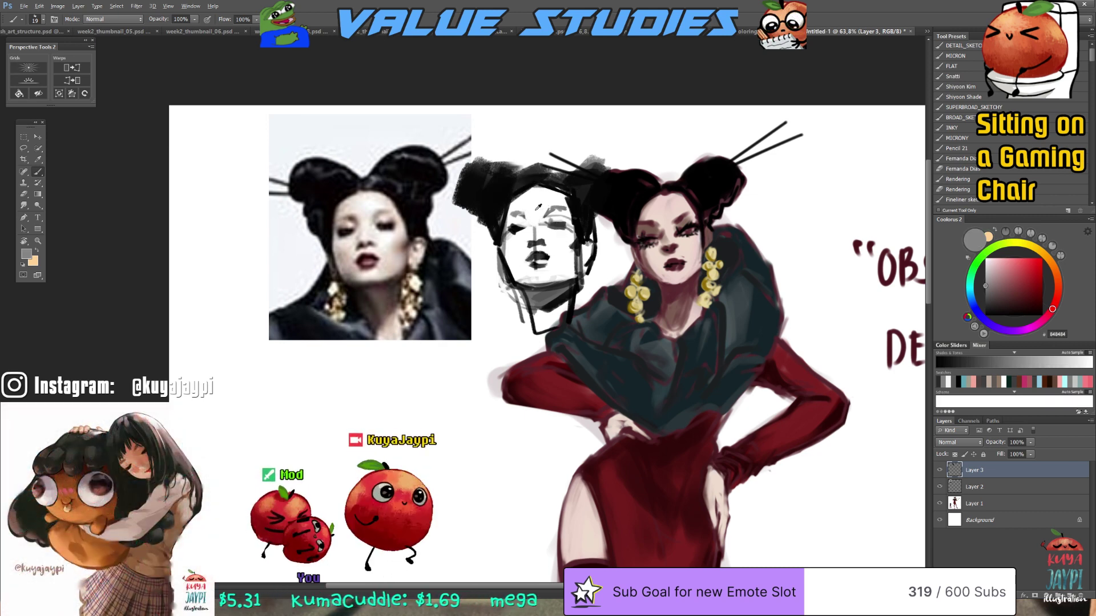
{"action": "left_click", "coordinate": [557, 223], "text": "alt"}
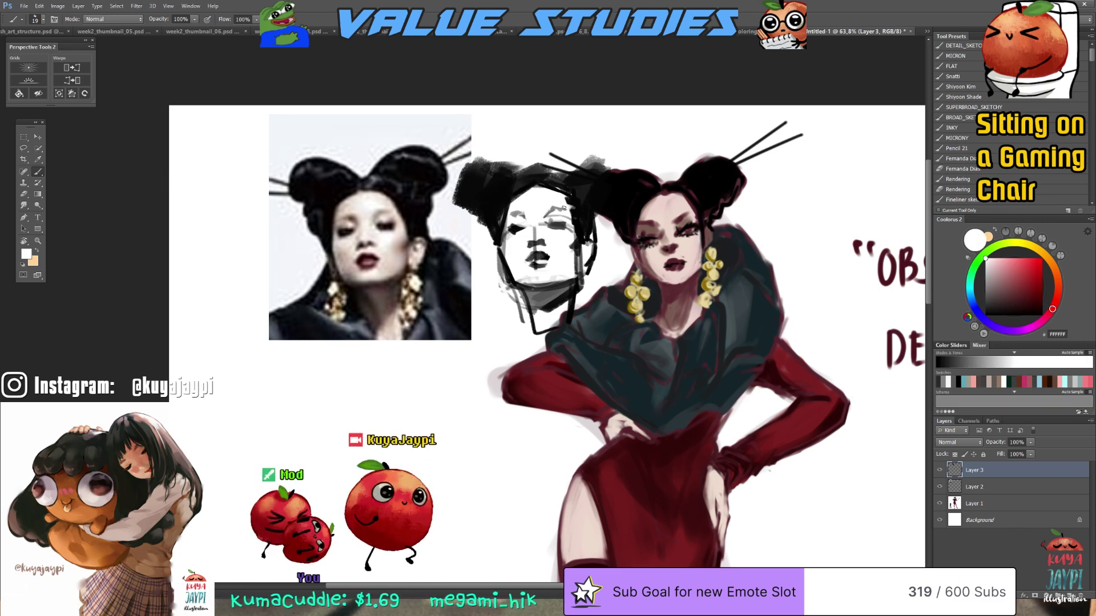
{"action": "left_click", "coordinate": [552, 215], "text": "alt"}
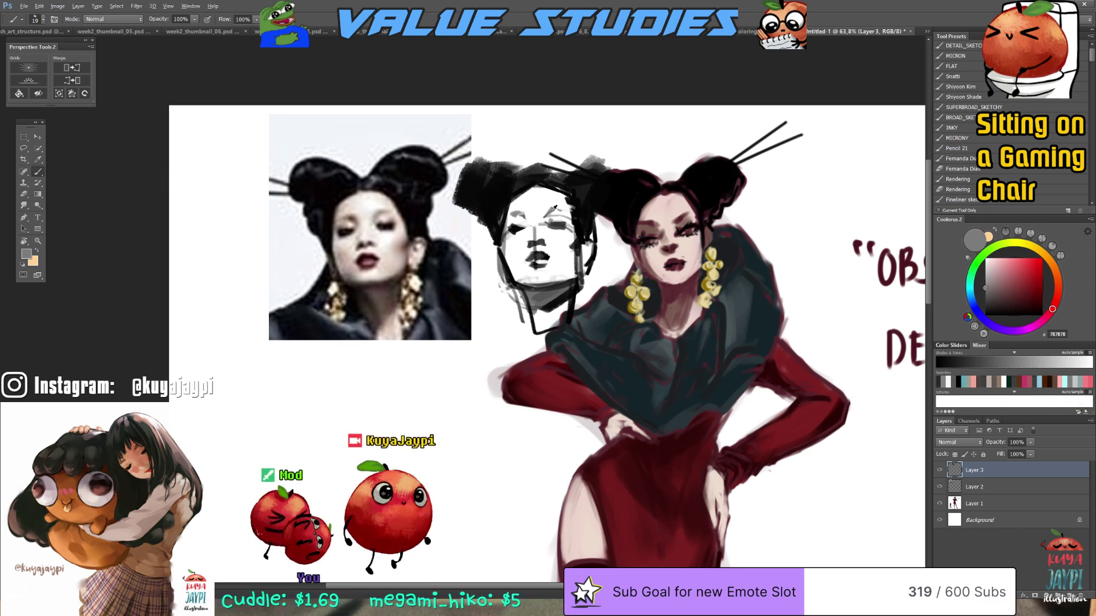
{"action": "left_click", "coordinate": [564, 214], "text": "alt"}
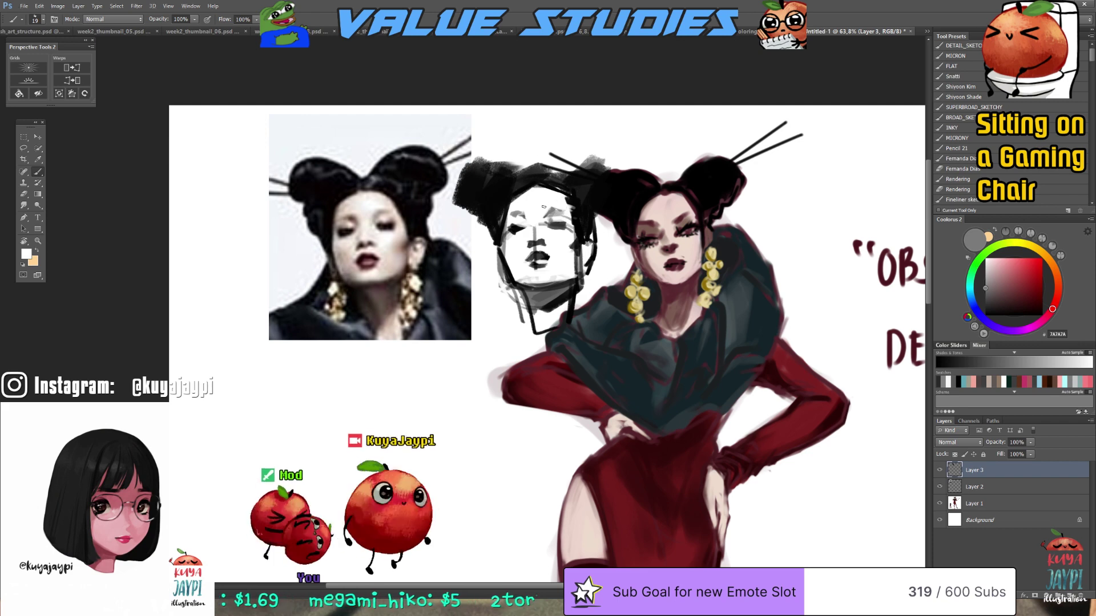
{"action": "left_click", "coordinate": [543, 206], "text": "alt"}
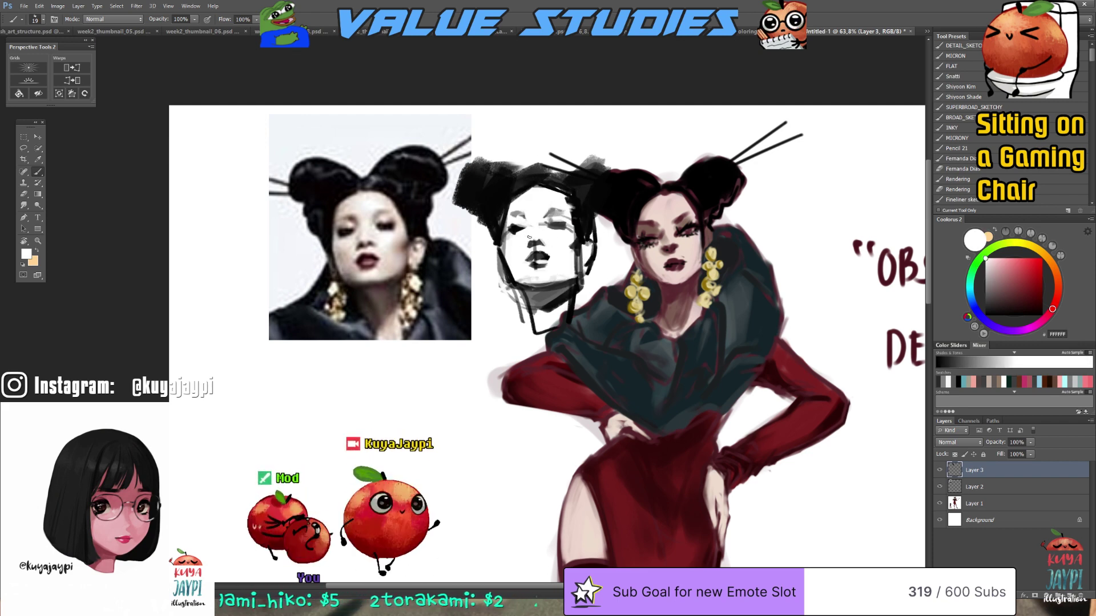
Shade both cheeks of the head sketch in light grey and trim the shading with white
{"action": "key", "text": "bracketright"}
{"action": "left_click", "coordinate": [511, 245], "text": "alt"}
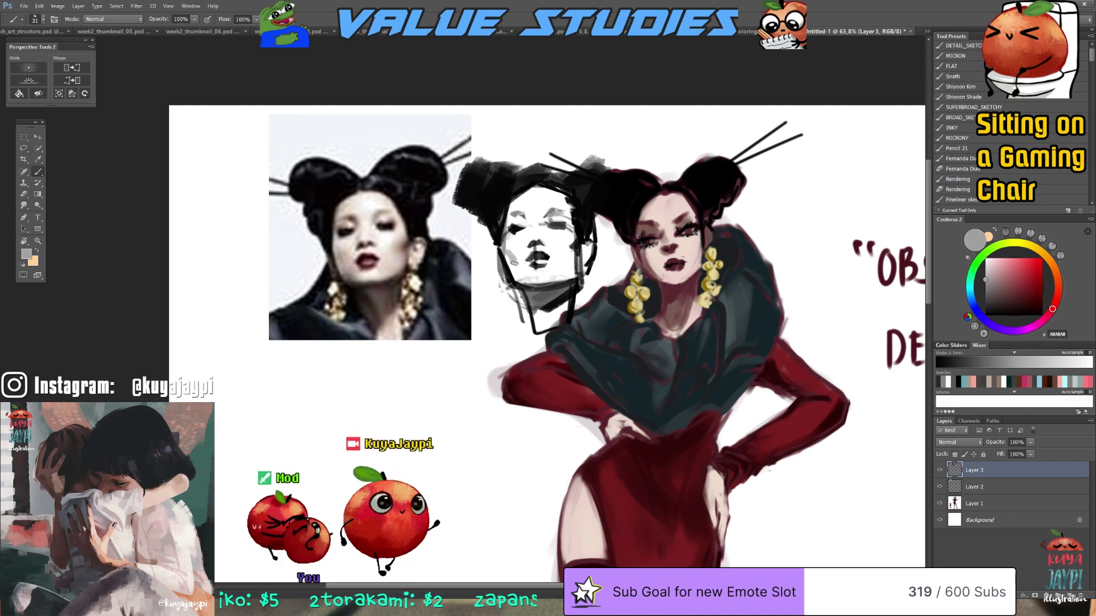
{"action": "right_click", "coordinate": [569, 258], "text": "alt"}
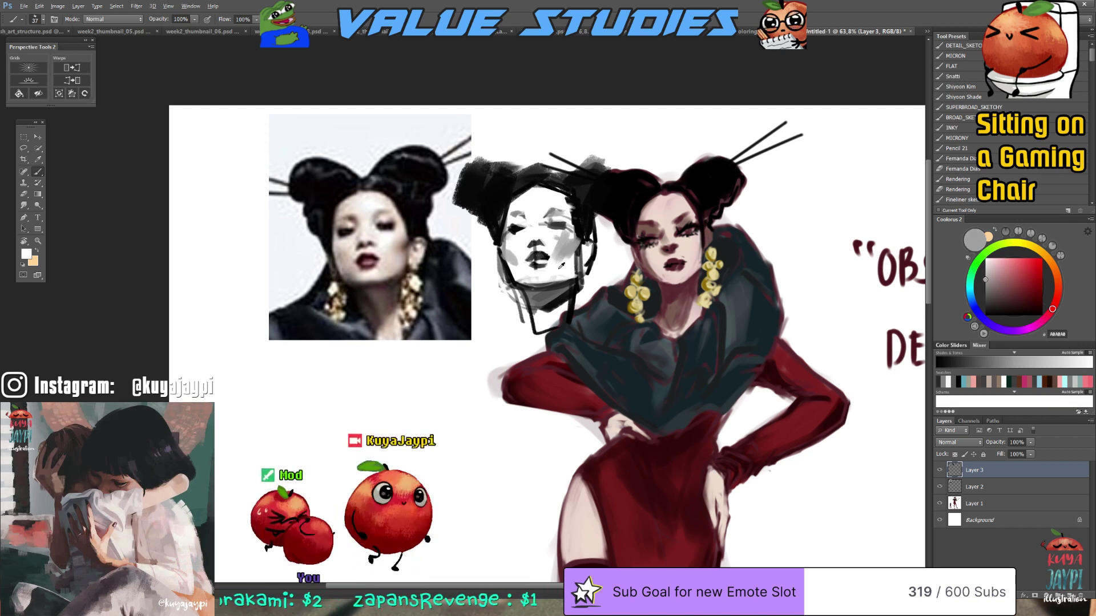
{"action": "left_click", "coordinate": [561, 266], "text": "alt"}
{"action": "key", "text": "bracketleft"}
{"action": "key", "text": "bracketleft"}
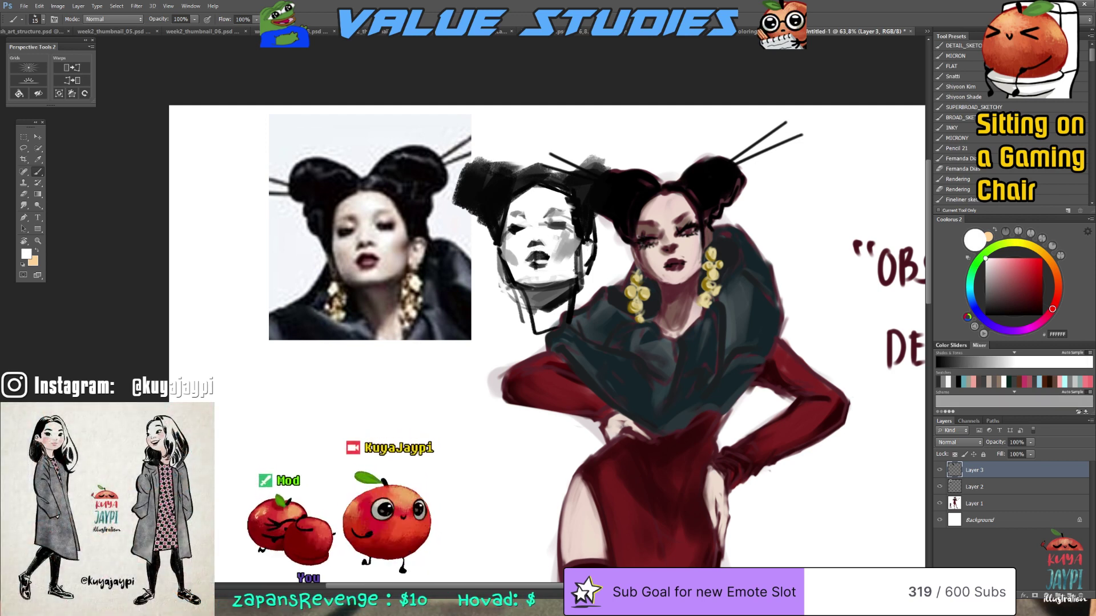
Restate the jaw corner below the ear in dark grey and clean the edge of the neck with white
{"action": "key", "text": "bracketright"}
{"action": "key", "text": "bracketright"}
{"action": "key", "text": "bracketright"}
{"action": "left_click", "coordinate": [566, 283], "text": "alt"}
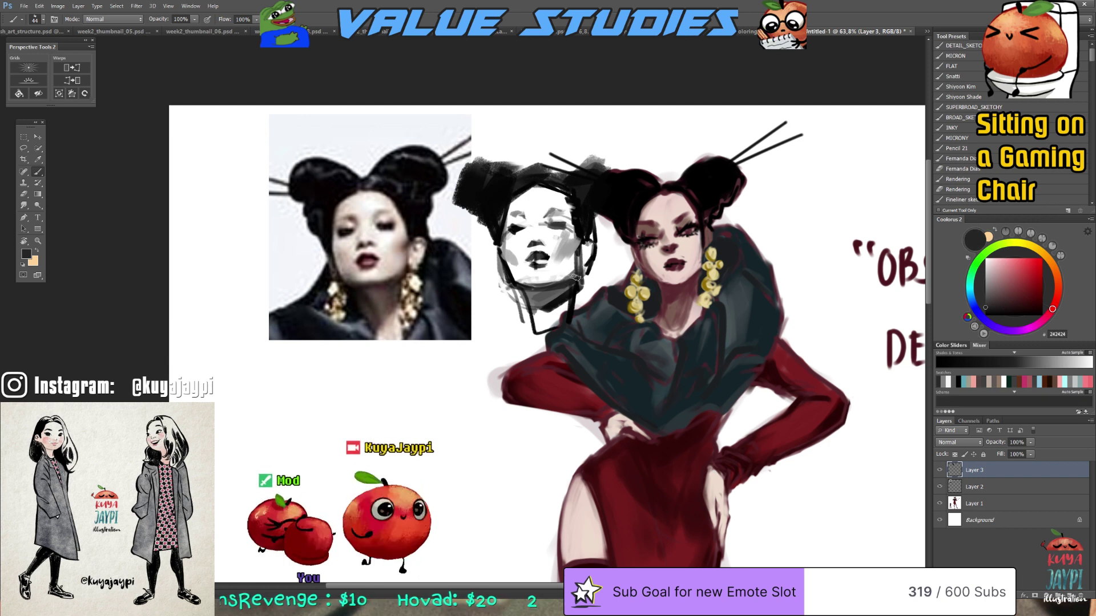
{"action": "left_click", "coordinate": [590, 283], "text": "alt"}
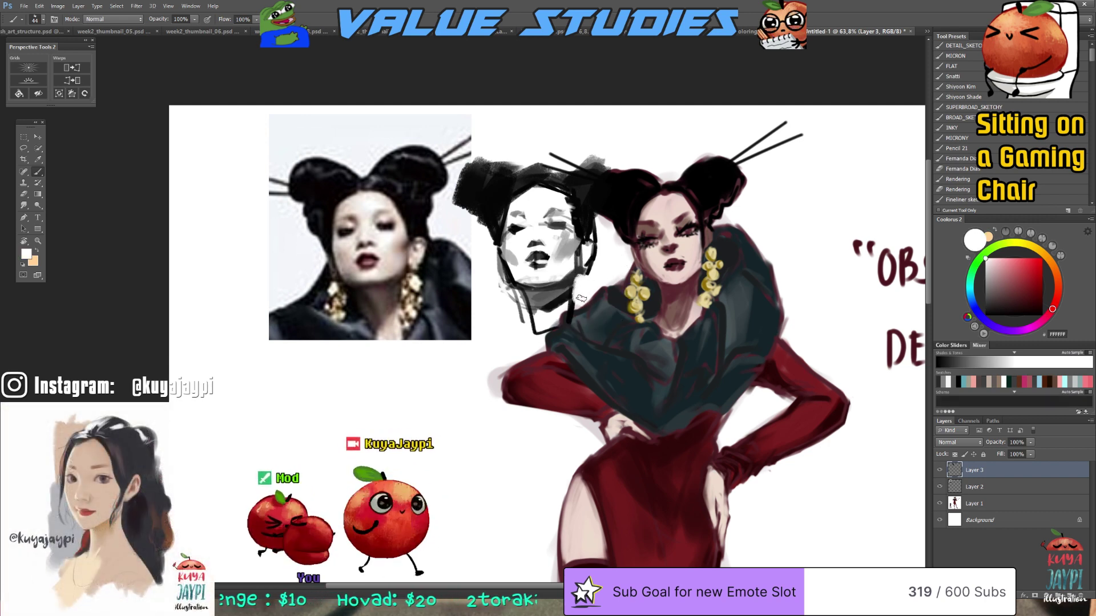
{"action": "key", "text": "bracketleft"}
{"action": "key", "text": "bracketleft"}
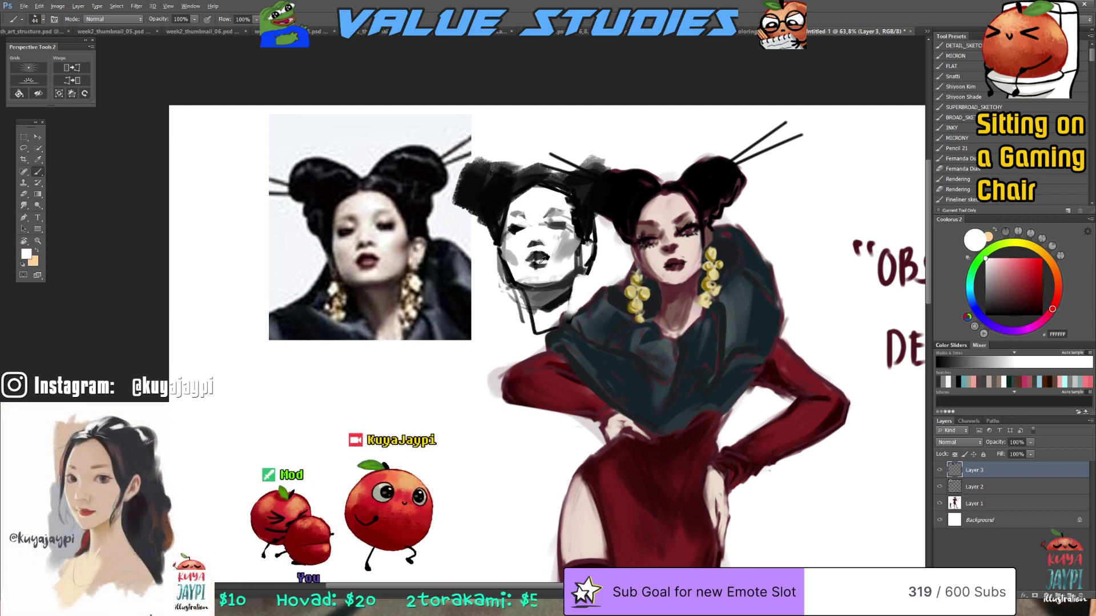
Reshape the lips with sampled grey and white, and add dark grey shading along the underside of the jaw
{"action": "left_click", "coordinate": [533, 258], "text": "alt"}
{"action": "left_click", "coordinate": [535, 259], "text": "alt"}
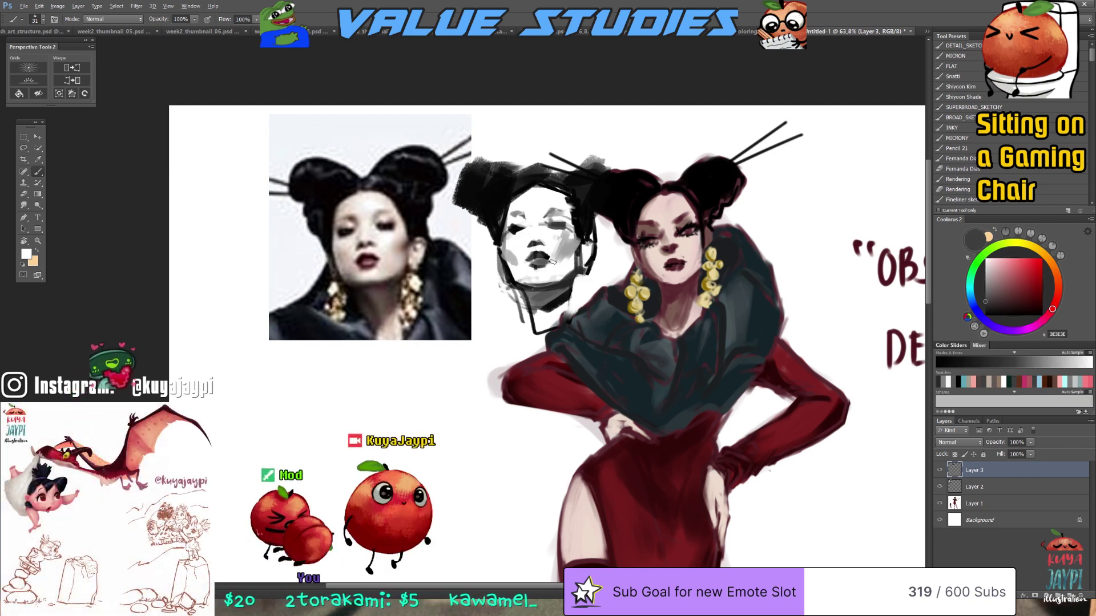
{"action": "left_click", "coordinate": [481, 337], "text": "alt"}
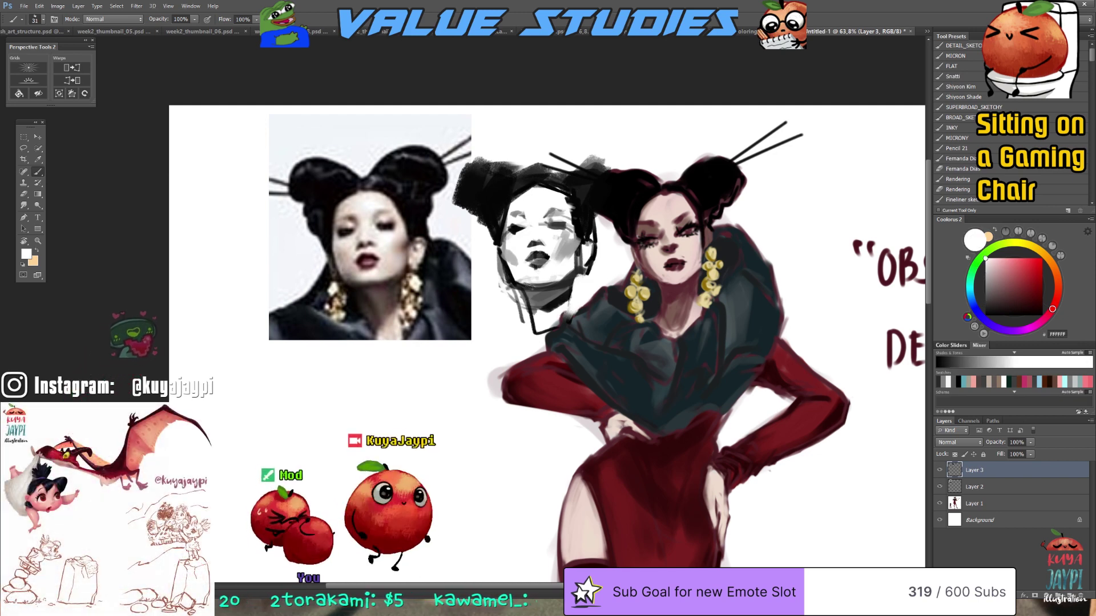
{"action": "left_click", "coordinate": [546, 285], "text": "alt"}
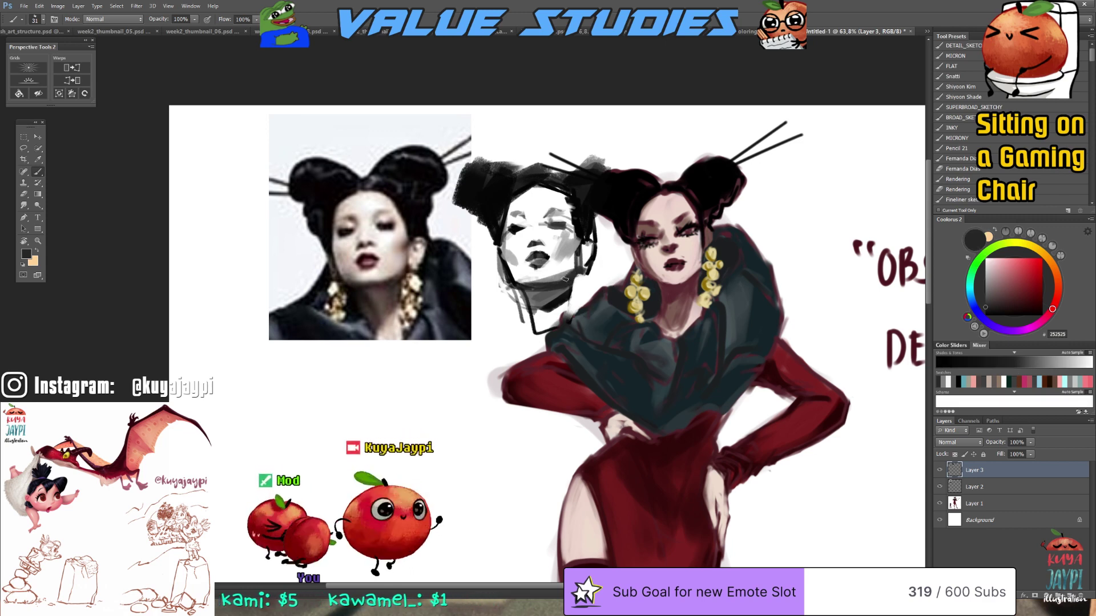
Reshape the hairline and the tops of the hair buns with black strokes, trimming their outlines with white
{"action": "left_click", "coordinate": [546, 194], "text": "alt"}
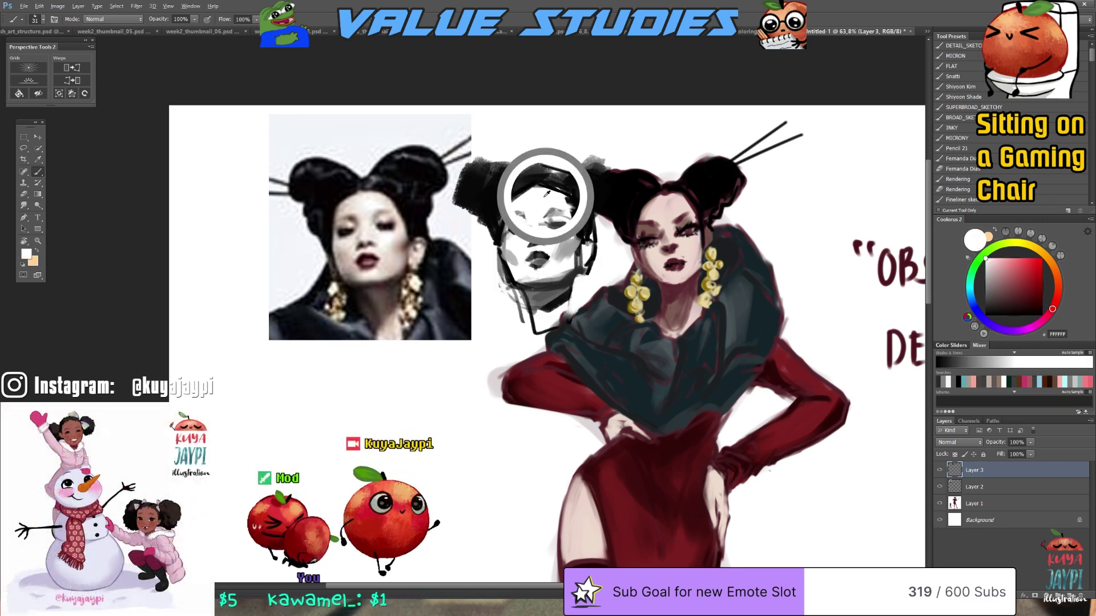
{"action": "left_click", "coordinate": [547, 191], "text": "alt"}
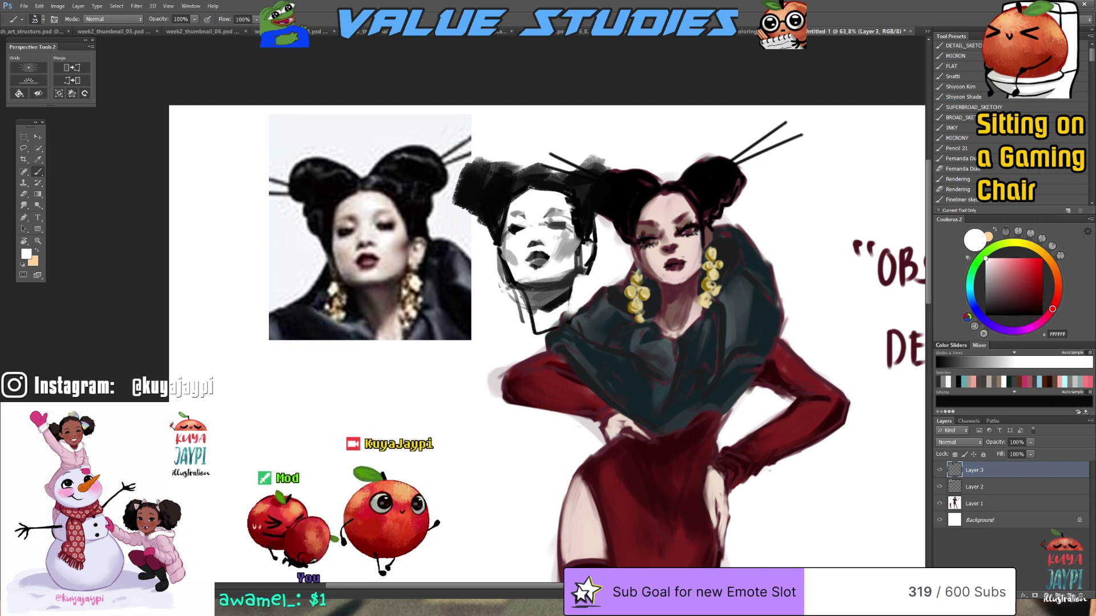
{"action": "left_click", "coordinate": [526, 174], "text": "alt"}
{"action": "left_click", "coordinate": [540, 149], "text": "alt"}
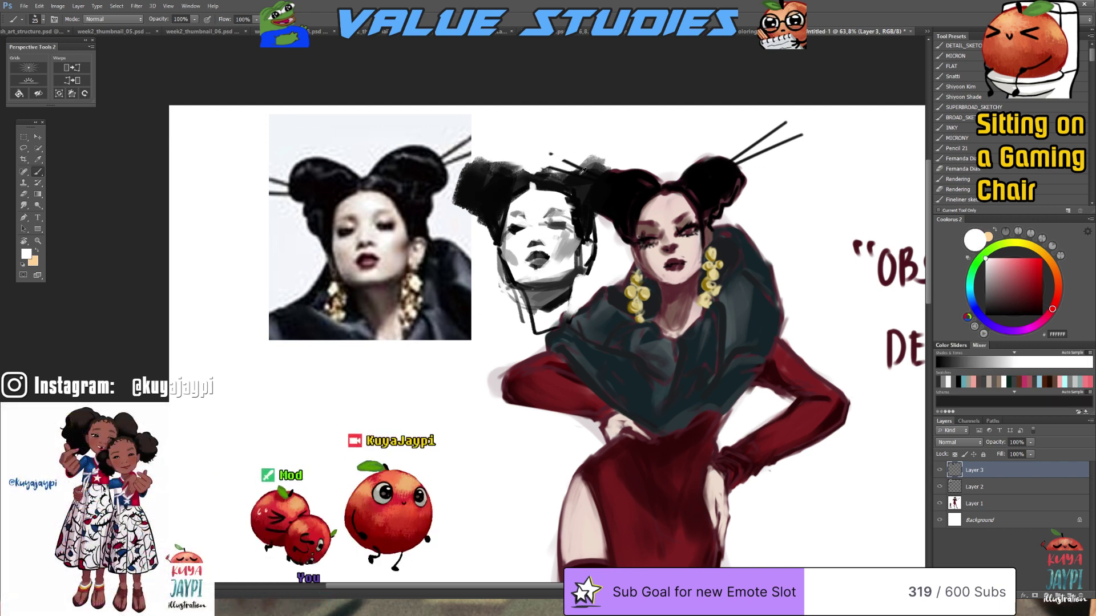
{"action": "mouse_move", "coordinate": [594, 163]}
{"action": "left_mouse_down"}
{"action": "mouse_move", "coordinate": [557, 167]}
{"action": "mouse_move", "coordinate": [614, 165]}
{"action": "left_mouse_up"}
{"action": "left_click", "coordinate": [589, 132], "text": "alt"}
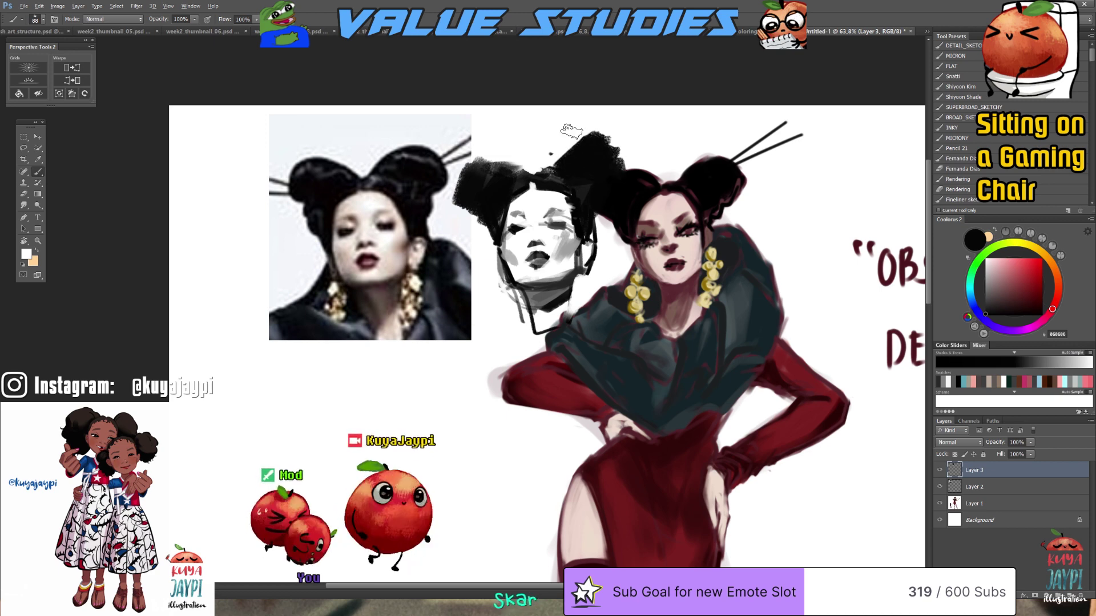
{"action": "mouse_move", "coordinate": [572, 132]}
{"action": "left_mouse_down"}
{"action": "mouse_move", "coordinate": [609, 142]}
{"action": "mouse_move", "coordinate": [542, 150]}
{"action": "left_mouse_up"}
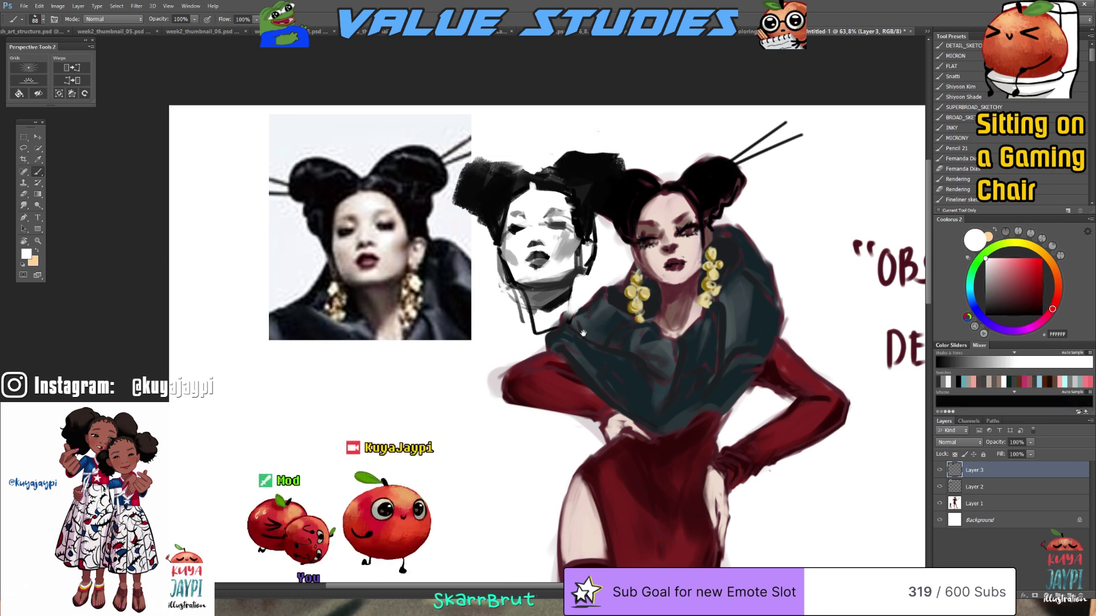
{"action": "mouse_move", "coordinate": [583, 332]}
{"action": "left_mouse_down"}
{"action": "mouse_move", "coordinate": [466, 287]}
{"action": "mouse_move", "coordinate": [394, 290]}
{"action": "mouse_move", "coordinate": [372, 264]}
{"action": "left_mouse_up"}
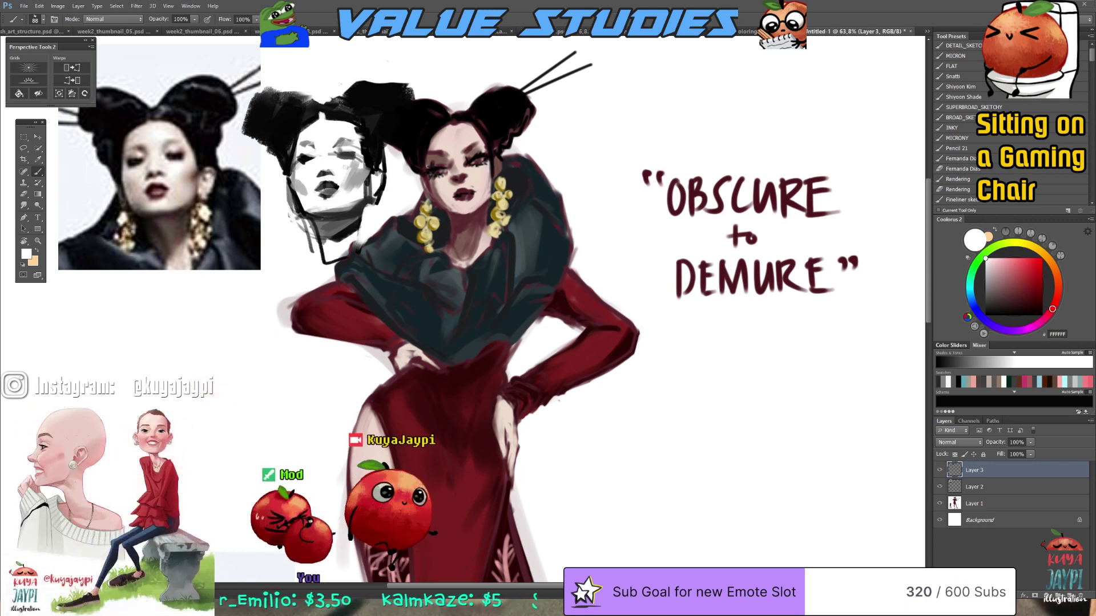
Lasso the black-and-white head sketch, warp its shape slightly, apply the transform and return to the brush
{"action": "mouse_move", "coordinate": [371, 168]}
{"action": "left_mouse_down"}
{"action": "mouse_move", "coordinate": [494, 240]}
{"action": "mouse_move", "coordinate": [421, 117]}
{"action": "mouse_move", "coordinate": [376, 169]}
{"action": "mouse_move", "coordinate": [379, 268]}
{"action": "mouse_move", "coordinate": [463, 326]}
{"action": "left_mouse_up"}
{"action": "key", "text": "l"}
{"action": "key", "text": "ctrl+t"}
{"action": "left_click", "coordinate": [480, 246]}
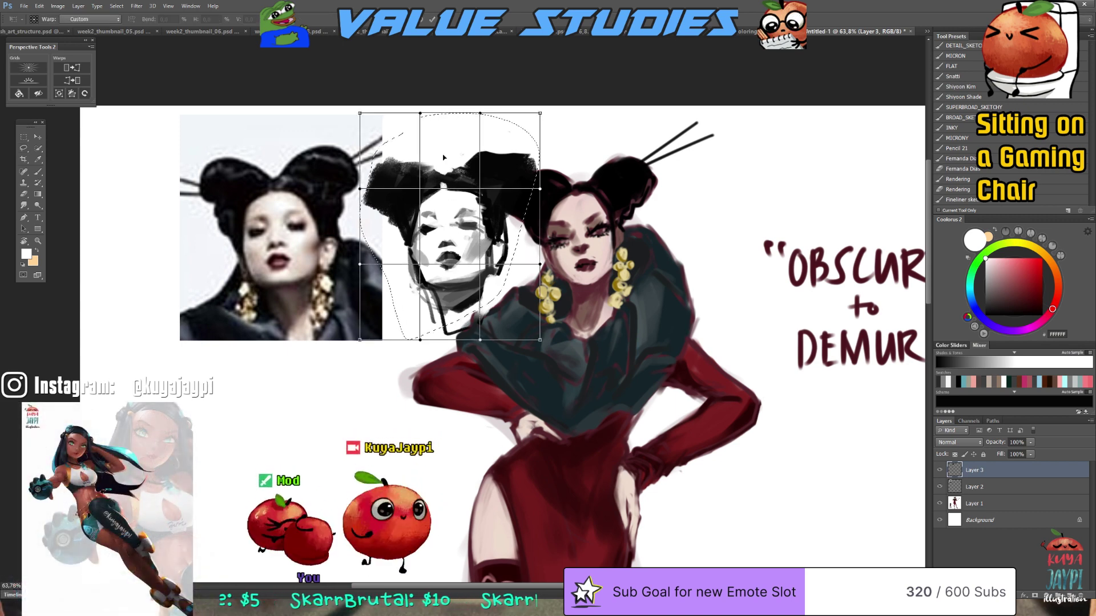
{"action": "left_click_drag", "start_coordinate": [445, 157], "coordinate": [441, 157]}
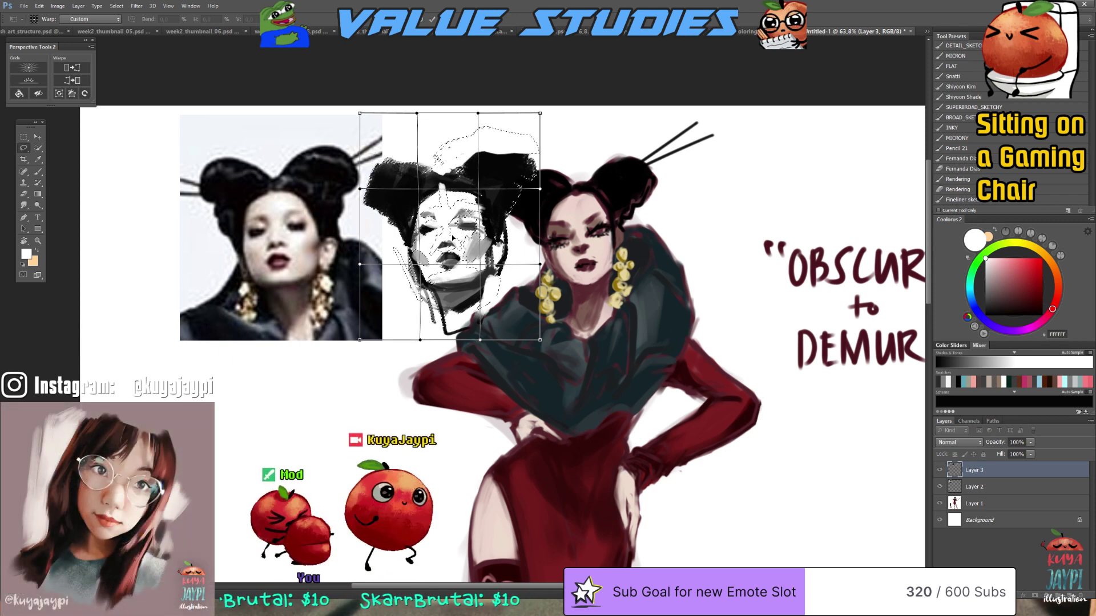
{"action": "key", "text": "Return"}
{"action": "left_click_drag", "start_coordinate": [538, 418], "coordinate": [531, 448]}
{"action": "key", "text": "b"}
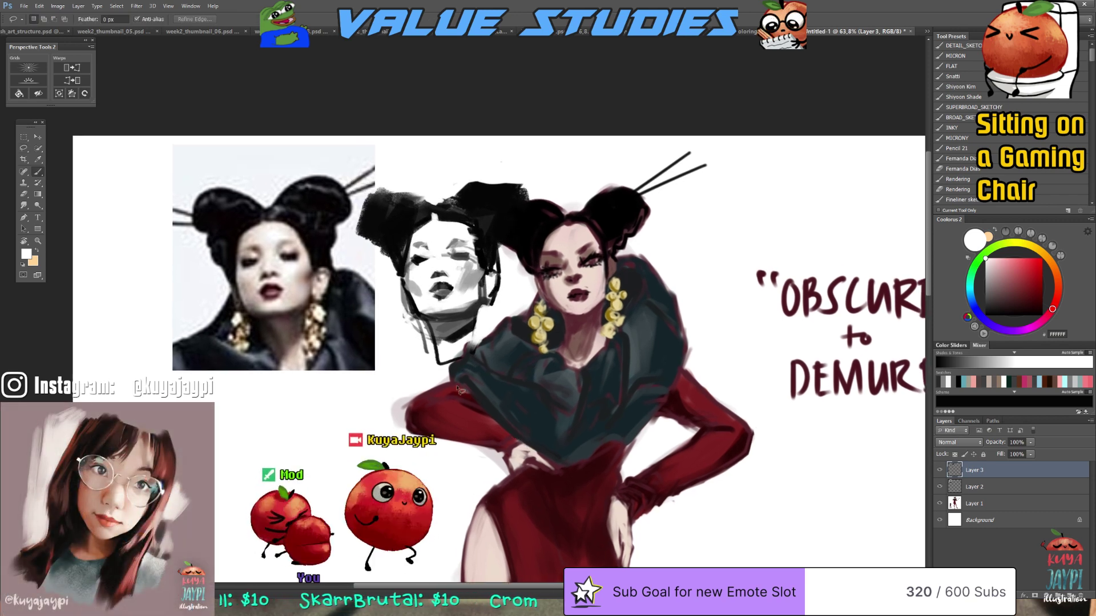
Paint light irises with thin black slit pupils in both eyes of the head sketch, using a small brush
{"action": "scroll", "coordinate": [759, 437], "scroll_direction": "up", "scroll_amount": 1}
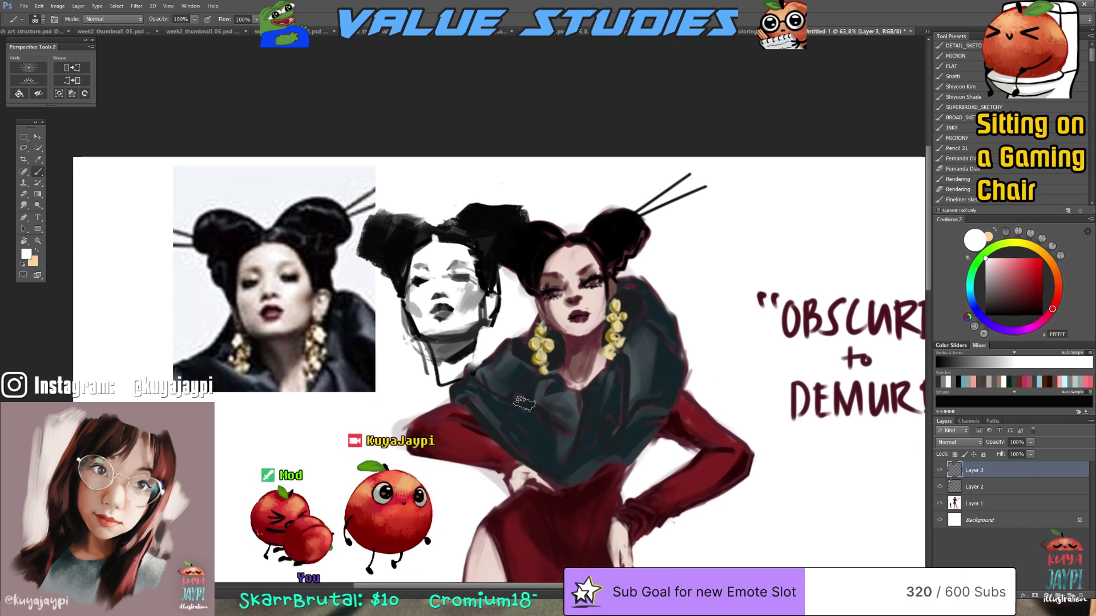
{"action": "scroll", "coordinate": [437, 287], "scroll_direction": "up", "scroll_amount": 3}
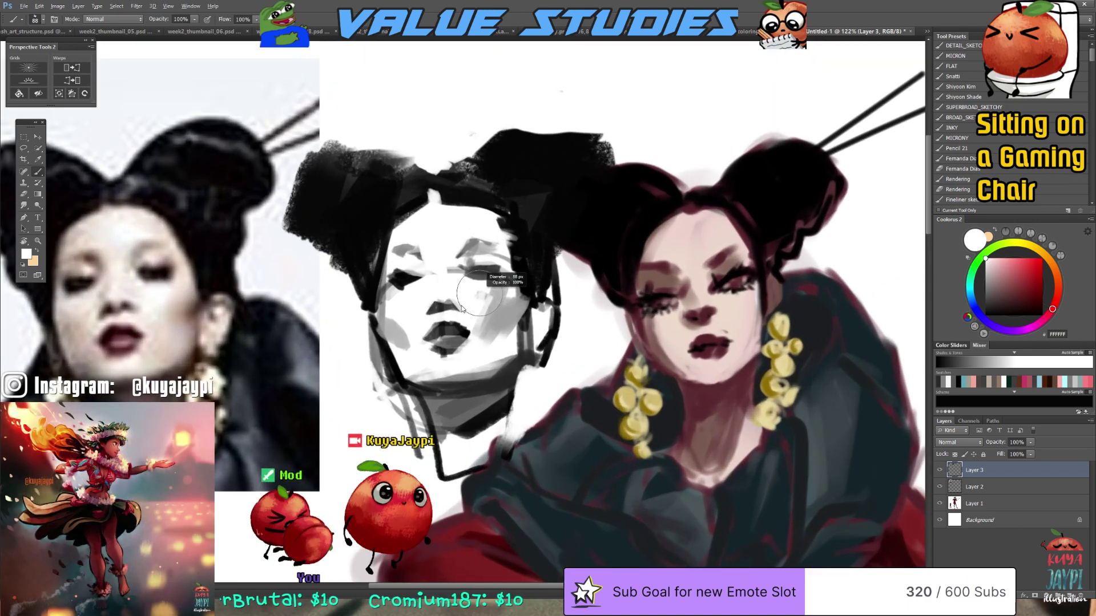
{"action": "key", "text": "bracketleft"}
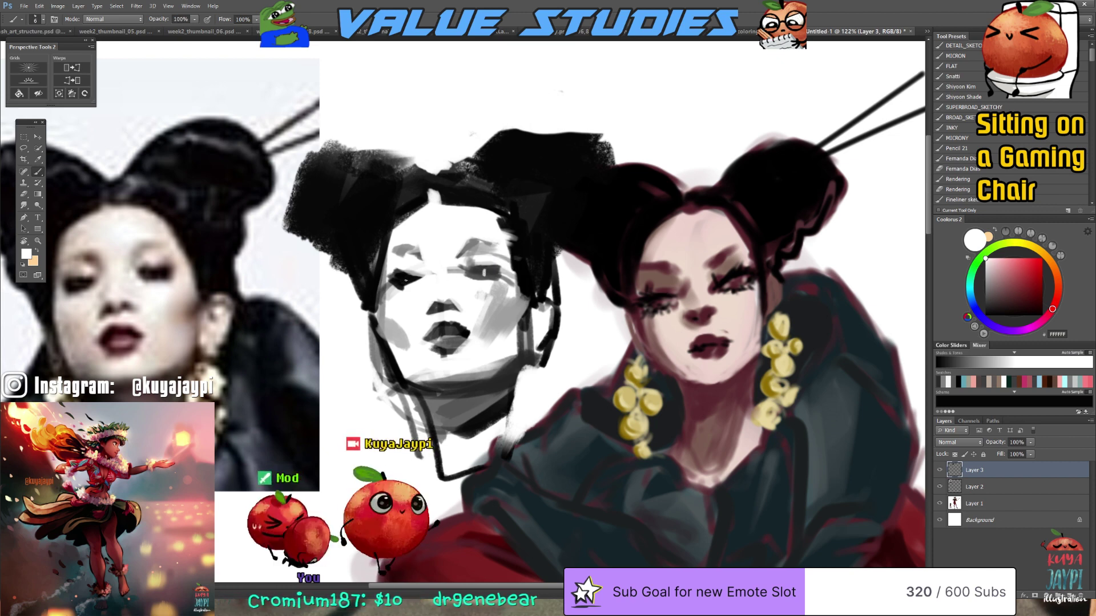
{"action": "key", "text": "bracketleft"}
{"action": "key", "text": "bracketleft"}
{"action": "key", "text": "9"}
{"action": "key", "text": "9"}
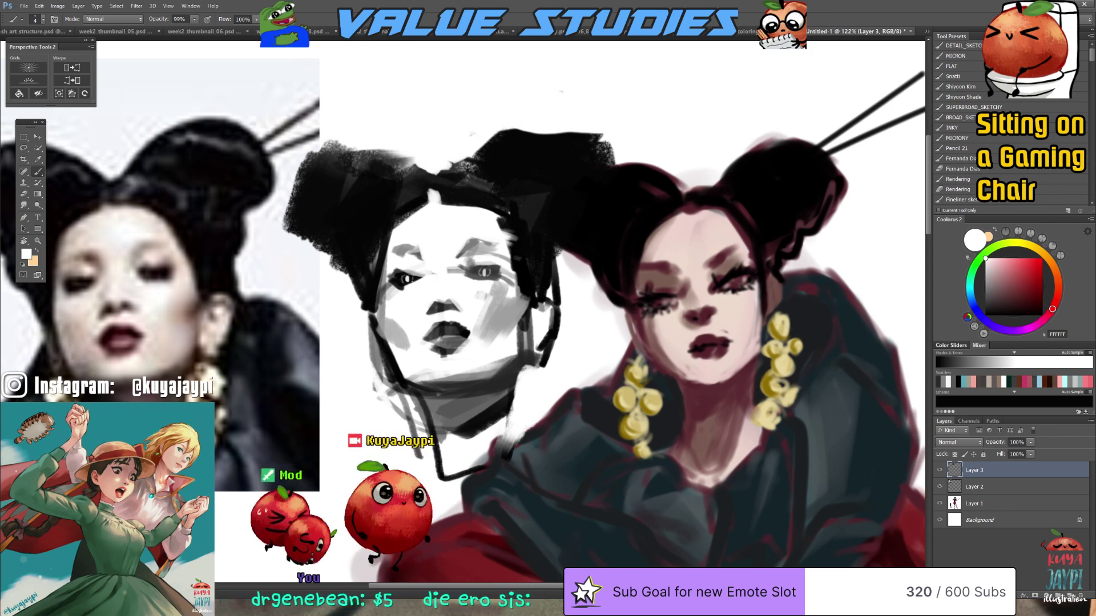
{"action": "left_click", "coordinate": [483, 270], "text": "alt"}
{"action": "left_click", "coordinate": [484, 271], "text": "alt"}
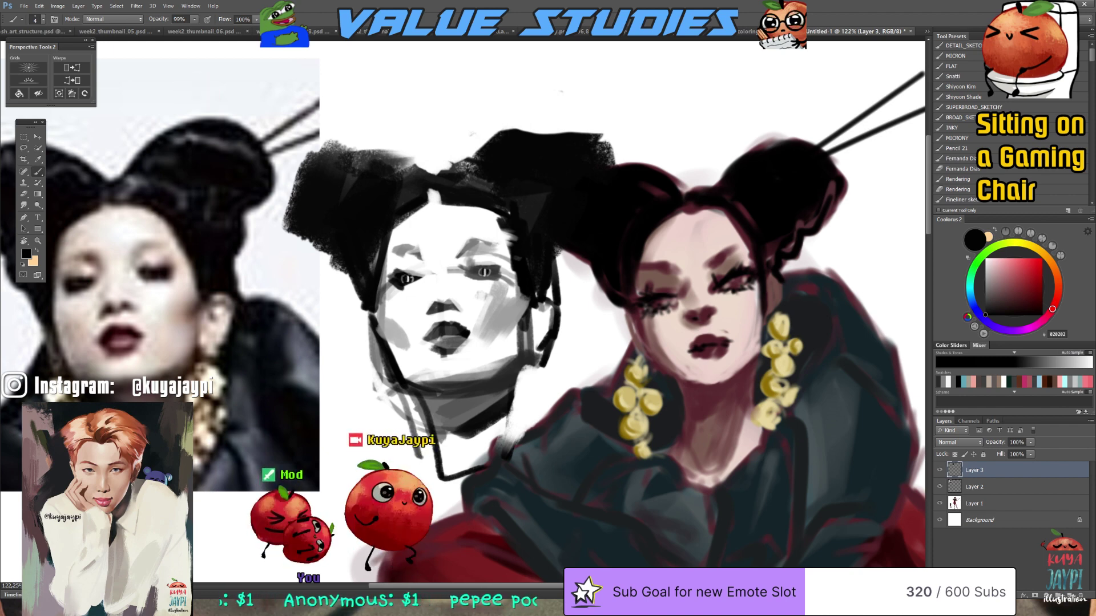
{"action": "scroll", "coordinate": [452, 335], "scroll_direction": "up", "scroll_amount": 3}
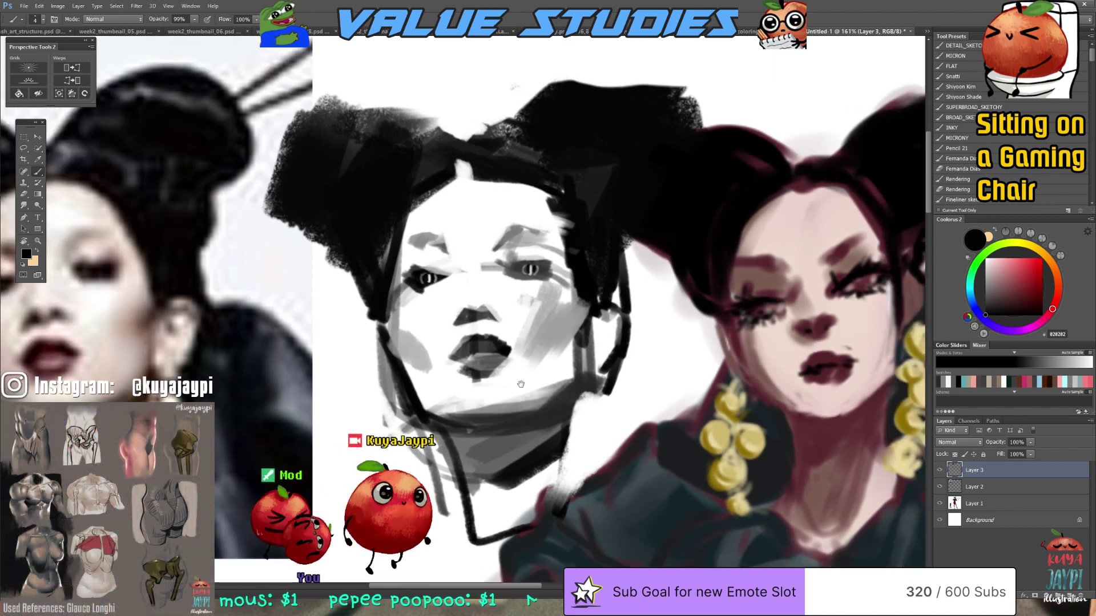
{"action": "left_click_drag", "start_coordinate": [520, 384], "coordinate": [551, 391]}
{"action": "left_click", "coordinate": [551, 290], "text": "alt"}
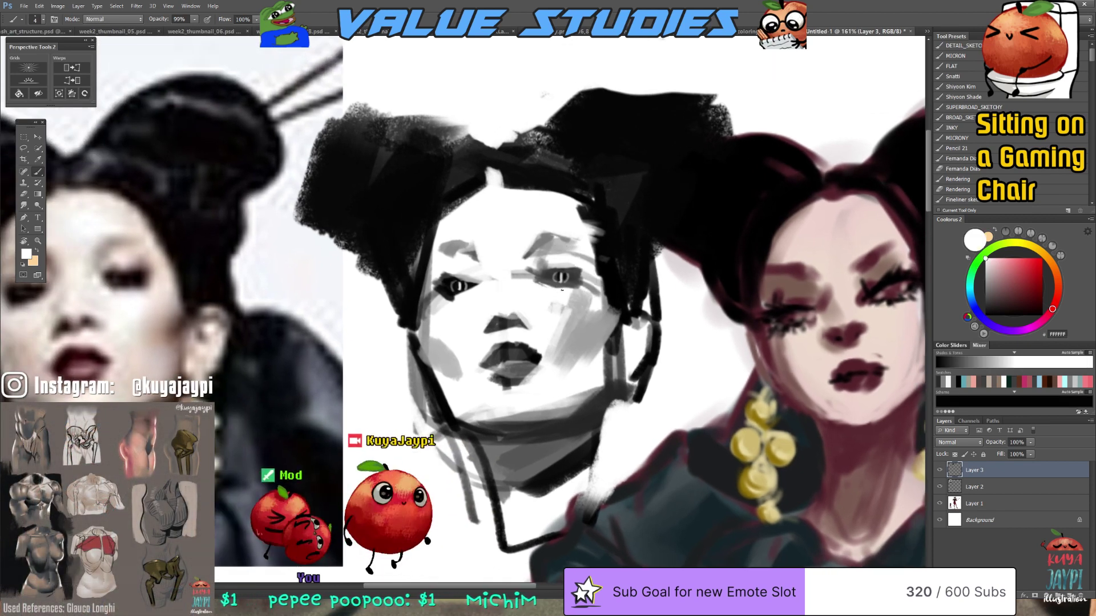
Draw jagged near-black lines from the corners of the mouth across both cheeks of the head sketch with an enlarged brush
{"action": "left_click", "coordinate": [554, 281], "text": "alt"}
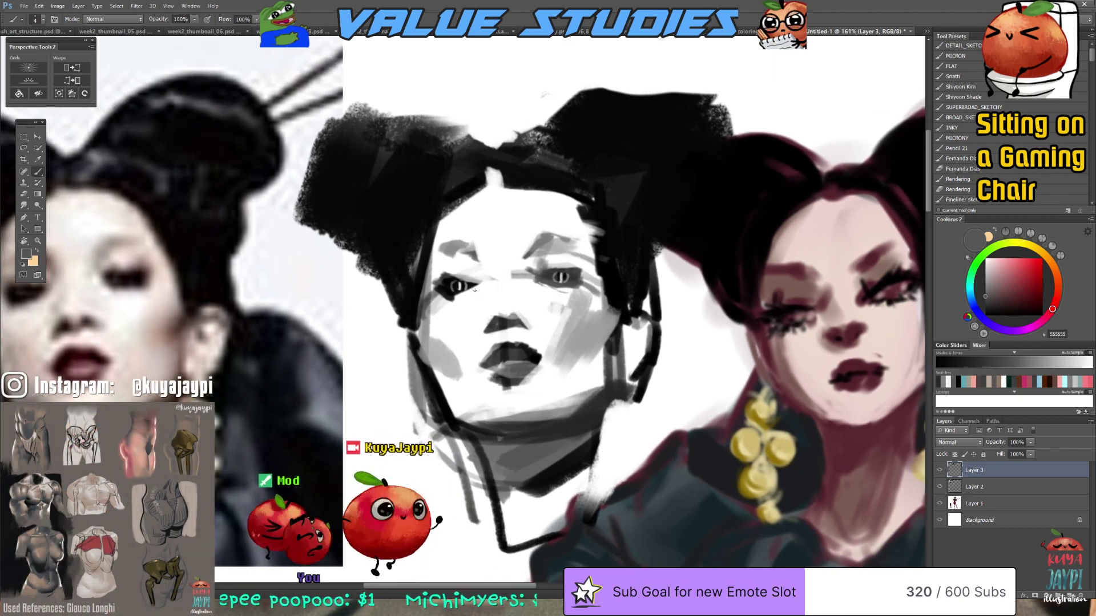
{"action": "key", "text": "bracketright"}
{"action": "key", "text": "bracketright"}
{"action": "key", "text": "bracketright"}
{"action": "key", "text": "bracketright"}
{"action": "key", "text": "bracketright"}
{"action": "key", "text": "bracketright"}
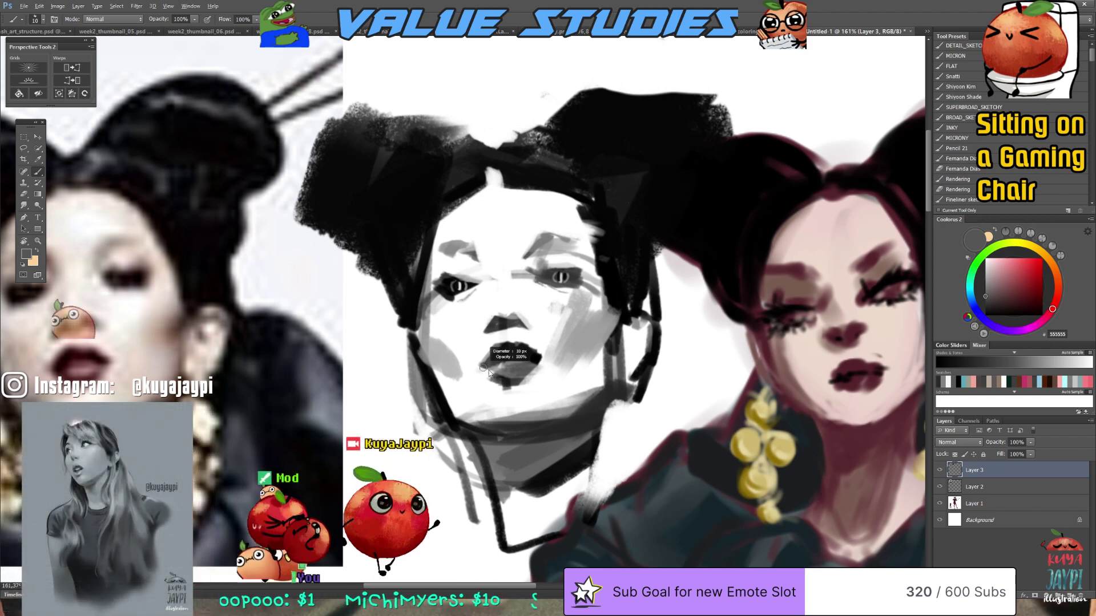
{"action": "left_click", "coordinate": [441, 356], "text": "alt"}
{"action": "key", "text": "bracketright"}
{"action": "left_click_drag", "start_coordinate": [435, 338], "coordinate": [479, 367]}
{"action": "key", "text": "bracketleft"}
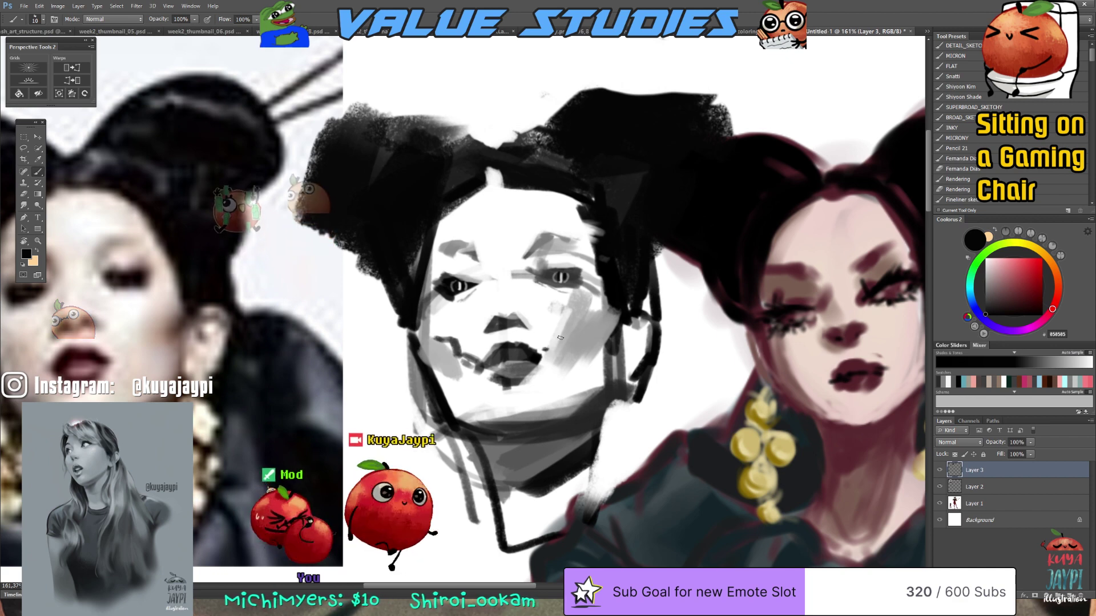
{"action": "mouse_move", "coordinate": [545, 349]}
{"action": "left_mouse_down"}
{"action": "mouse_move", "coordinate": [588, 313]}
{"action": "mouse_move", "coordinate": [547, 371]}
{"action": "mouse_move", "coordinate": [574, 380]}
{"action": "mouse_move", "coordinate": [596, 331]}
{"action": "mouse_move", "coordinate": [594, 372]}
{"action": "left_mouse_up"}
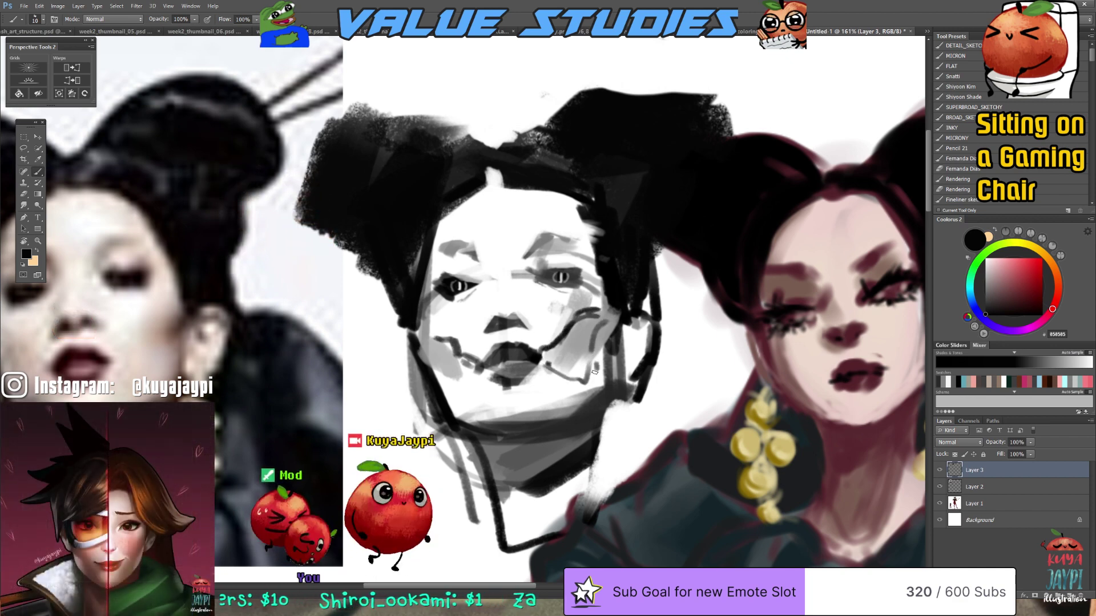
Shade the areas beneath the cheek lines with sampled mid and darker greys
{"action": "key", "text": "bracketleft"}
{"action": "key", "text": "9"}
{"action": "key", "text": "9"}
{"action": "left_click", "coordinate": [560, 352], "text": "alt"}
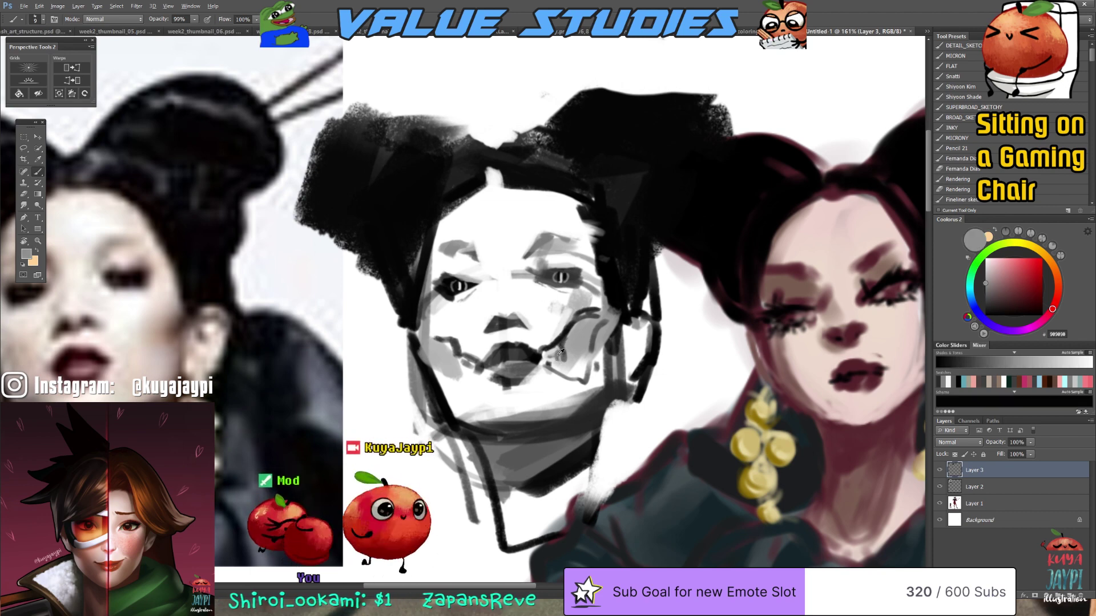
{"action": "left_click", "coordinate": [572, 368], "text": "alt"}
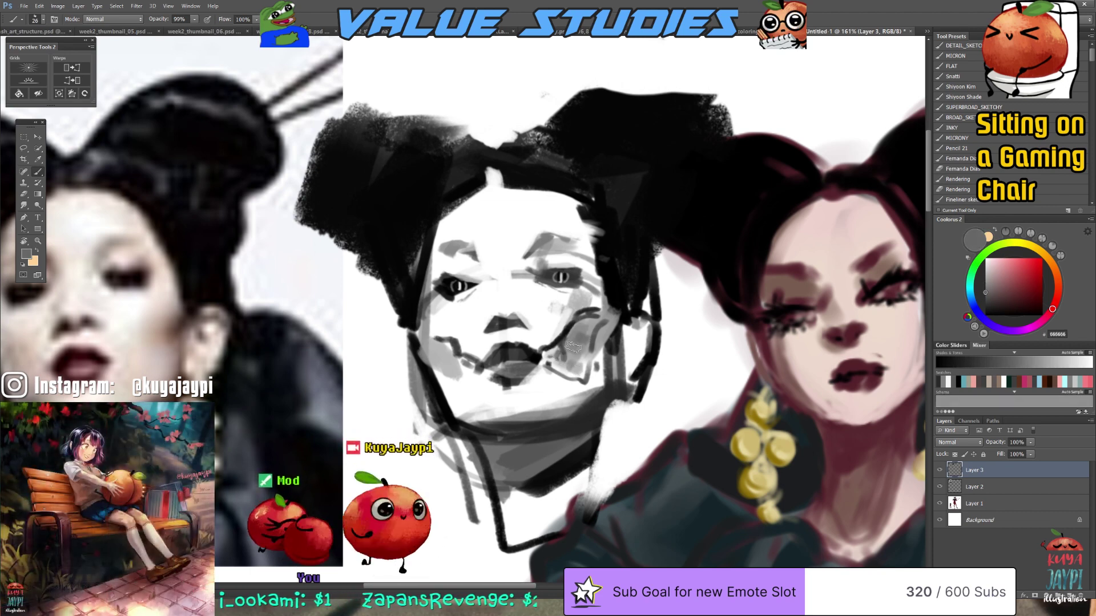
{"action": "key", "text": "bracketleft"}
{"action": "key", "text": "bracketleft"}
{"action": "key", "text": "0"}
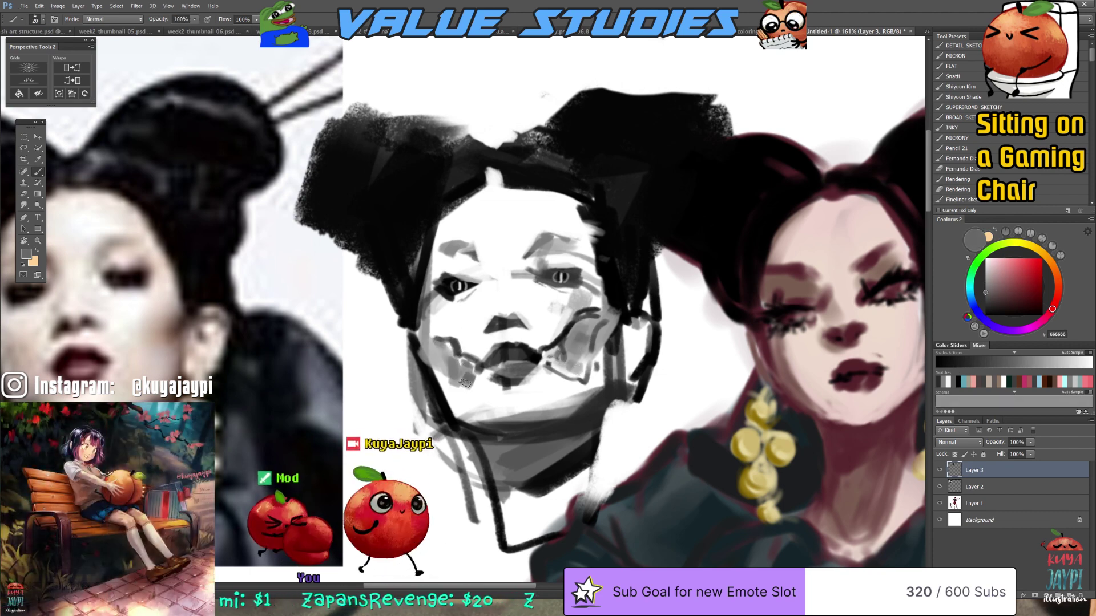
Refine the lines around the eyes with a smaller brush in sampled near-black
{"action": "left_click", "coordinate": [558, 289], "text": "alt"}
{"action": "key", "text": "bracketleft"}
{"action": "key", "text": "bracketleft"}
{"action": "left_click", "coordinate": [563, 288], "text": "alt"}
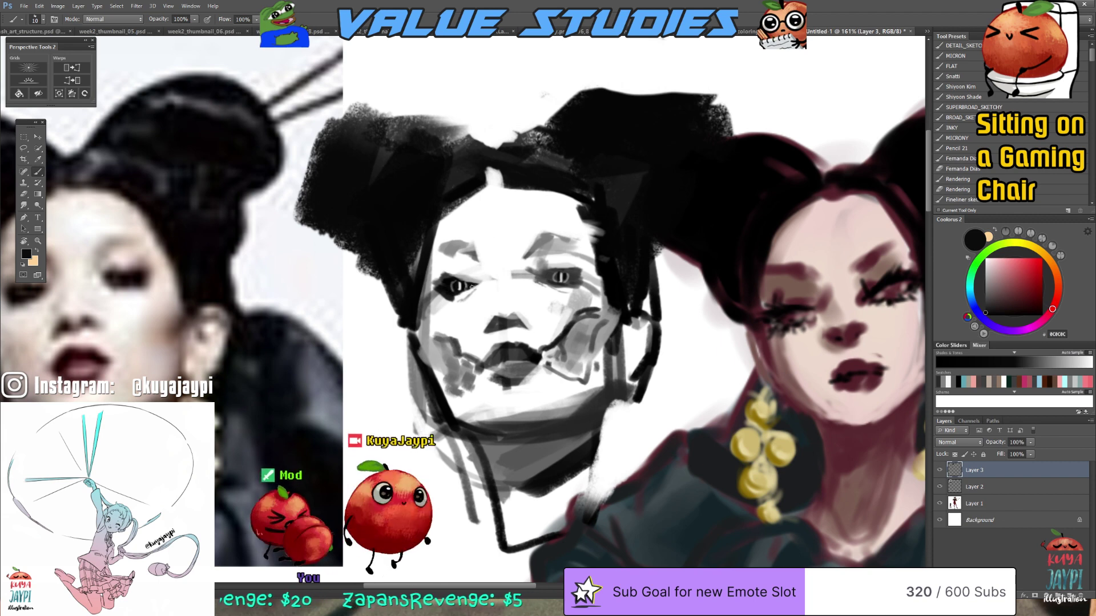
{"action": "left_click_drag", "start_coordinate": [480, 271], "coordinate": [511, 283]}
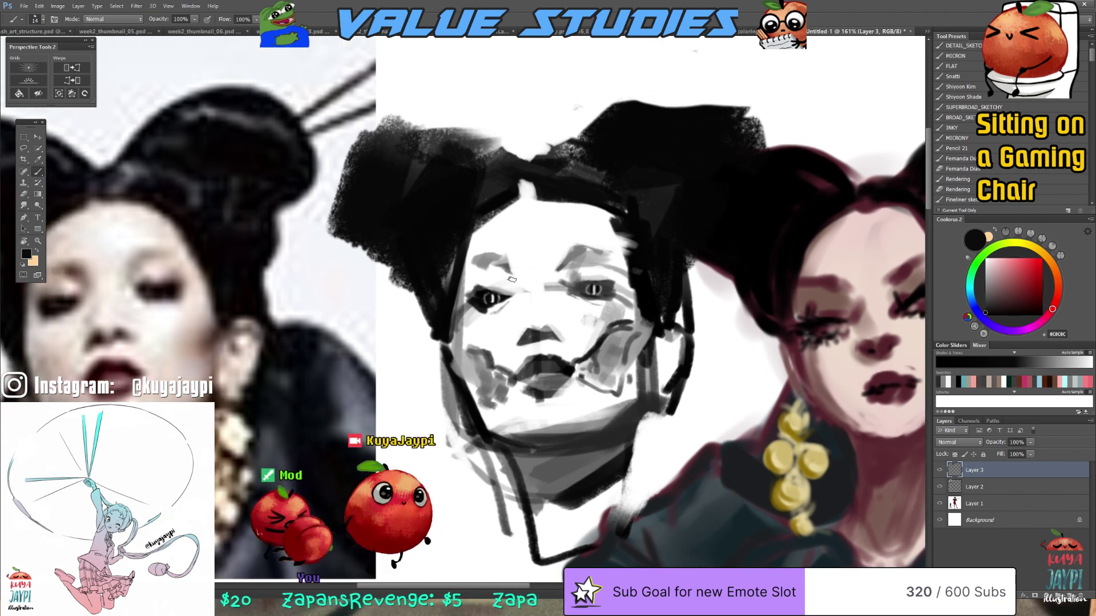
Add white, grey and dark vertical strokes inside the extended mouth to suggest teeth across the cheeks
{"action": "left_click", "coordinate": [562, 306], "text": "alt"}
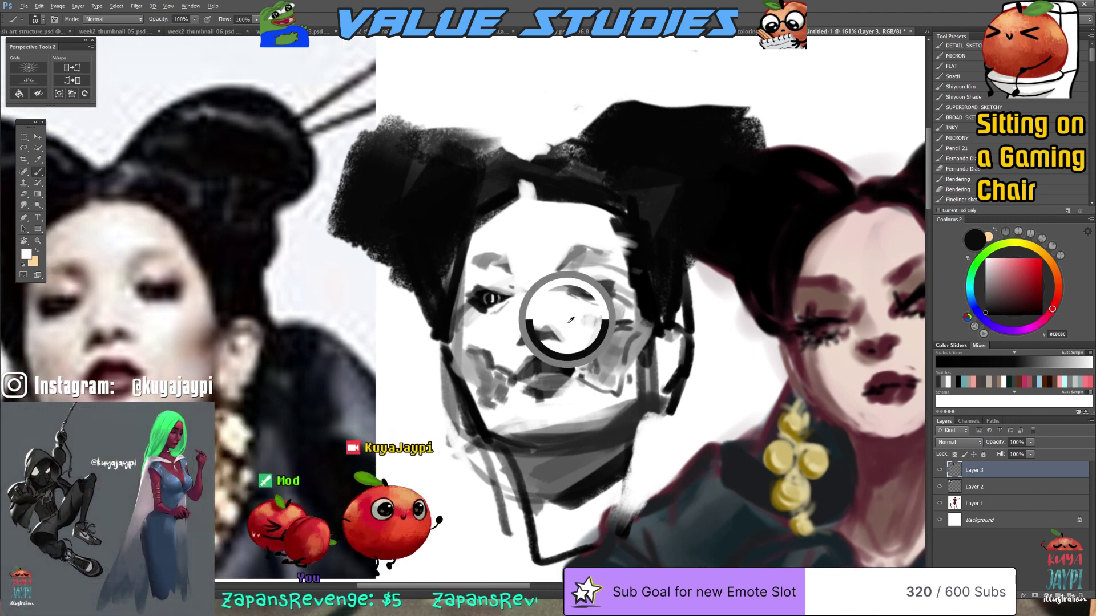
{"action": "left_click", "coordinate": [591, 353], "text": "alt"}
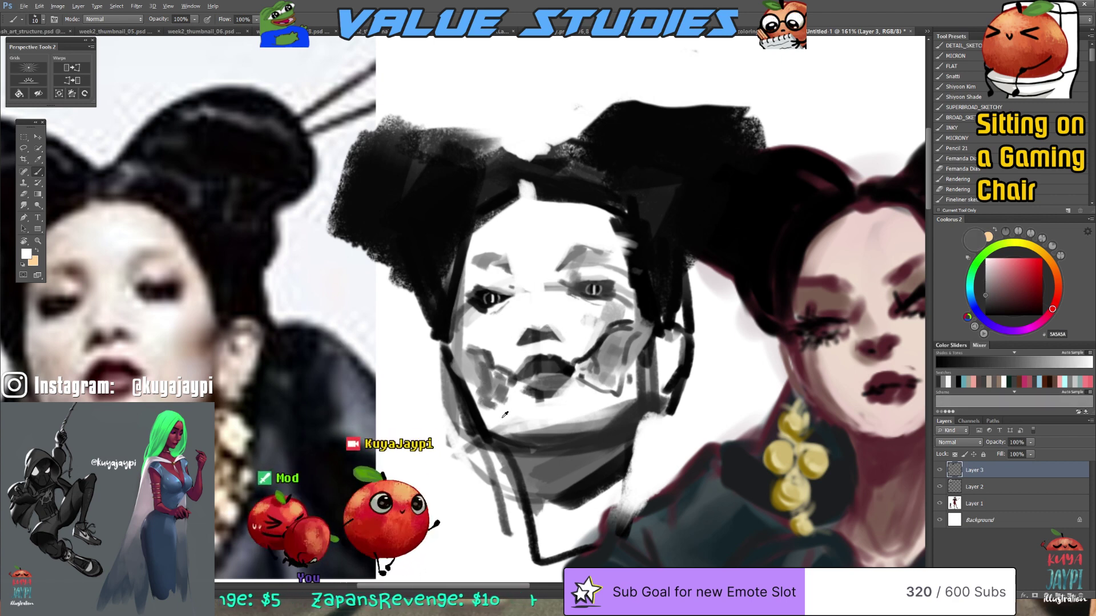
{"action": "left_click", "coordinate": [627, 374], "text": "alt"}
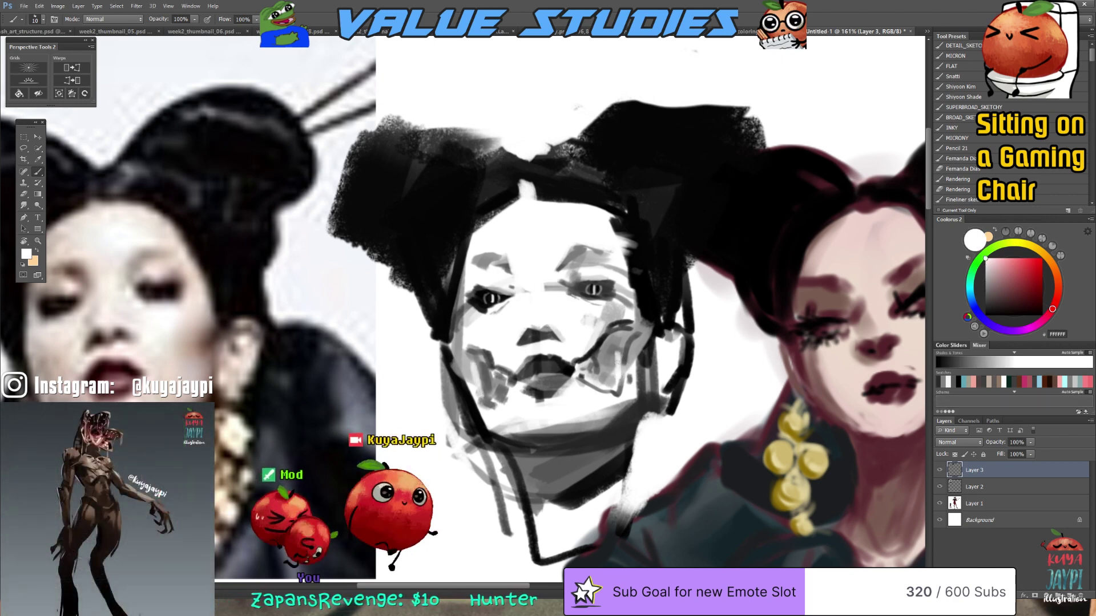
{"action": "left_click_drag", "start_coordinate": [609, 372], "coordinate": [614, 357]}
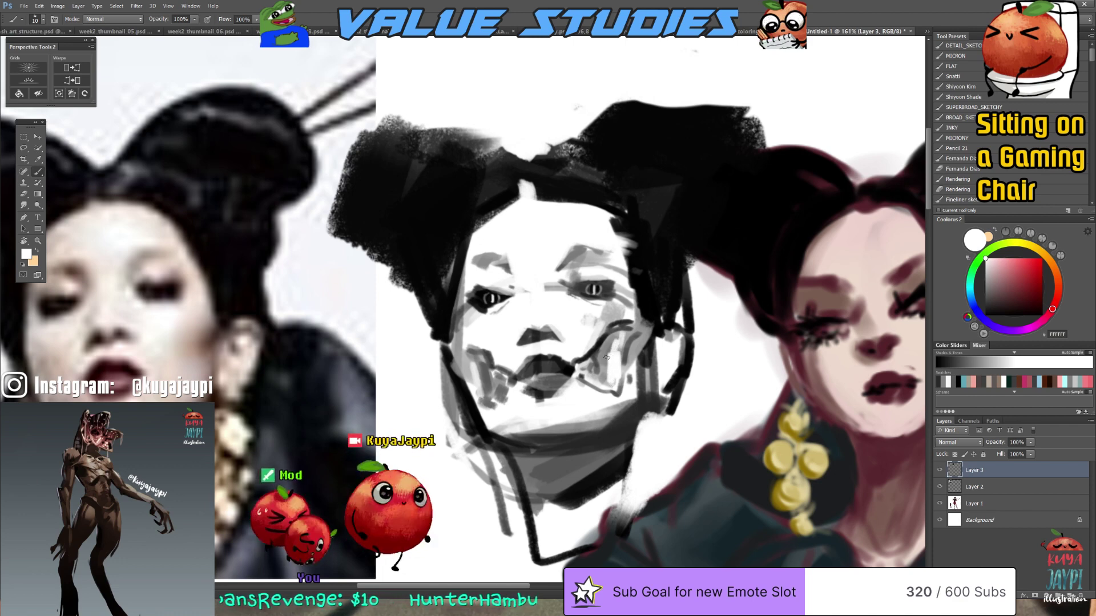
{"action": "left_click", "coordinate": [604, 358], "text": "alt"}
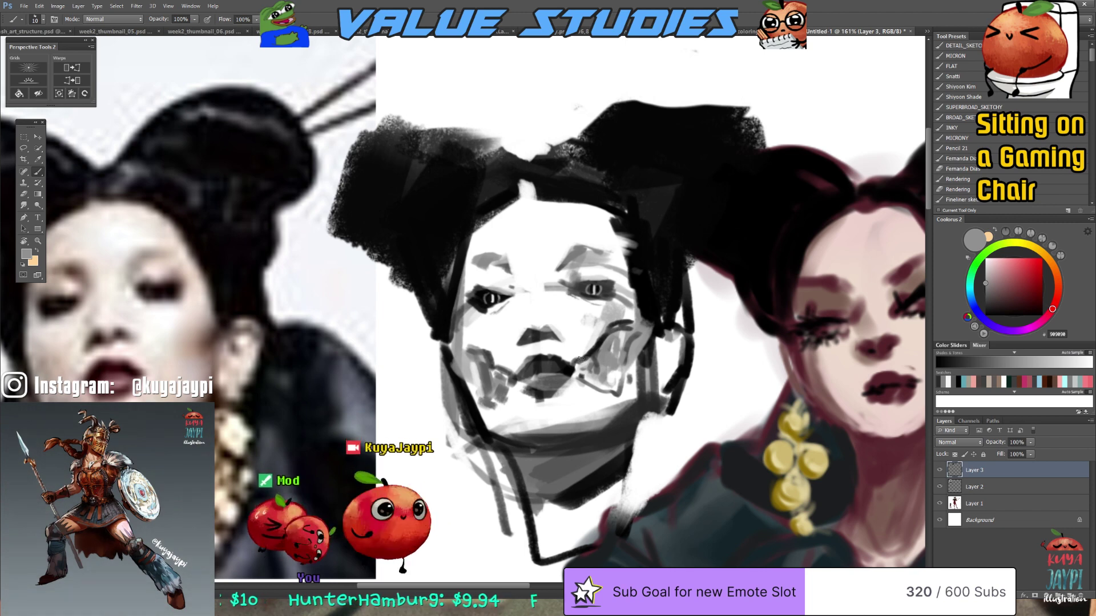
{"action": "left_click", "coordinate": [594, 346], "text": "alt"}
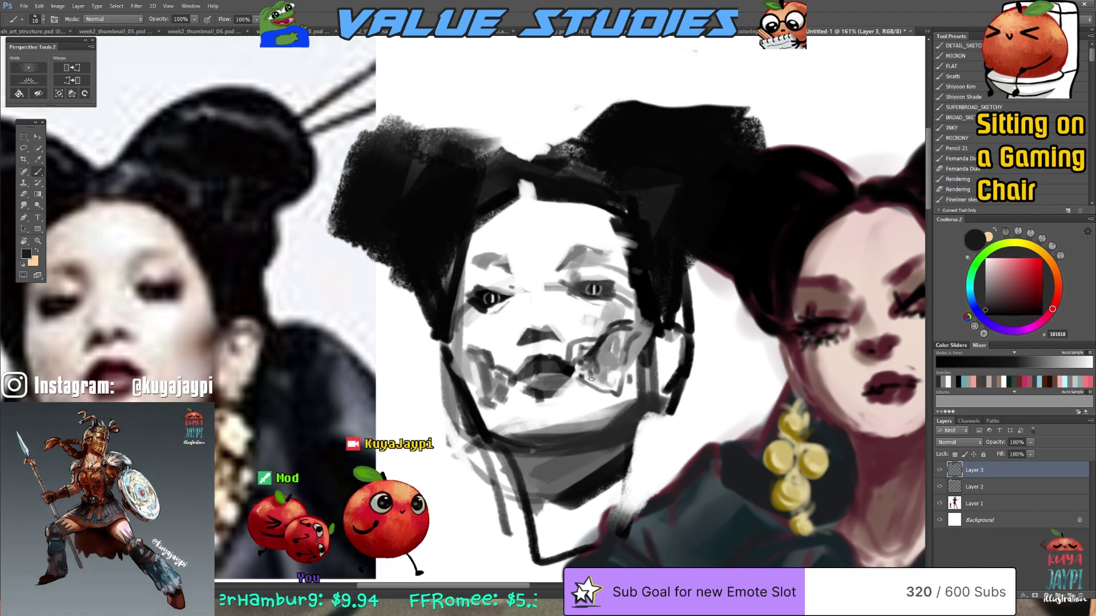
{"action": "scroll", "coordinate": [560, 346], "scroll_direction": "down", "scroll_amount": 5}
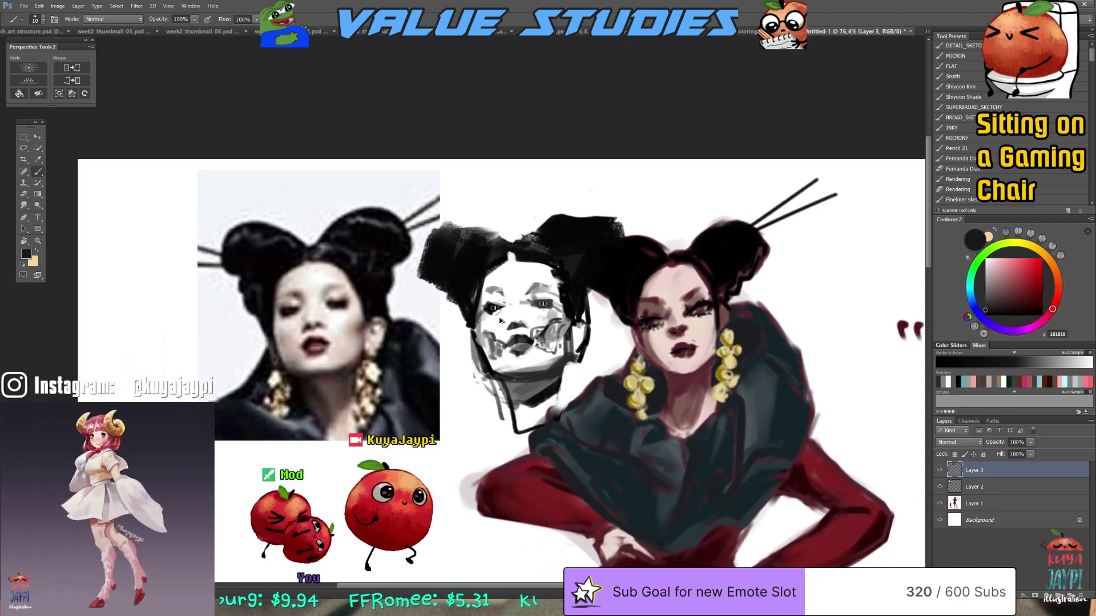
{"action": "scroll", "coordinate": [559, 346], "scroll_direction": "down", "scroll_amount": 1}
{"action": "left_click_drag", "start_coordinate": [559, 346], "coordinate": [502, 341]}
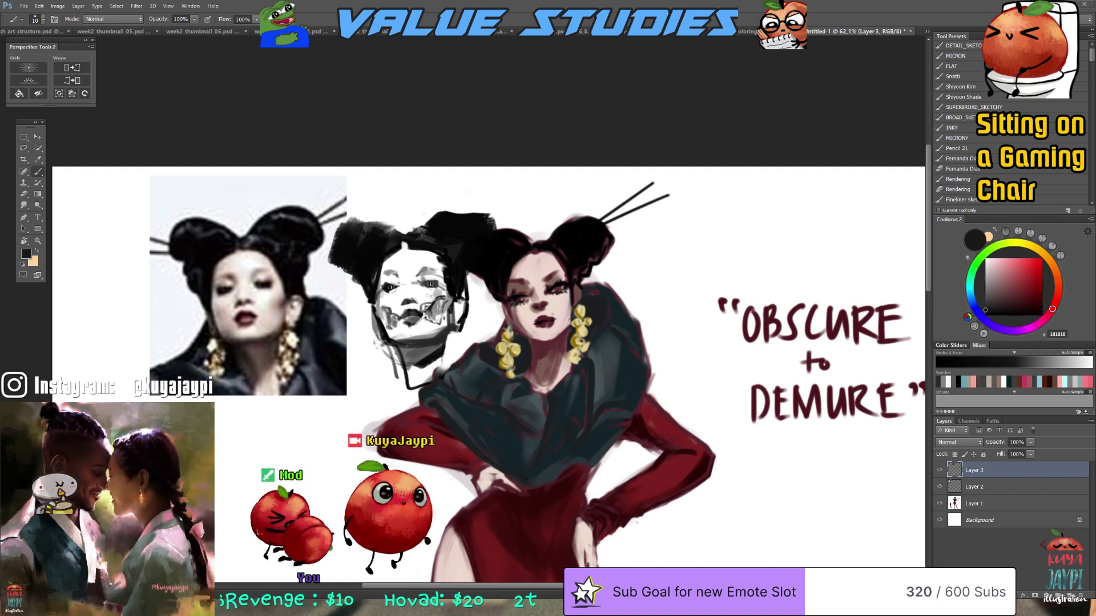
Look over the two-character colour shading document and the pink sphere and skin-tone light study
{"action": "key", "text": "ctrl+Tab"}
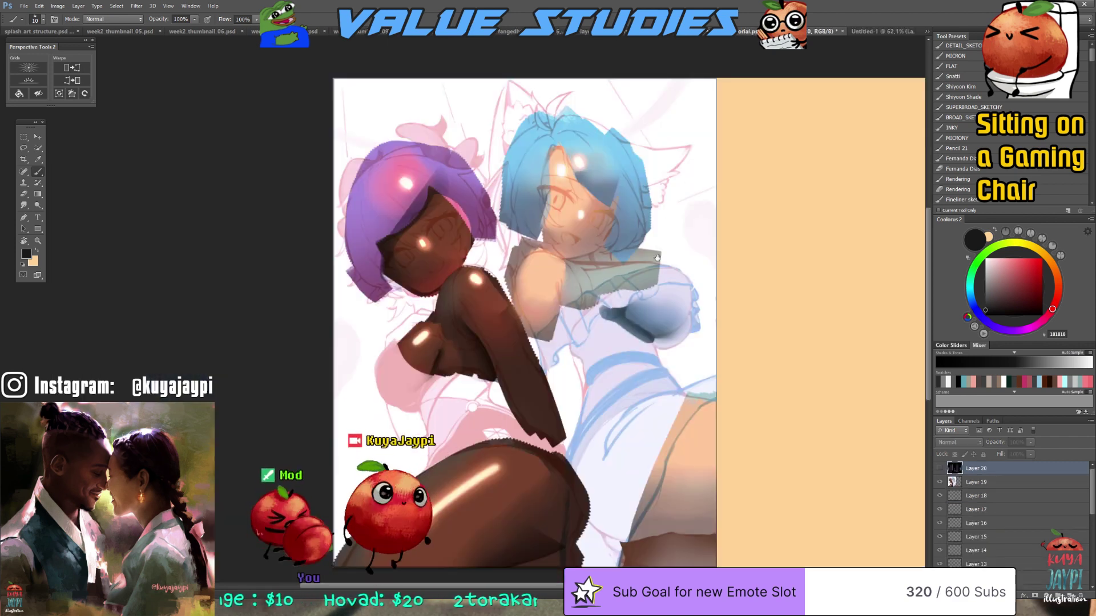
{"action": "mouse_move", "coordinate": [656, 257]}
{"action": "left_mouse_down"}
{"action": "mouse_move", "coordinate": [732, 234]}
{"action": "mouse_move", "coordinate": [705, 248]}
{"action": "left_mouse_up"}
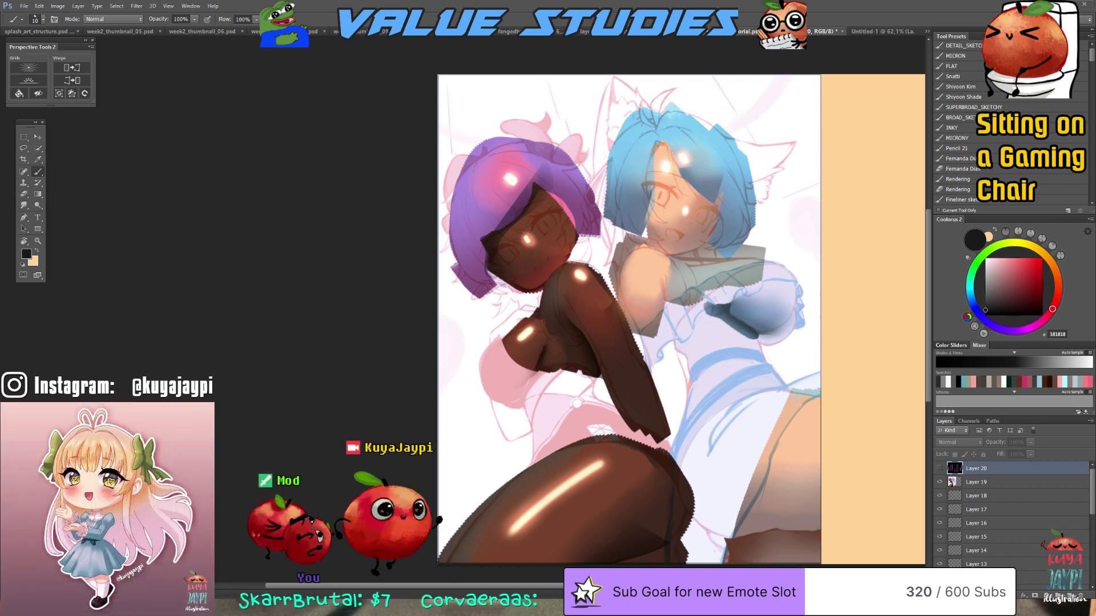
{"action": "left_click", "coordinate": [546, 33]}
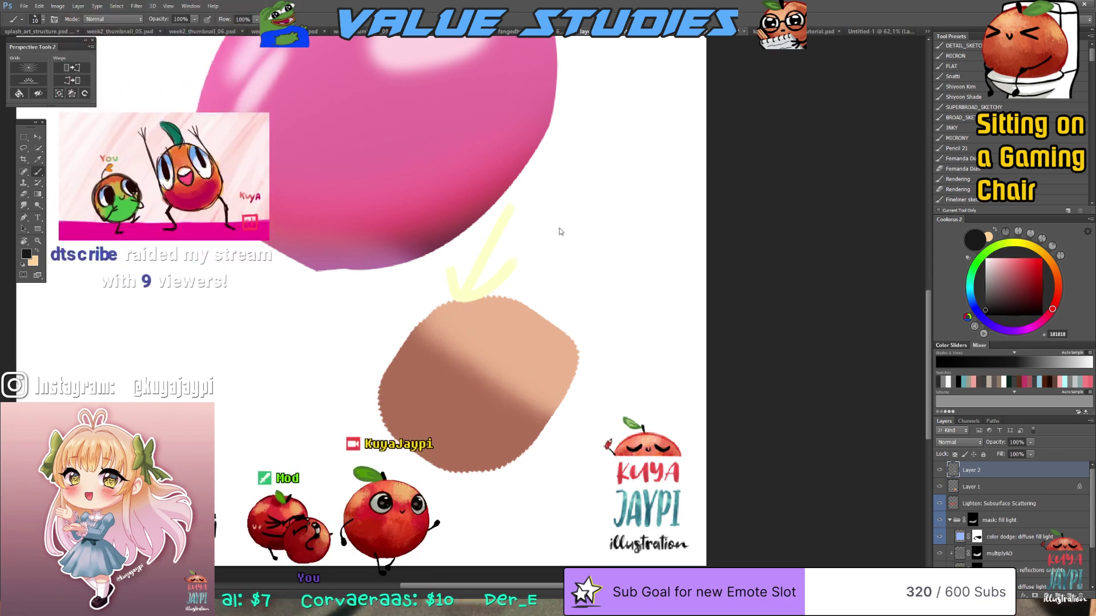
{"action": "key", "text": "ctrl+Tab"}
{"action": "key", "text": "ctrl+Tab"}
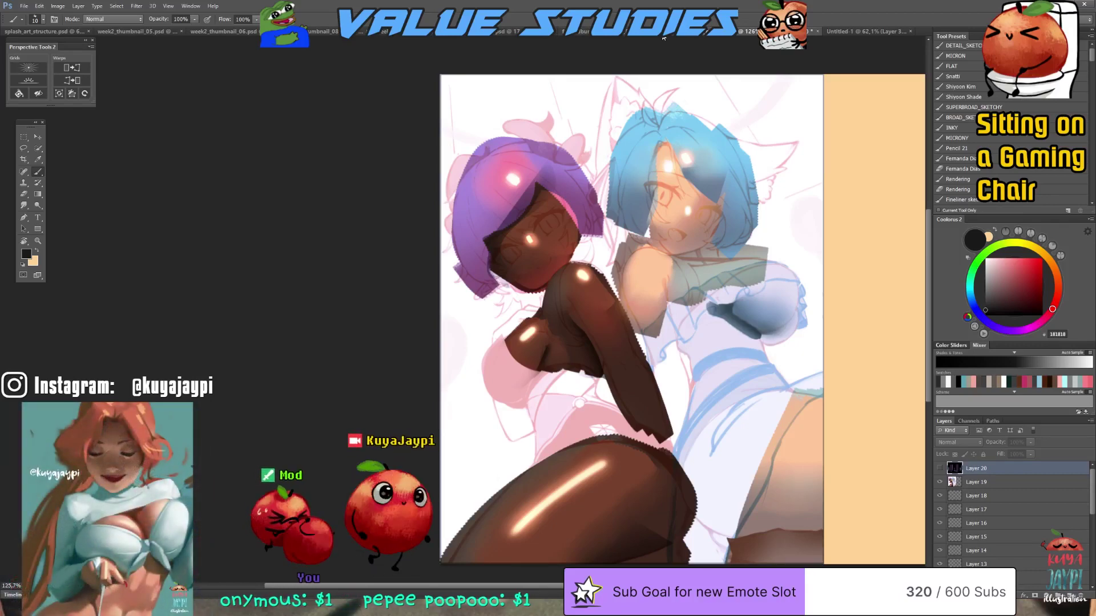
Go through the open documents to the Ahri value study with the 0 to 10 value scale
{"action": "key", "text": "ctrl+Tab"}
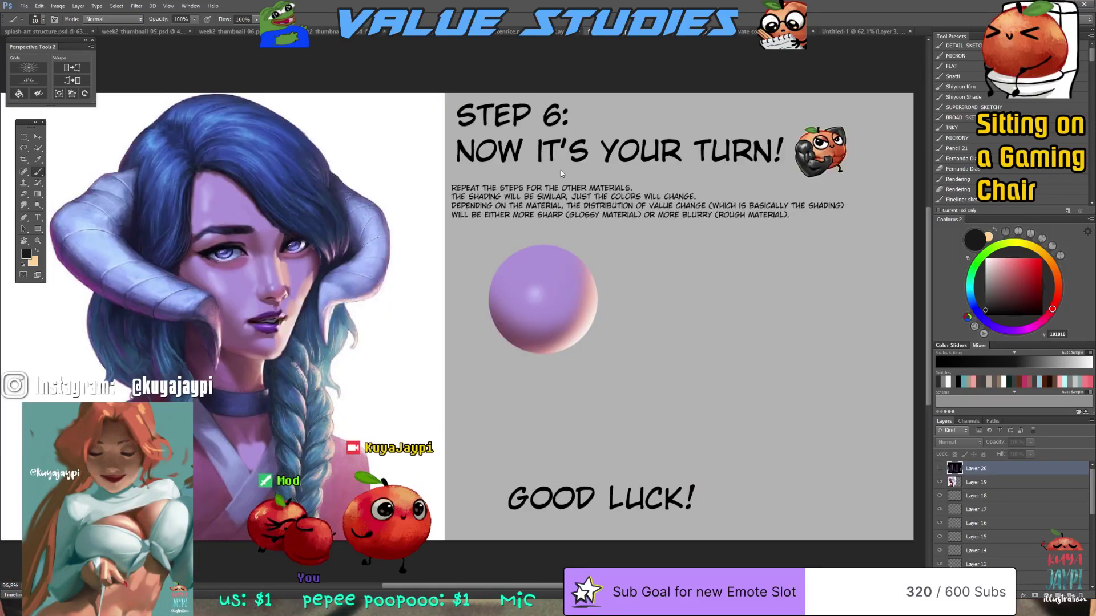
{"action": "key", "text": "ctrl+Tab"}
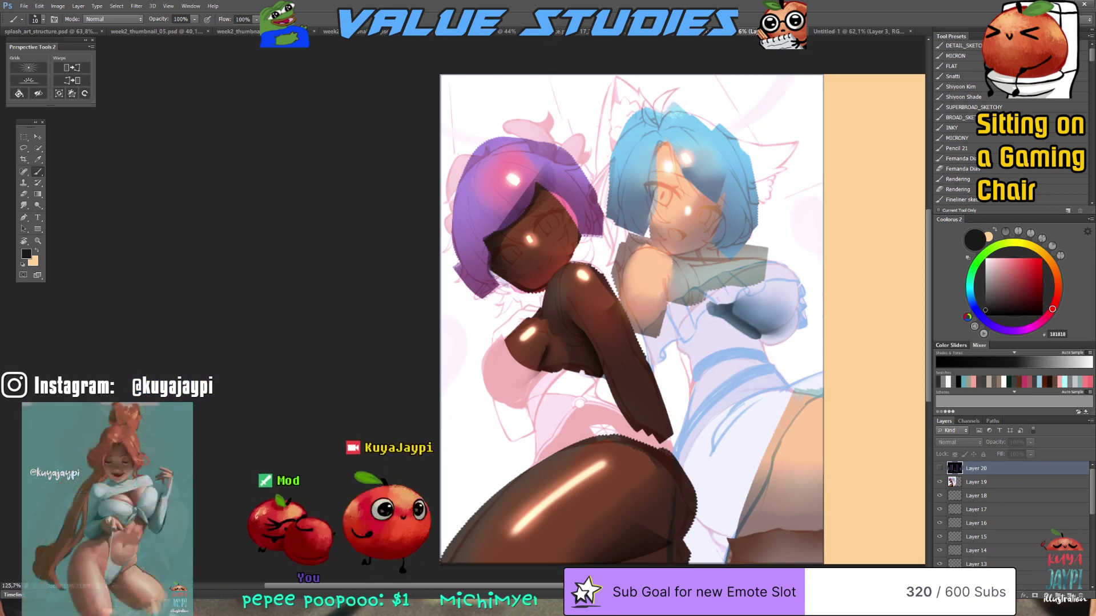
{"action": "key", "text": "ctrl+Tab"}
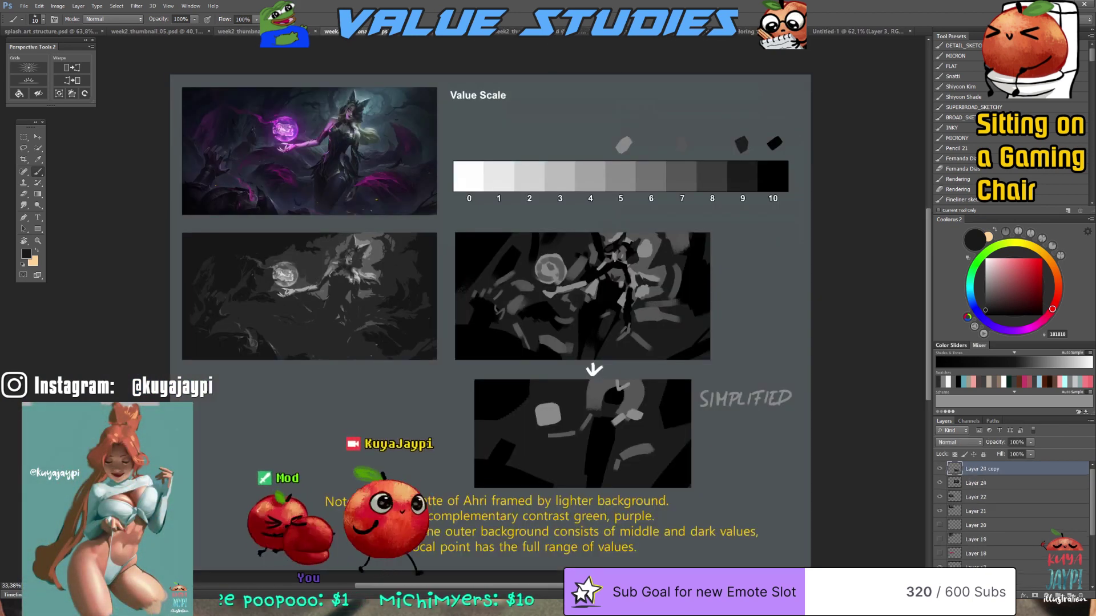